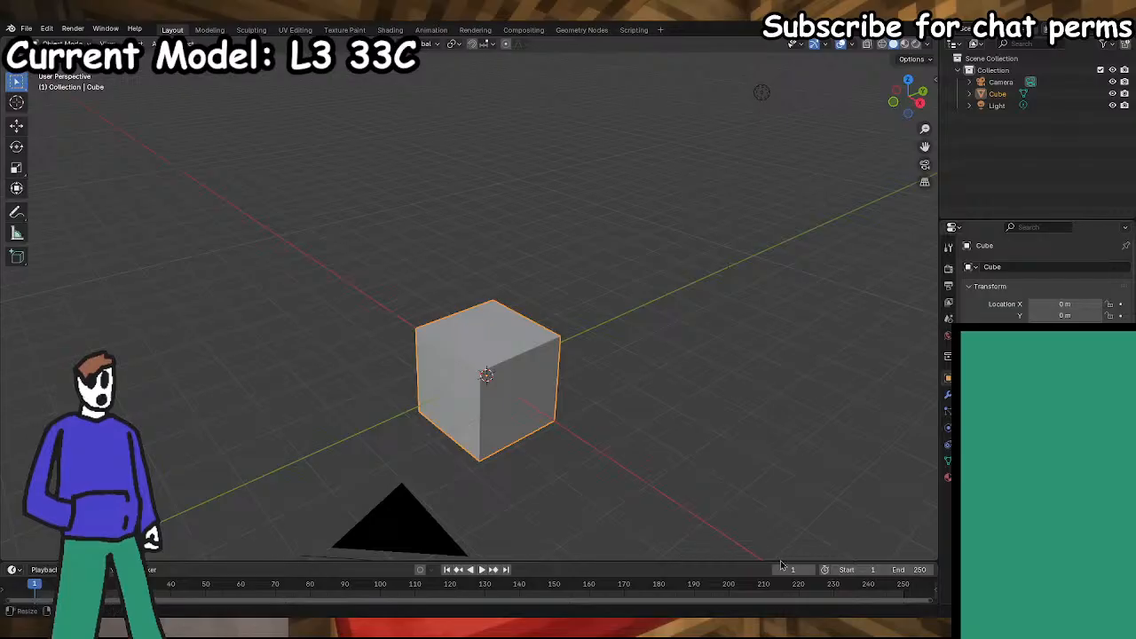
- In Edit Mode, move one end face of the default cube along −Y to stretch it into a long box
middle_drag(619, 512, 829, 538)
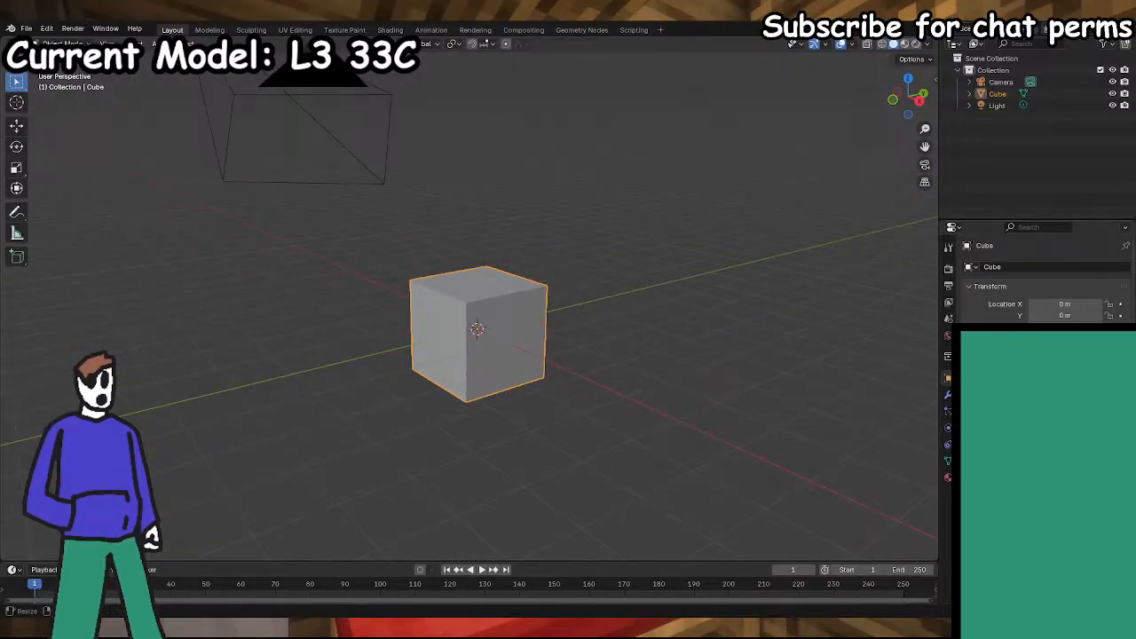
middle_drag(545, 420, 122, 232)
click(62, 43)
click(58, 83)
middle_drag(393, 230, 400, 201)
drag(388, 178, 522, 440)
middle_drag(399, 330, 332, 350)
click(16, 125)
middle_drag(408, 267, 509, 274)
drag(509, 274, 399, 280)
middle_drag(399, 280, 527, 321)
- Scale the whole box wider along the X axis
key(a)
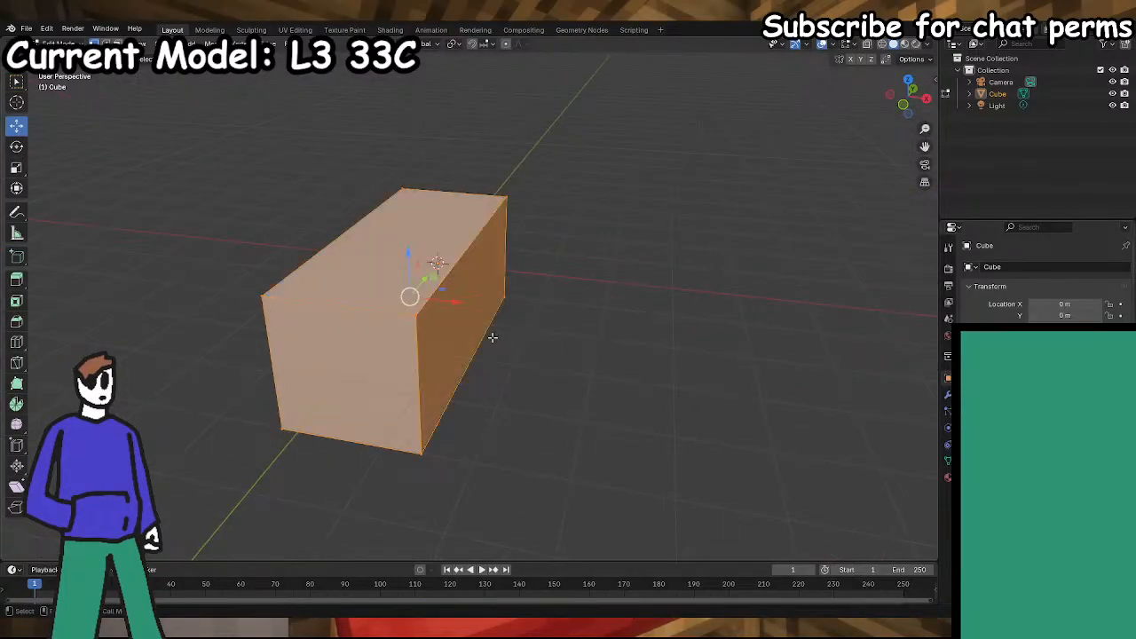
click(16, 169)
drag(455, 303, 499, 311)
middle_drag(527, 322, 413, 302)
click(383, 386)
- Move the box's bottom vertices upward along Z to reduce its height
middle_drag(350, 411, 370, 390)
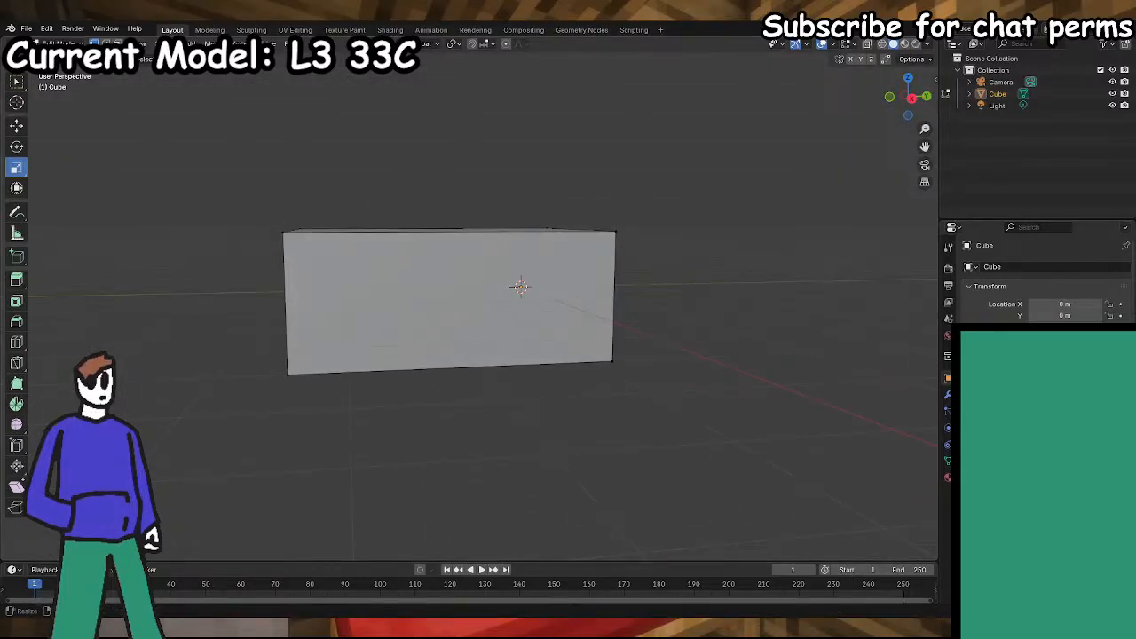
middle_drag(542, 459, 562, 434)
drag(204, 315, 931, 539)
middle_drag(829, 467, 821, 507)
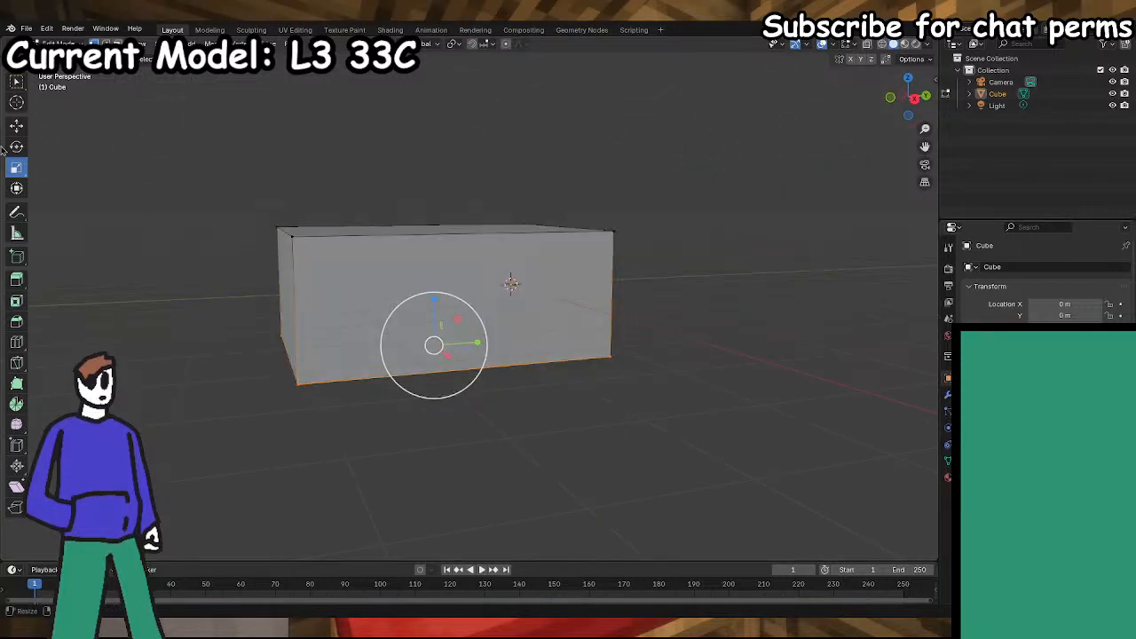
click(17, 126)
drag(434, 300, 437, 265)
click(659, 502)
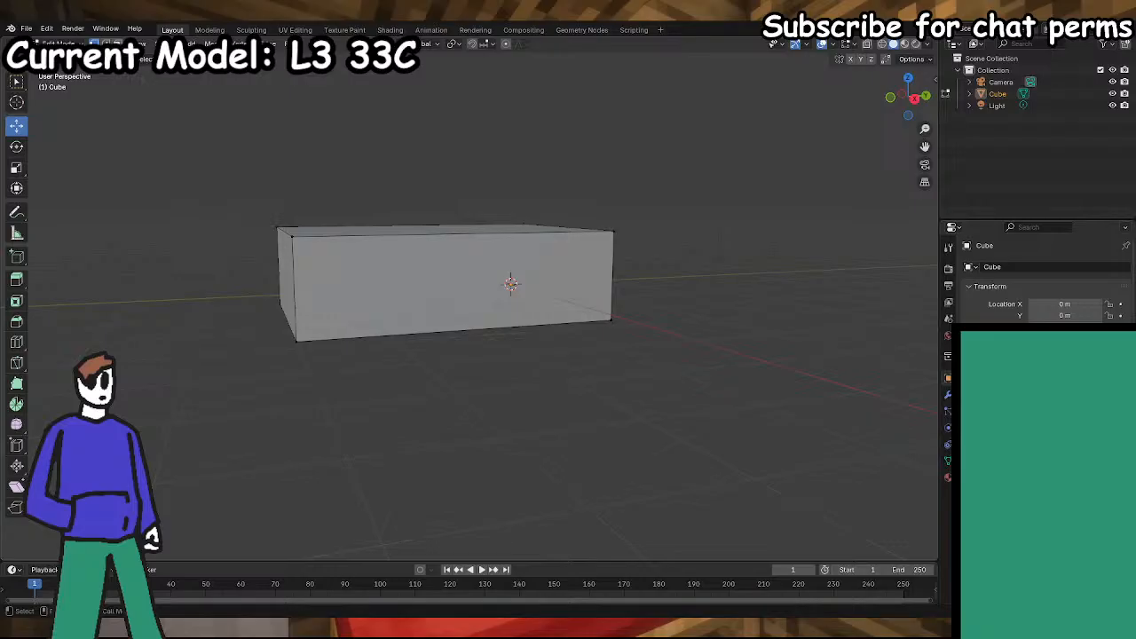
- Reselect the bottom face and raise it further along Z to flatten the box into a low slab
middle_drag(600, 439, 591, 382)
key(ctrl+z)
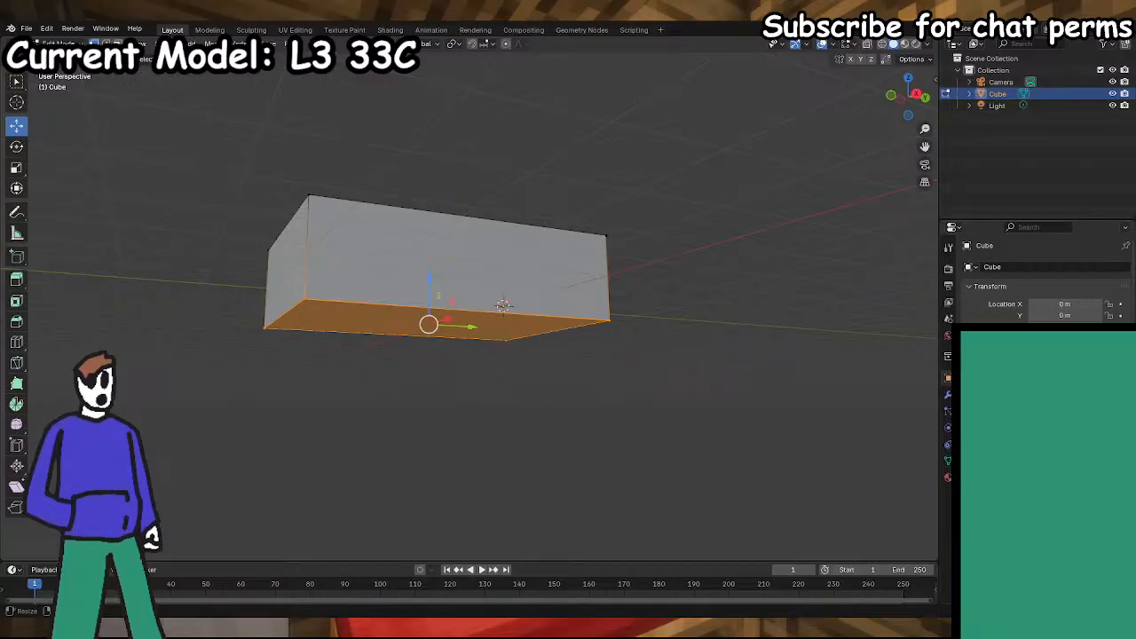
middle_drag(622, 492, 526, 419)
key(g)
key(z)
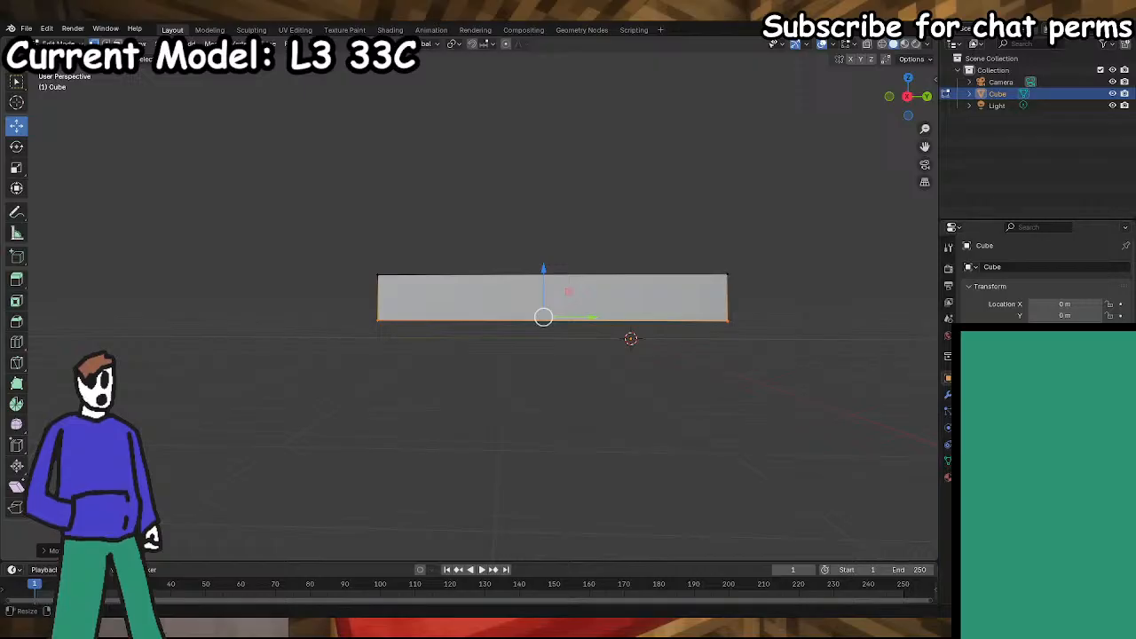
- Add a loop cut across the slab, move it along Y close to the −Y end, and return to Object Mode
middle_drag(584, 469, 417, 430)
click(16, 341)
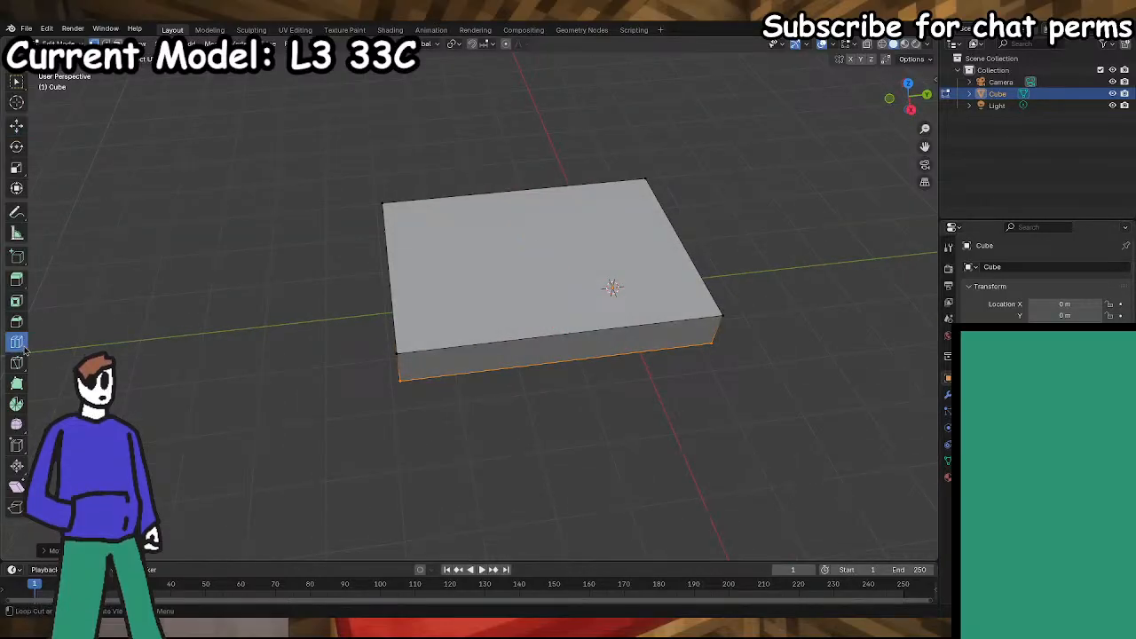
click(493, 181)
click(15, 126)
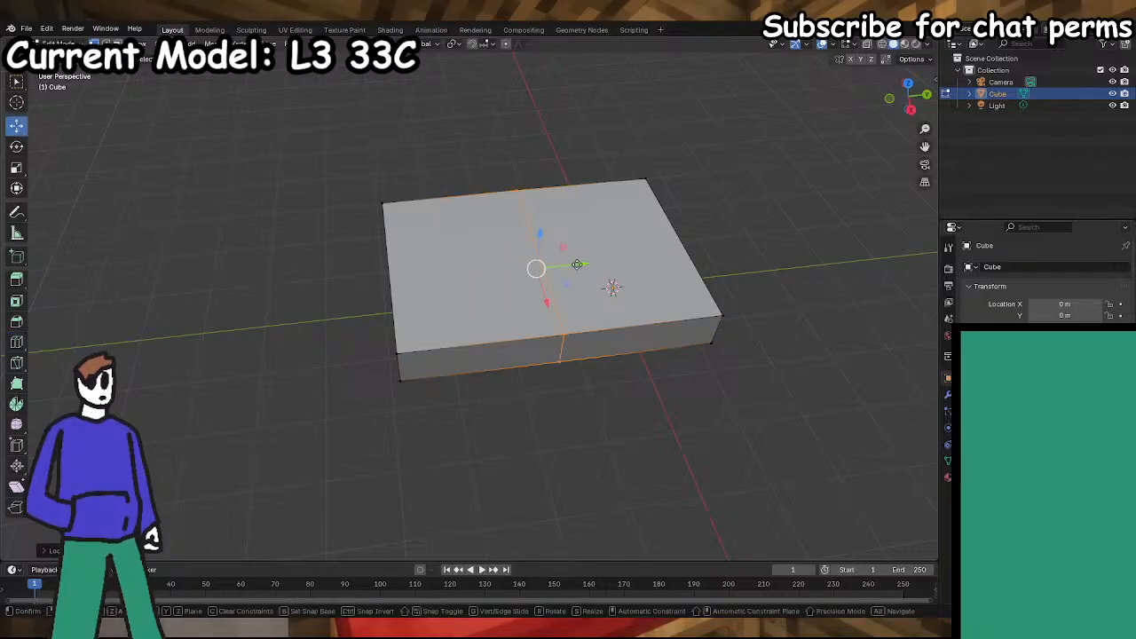
middle_drag(484, 269, 536, 314)
mouse_move(470, 287)
mouse_down()
mouse_move(564, 285)
mouse_move(463, 288)
mouse_up()
click(557, 405)
click(60, 43)
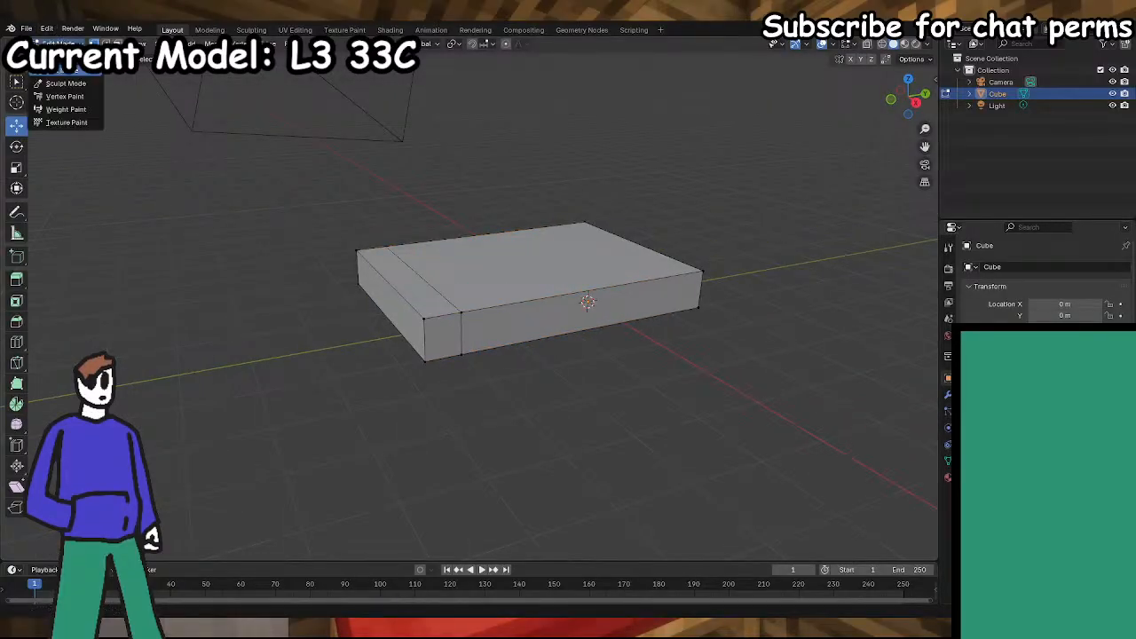
click(60, 57)
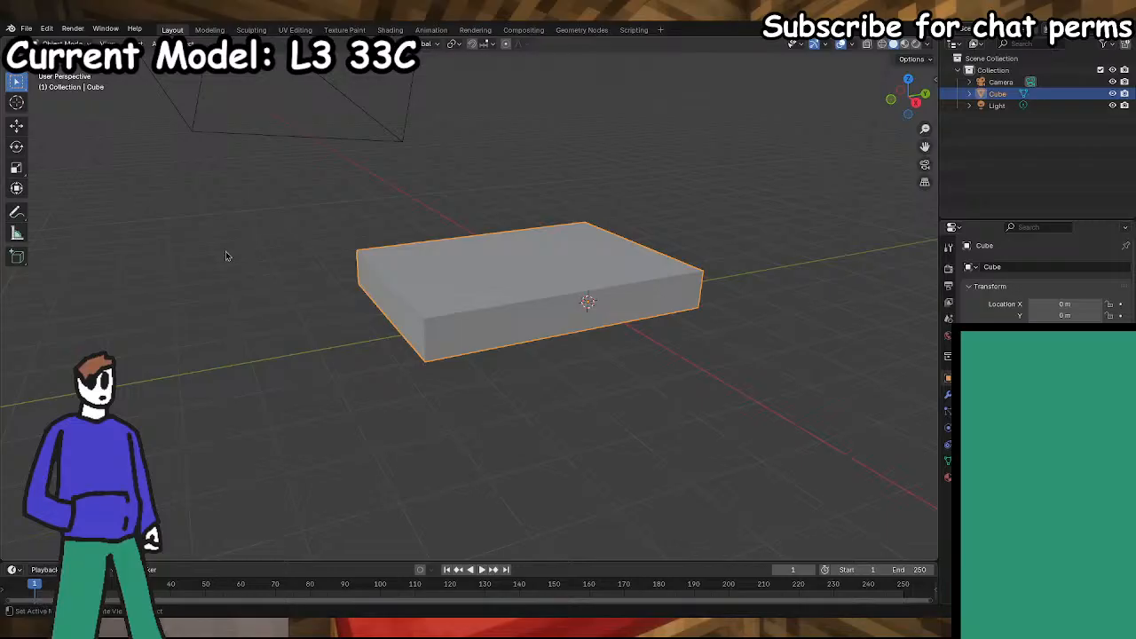
- In Edit Mode, move the loop cut's top edge upward and toward the slab's middle to form a ridge
key(Tab)
middle_drag(460, 236, 429, 228)
alt+click(427, 266)
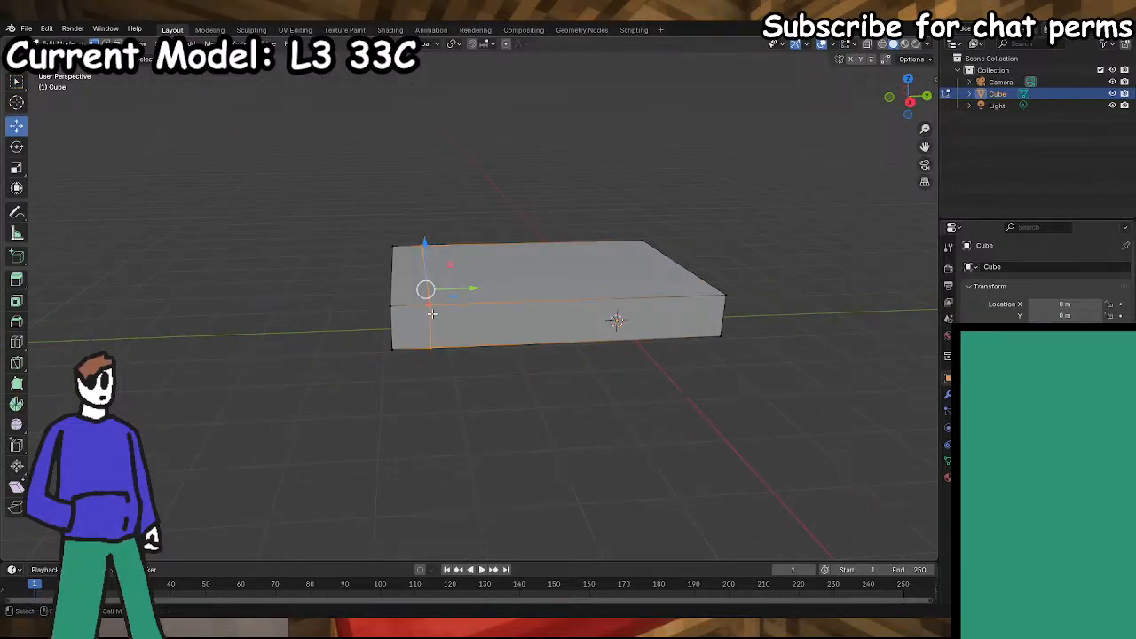
key(g)
key(z)
drag(424, 207, 424, 197)
drag(473, 242, 501, 246)
drag(450, 205, 522, 231)
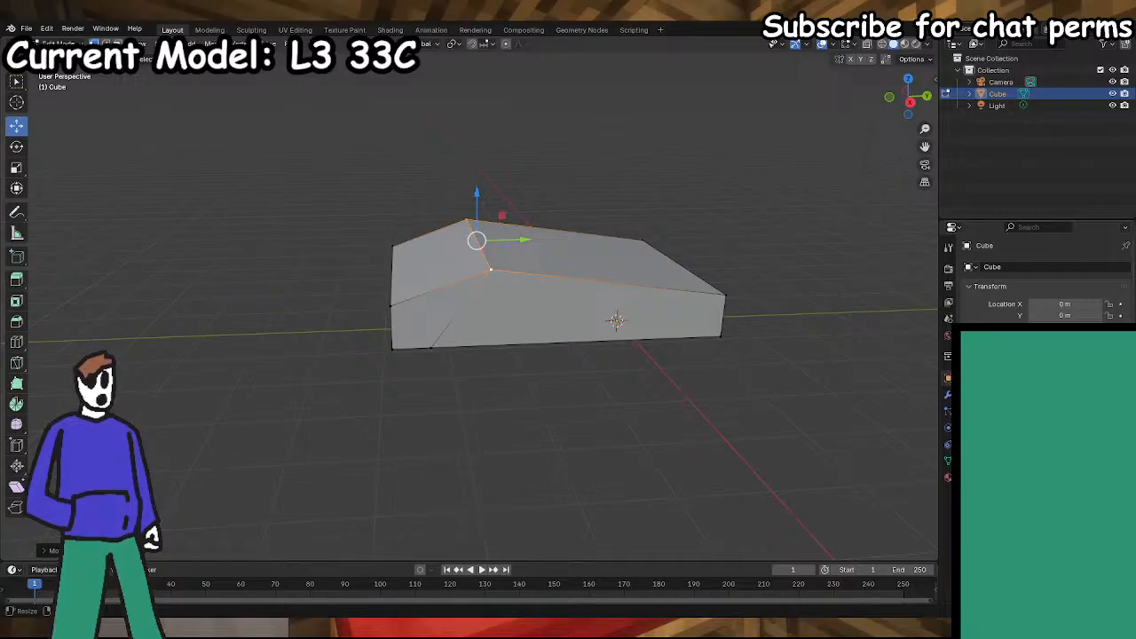
- Shift the ridge slightly further toward +Y and fine-tune its height
drag(519, 238, 535, 239)
drag(491, 198, 490, 193)
middle_drag(513, 288, 542, 298)
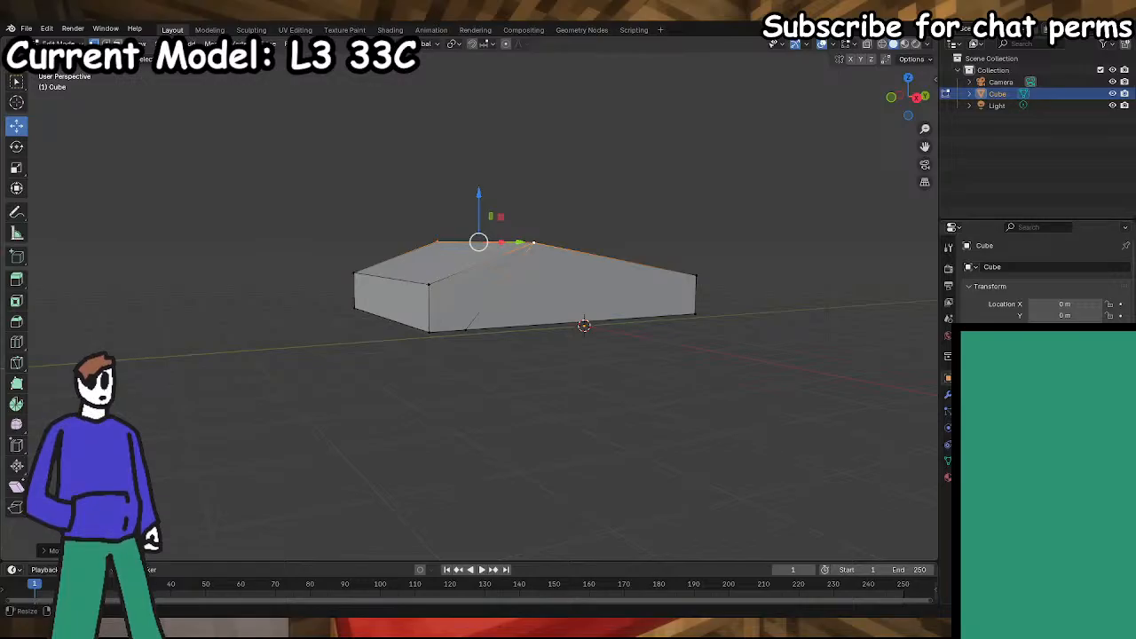
middle_drag(657, 444, 609, 440)
drag(497, 195, 514, 237)
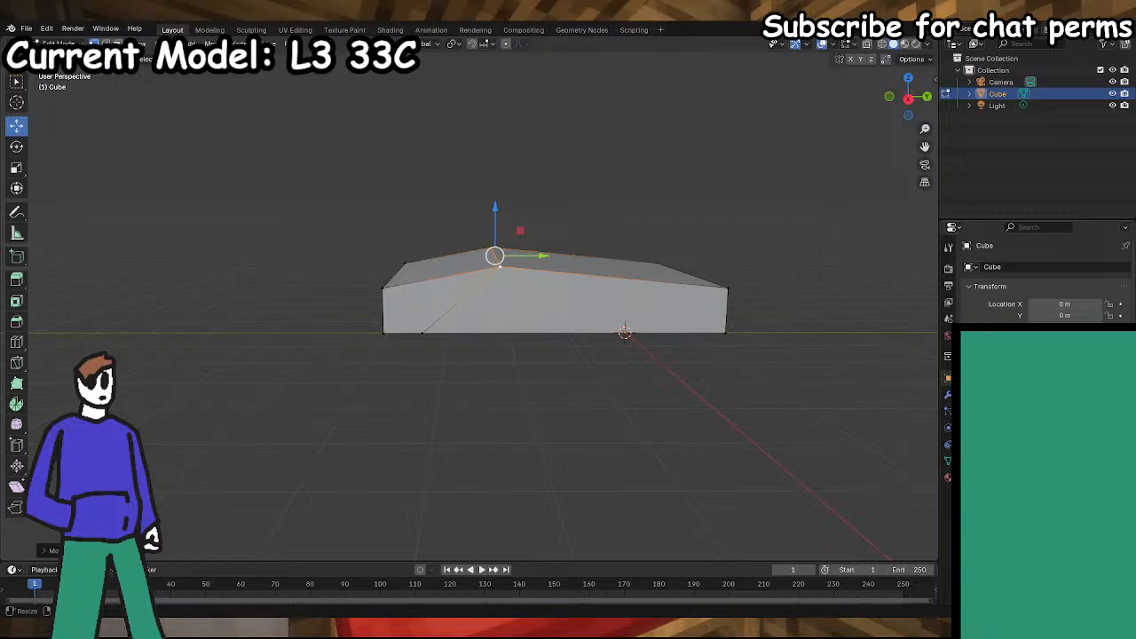
- Scale the whole mesh slightly narrower along the X axis and save the file
middle_drag(639, 446, 641, 414)
key(a)
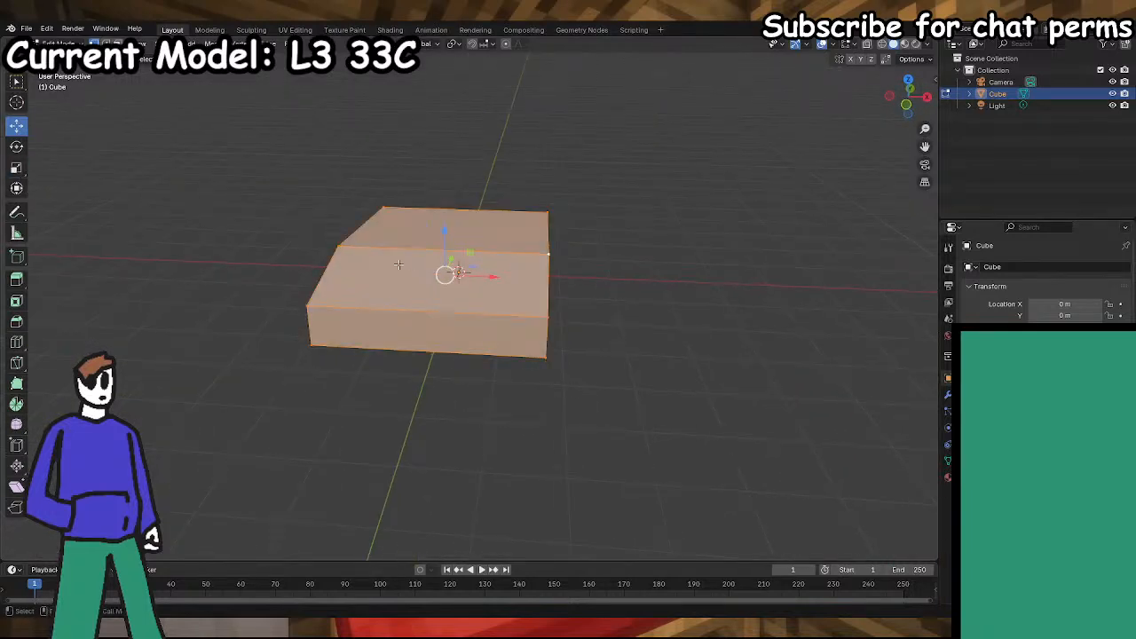
click(16, 167)
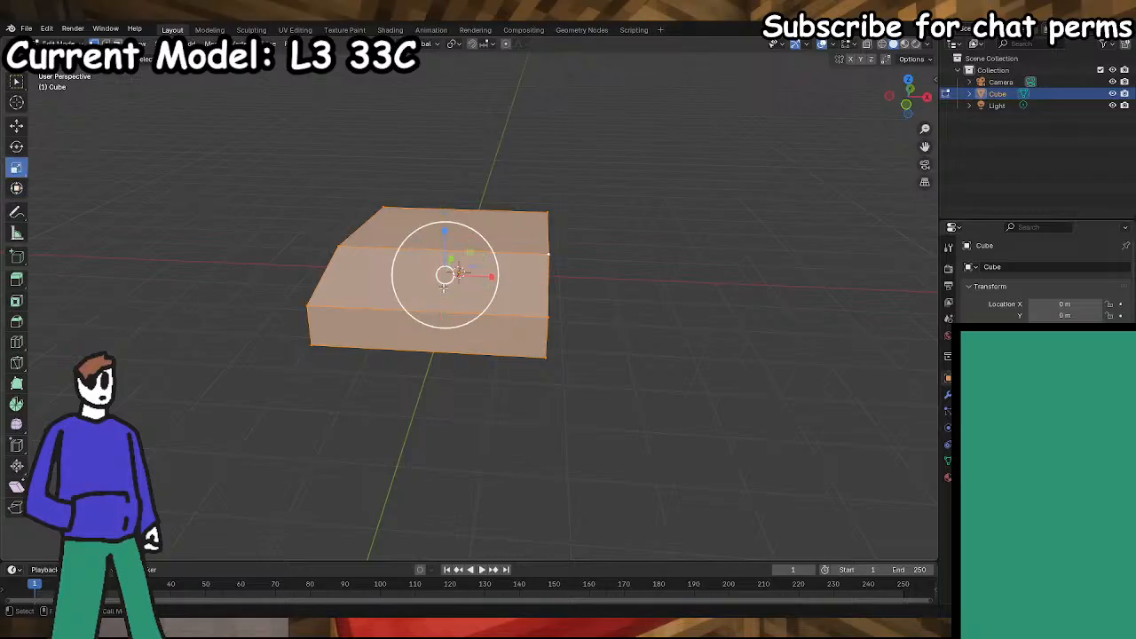
drag(490, 277, 483, 277)
key(ctrl+s)
middle_drag(593, 335, 390, 304)
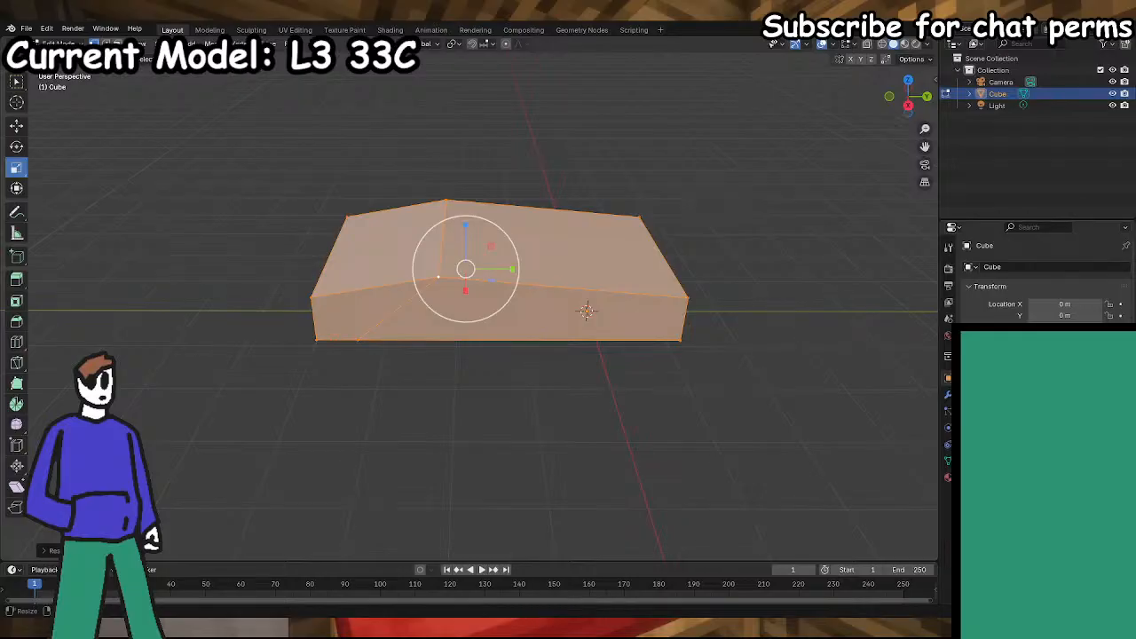
- Move the loop cut's bottom vertices along +Y until they sit beneath the ridge, and save the file
middle_drag(558, 436, 561, 428)
click(535, 405)
middle_drag(484, 387, 384, 332)
click(384, 332)
middle_drag(349, 396, 42, 157)
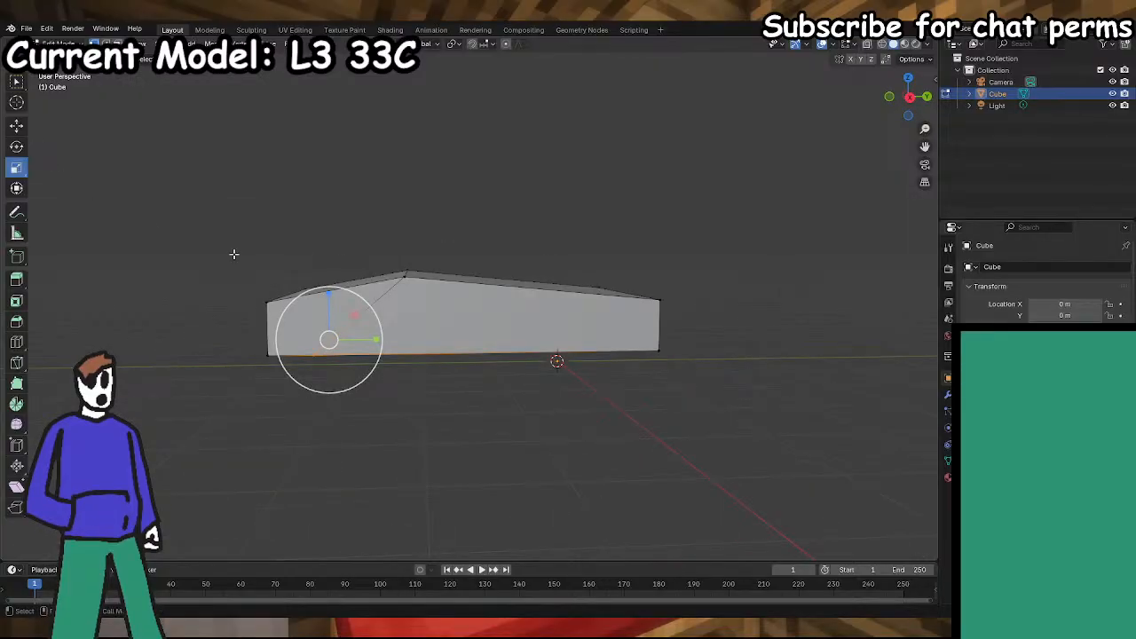
click(16, 125)
drag(376, 339, 448, 339)
key(ctrl+s)
middle_drag(462, 391, 452, 461)
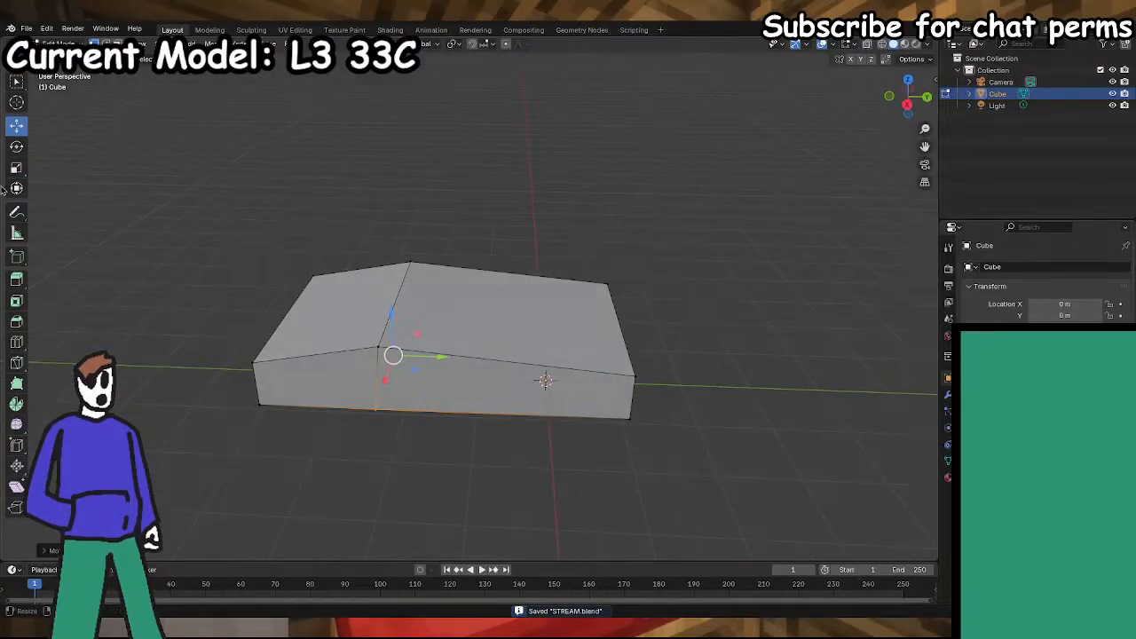
- Add a loop cut between the ridge and the +Y end, and move its top edge up and toward −Y as a peak
click(16, 341)
click(487, 338)
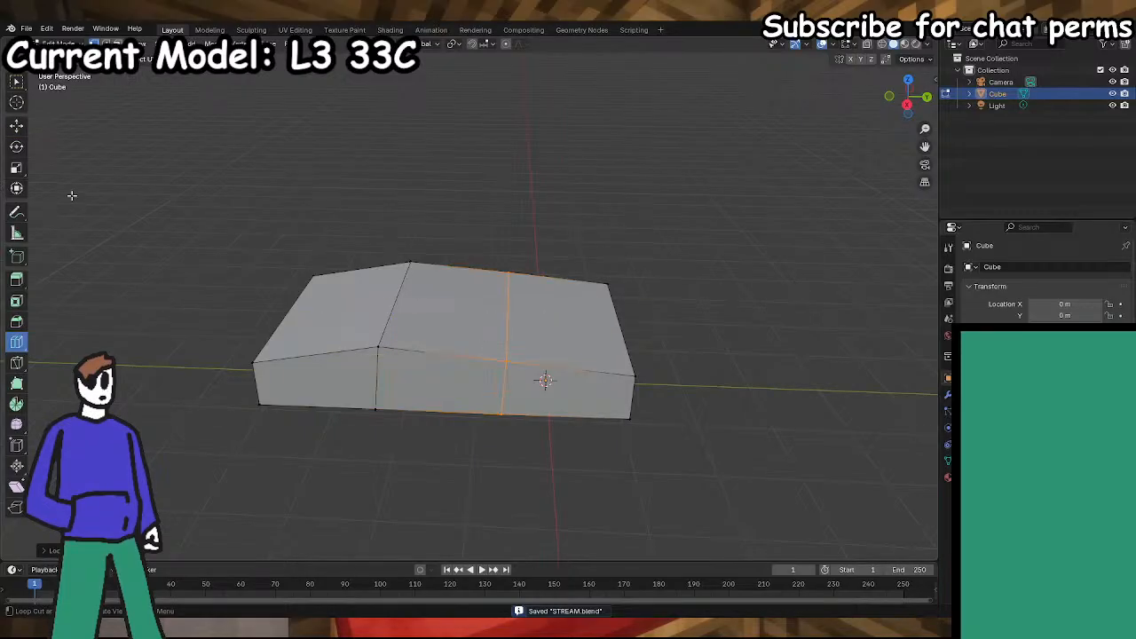
click(16, 126)
middle_drag(497, 346, 479, 340)
drag(522, 271, 503, 250)
drag(531, 293, 438, 233)
middle_drag(370, 363, 461, 355)
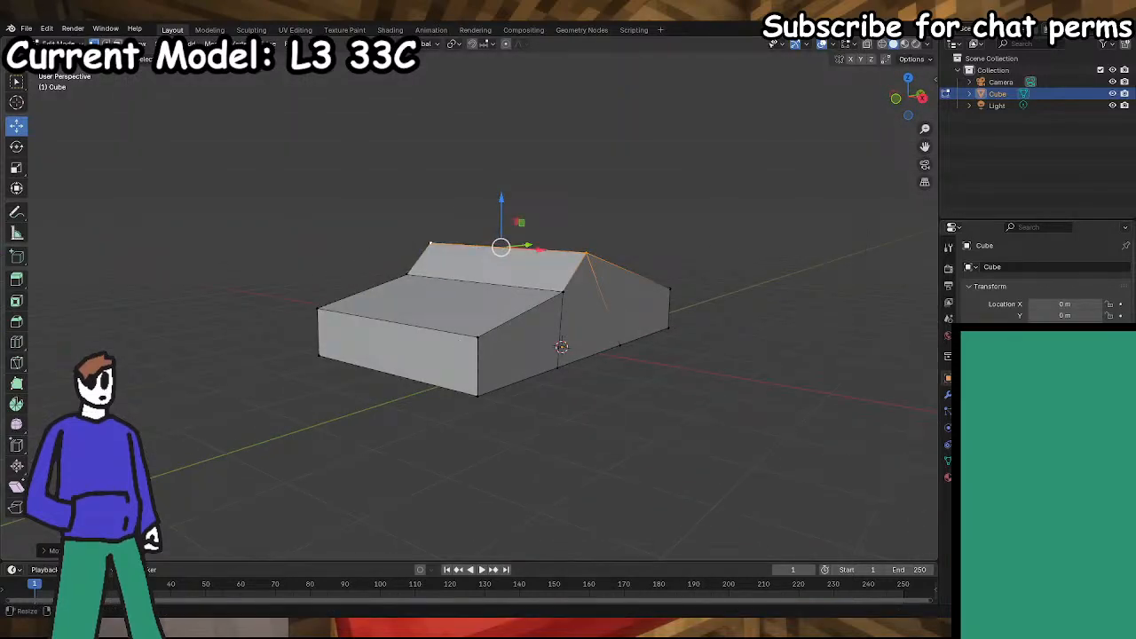
- Move the top edge of the first loop cut, at the foot of the raised slope, toward −Y
middle_drag(651, 548, 485, 382)
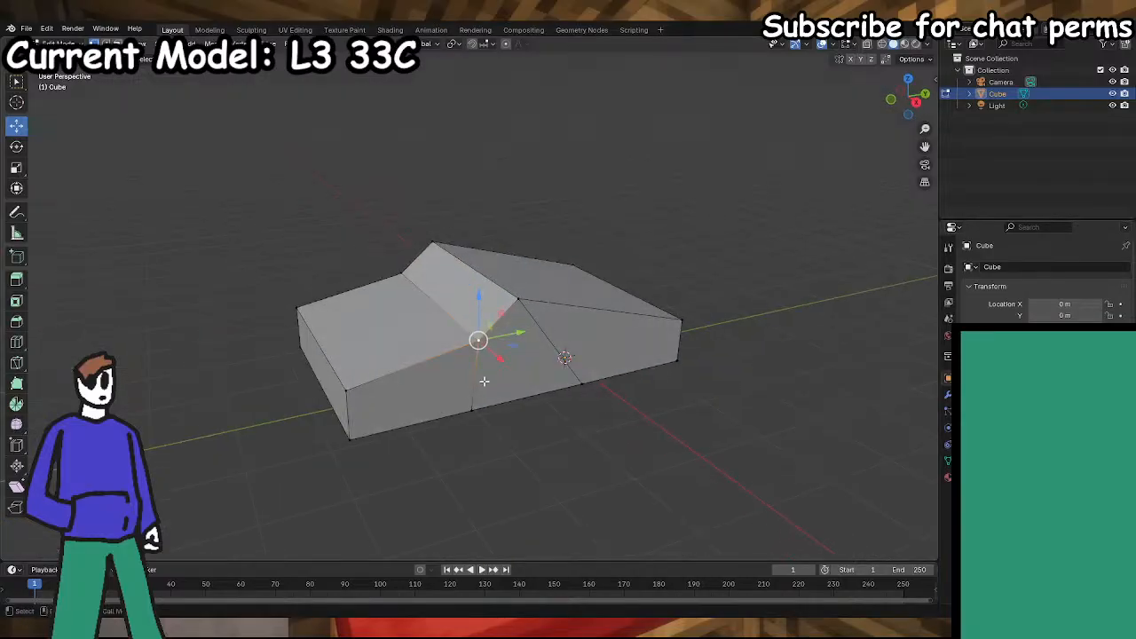
middle_drag(489, 305, 764, 526)
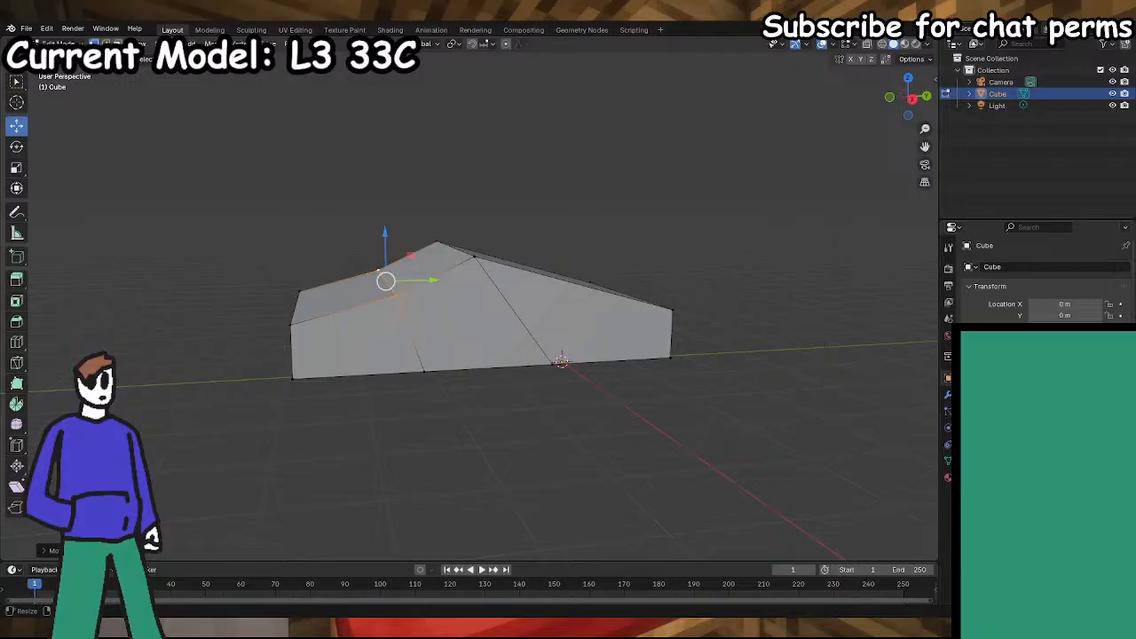
middle_drag(495, 262, 482, 268)
click(461, 276)
drag(453, 266, 435, 236)
middle_drag(639, 344, 619, 357)
- Select the four underside vertices of the two loop cuts and move them along −Y
click(499, 381)
middle_drag(482, 389, 497, 329)
shift+click(496, 334)
shift+click(400, 331)
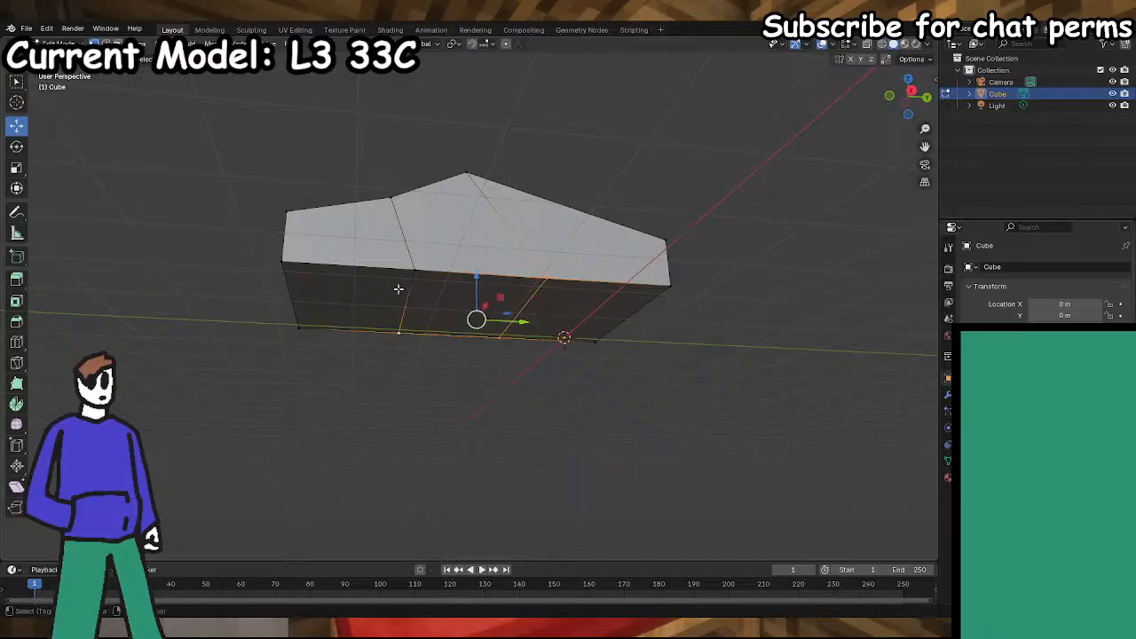
shift+click(409, 275)
drag(508, 312, 483, 314)
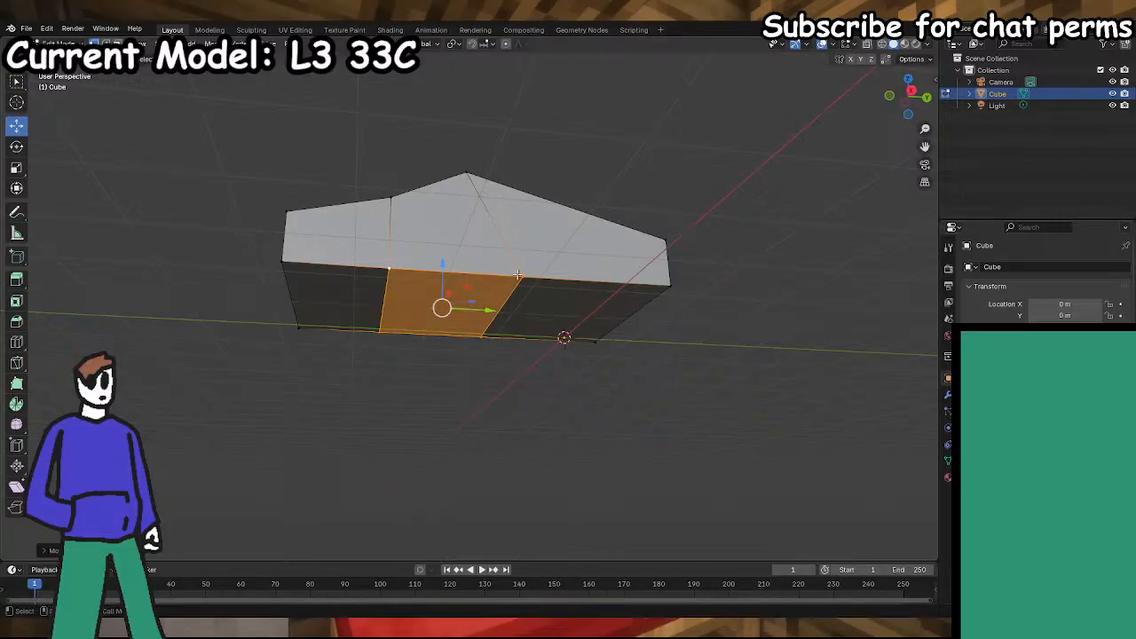
- Move the second loop cut's two bottom vertices along −Y until they sit nearly beneath the peak
click(523, 278)
middle_drag(466, 279, 478, 267)
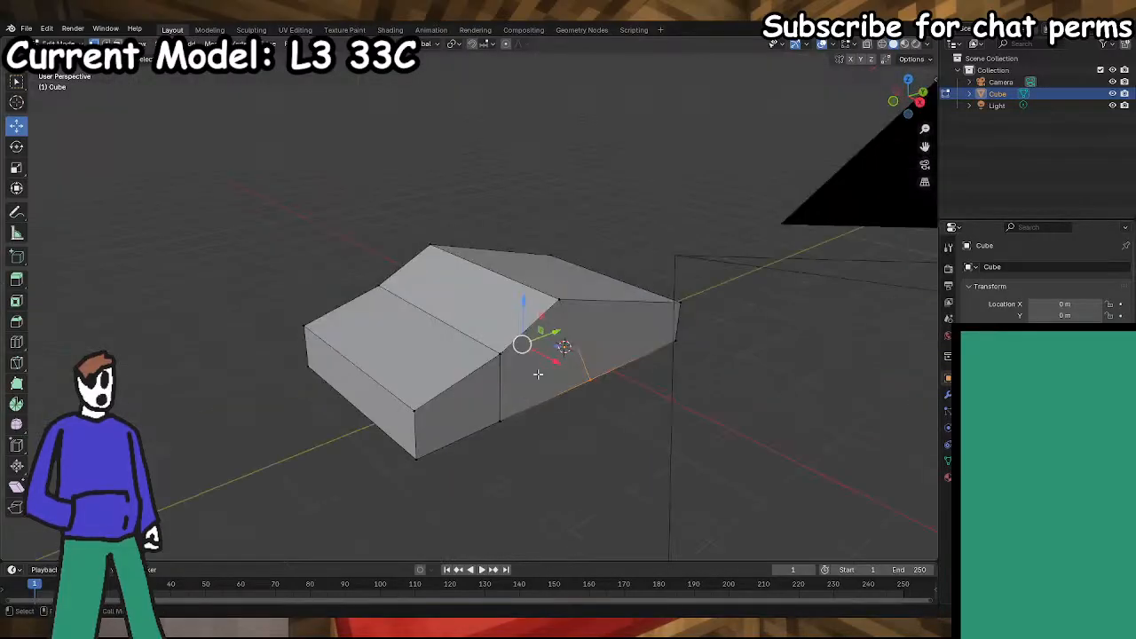
right_click(556, 304)
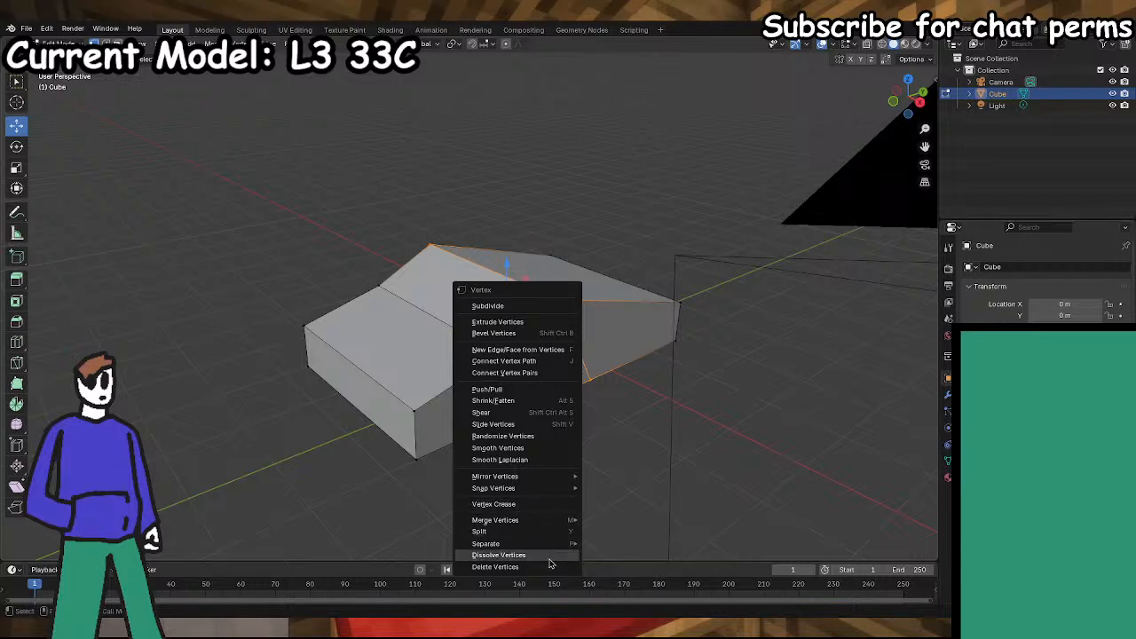
key(g)
middle_drag(583, 423, 523, 334)
click(523, 309)
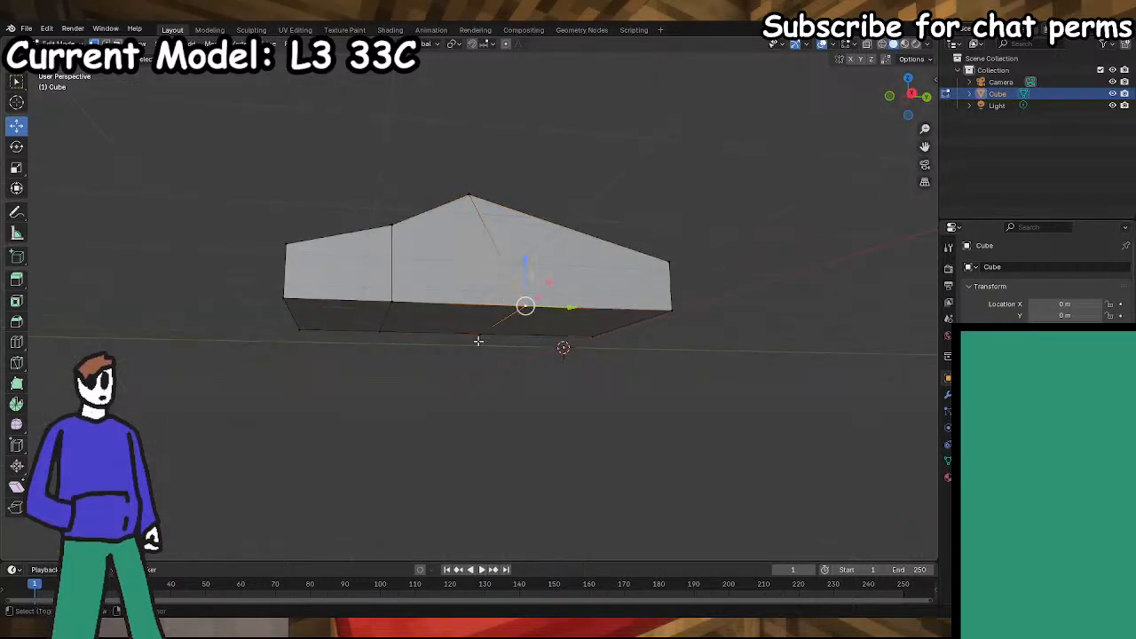
mouse_move(518, 327)
mouse_down()
mouse_move(548, 322)
mouse_move(503, 323)
mouse_up()
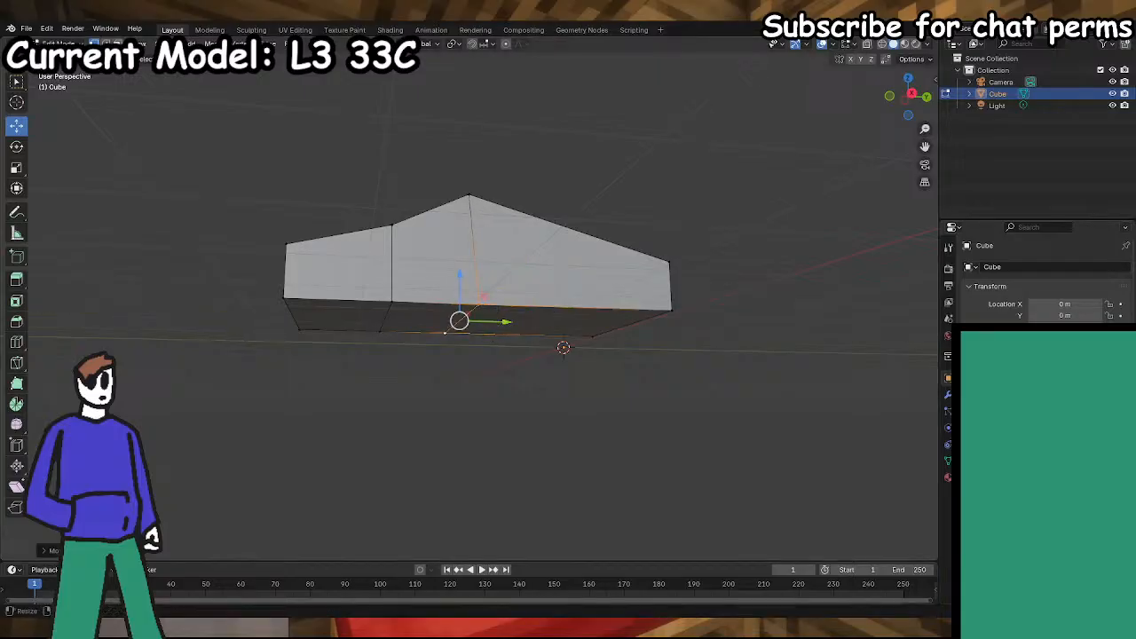
middle_drag(550, 390, 553, 459)
click(623, 453)
middle_drag(623, 453, 570, 431)
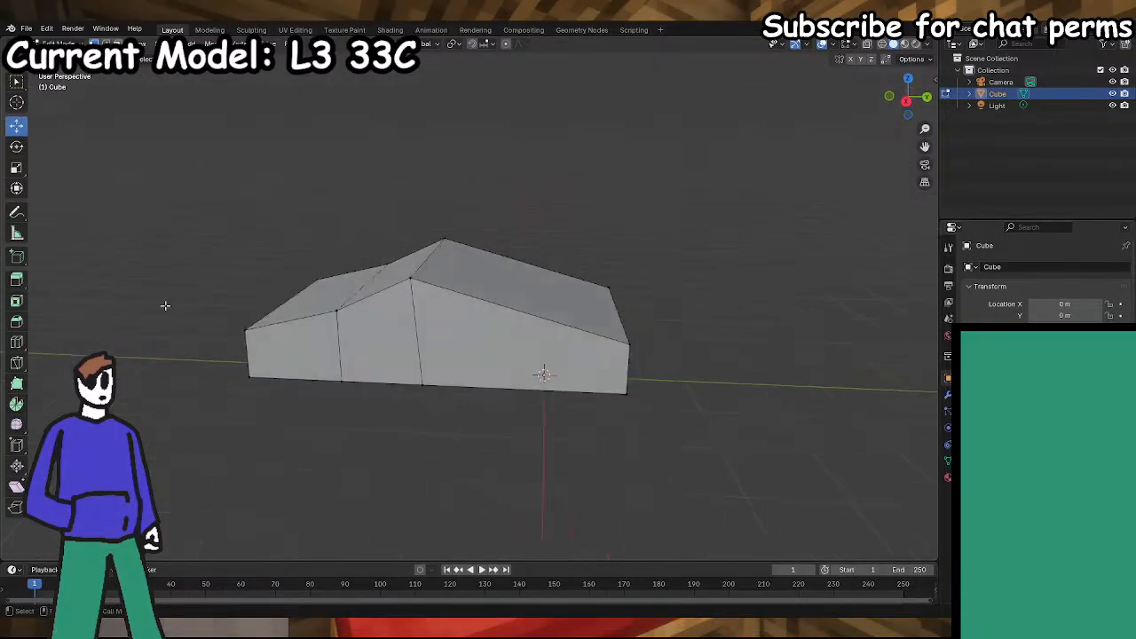
- Add a loop cut between the peak and the +Y end, and raise its top edge to form a nearly flat roof
click(16, 342)
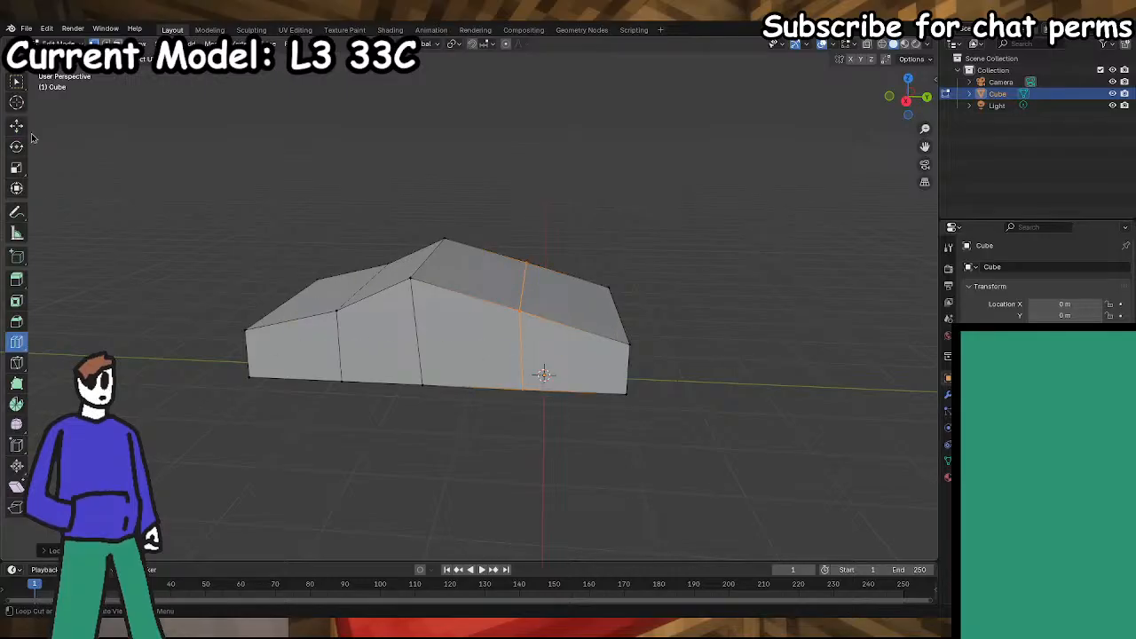
click(524, 309)
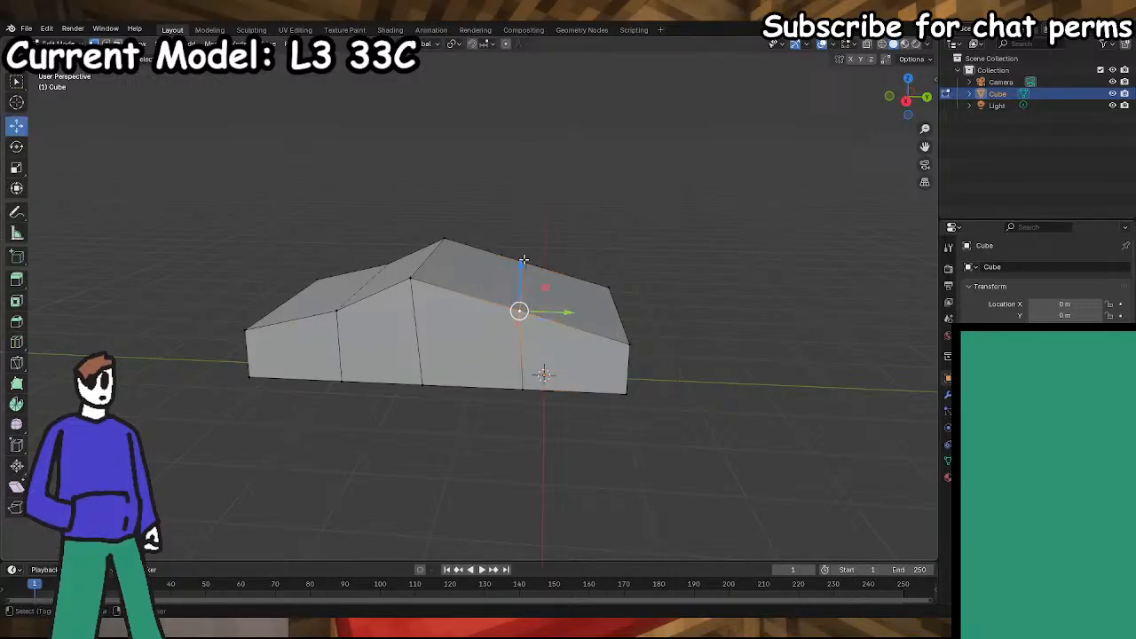
middle_drag(522, 247, 541, 195)
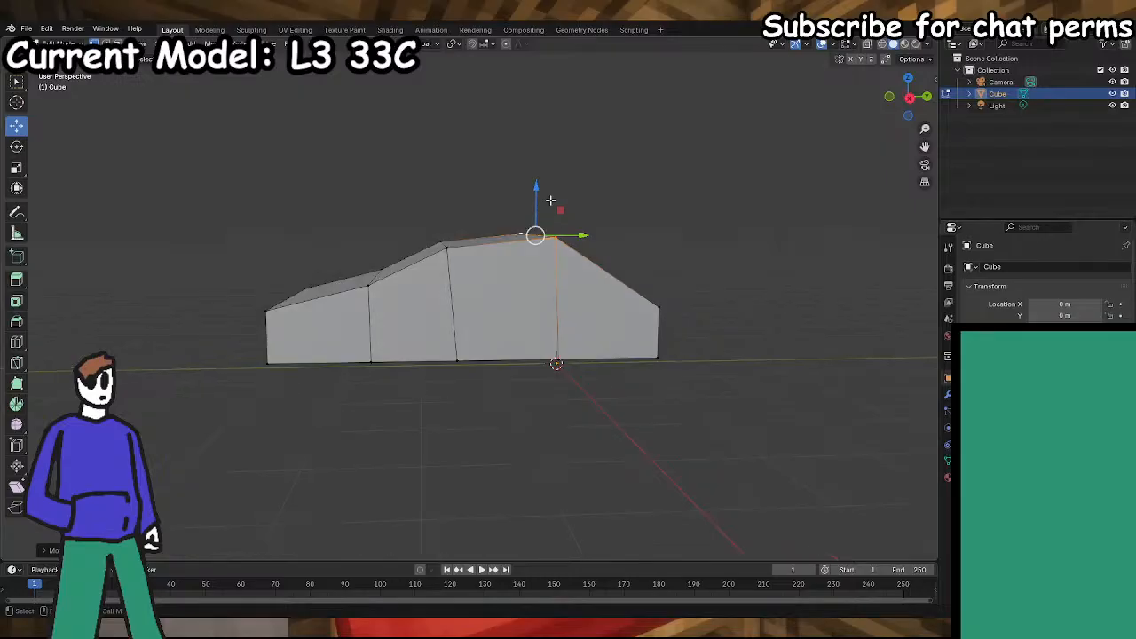
middle_drag(579, 284, 564, 292)
- Select the vertices of the +Y end section and move them along +Y to lengthen the roof section, then save the file
shift+drag(742, 241, 554, 425)
middle_drag(566, 424, 542, 419)
shift+click(512, 358)
shift+click(532, 327)
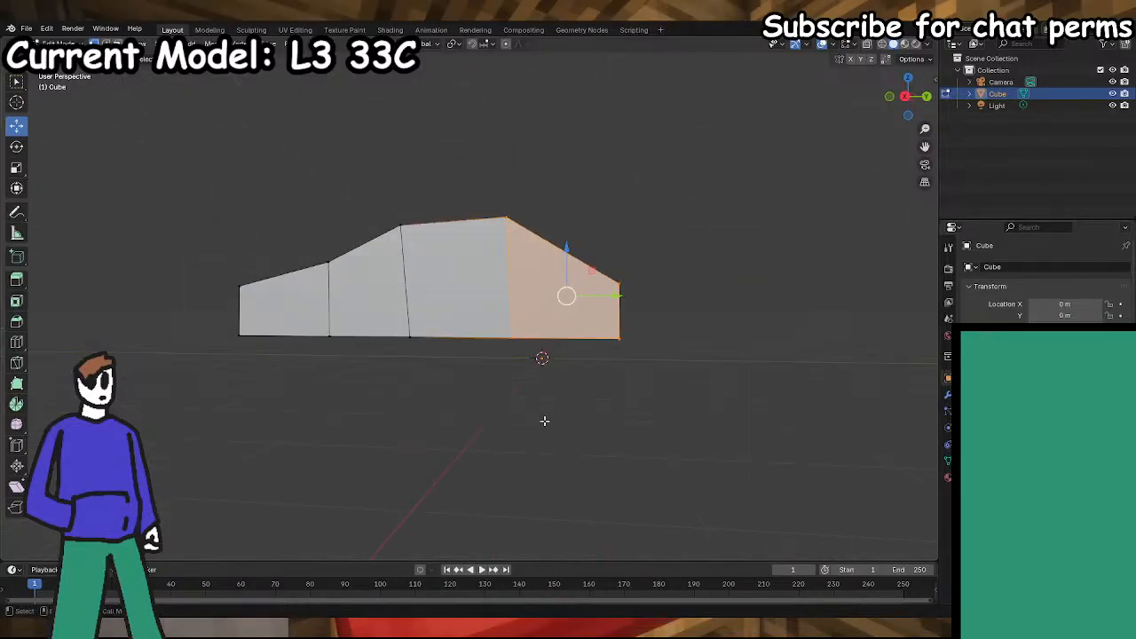
middle_drag(609, 293, 597, 434)
key(alt+a)
key(ctrl+s)
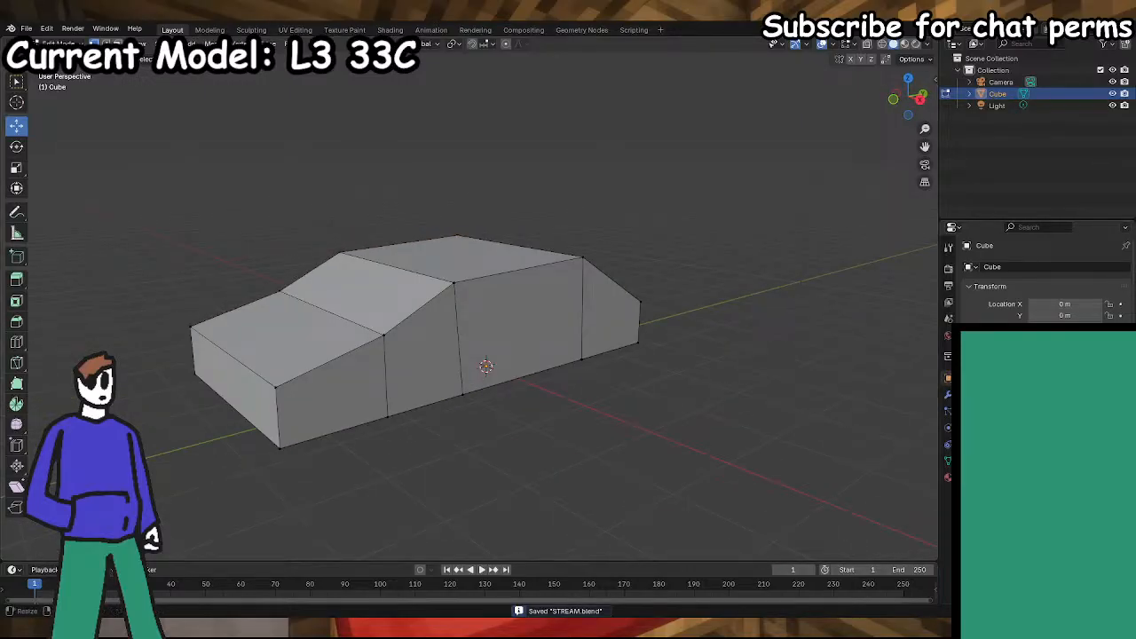
- Extrude the flat roof face upward to form a raised block on the hull, and save the file
middle_drag(658, 565, 524, 488)
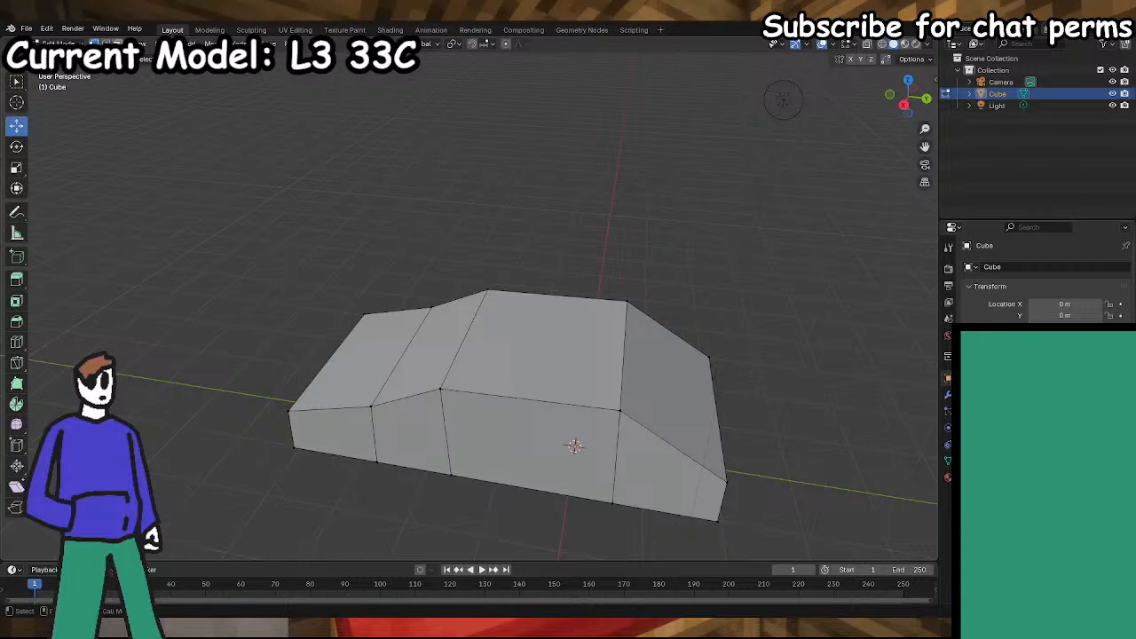
key(3)
click(484, 315)
middle_drag(372, 300, 393, 292)
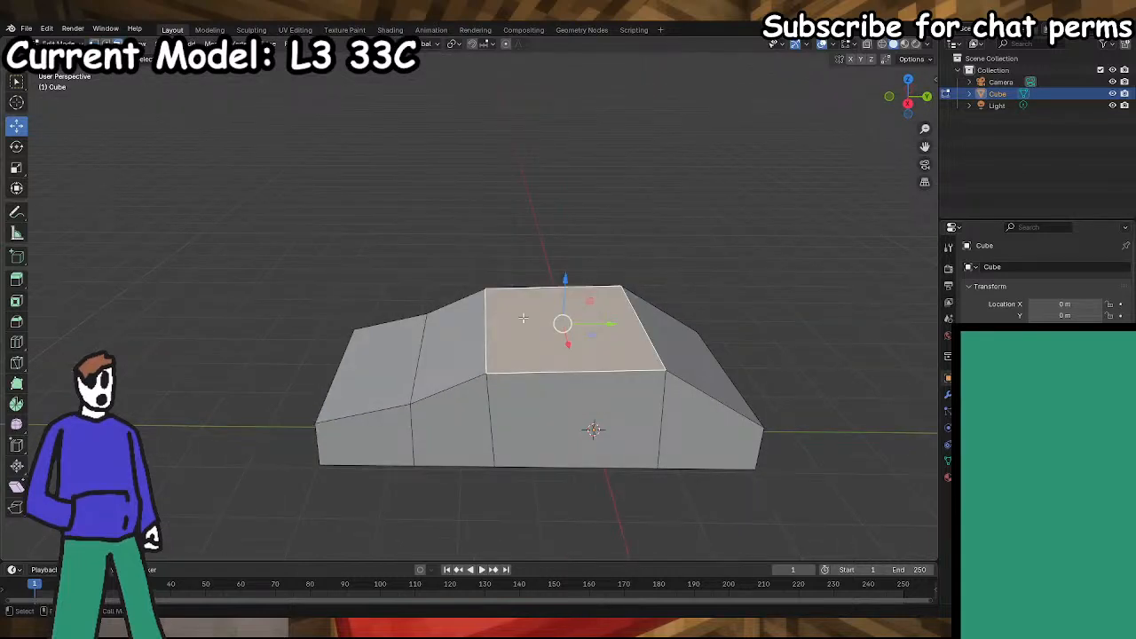
click(15, 167)
click(16, 278)
drag(562, 284, 564, 233)
click(17, 126)
click(340, 236)
middle_drag(340, 236, 387, 236)
key(ctrl+s)
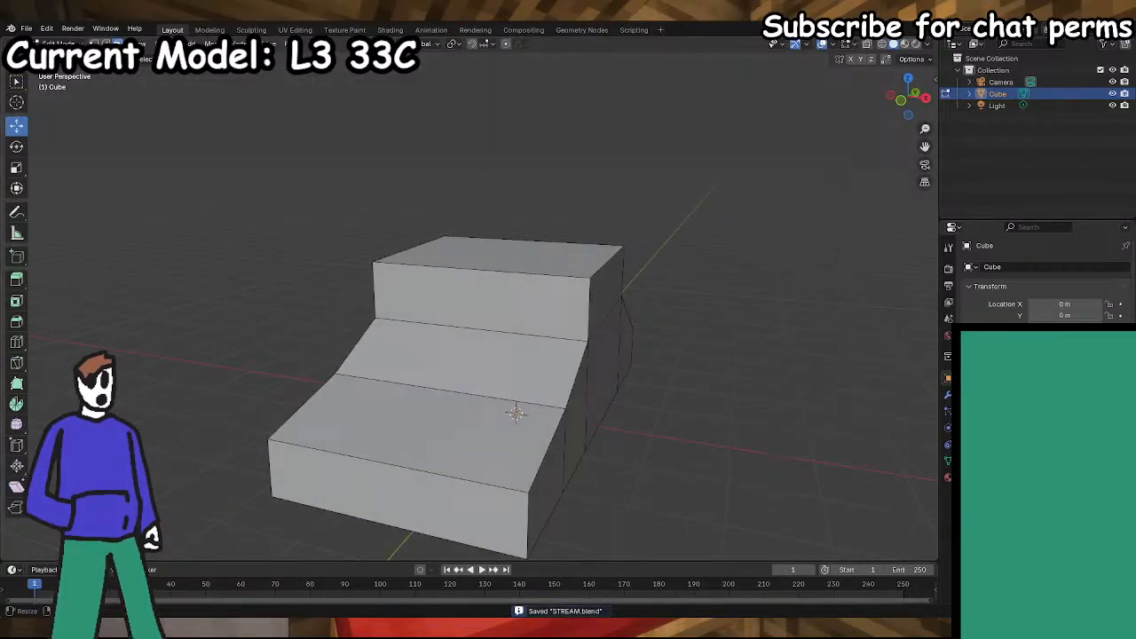
- Select the raised block's −Y and +Y top edges, shift them along Y and lower them slightly
middle_drag(531, 404, 607, 413)
click(501, 291)
middle_drag(501, 291, 523, 276)
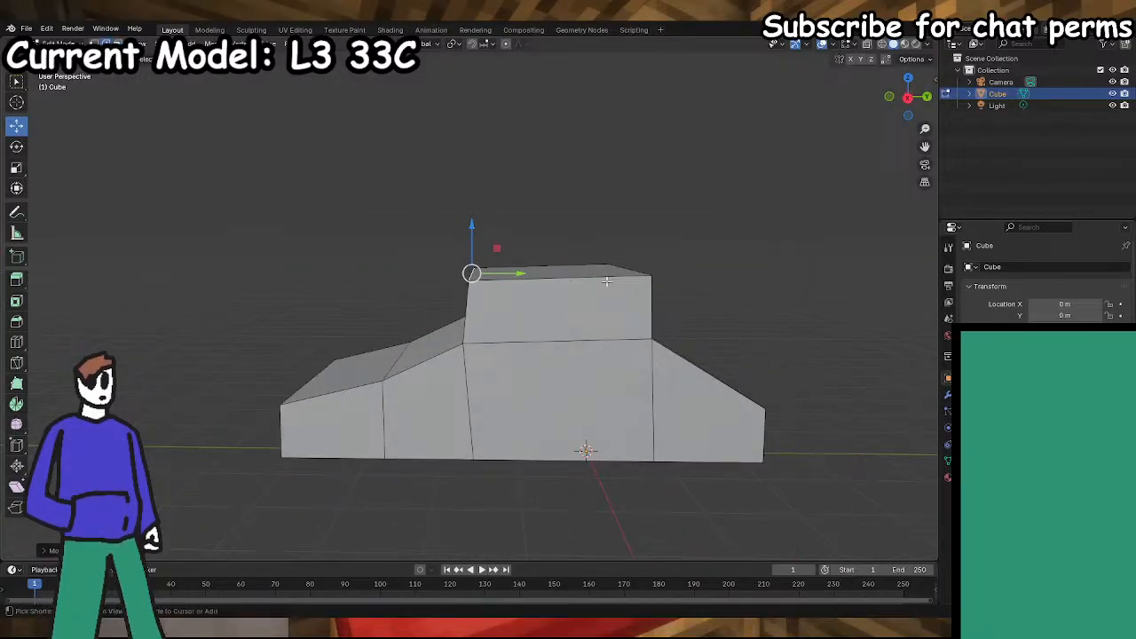
shift+click(663, 279)
key(g)
key(y)
click(601, 275)
drag(556, 231, 556, 238)
drag(597, 279, 592, 278)
click(494, 342)
click(467, 331)
- Pull the block's +Y top edge slightly toward −Y and raise its −Y top edge, then save the file
middle_drag(466, 331, 579, 395)
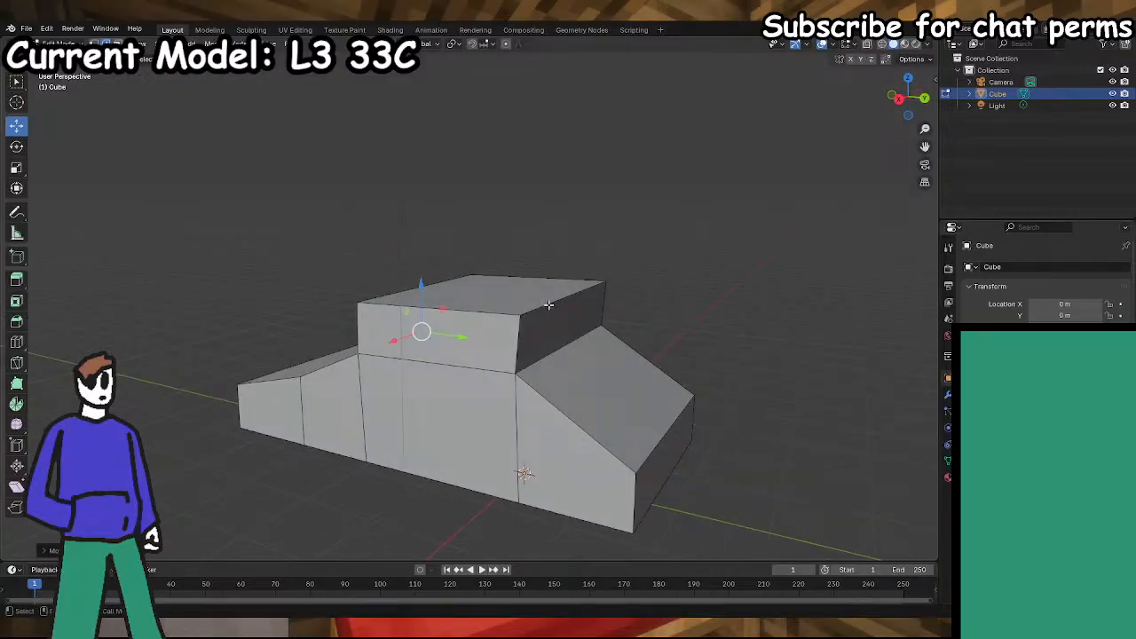
middle_drag(546, 301, 605, 383)
drag(652, 314, 646, 314)
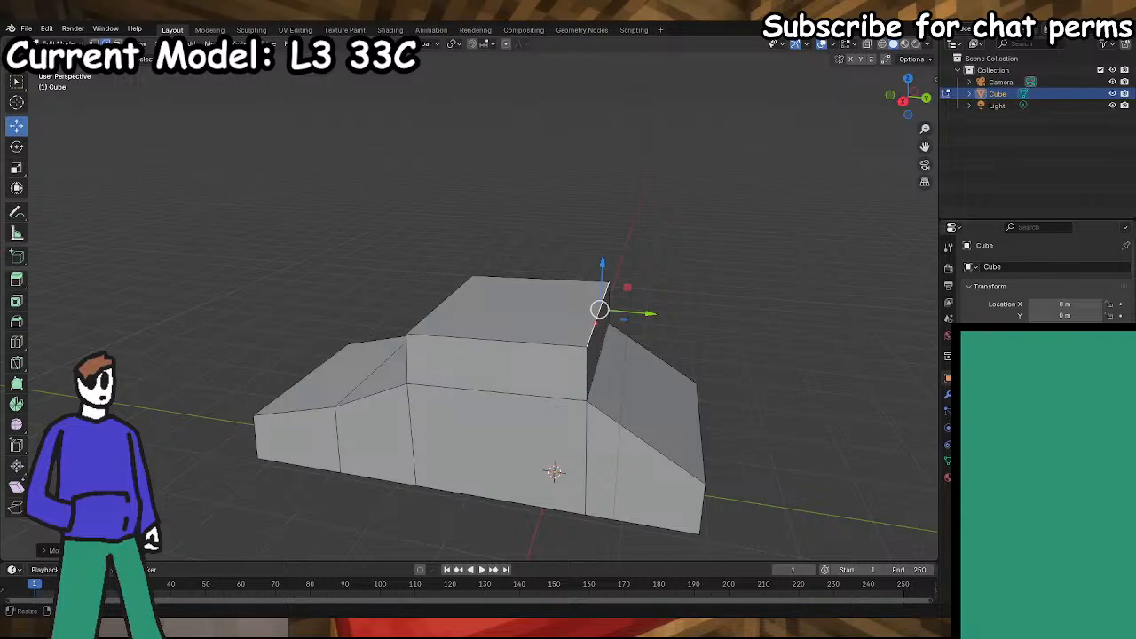
middle_drag(556, 441, 512, 353)
drag(503, 303, 503, 291)
middle_drag(504, 357, 553, 509)
key(ctrl+s)
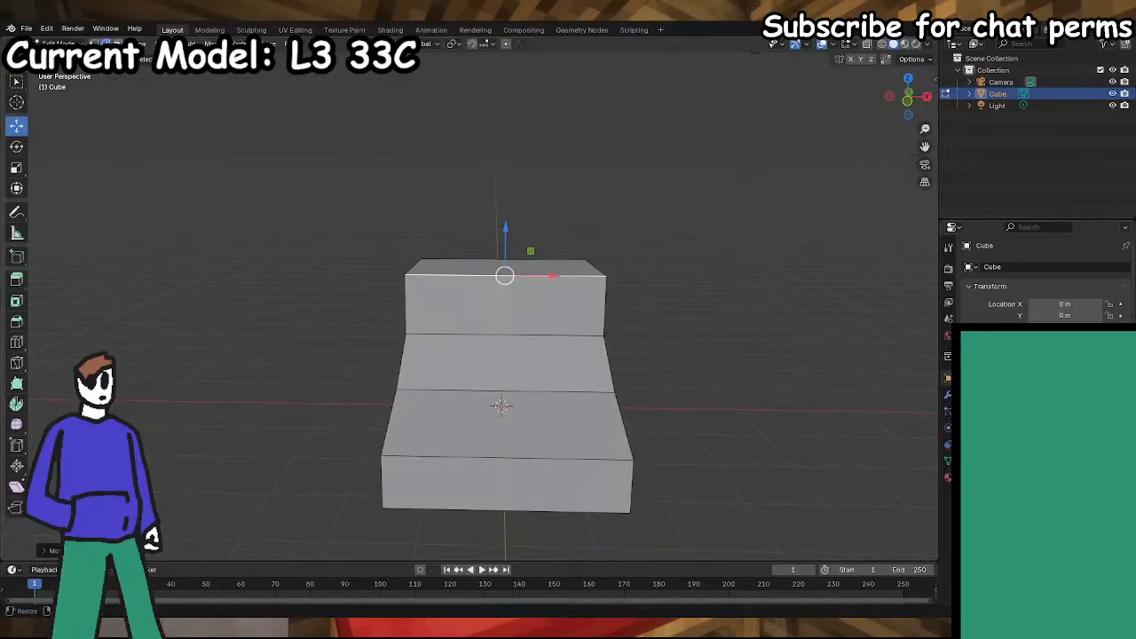
- Select the opposite side faces of the −Y end section, scale them inward along X to narrow it, and save the file
middle_drag(532, 475, 601, 476)
click(580, 475)
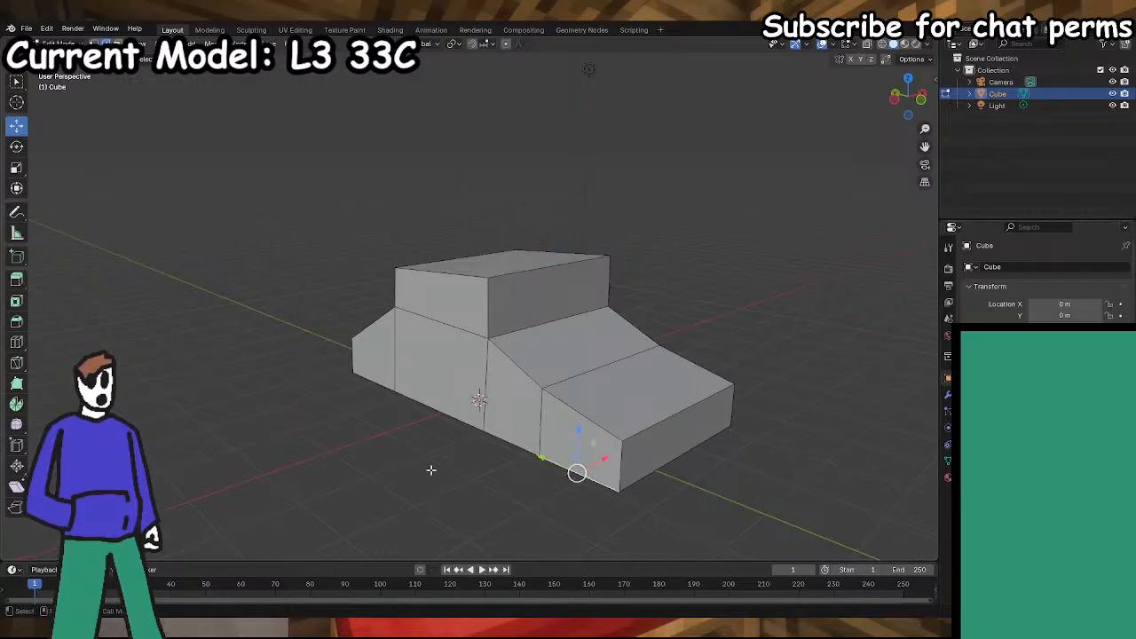
click(16, 279)
click(568, 439)
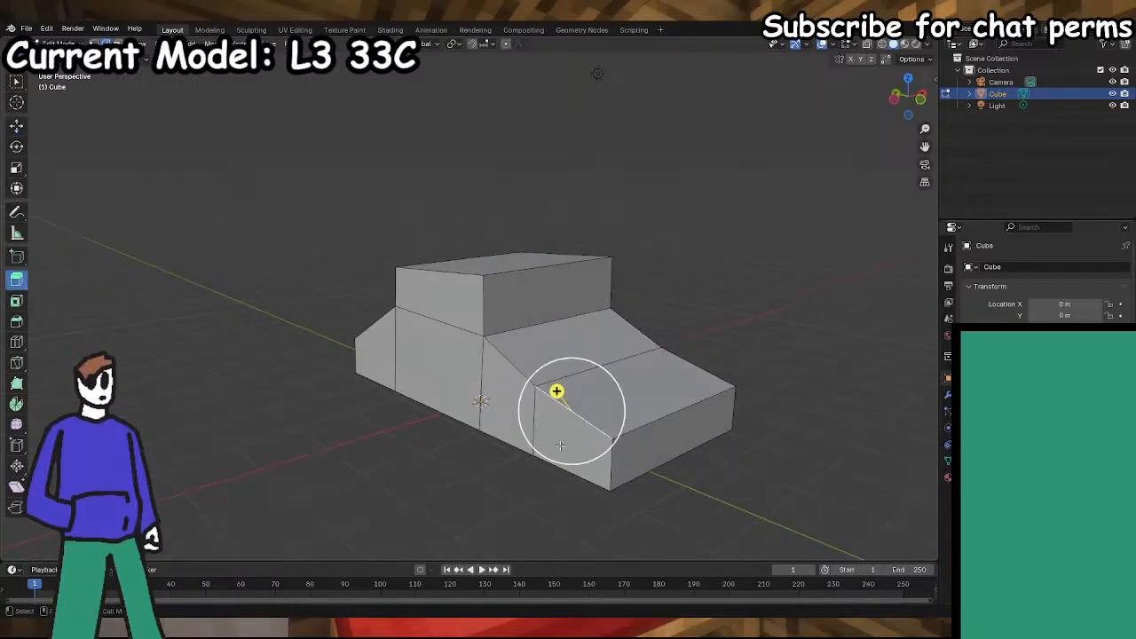
click(598, 467)
middle_drag(599, 468, 730, 456)
click(566, 461)
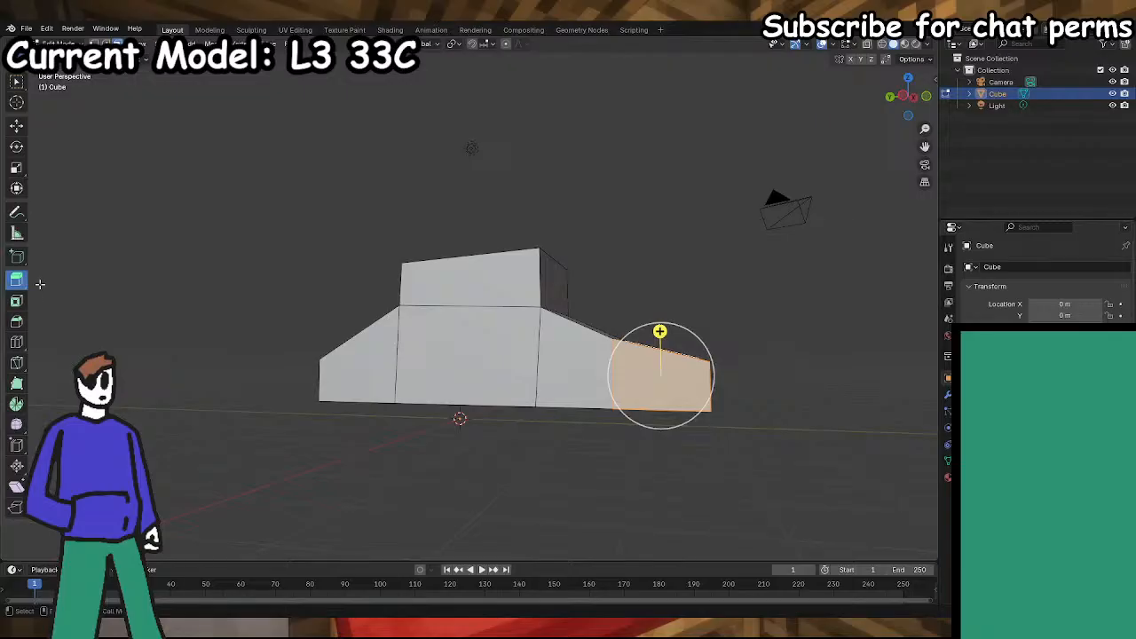
middle_drag(469, 331, 266, 355)
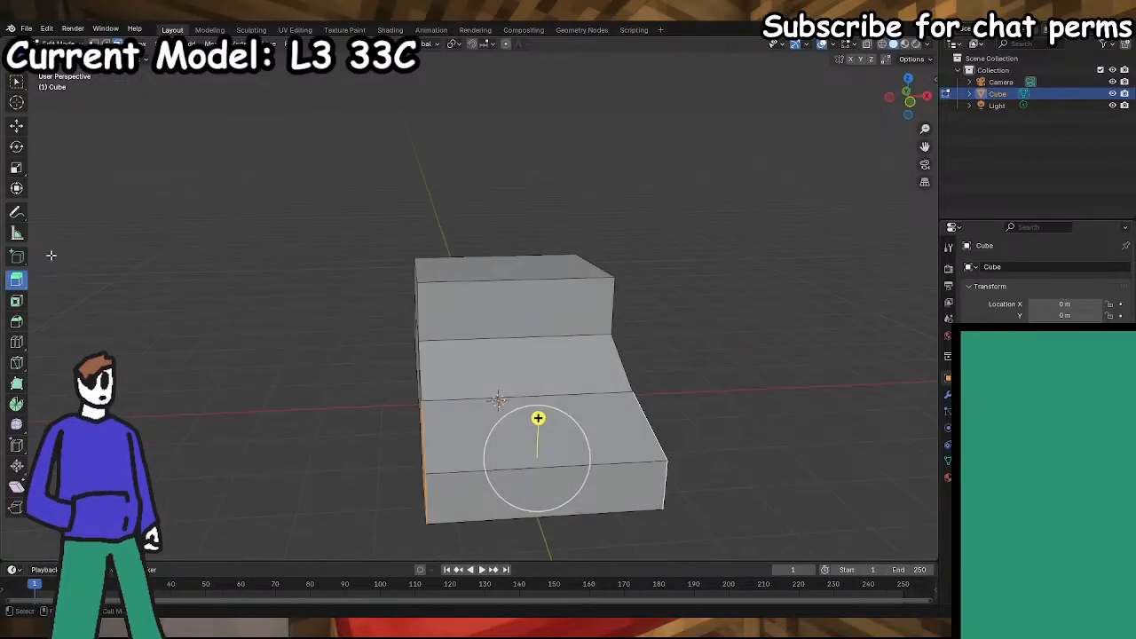
click(16, 167)
drag(583, 456, 576, 456)
middle_drag(582, 457, 744, 424)
click(774, 466)
key(ctrl+s)
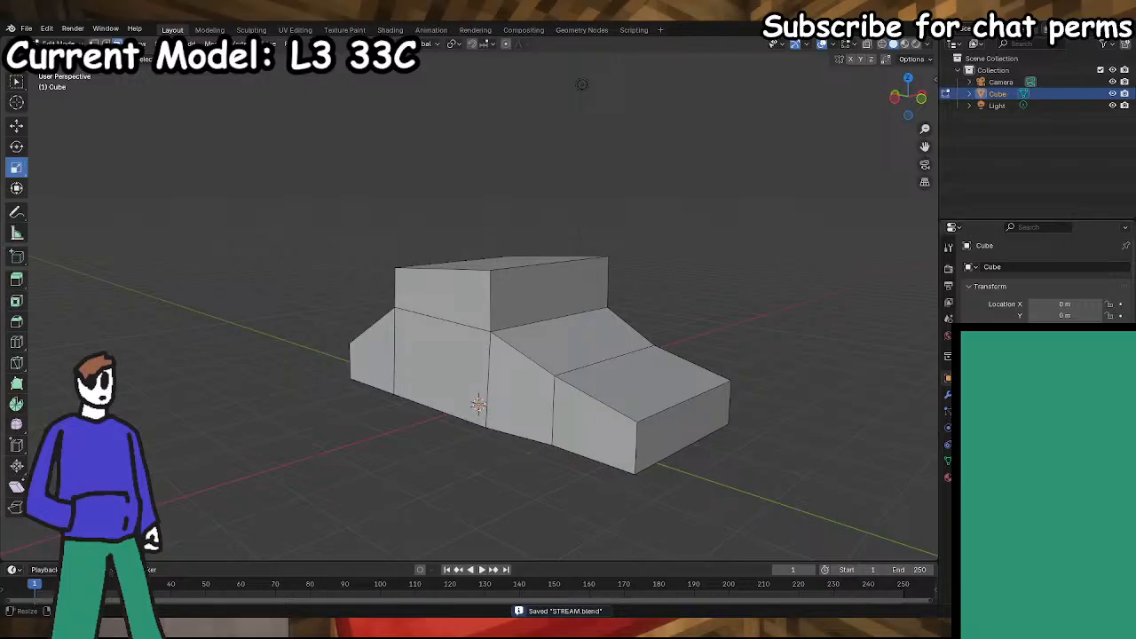
- Add a horizontal loop cut around the hull at mid-height of its sides, and save the file
middle_drag(577, 443, 475, 404)
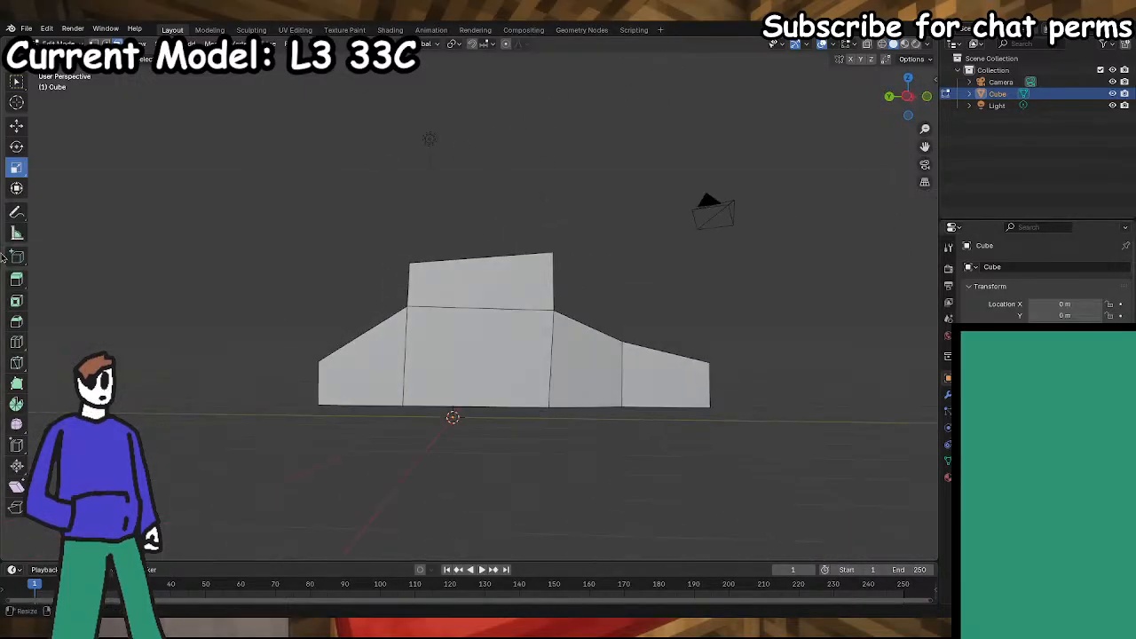
click(16, 344)
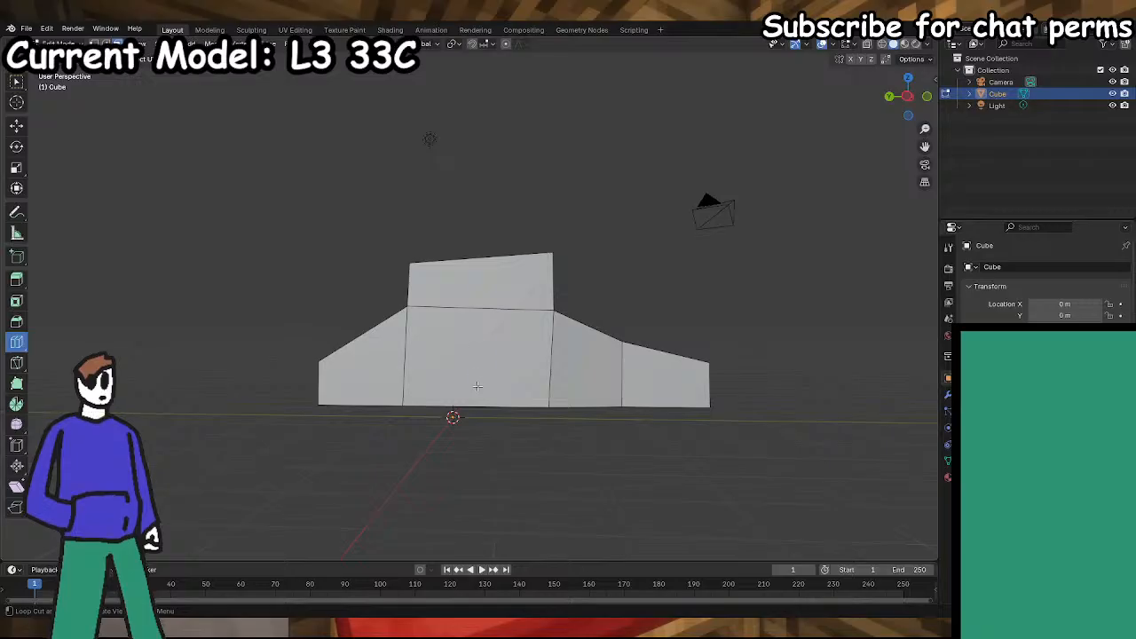
click(413, 372)
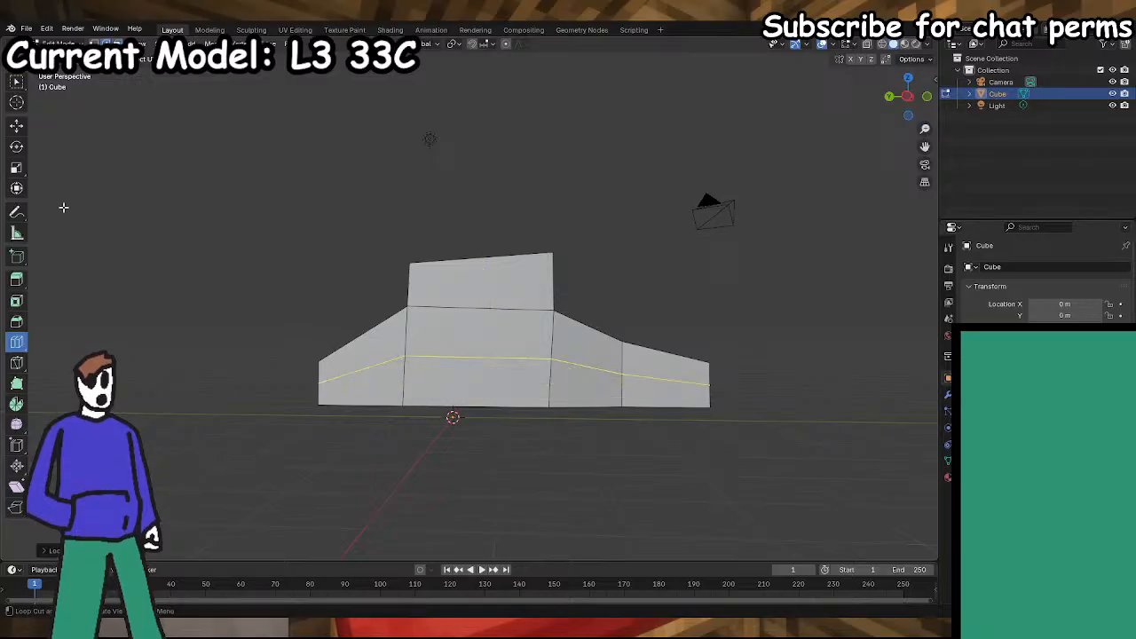
click(16, 125)
middle_drag(631, 497, 549, 455)
key(ctrl+s)
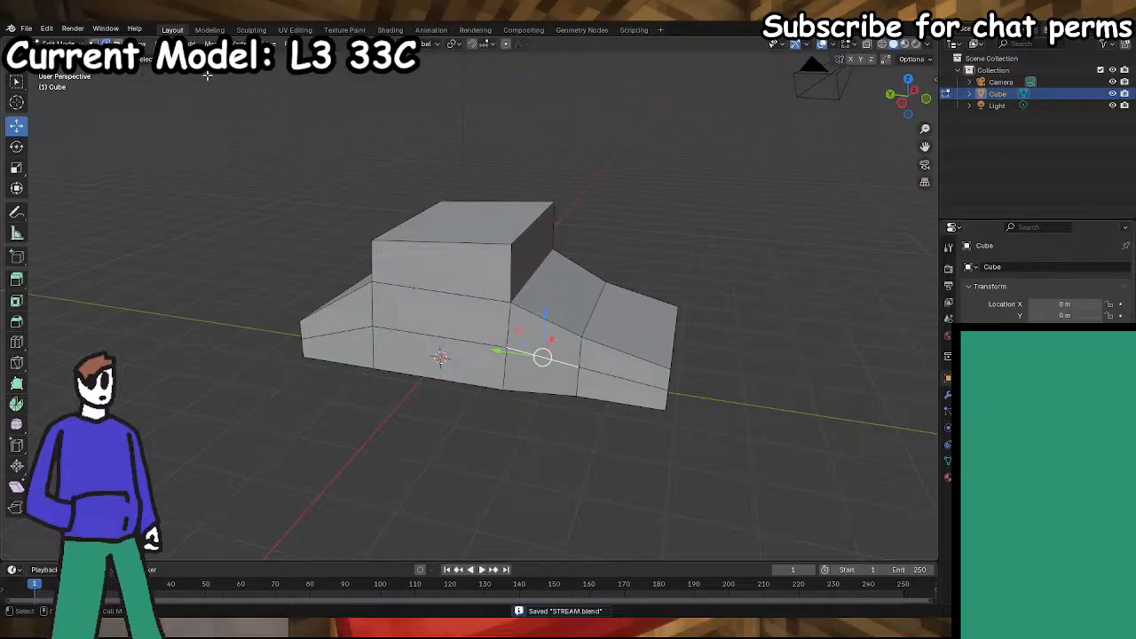
- Select the side faces below the horizontal loop cut on both sides, scale them inward along X, and save the file
click(626, 396)
shift+click(417, 362)
shift+click(345, 353)
shift+click(539, 375)
middle_drag(541, 376, 287, 390)
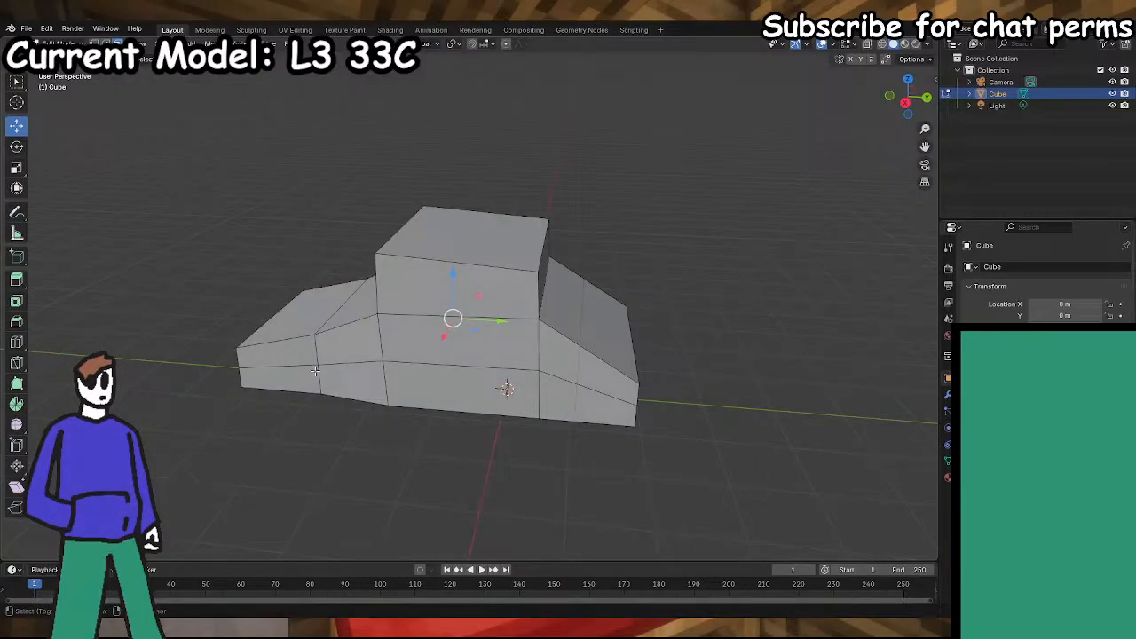
click(315, 371)
shift+click(383, 378)
shift+click(565, 395)
shift+click(472, 389)
middle_drag(472, 389, 319, 319)
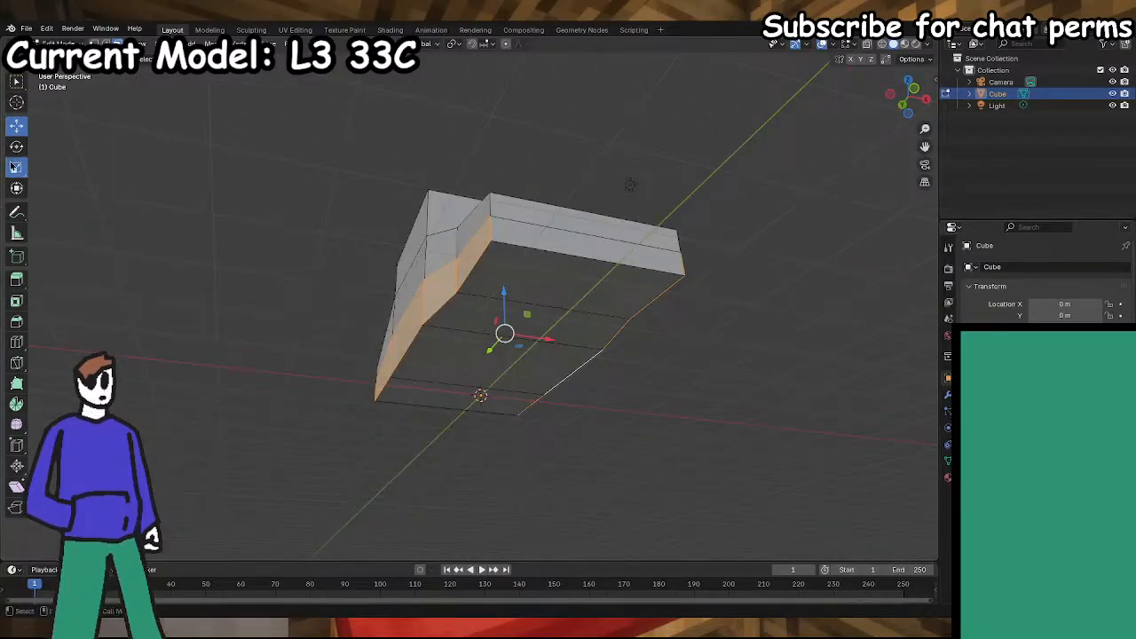
click(16, 167)
middle_drag(546, 340, 542, 371)
click(519, 431)
key(ctrl+s)
click(249, 303)
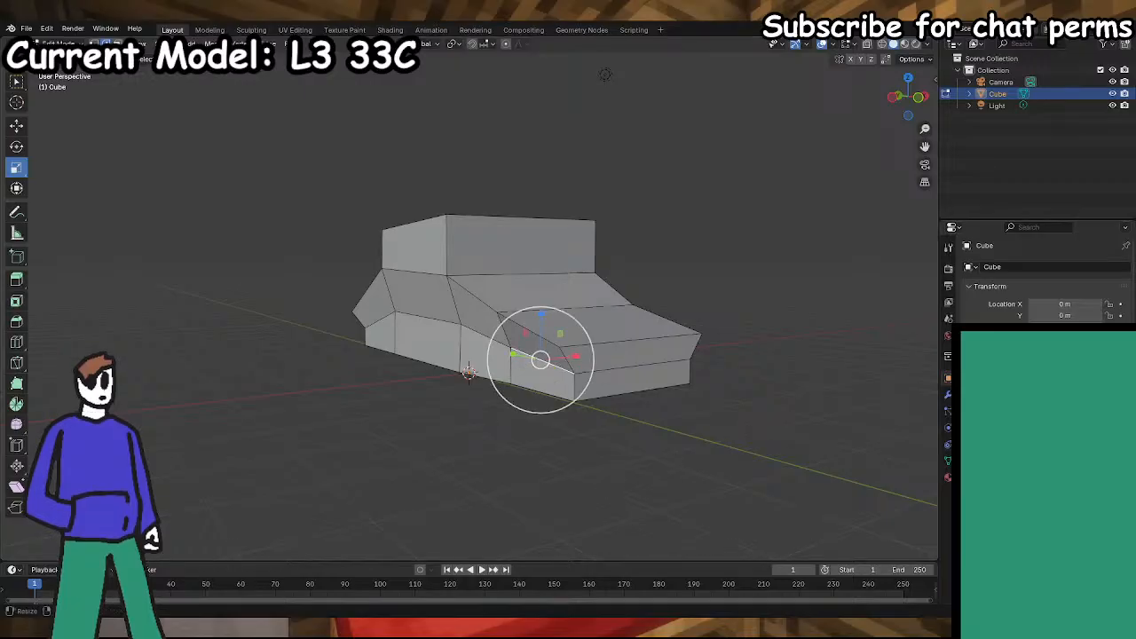
middle_drag(604, 73, 719, 469)
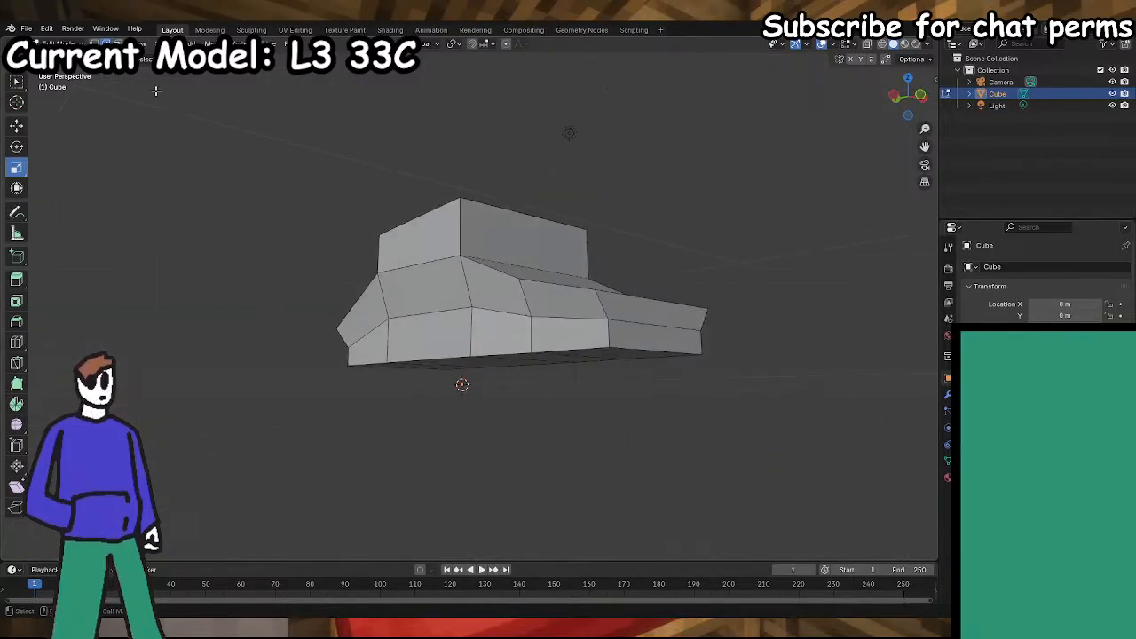
- Reselect the lower side faces on both sides, widen them slightly along X, and save the file
click(368, 346)
shift+click(428, 339)
shift+click(499, 333)
middle_drag(543, 331, 398, 348)
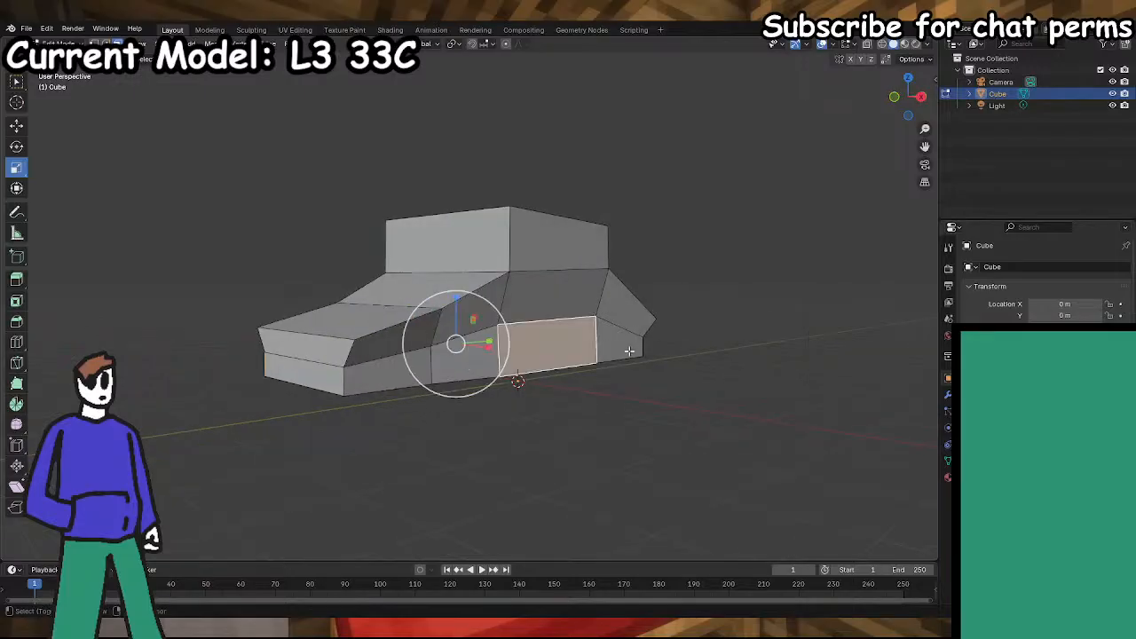
middle_drag(400, 370, 72, 243)
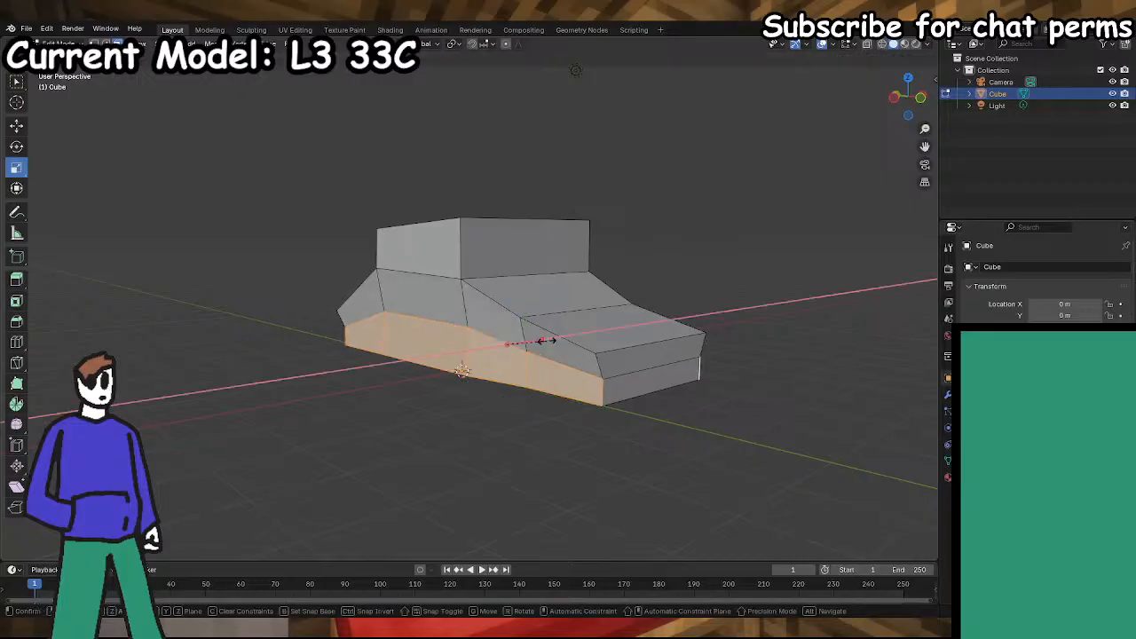
middle_drag(542, 342, 726, 344)
key(ctrl+s)
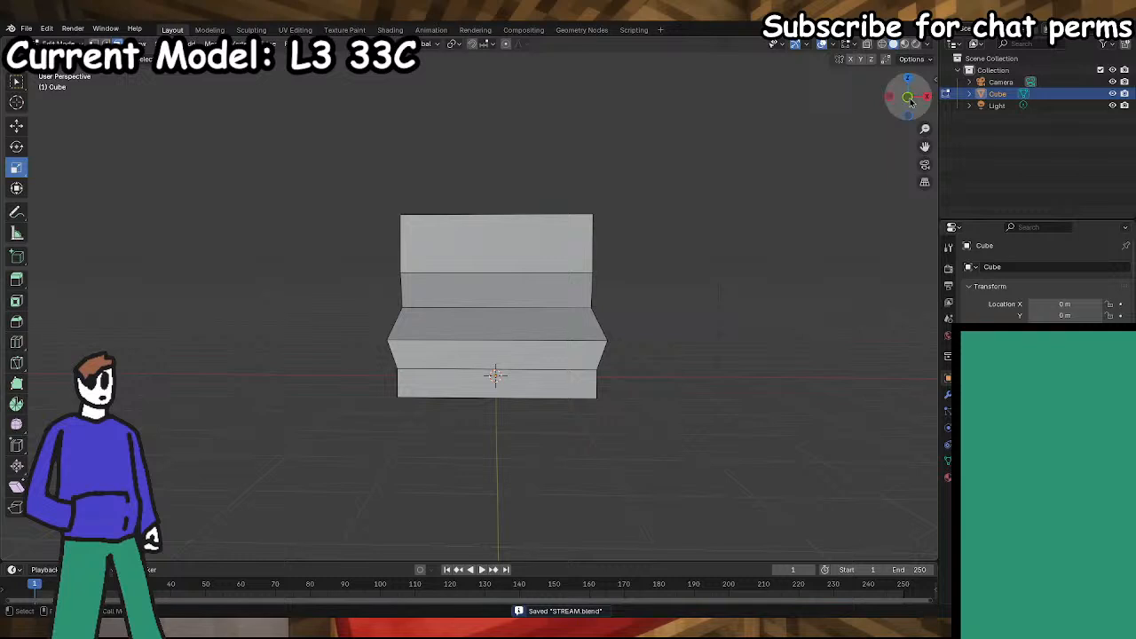
- Scale the two upper corner vertices of the hull's +Y end inward along X, and save the file
click(908, 97)
middle_drag(698, 300, 667, 317)
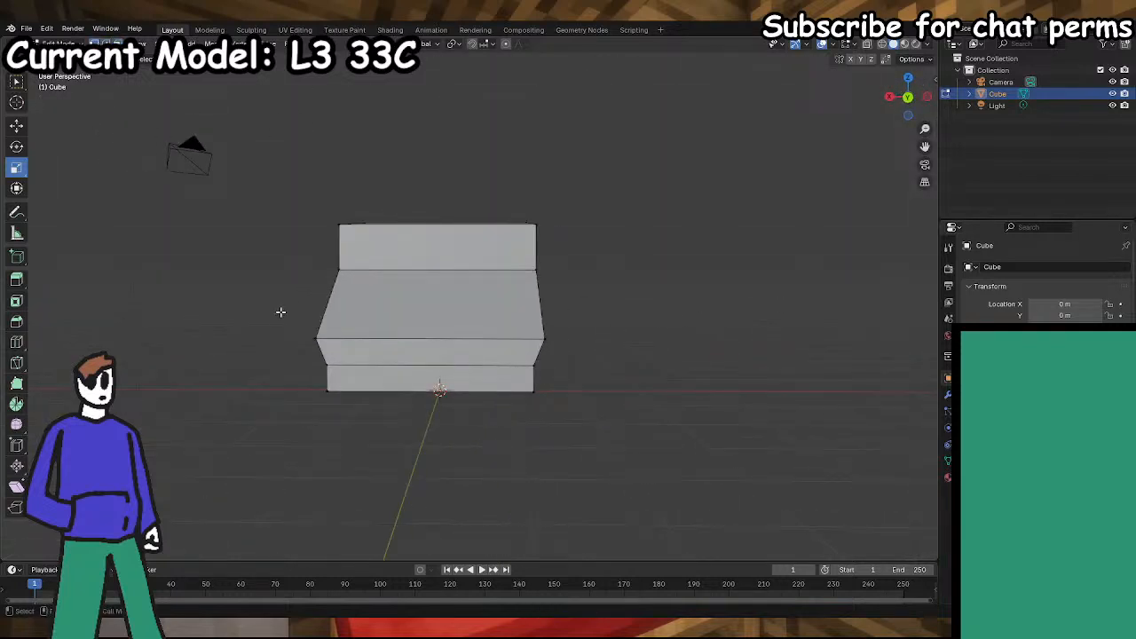
click(319, 340)
shift+click(544, 338)
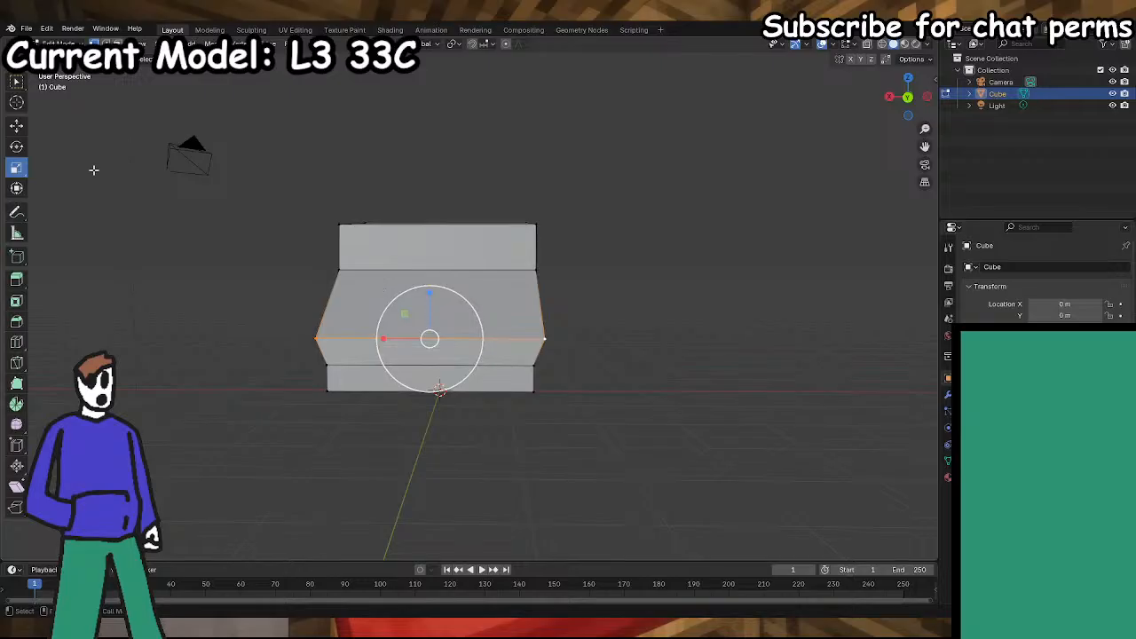
key(s)
key(x)
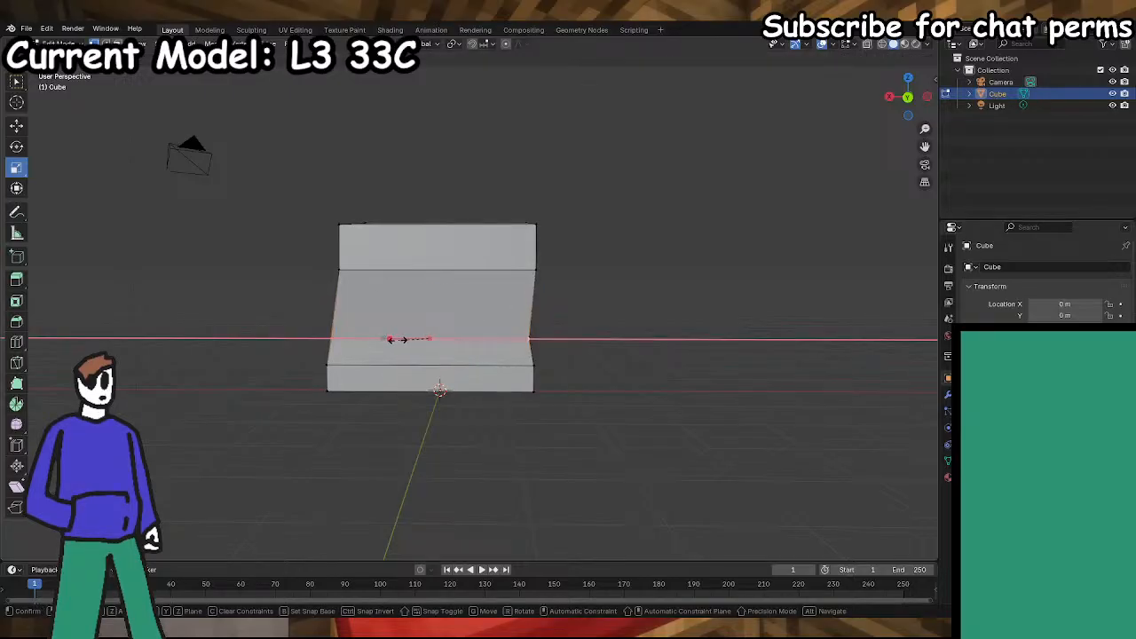
click(391, 339)
middle_drag(588, 341, 448, 410)
key(ctrl+s)
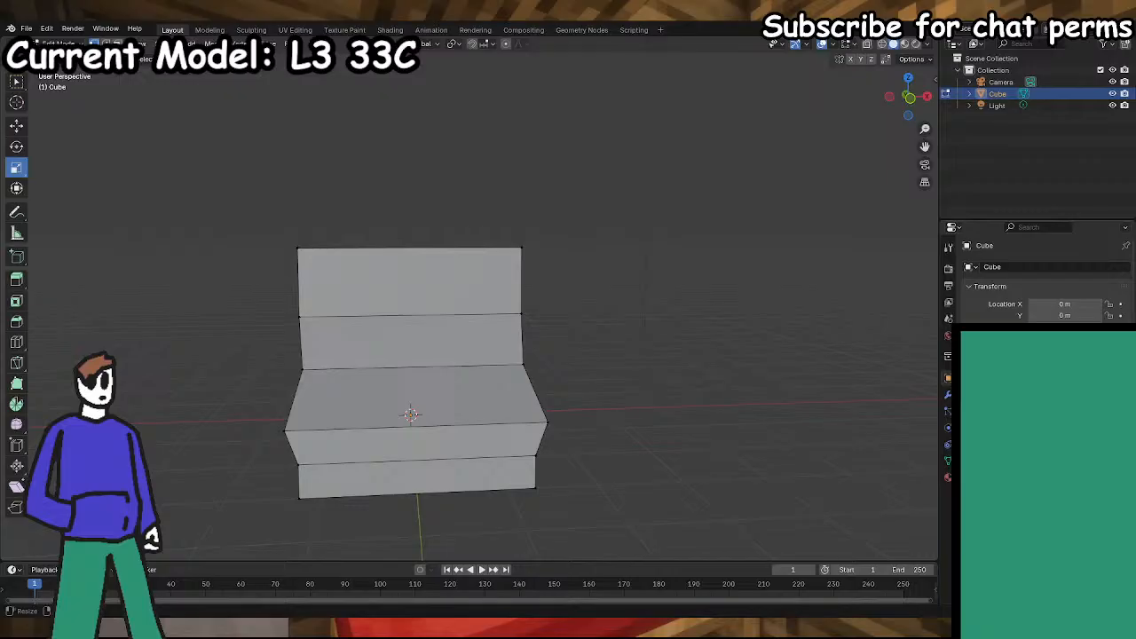
- Lower the two top vertices on the raised block's −Y side to level its roof, and save the file
mouse_move(597, 440)
middle_down()
mouse_move(638, 444)
mouse_move(598, 446)
mouse_move(578, 431)
middle_up()
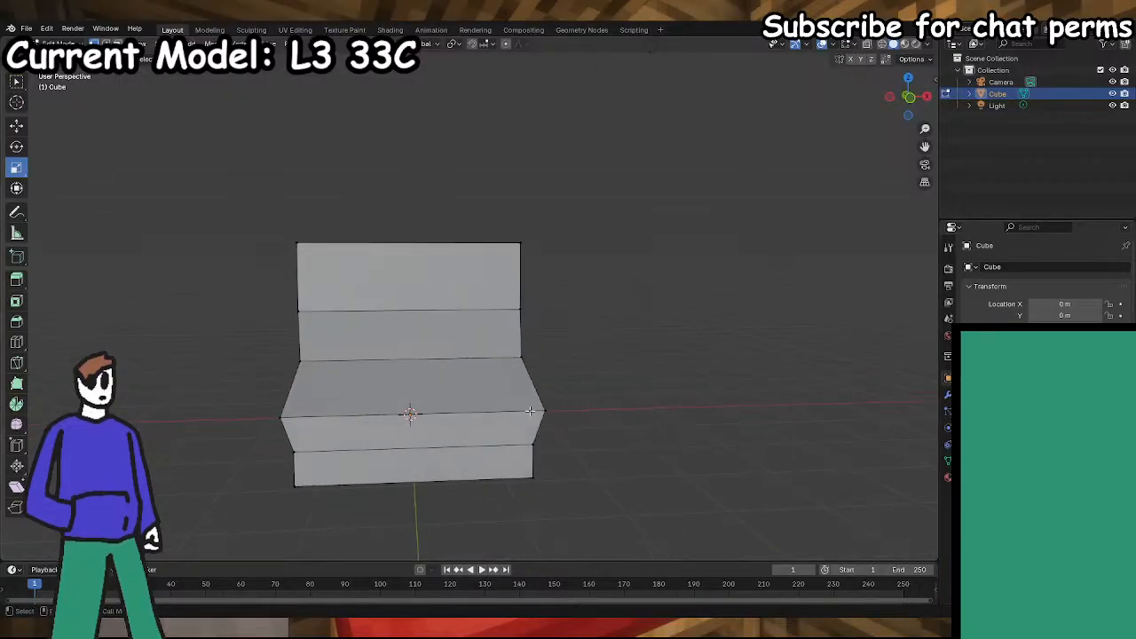
click(296, 243)
shift+click(522, 241)
click(16, 127)
drag(414, 202, 414, 217)
key(alt+a)
click(297, 255)
shift+click(521, 255)
middle_drag(536, 351, 732, 608)
key(ctrl+s)
middle_drag(597, 427, 734, 588)
click(666, 344)
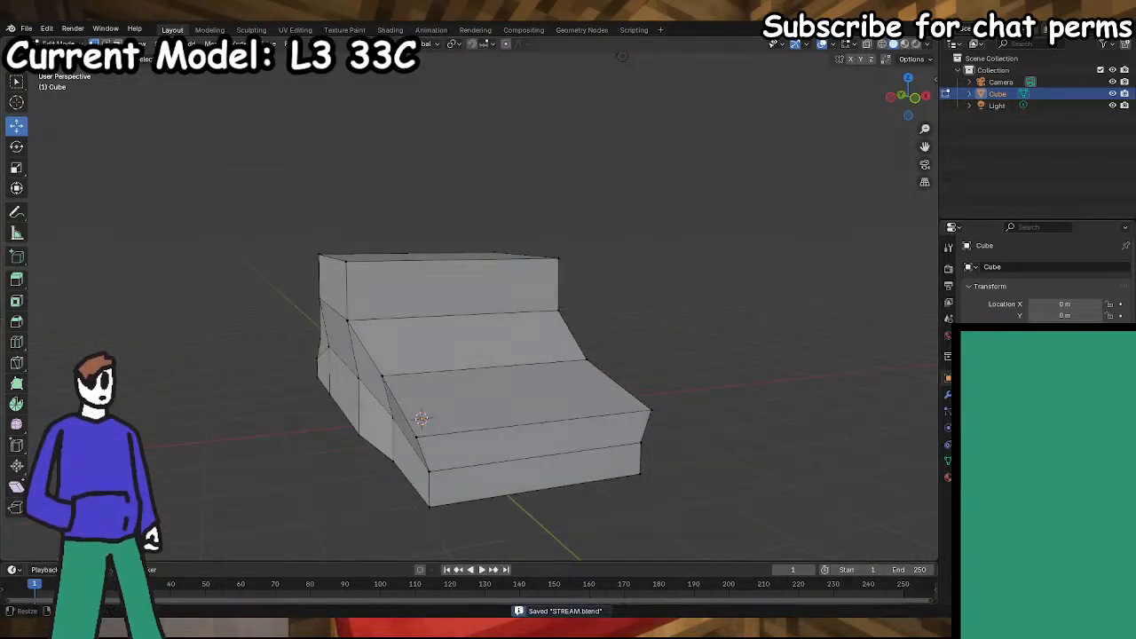
- Try to knife-cut a four-sided outline across the raised block's −Y face and the slope below it
middle_drag(564, 408, 530, 418)
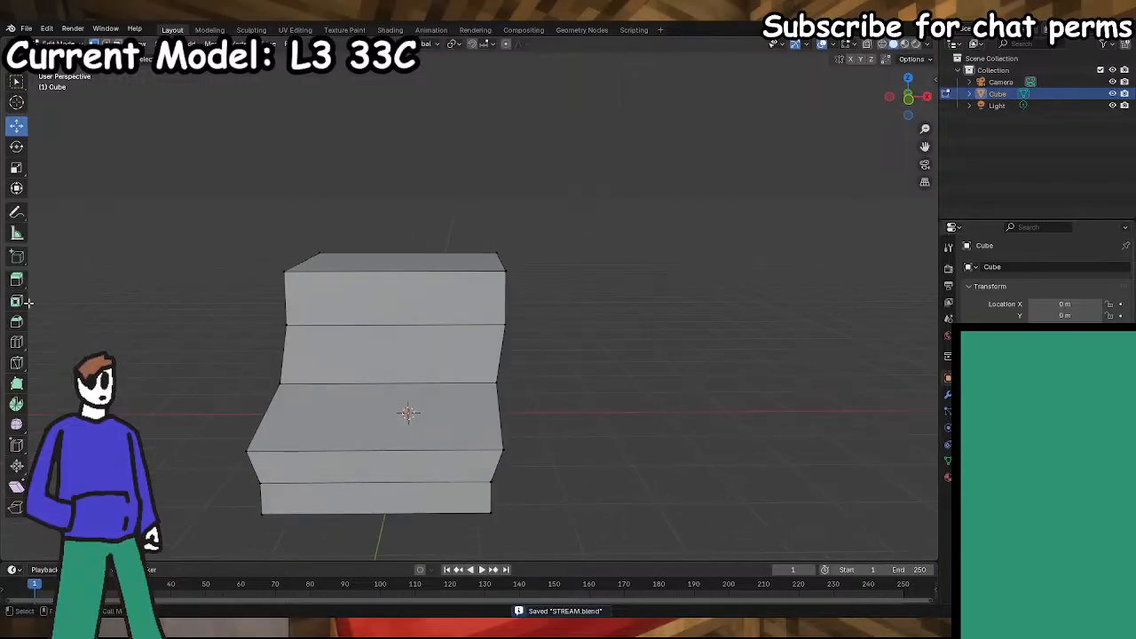
click(16, 362)
click(408, 347)
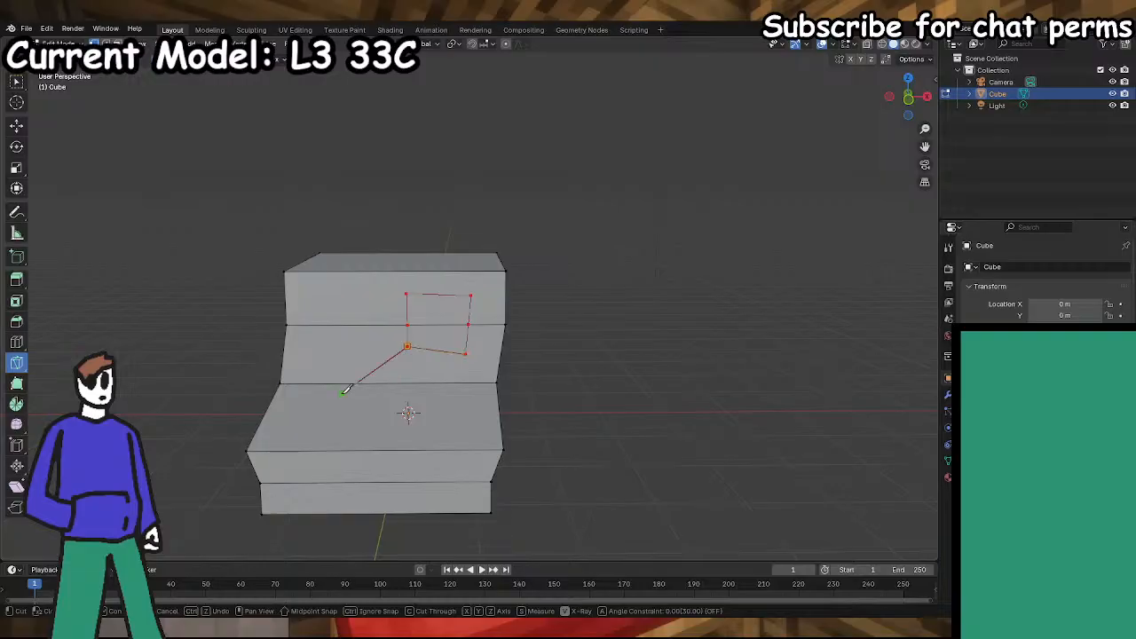
key(Return)
- Knife-cut a closed four-sided outline across the raised block's −Y face and the slope below it, near the +X side
middle_drag(355, 370, 332, 342)
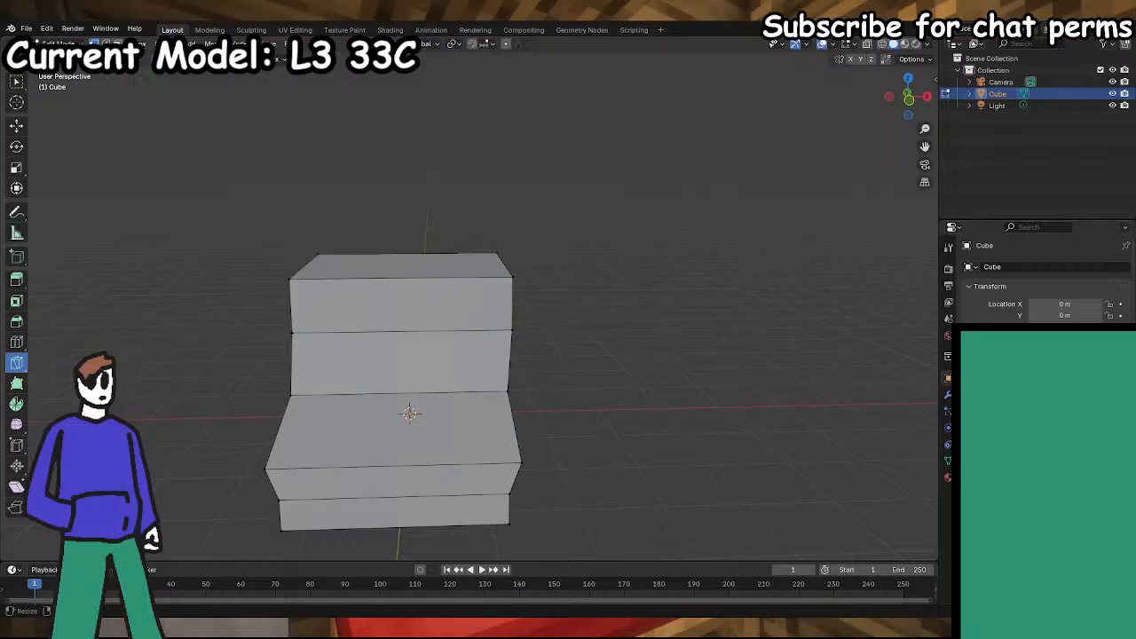
middle_drag(404, 381, 411, 353)
click(421, 352)
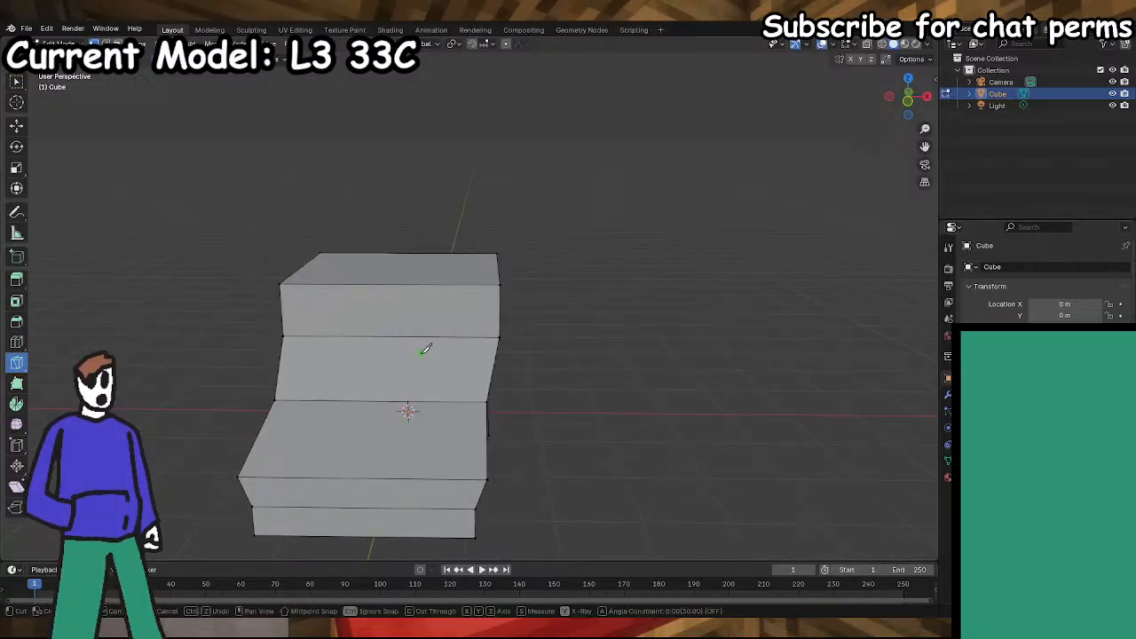
click(470, 317)
click(464, 362)
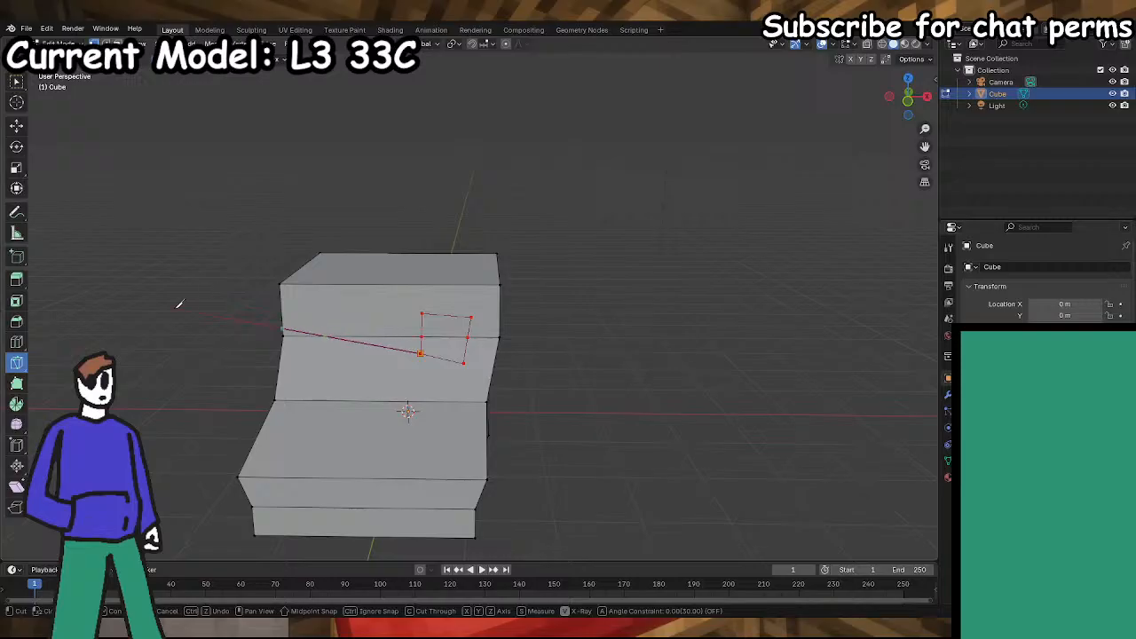
key(Return)
- Extrude the outlined region outward from the raised block's −Y face and slope
click(16, 125)
middle_drag(249, 284, 355, 302)
click(16, 277)
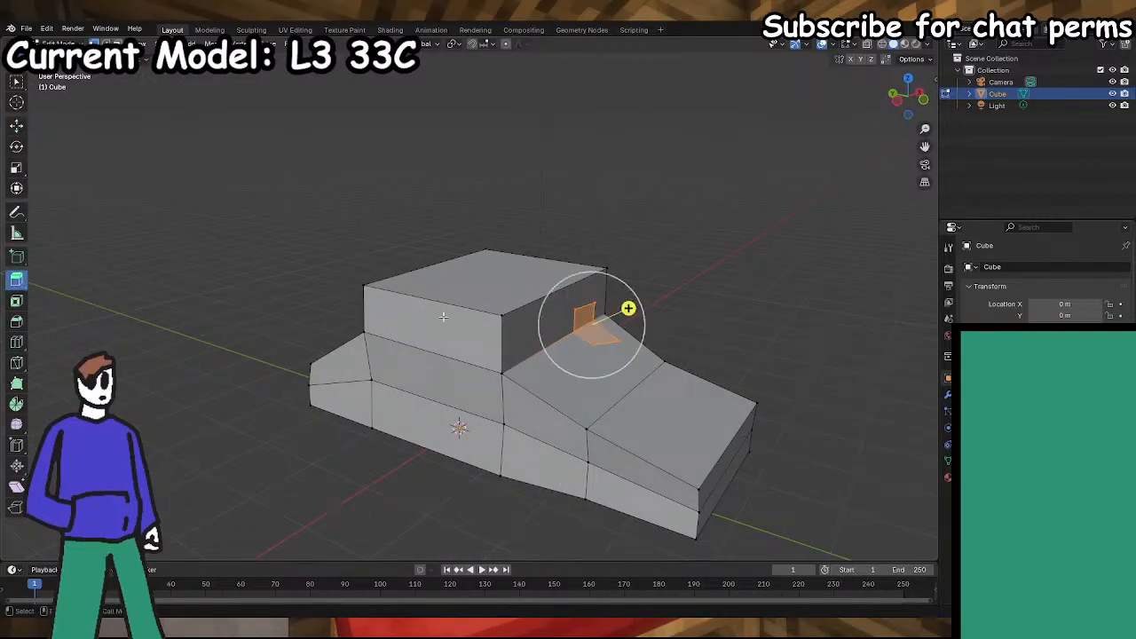
drag(627, 307, 675, 298)
- Delete the extruded box's two outer middle vertices, where its front bends
middle_drag(621, 377, 519, 381)
click(467, 300)
click(465, 320)
right_click(497, 312)
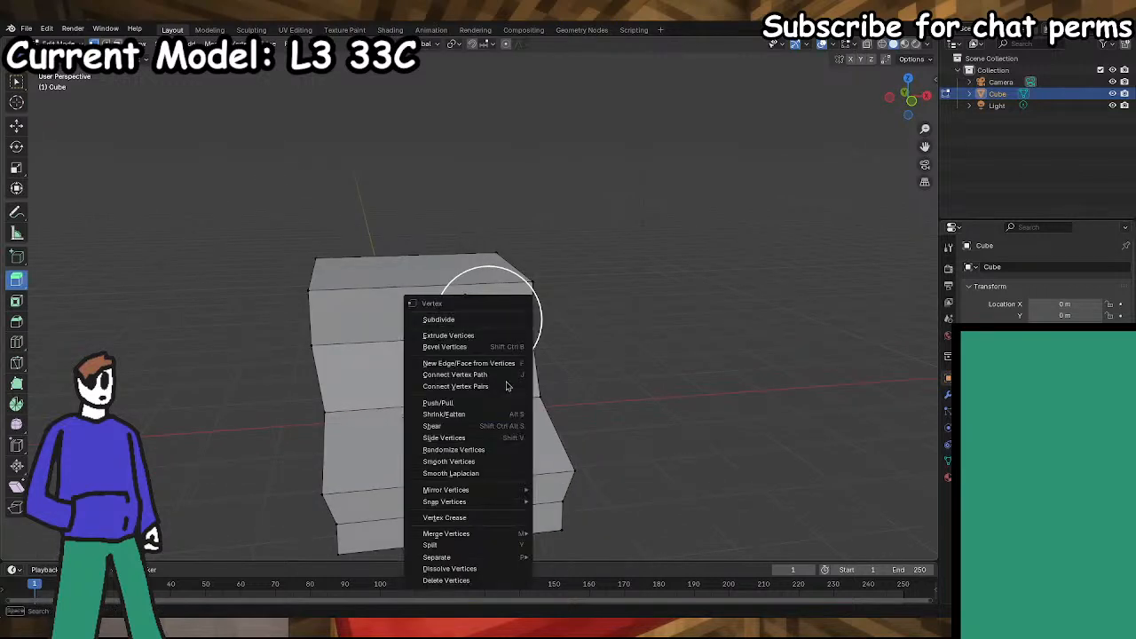
click(462, 579)
- Fill a new flat front face across the extruded box's four outer corner vertices
middle_drag(560, 385, 527, 376)
click(489, 342)
click(443, 364)
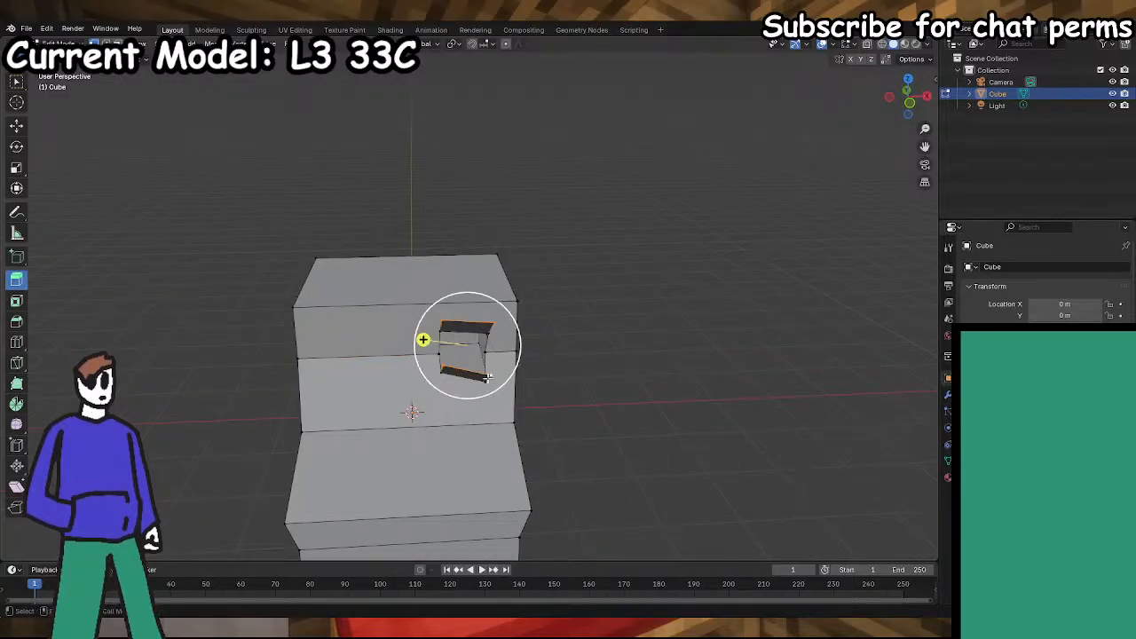
right_click(464, 342)
click(458, 163)
middle_drag(567, 396, 499, 385)
click(499, 385)
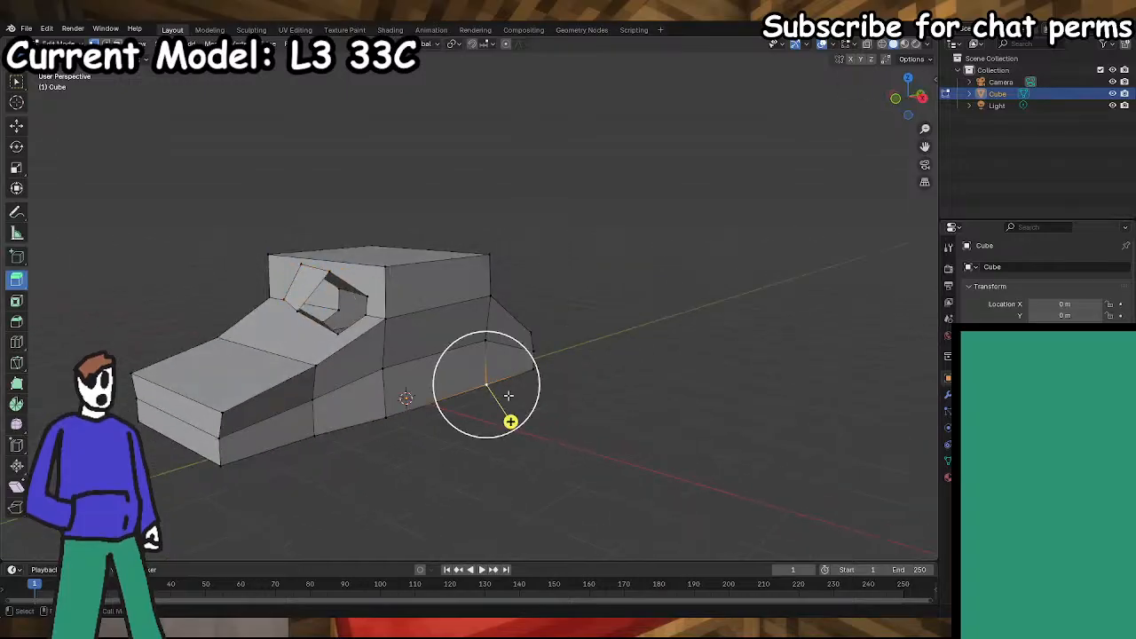
- Fill the open +X side of the extruded box with a face through its five border vertices
click(366, 316)
shift+click(366, 297)
shift+click(339, 335)
shift+click(302, 310)
shift+click(326, 279)
right_click(330, 282)
click(330, 283)
- Fill the open −X side of the extruded box with a five-vertex face, and save the file
middle_drag(330, 282, 593, 359)
click(547, 338)
shift+click(582, 316)
shift+click(568, 279)
shift+click(532, 300)
shift+click(533, 323)
right_click(537, 324)
click(538, 323)
click(746, 352)
middle_drag(746, 353, 780, 582)
key(ctrl+s)
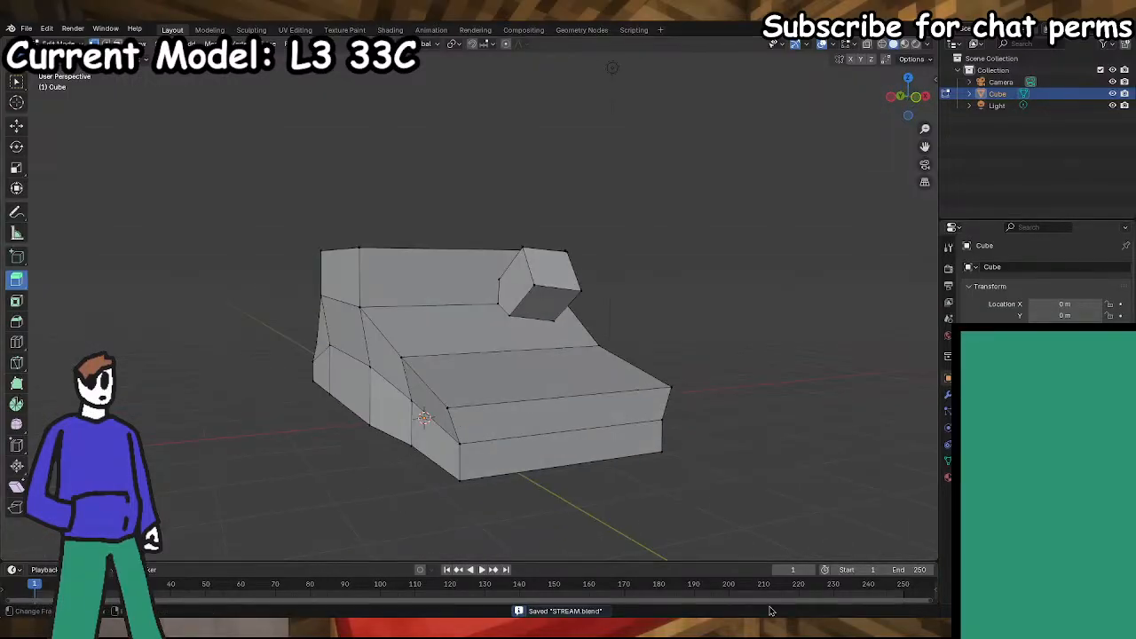
- Raise the two vertices where the extruded box's top meets the raised block's −Y face along Z
scroll(634, 382, up, 2)
middle_drag(634, 382, 652, 421)
middle_drag(516, 357, 373, 291)
click(68, 172)
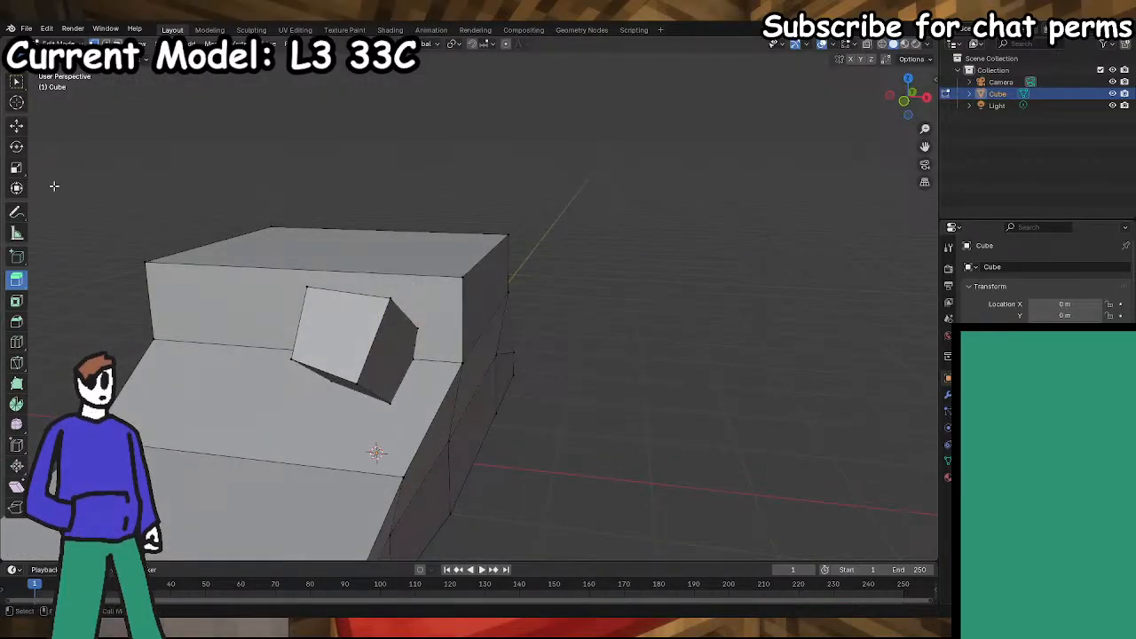
middle_drag(467, 350, 457, 386)
click(399, 401)
click(360, 389)
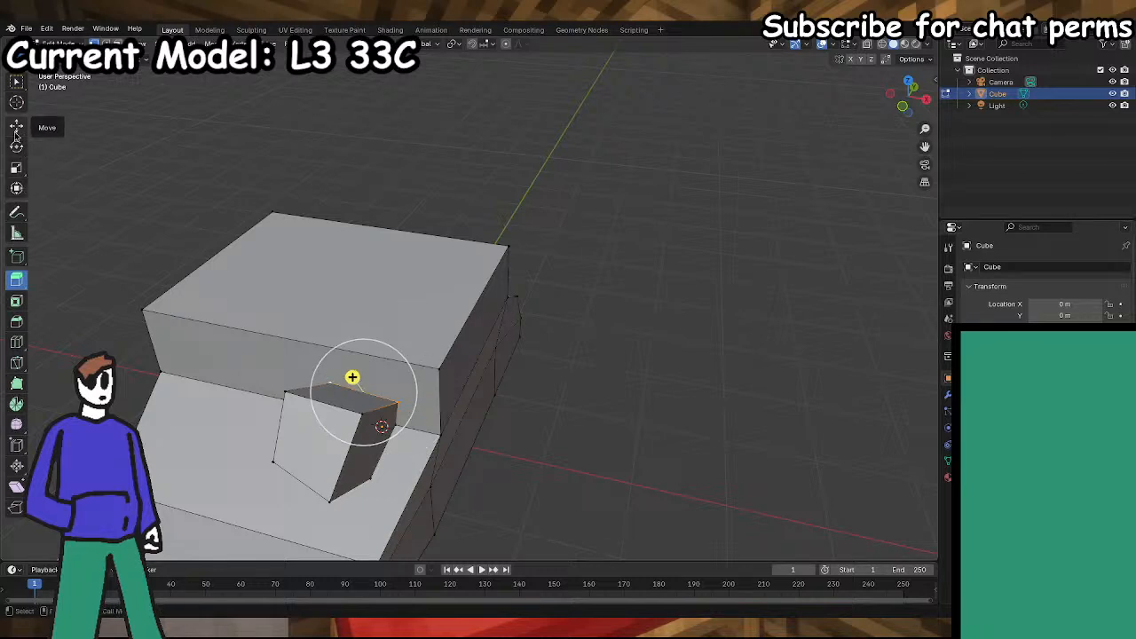
click(17, 127)
drag(356, 357, 352, 322)
- Select the extruded box's outer front vertices and delete them
middle_drag(376, 386, 246, 303)
click(237, 342)
shift+click(230, 263)
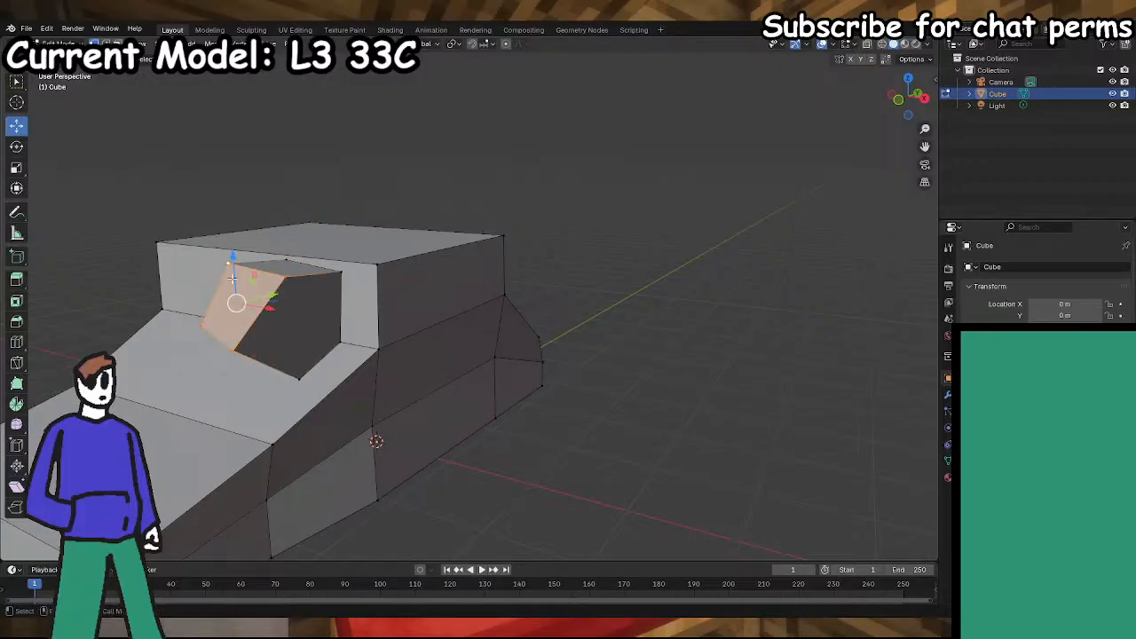
right_click(230, 263)
click(229, 526)
middle_drag(298, 417, 411, 391)
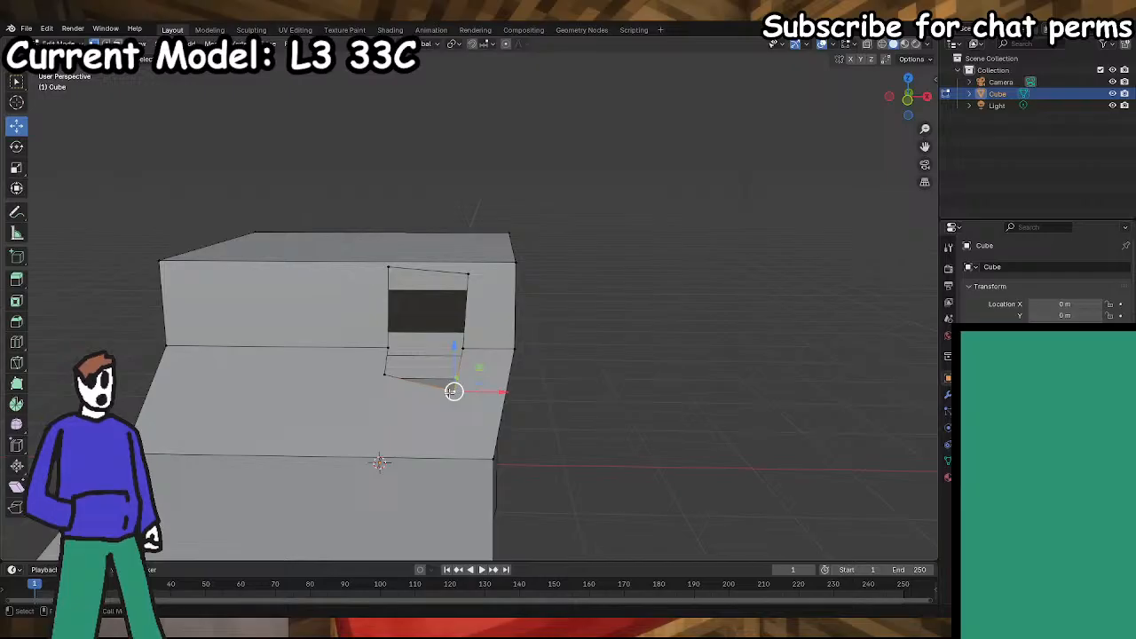
shift+click(385, 375)
right_click(387, 390)
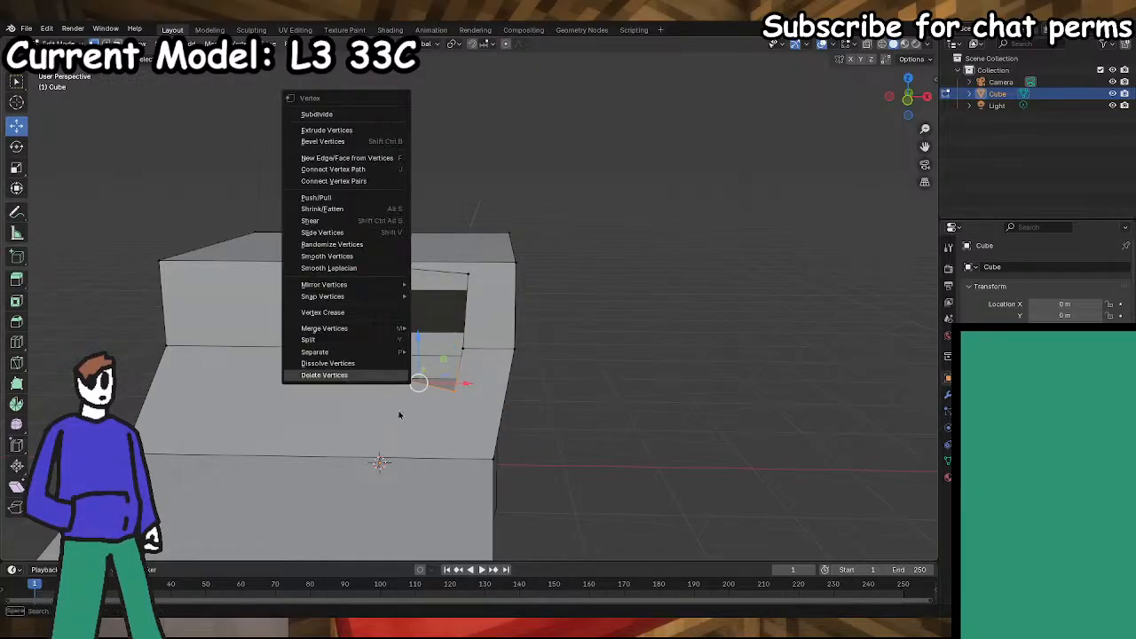
right_click(385, 387)
mouse_move(379, 330)
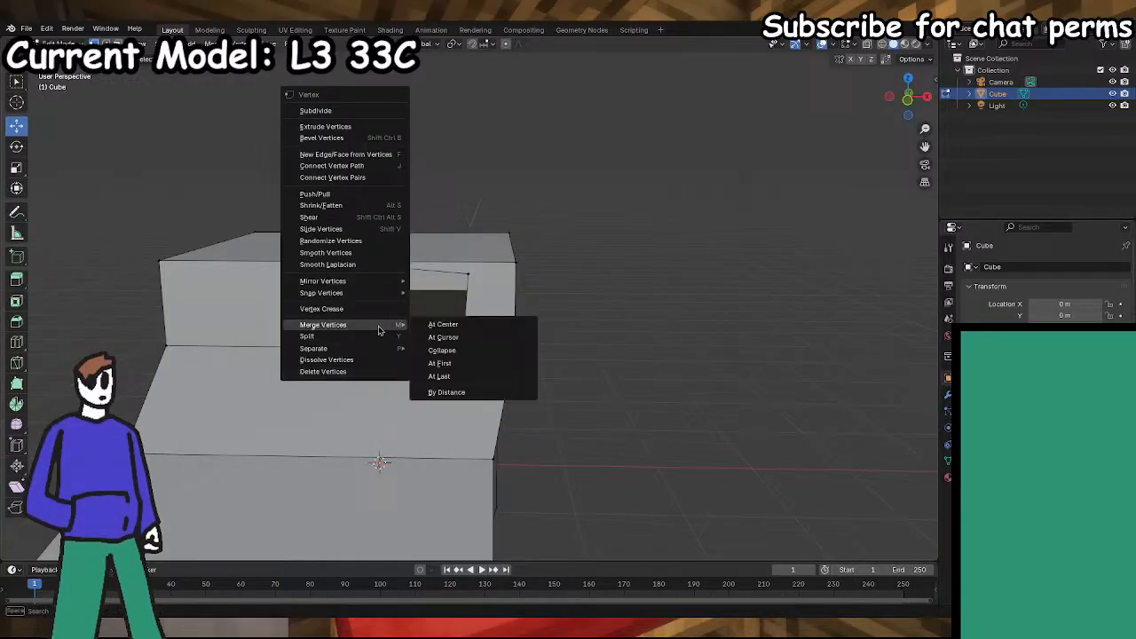
mouse_move(393, 296)
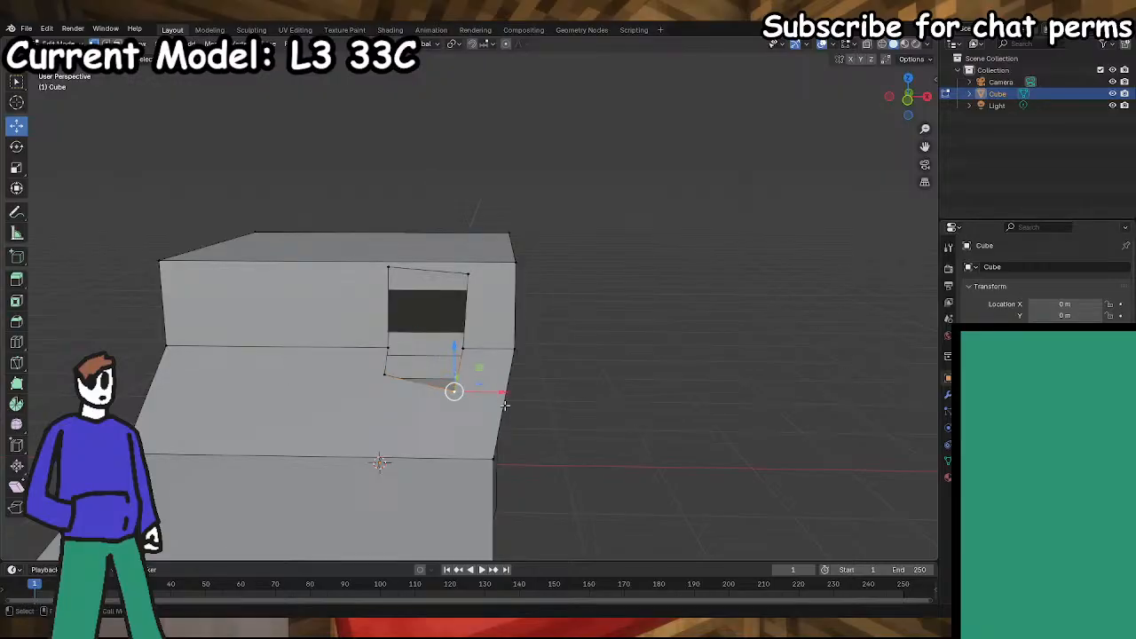
- Move the opening's lower +X corner vertex along Y, and lower its upper −X corner slightly to level the top edge
middle_drag(380, 462, 381, 428)
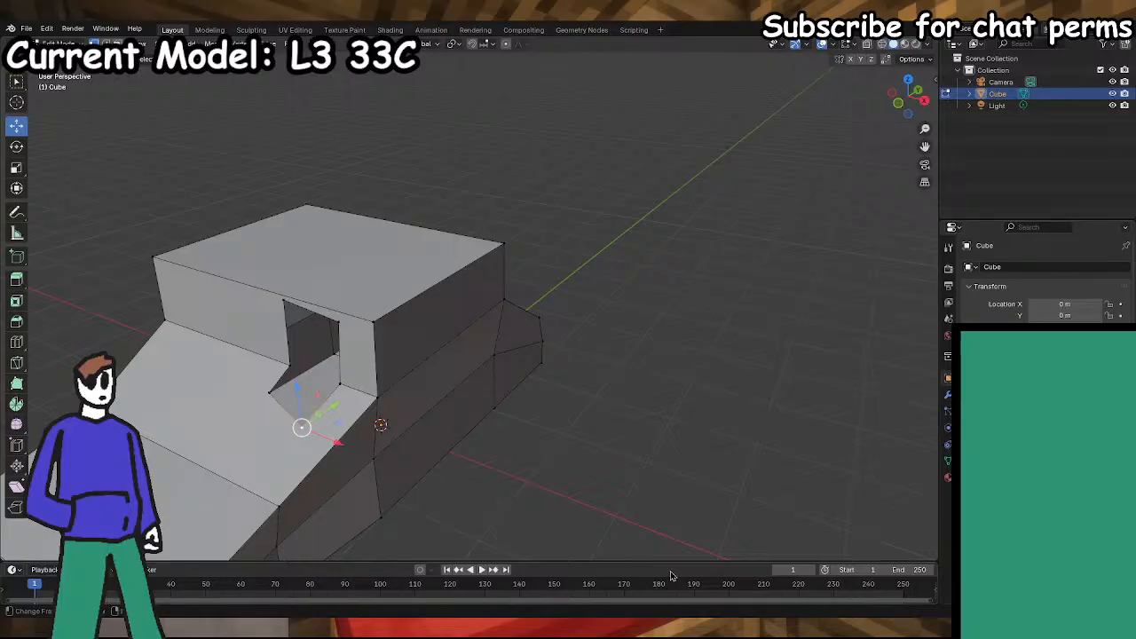
middle_drag(466, 426, 393, 432)
drag(389, 419, 407, 402)
middle_drag(401, 415, 448, 446)
middle_drag(384, 365, 453, 451)
click(432, 271)
drag(432, 218, 432, 225)
- Nudge the opening's lower −X corner toward +X and its lower +X corner slightly along Y
middle_drag(447, 374, 414, 392)
click(403, 382)
drag(446, 383, 455, 386)
click(474, 387)
middle_drag(501, 429, 523, 435)
drag(520, 391, 520, 387)
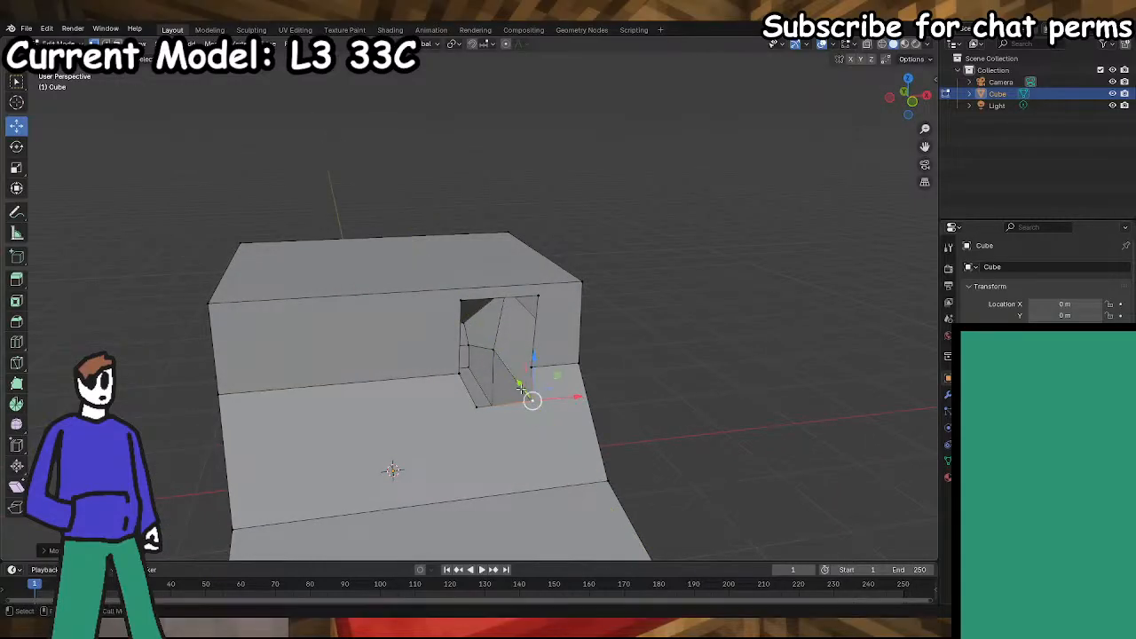
- Try to fill the whole opening with one face through all of its border vertices
middle_drag(515, 465, 504, 464)
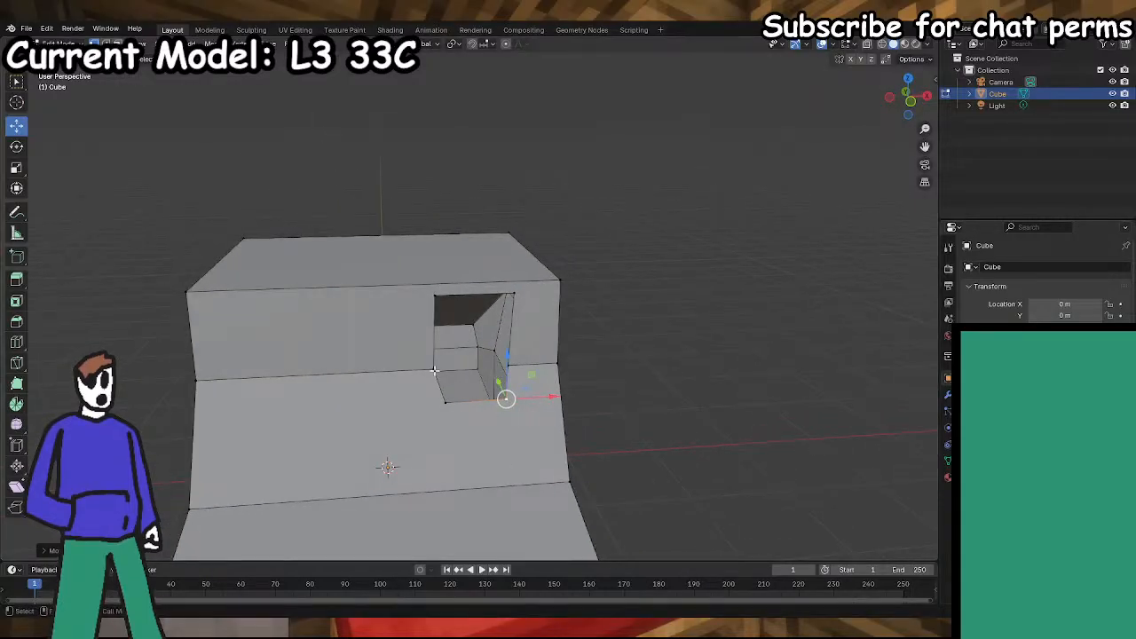
shift+click(445, 401)
shift+click(433, 369)
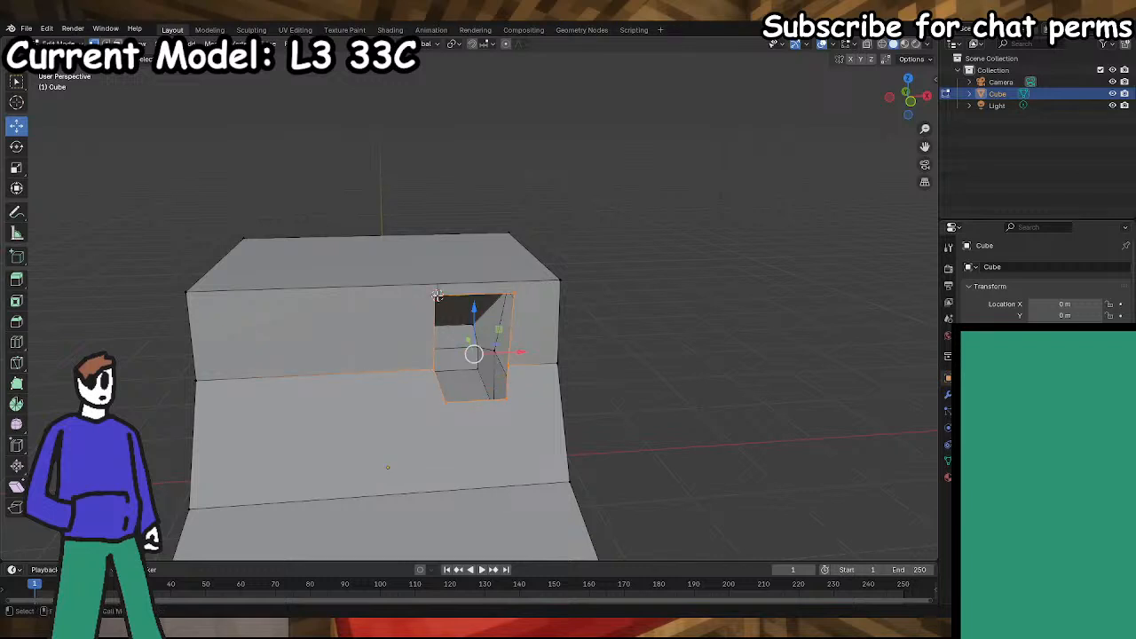
key(ctrl+v)
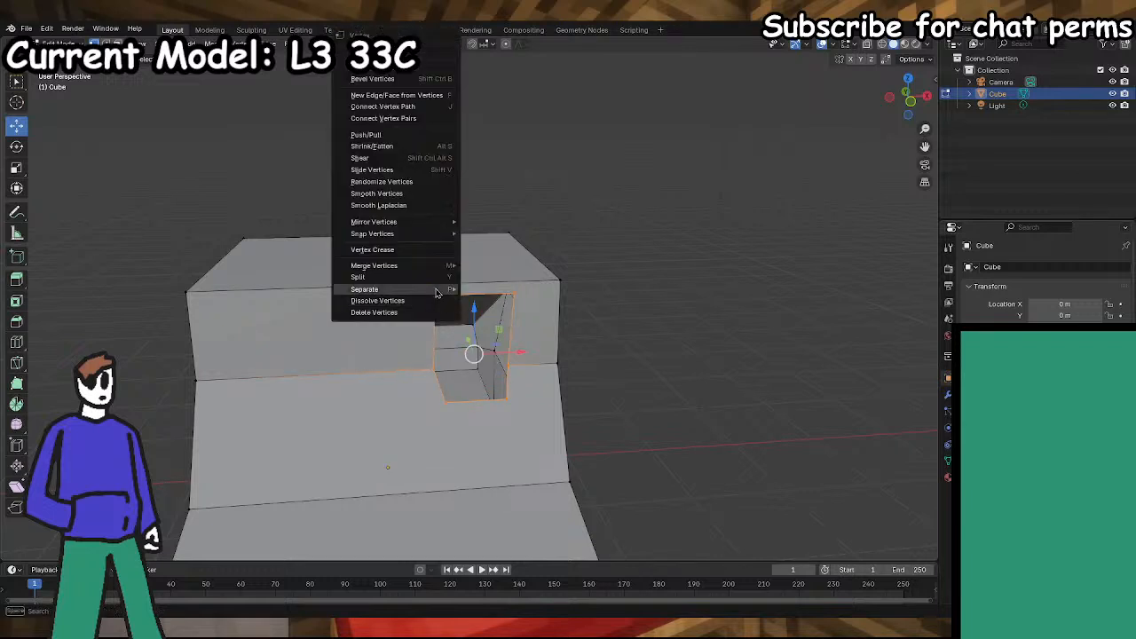
click(420, 99)
- Bridge the opening's two middle vertices along the bend, and fill its lower part on the slope with a face
mouse_move(623, 394)
middle_down()
mouse_move(520, 393)
mouse_move(501, 376)
mouse_move(636, 395)
middle_up()
click(471, 335)
shift+click(417, 334)
right_click(418, 337)
click(418, 337)
middle_drag(637, 408, 609, 417)
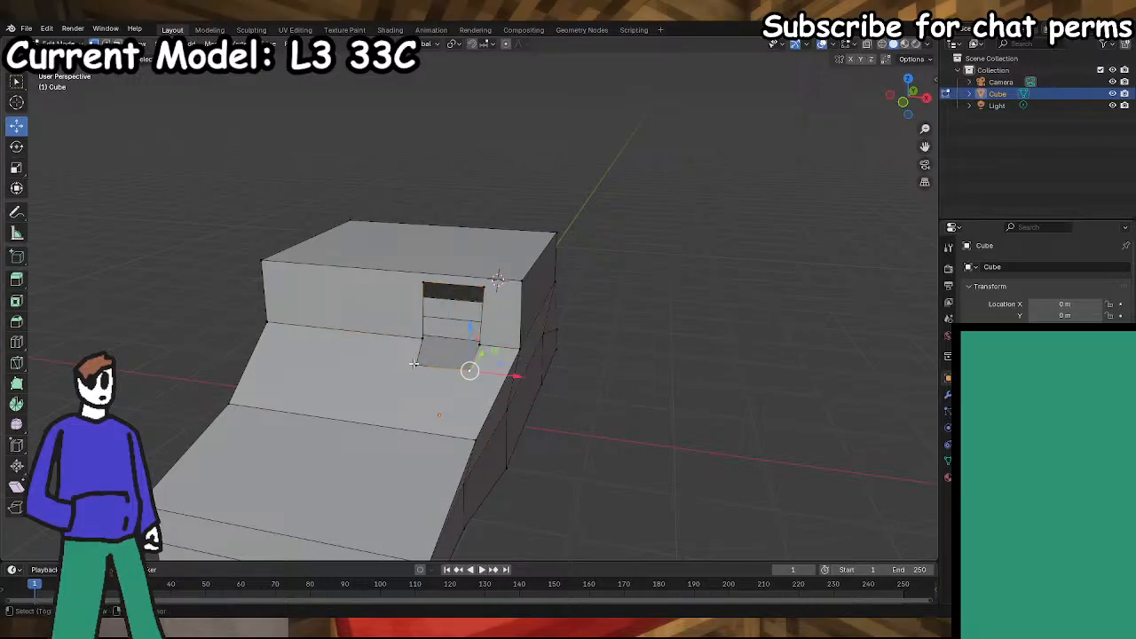
right_click(479, 345)
click(480, 346)
- Fill the opening's upper part on the raised block's −Y face with a face
click(480, 344)
shift+click(422, 337)
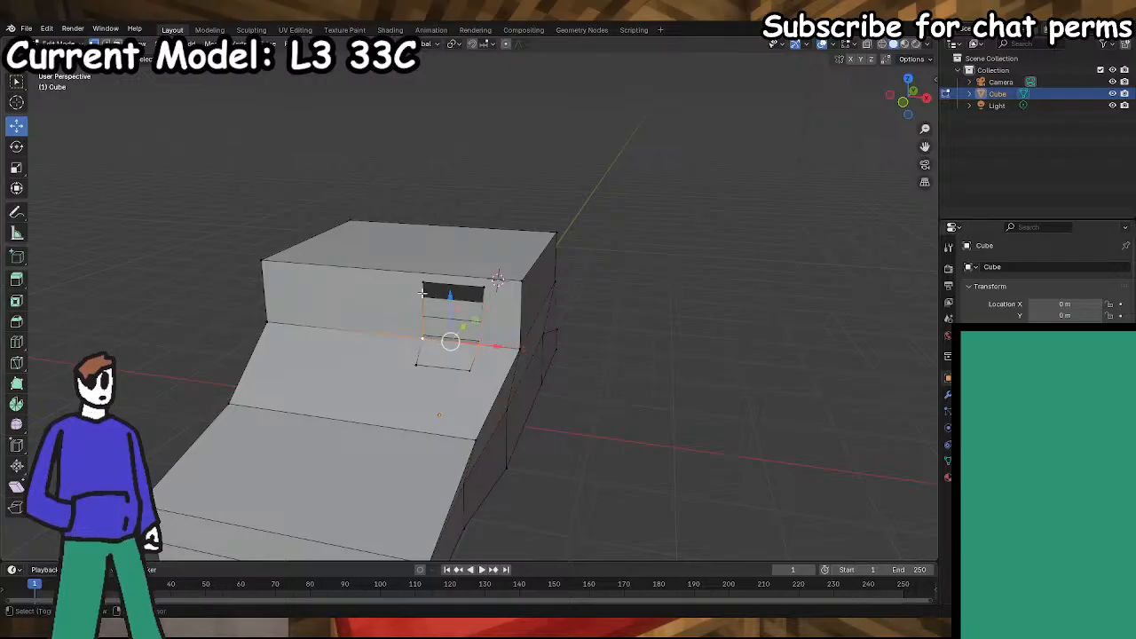
right_click(473, 288)
click(472, 289)
- Place the 3D cursor midway between the outline's two lower vertices and snap both vertices to it
middle_drag(631, 393, 672, 414)
middle_drag(487, 309, 502, 404)
right_click(499, 343)
click(500, 340)
mouse_move(498, 342)
middle_down()
mouse_move(514, 466)
mouse_move(520, 399)
mouse_move(503, 341)
middle_up()
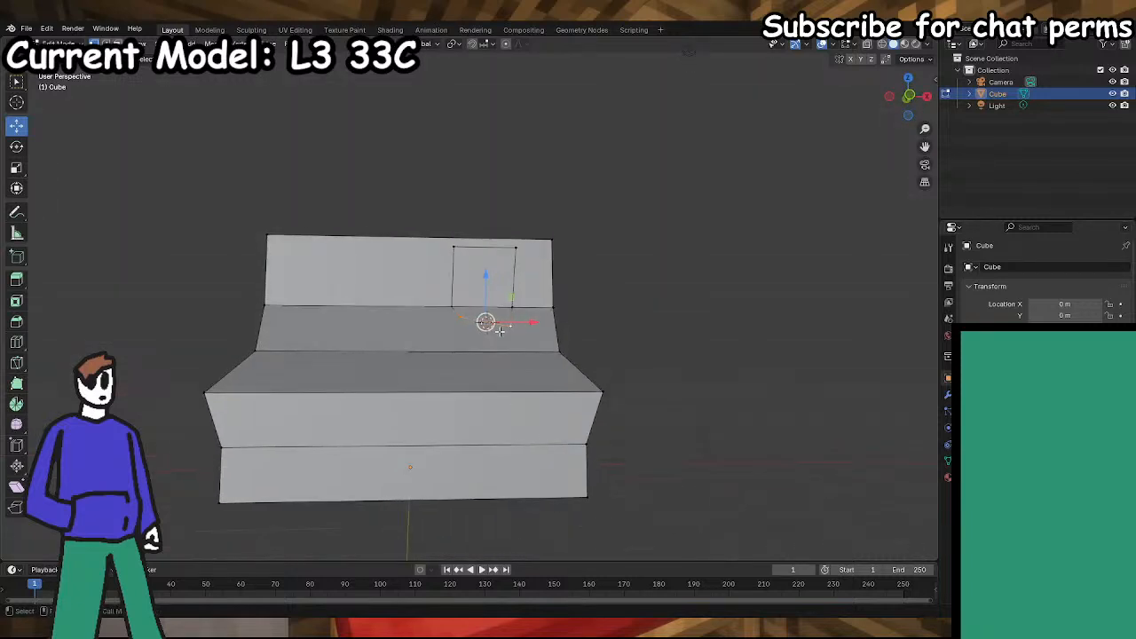
right_click(507, 327)
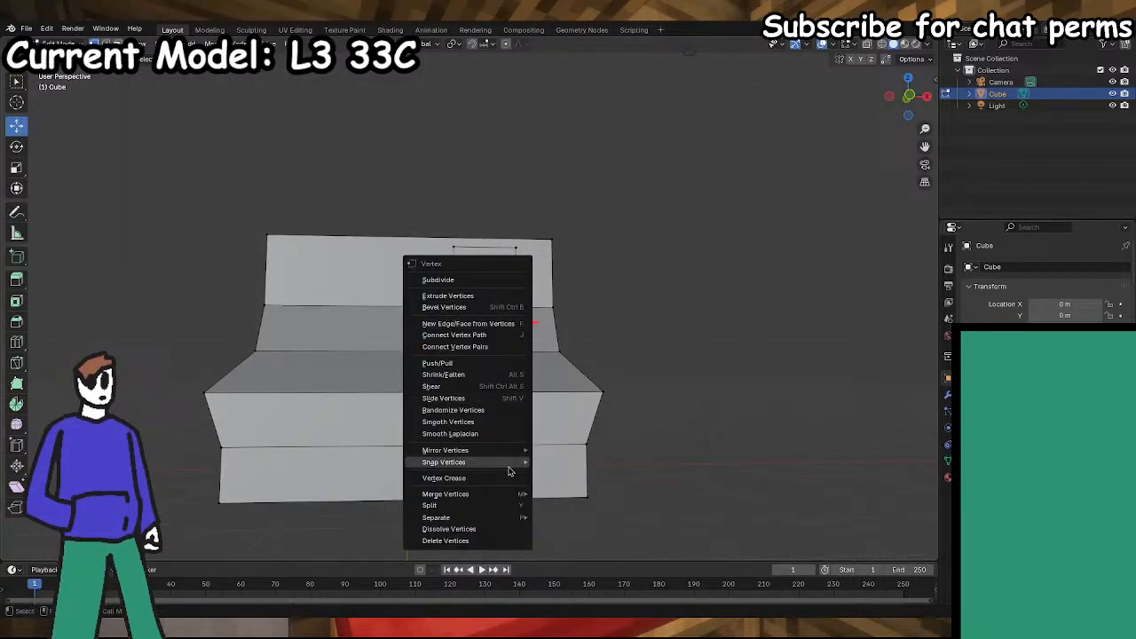
mouse_move(519, 462)
click(607, 477)
middle_drag(607, 477, 36, 232)
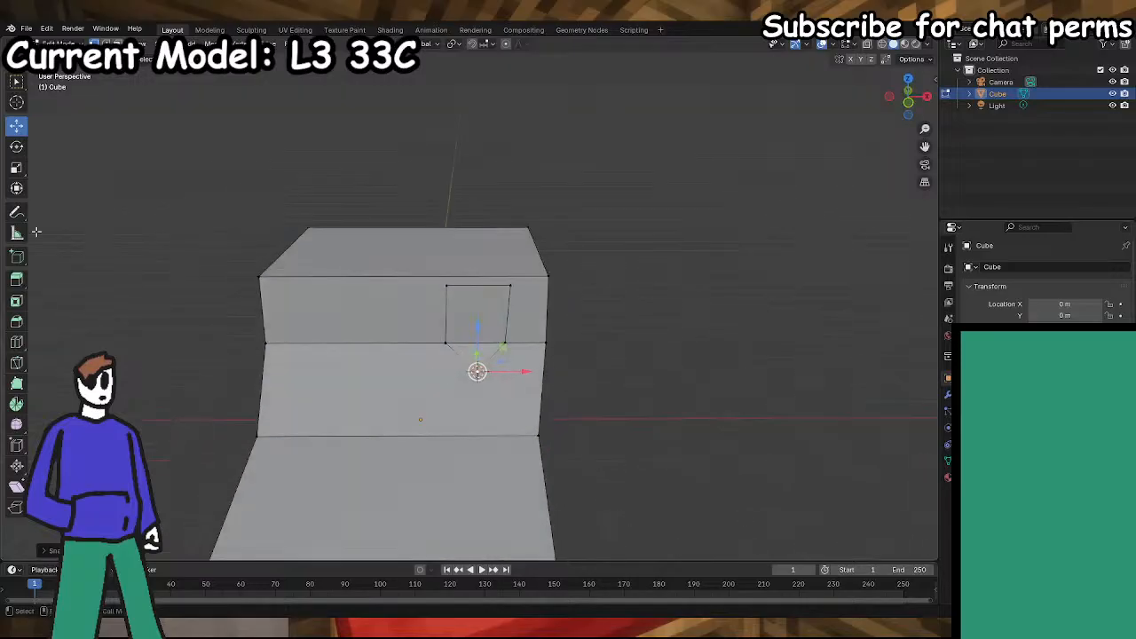
- Move the outline's two coinciding lower vertices apart along X to form a level lower edge
click(16, 169)
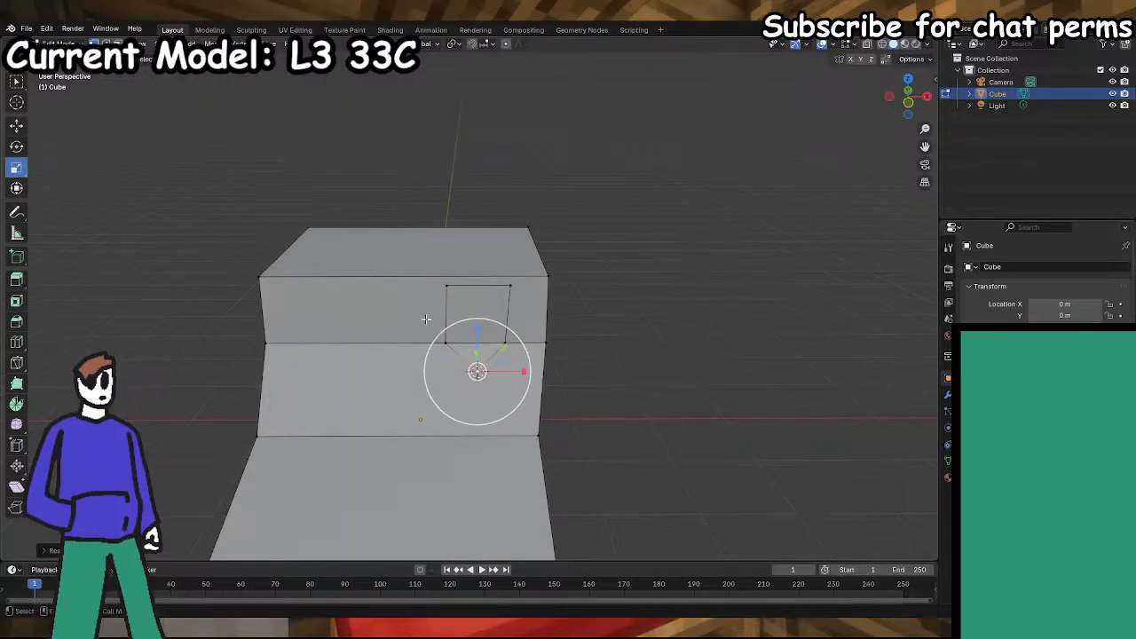
click(19, 128)
drag(511, 371, 534, 373)
key(ctrl+z)
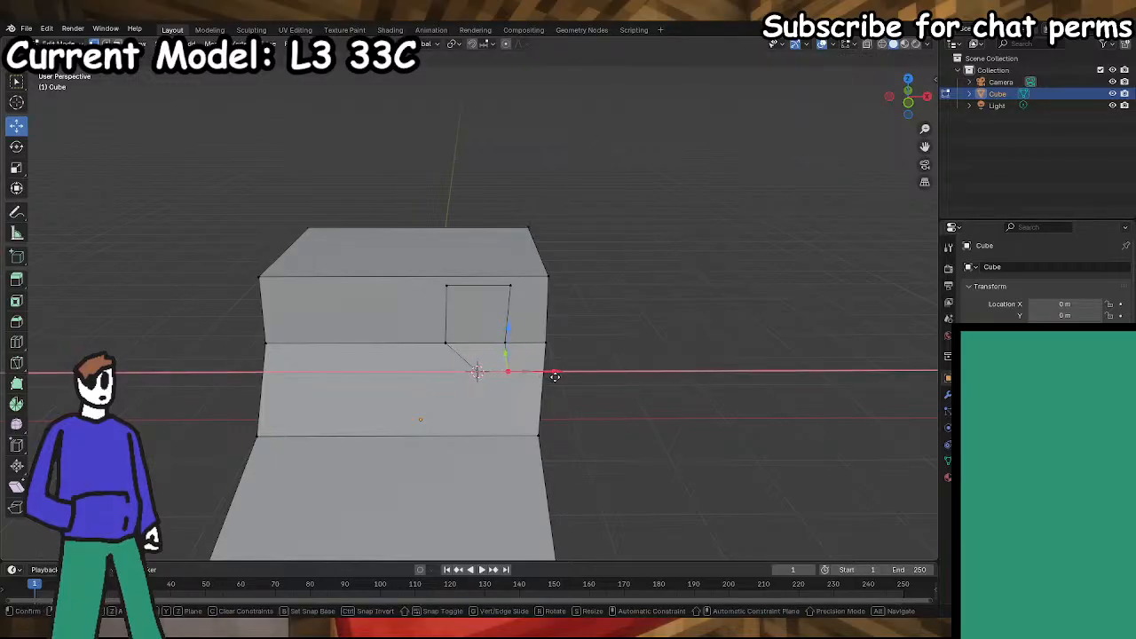
drag(553, 378, 485, 372)
click(470, 368)
mouse_move(485, 373)
middle_down()
mouse_move(565, 413)
mouse_move(499, 390)
mouse_move(484, 405)
mouse_move(573, 429)
mouse_move(487, 374)
middle_up()
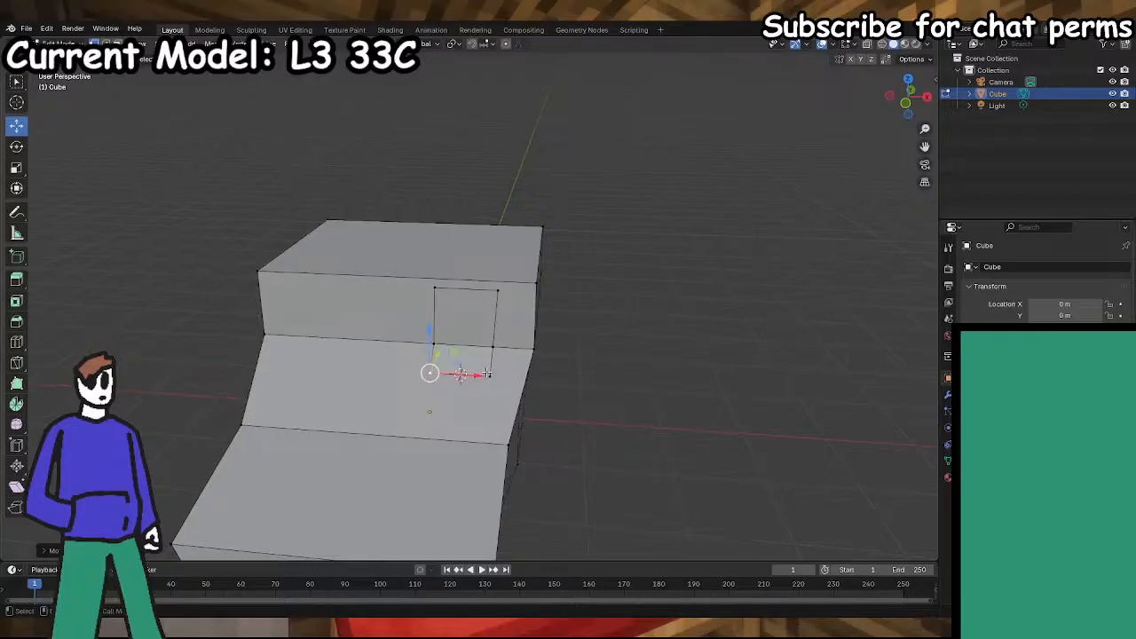
- Knife-cut from the slope's lower +X corner along the outline's lower edge to the lower −X corner, and save the file
shift+click(508, 447)
right_click(509, 447)
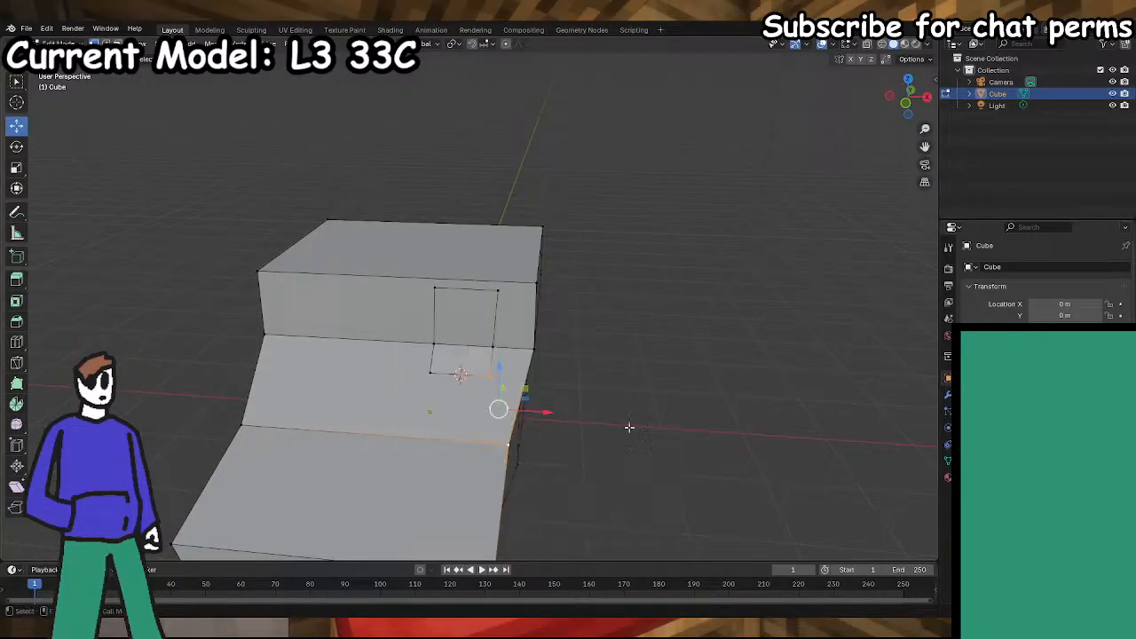
click(16, 362)
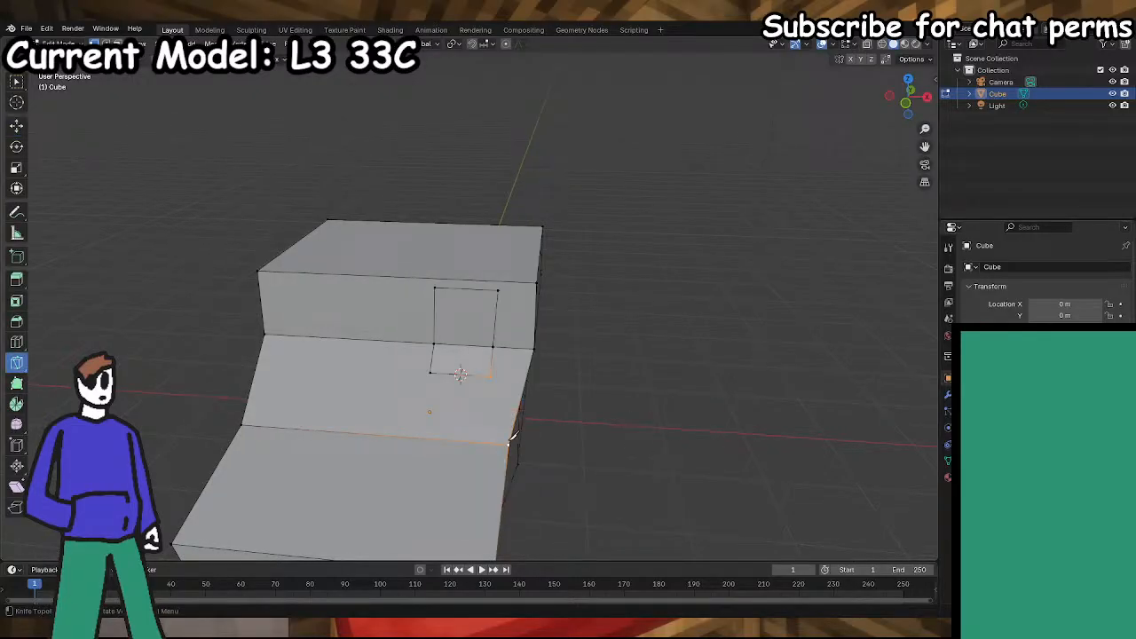
click(508, 444)
click(491, 375)
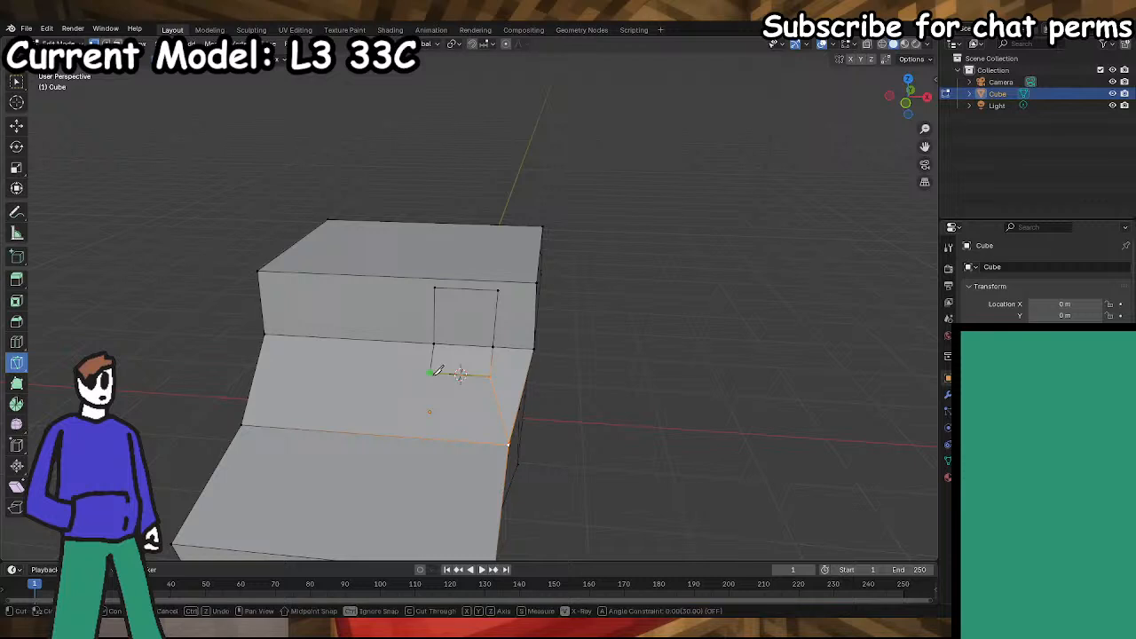
click(257, 423)
key(Return)
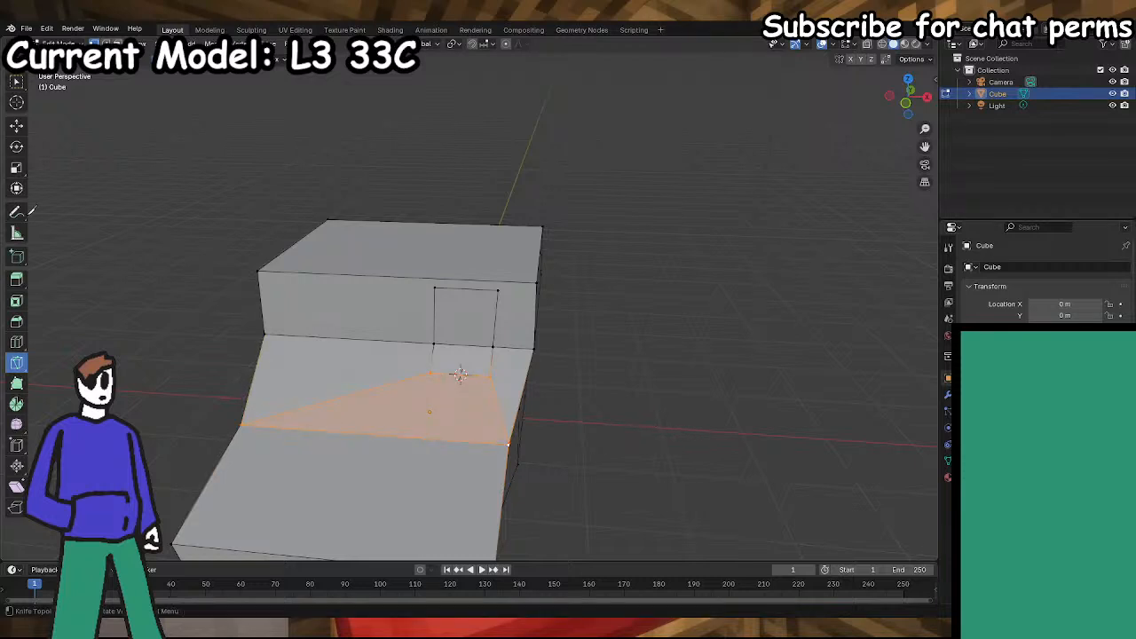
click(16, 124)
click(180, 310)
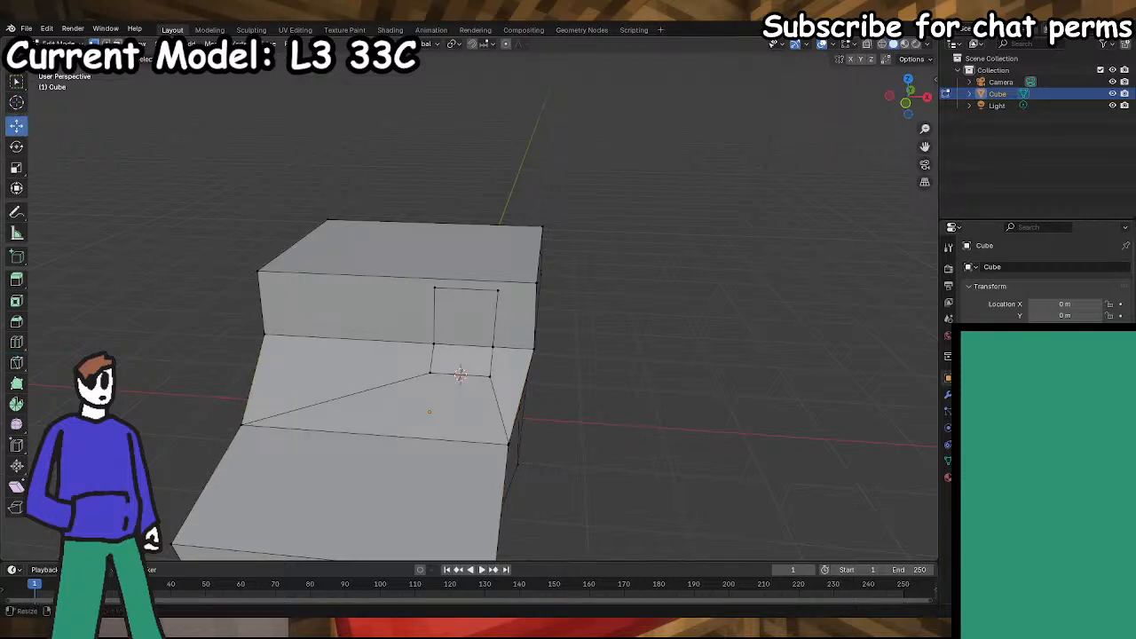
key(ctrl+s)
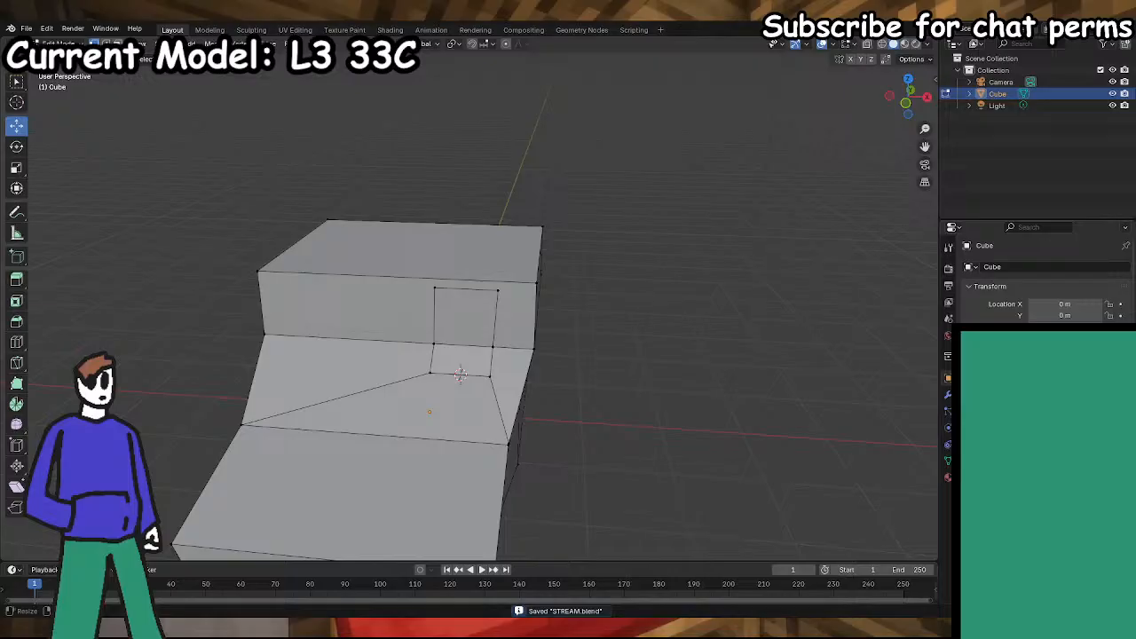
middle_drag(524, 438, 372, 391)
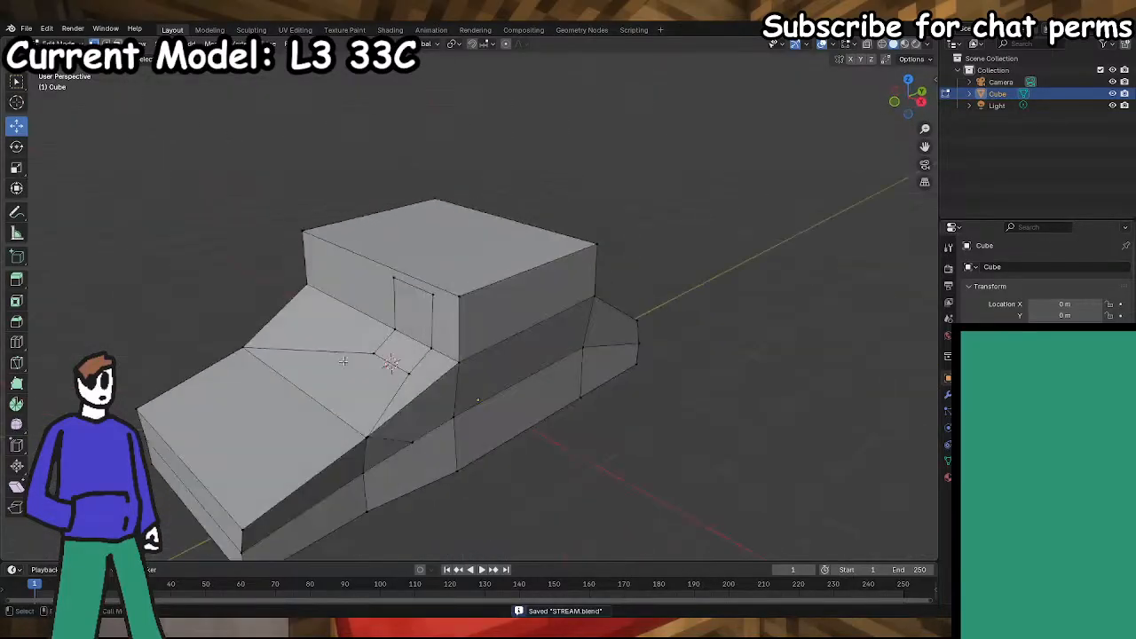
- Select the two outlined faces, one on the raised block's −Y face and one on the slope below
click(401, 352)
shift+click(414, 306)
middle_drag(413, 306, 380, 291)
click(16, 168)
drag(431, 309, 375, 315)
key(ctrl+z)
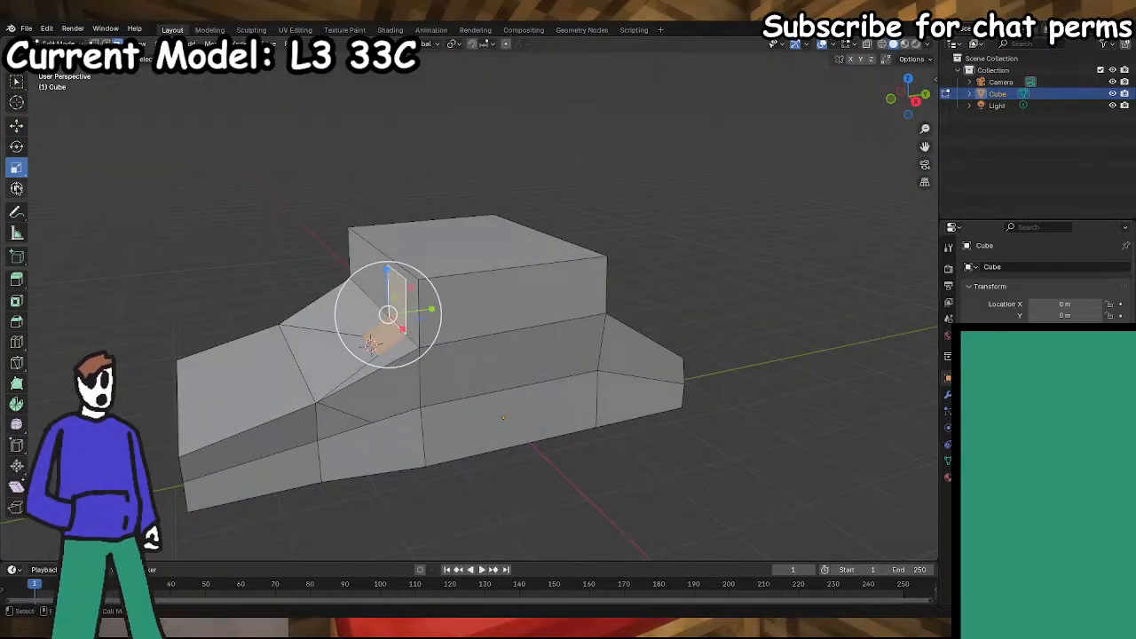
- Extrude the two selected outlined faces outward from the block and slope
click(16, 278)
drag(349, 298, 312, 308)
middle_drag(312, 308, 444, 312)
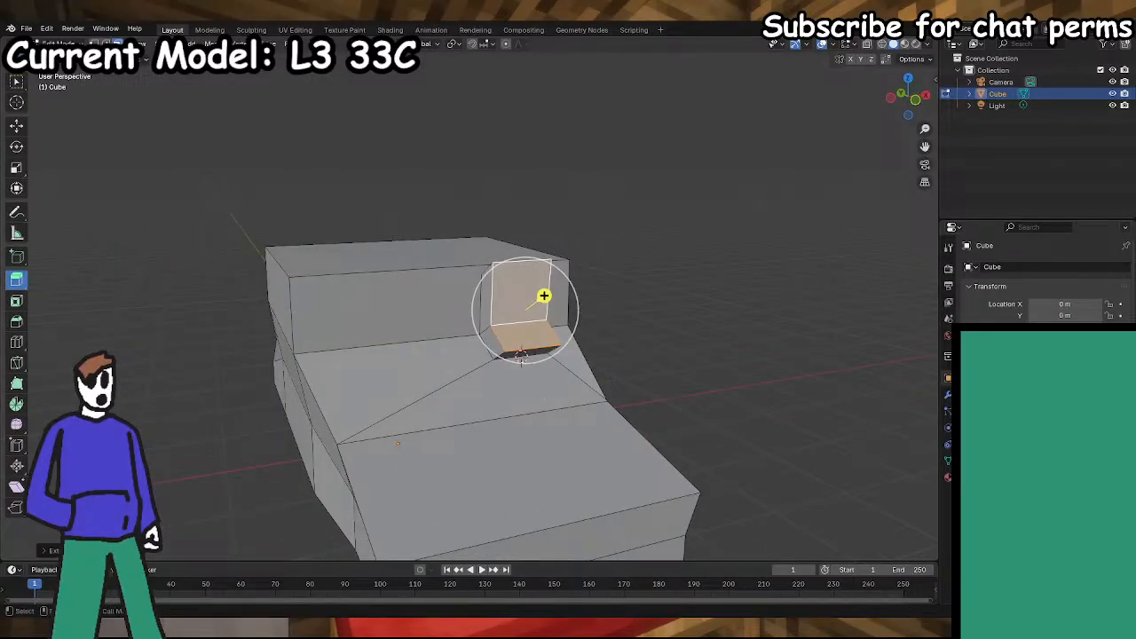
- Move the edges of the extrusion's −X side wall along −X to widen the extrusion
click(106, 43)
click(484, 343)
shift+click(479, 314)
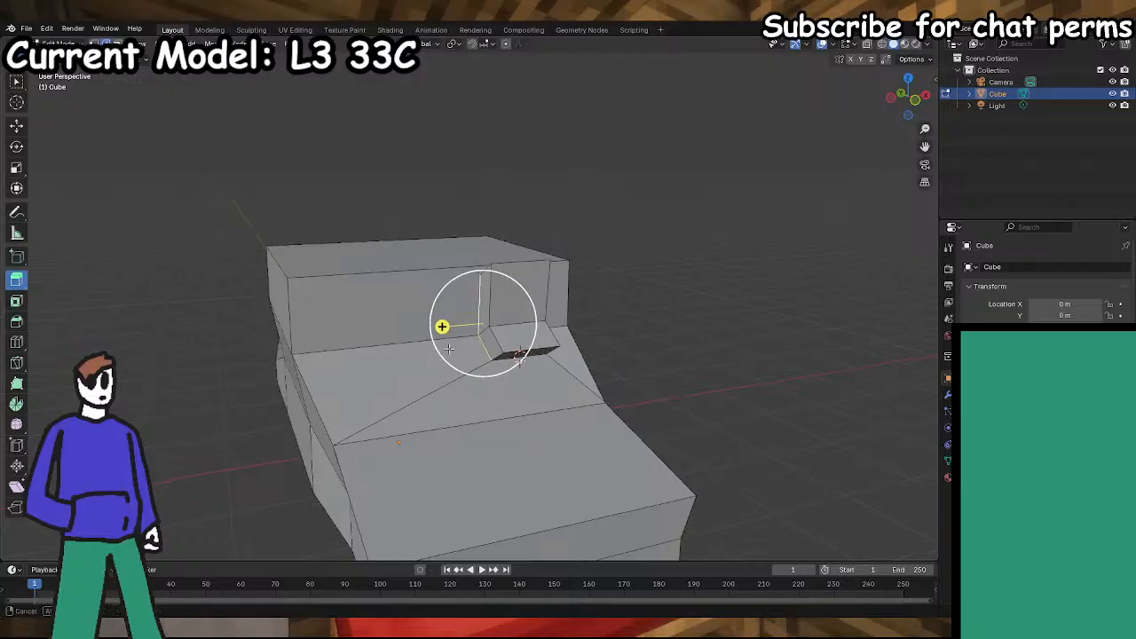
middle_drag(453, 347, 417, 346)
click(17, 103)
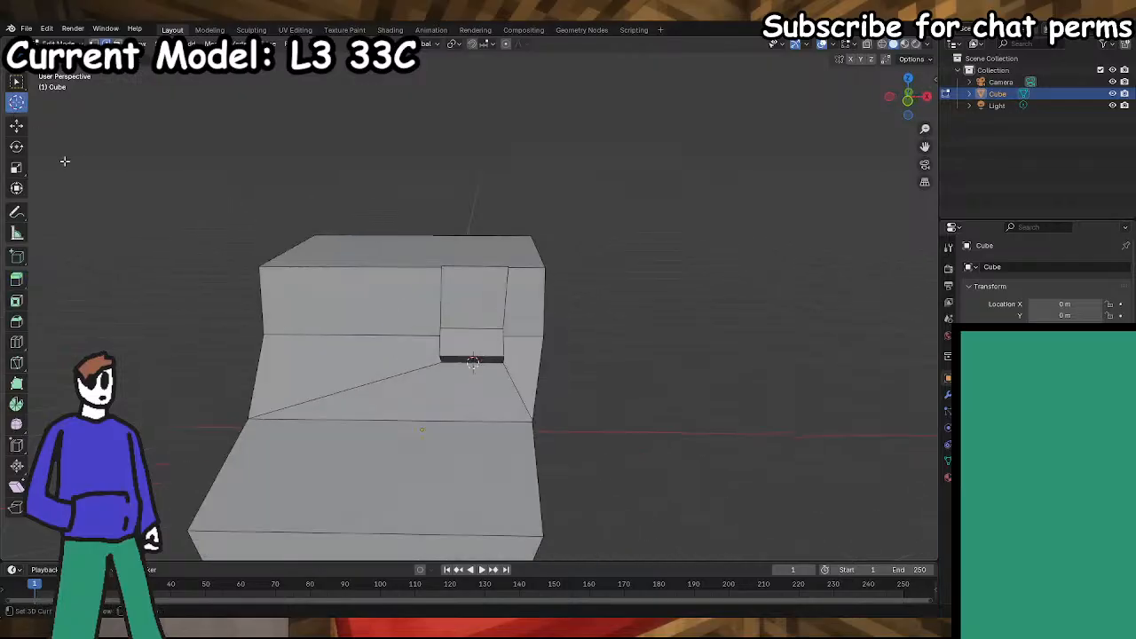
click(21, 128)
middle_drag(174, 228, 207, 237)
middle_drag(486, 341, 525, 339)
shift+click(498, 326)
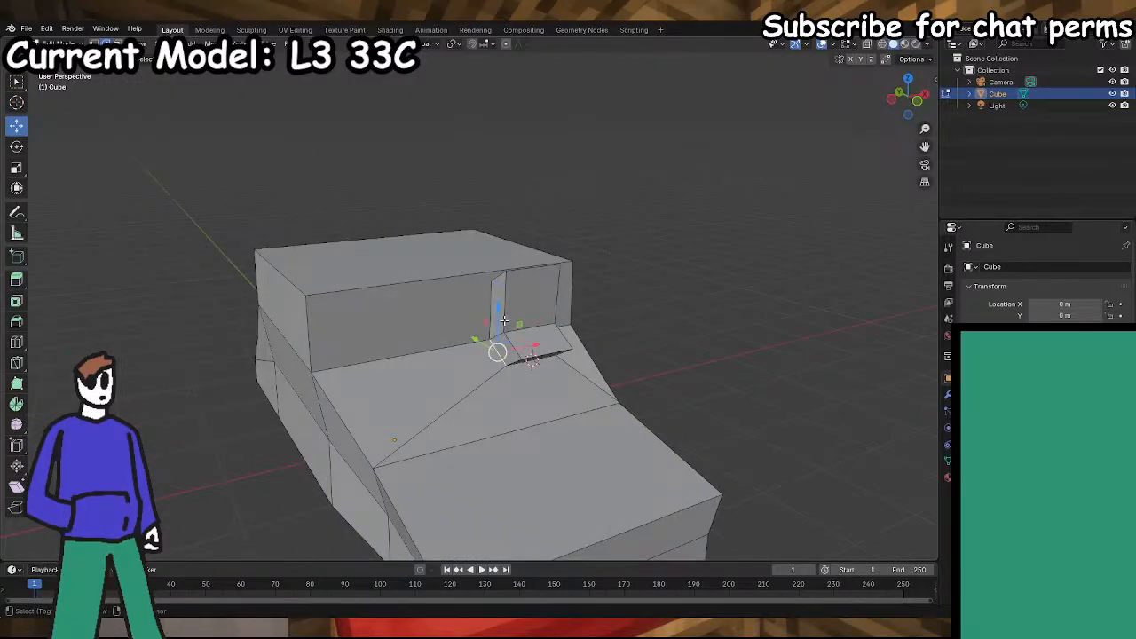
shift+click(494, 317)
shift+click(507, 316)
shift+click(515, 353)
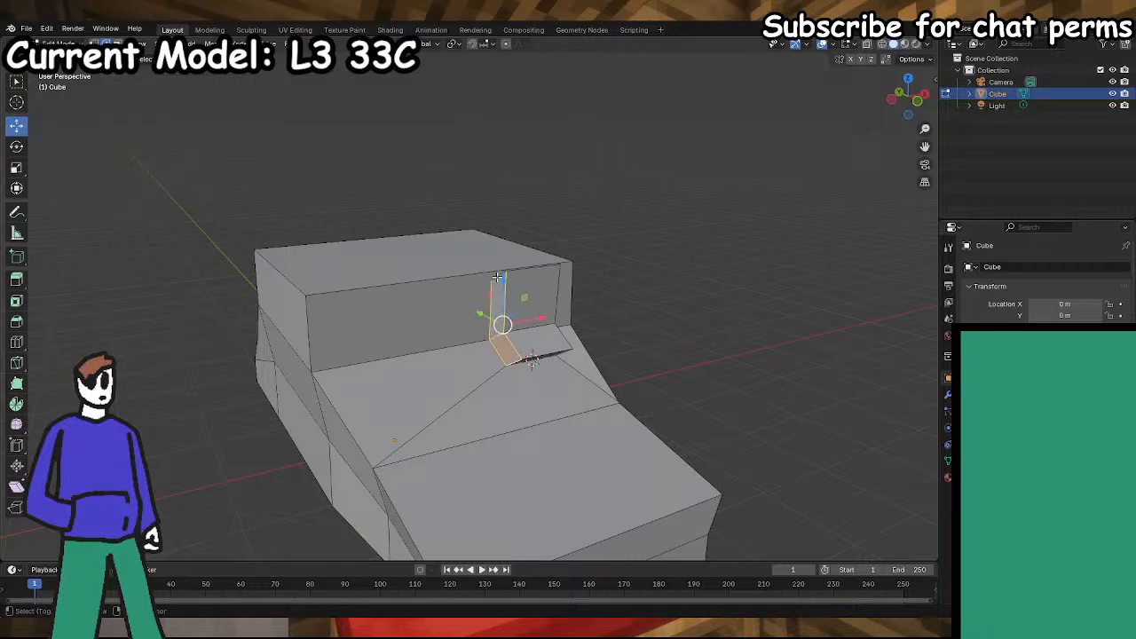
middle_drag(498, 277, 439, 364)
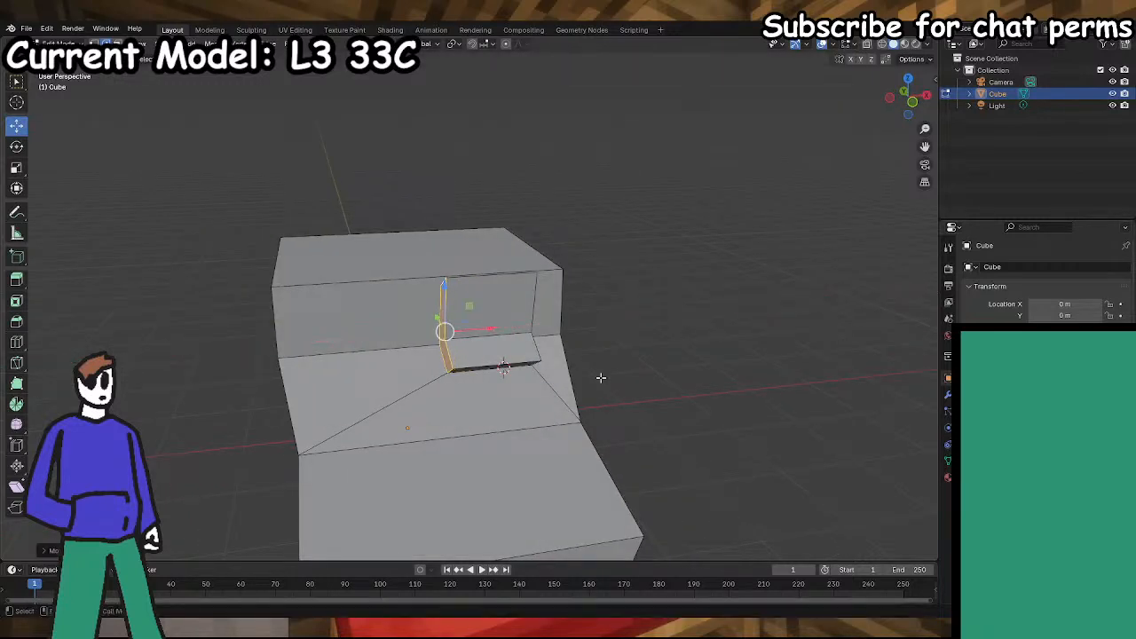
- Move the edges of the extrusion's +X side wall along +X toward the block's corner
middle_drag(609, 373, 470, 370)
shift+click(445, 310)
shift+click(434, 320)
shift+click(412, 330)
shift+click(410, 342)
shift+click(429, 284)
shift+click(434, 261)
middle_drag(454, 354, 503, 384)
drag(516, 335, 563, 345)
middle_drag(512, 406, 583, 413)
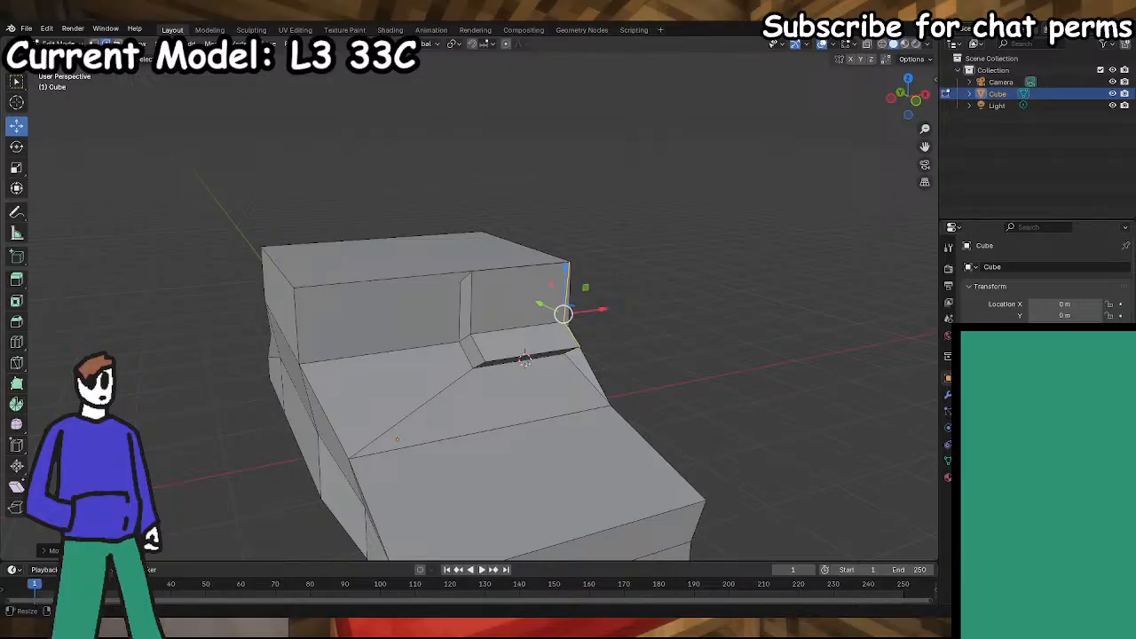
- Delete the edge shared by the extrusion's upper and lower outer faces to open up its front
middle_drag(659, 489, 597, 432)
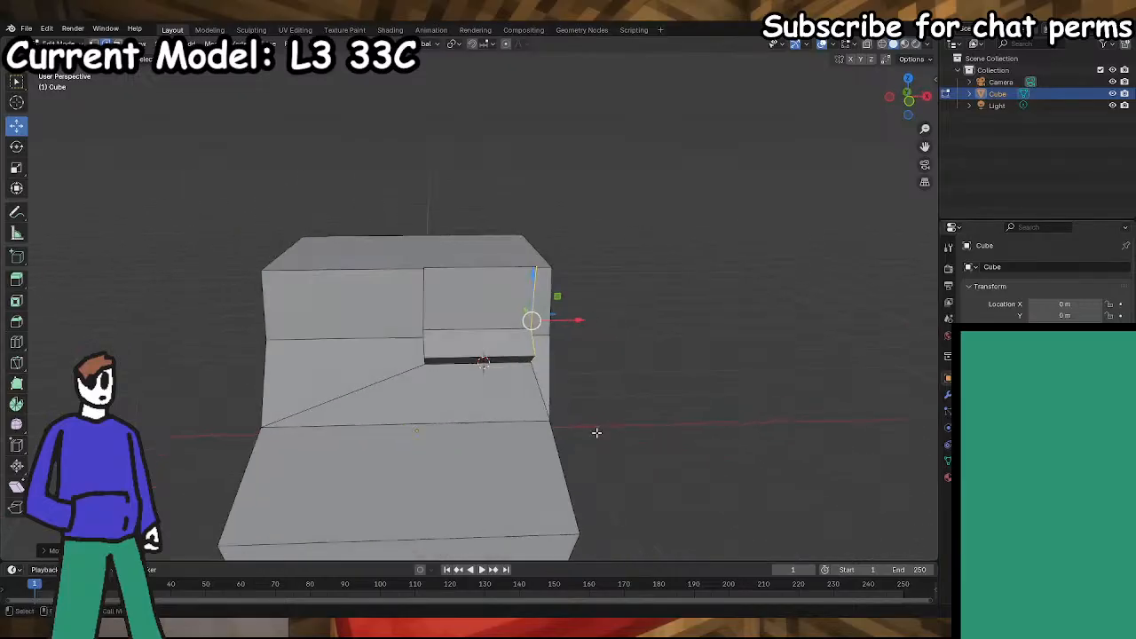
right_click(467, 331)
click(417, 603)
middle_drag(451, 532, 459, 507)
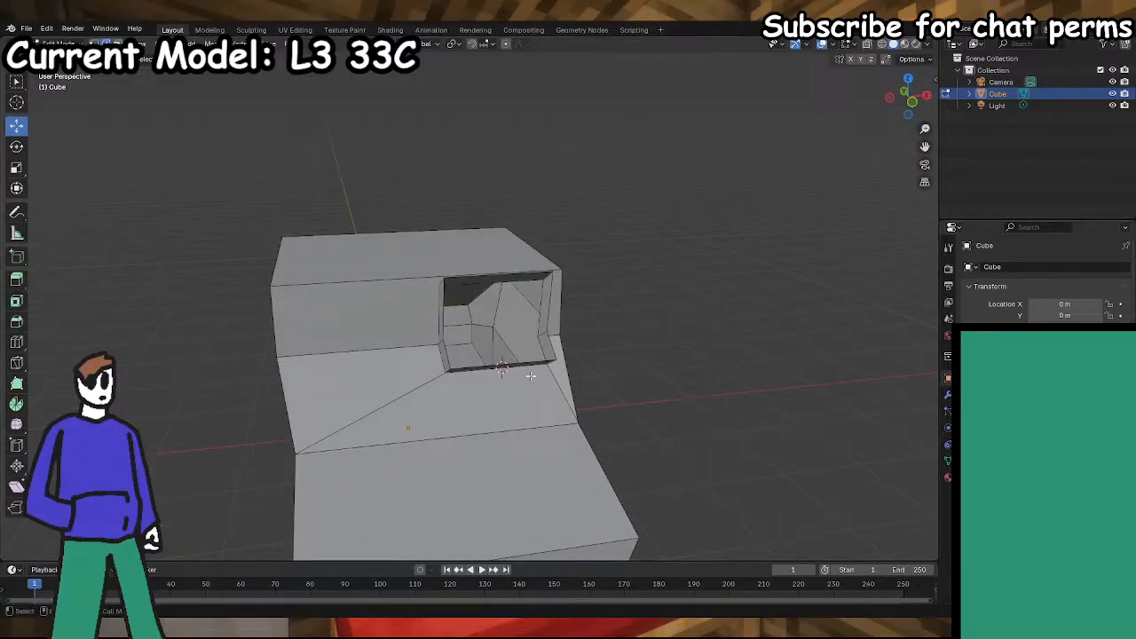
- Fill the triangular gap on each side of the opening with a face between its upper and lower outer vertices
middle_drag(532, 367, 565, 380)
middle_drag(502, 308, 452, 393)
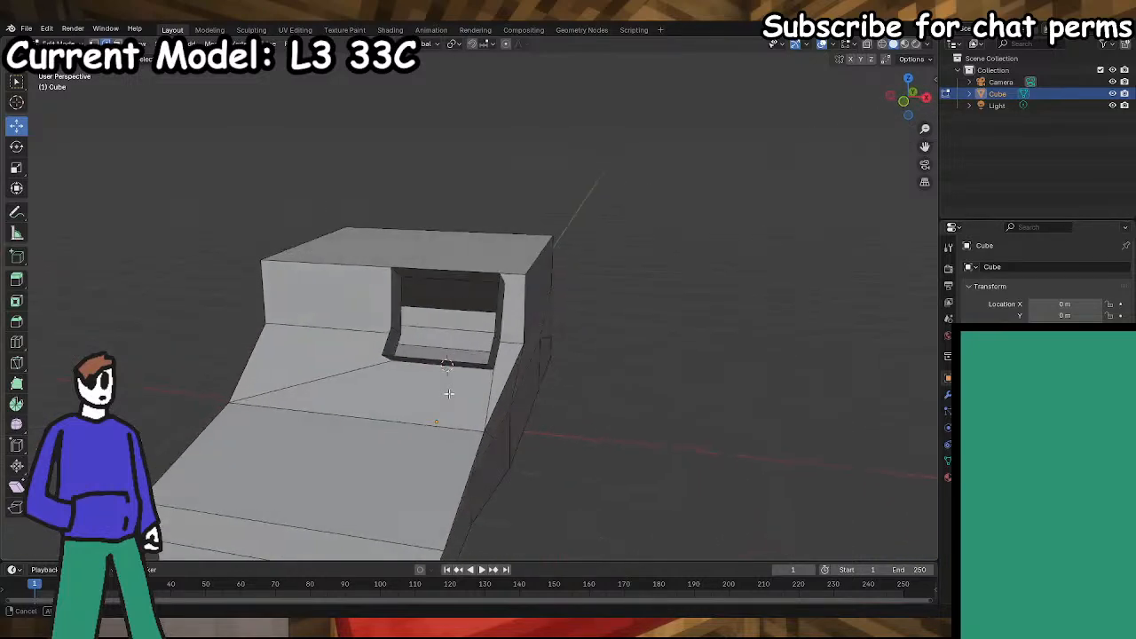
shift+click(471, 289)
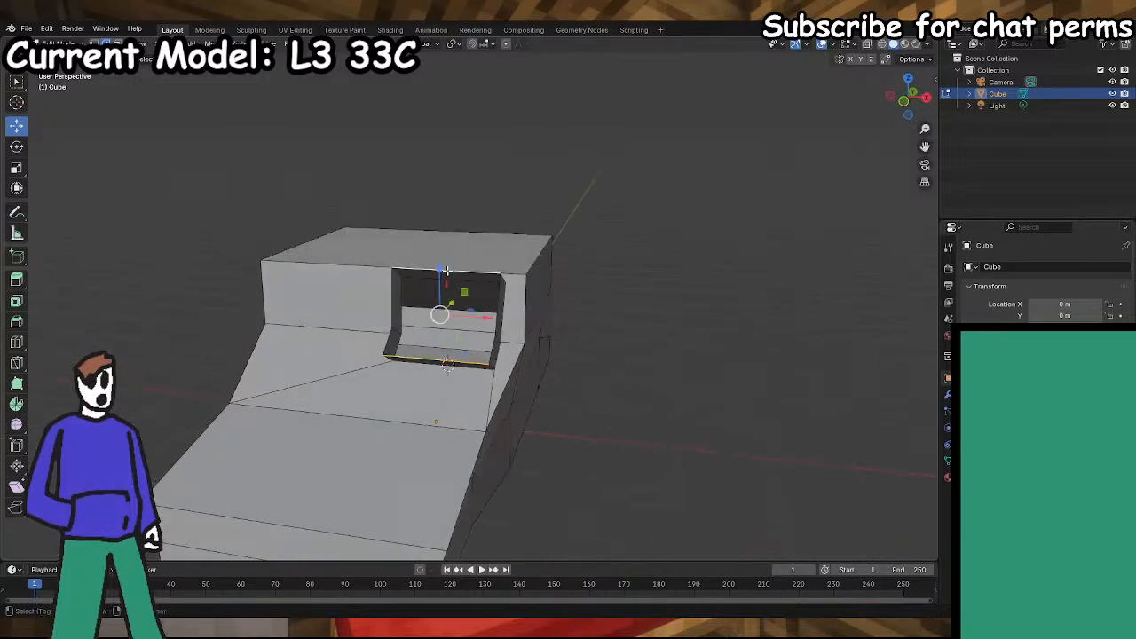
click(390, 318)
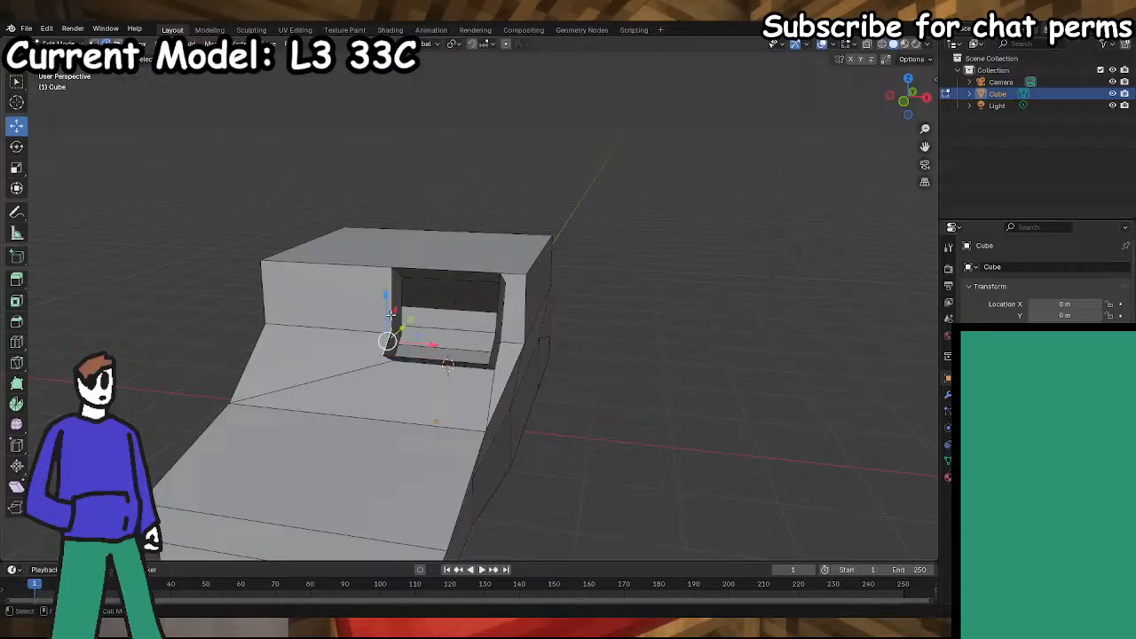
middle_drag(387, 341, 497, 339)
key(1)
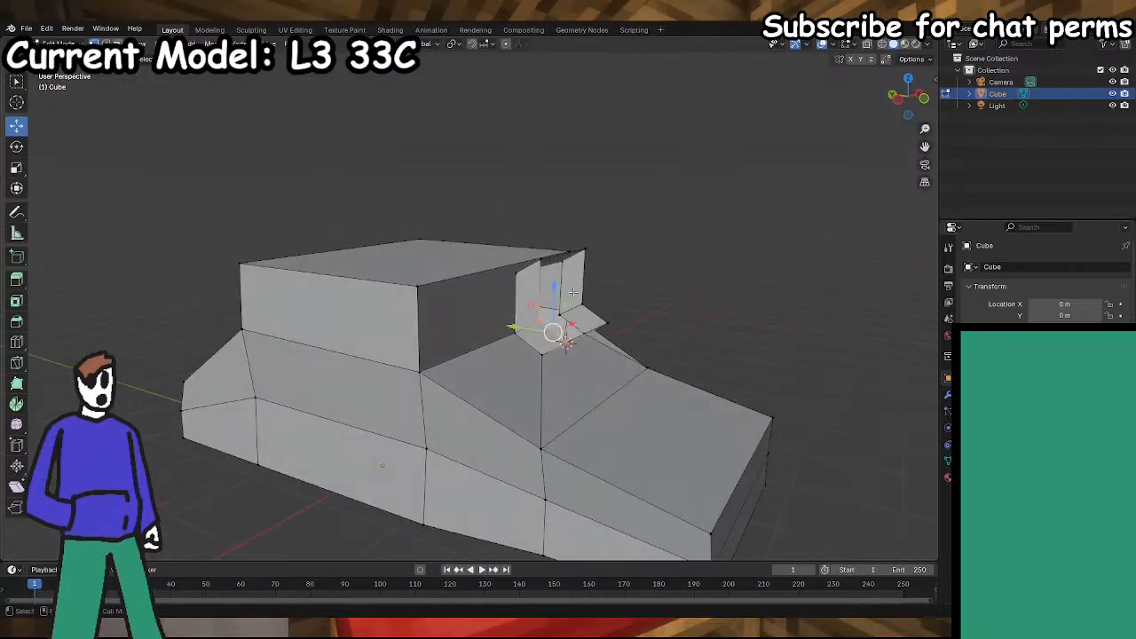
shift+click(538, 260)
right_click(543, 309)
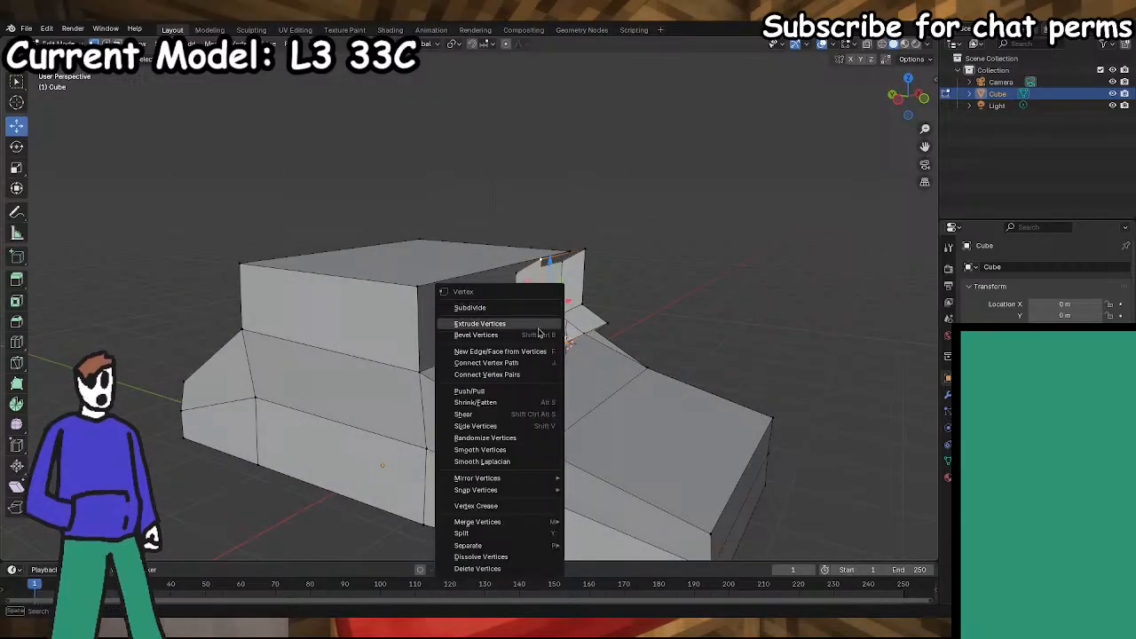
click(540, 322)
middle_drag(543, 307, 347, 325)
click(374, 315)
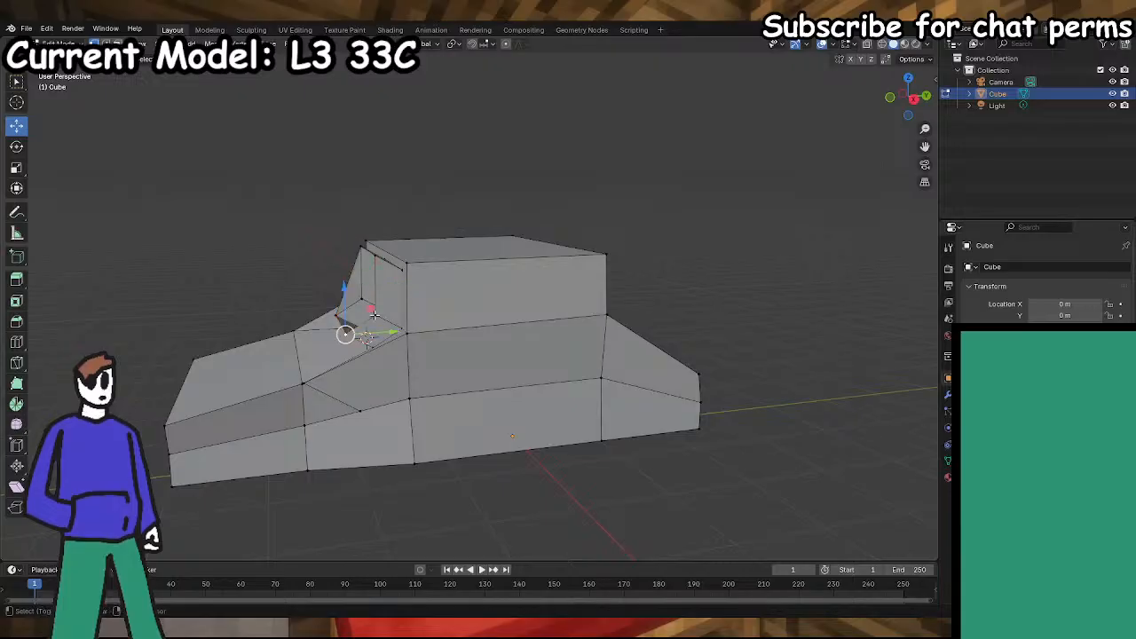
shift+click(374, 256)
middle_drag(374, 256, 670, 384)
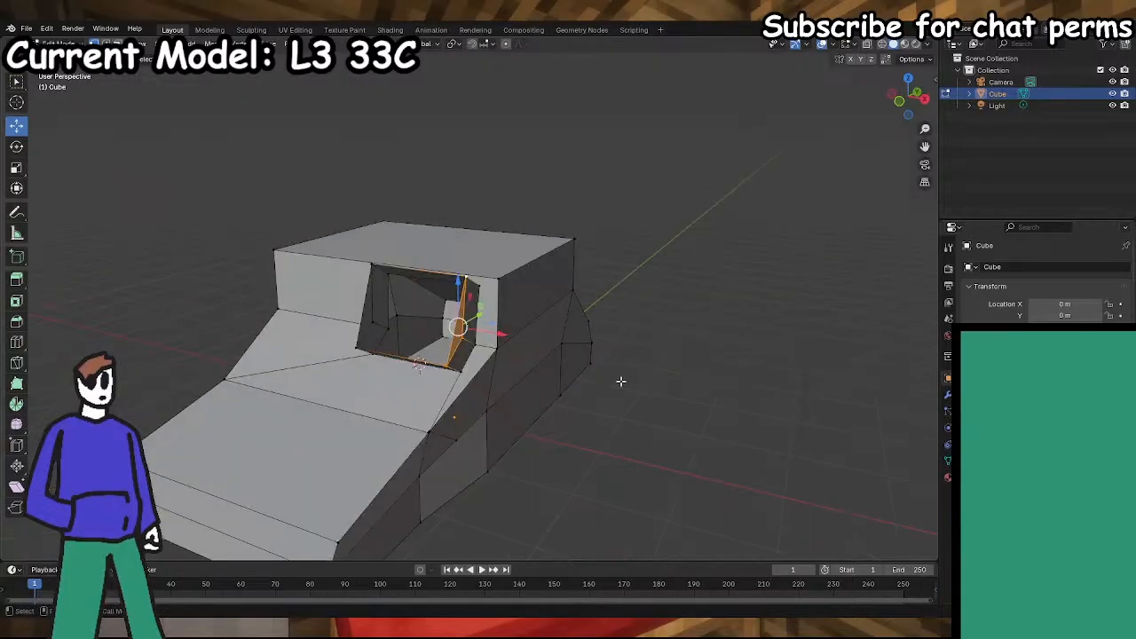
- Fill the opening's four outer corner vertices with a sloped face and save the file
click(446, 363)
shift+click(465, 278)
shift+click(374, 266)
shift+click(357, 344)
right_click(362, 340)
click(362, 324)
click(675, 411)
middle_drag(675, 411, 428, 332)
key(ctrl+s)
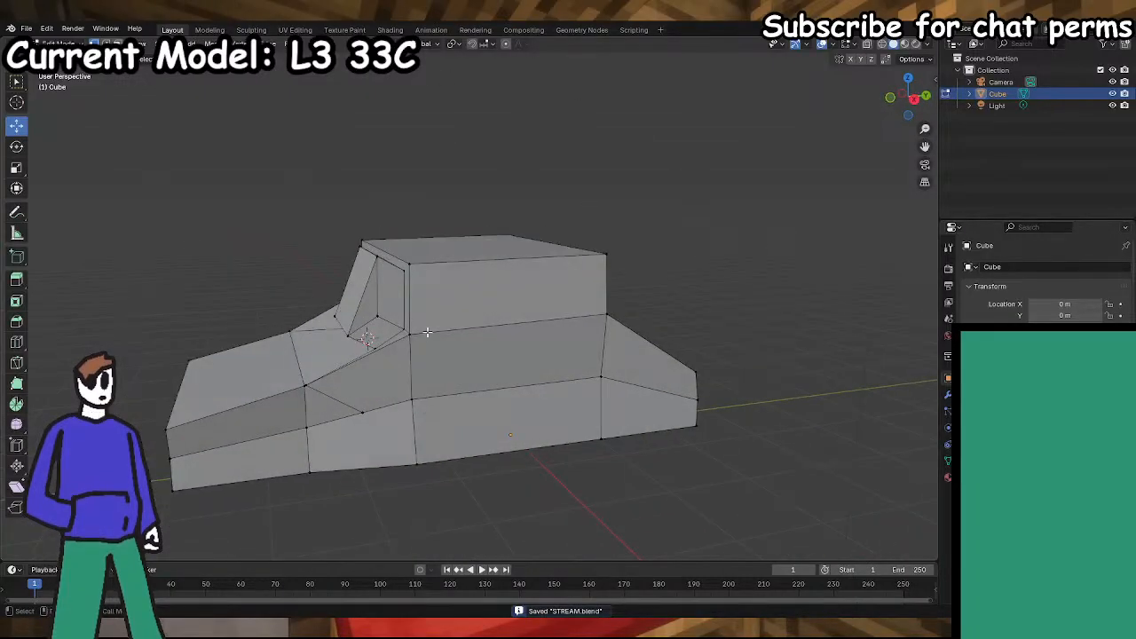
- Move the sloped face's upper edge along +Y toward the block and slightly down in Z, and save the file
click(379, 254)
middle_drag(379, 254, 391, 259)
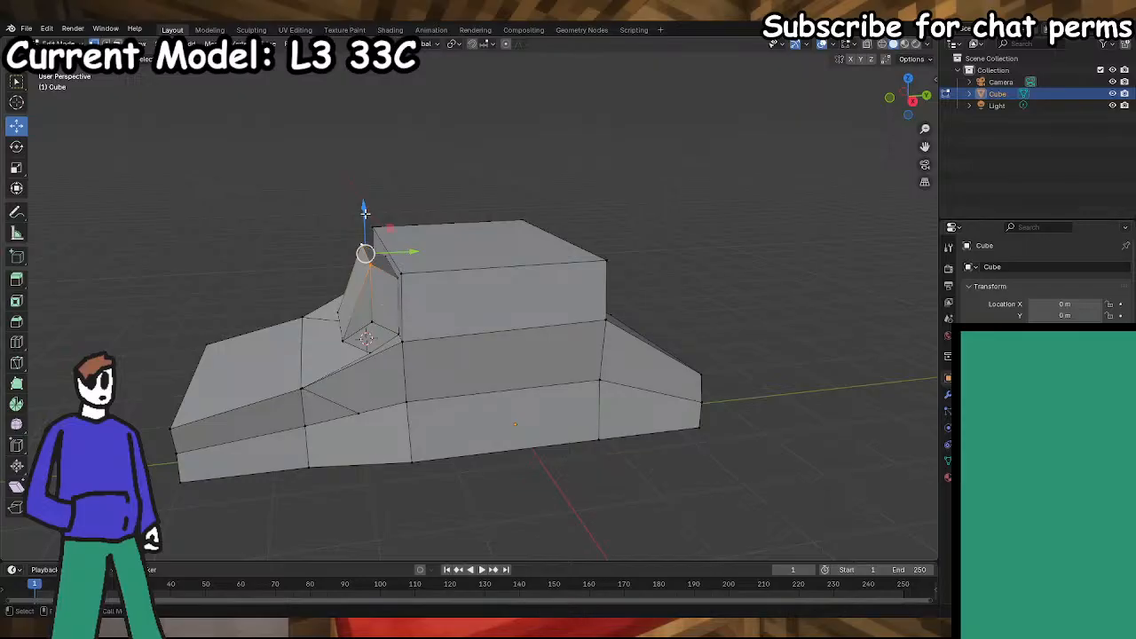
drag(406, 261, 421, 263)
drag(380, 219, 380, 224)
click(532, 487)
middle_drag(532, 487, 416, 344)
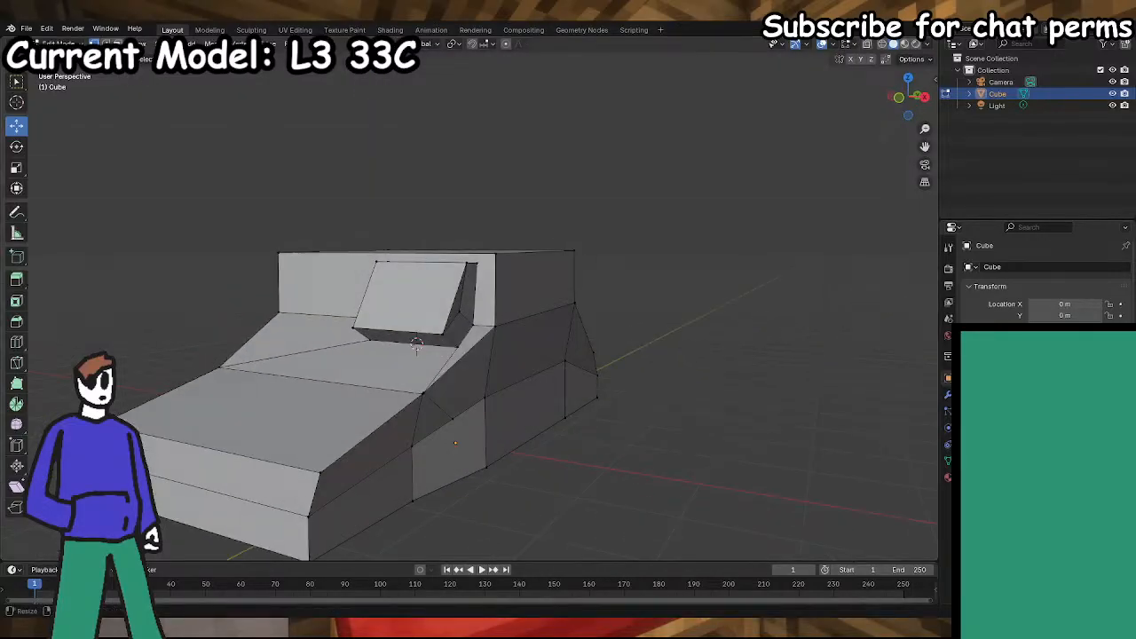
key(ctrl+s)
- Knife-cut two horizontal lines from side to side across the lower half of the sloped face
middle_drag(484, 387, 84, 308)
scroll(527, 393, up, 2)
click(15, 363)
click(379, 334)
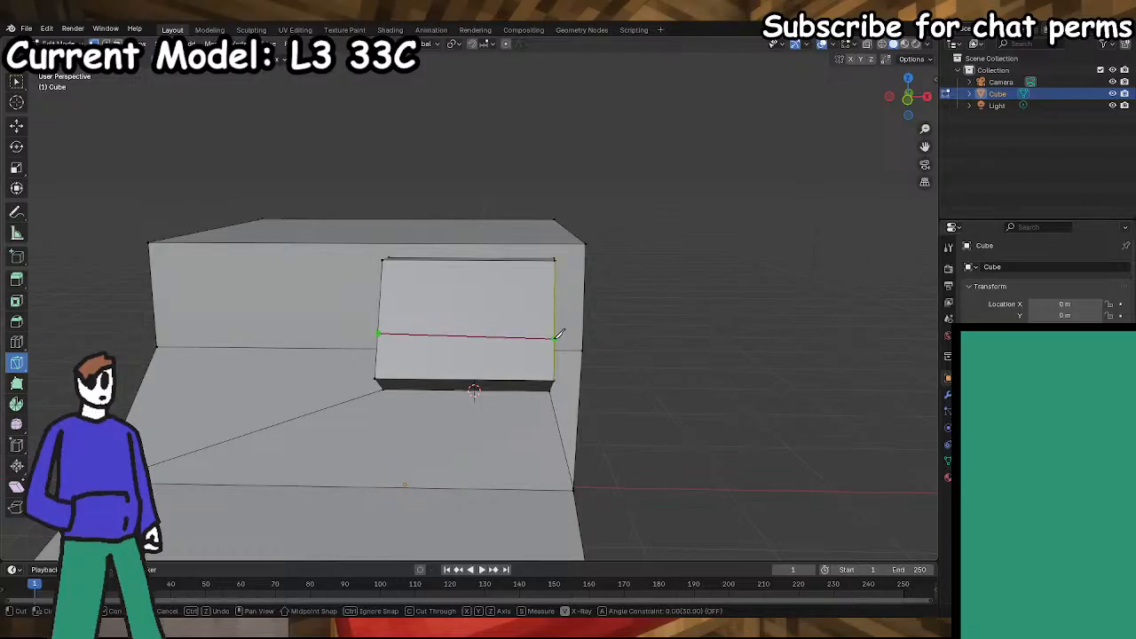
click(555, 332)
key(Return)
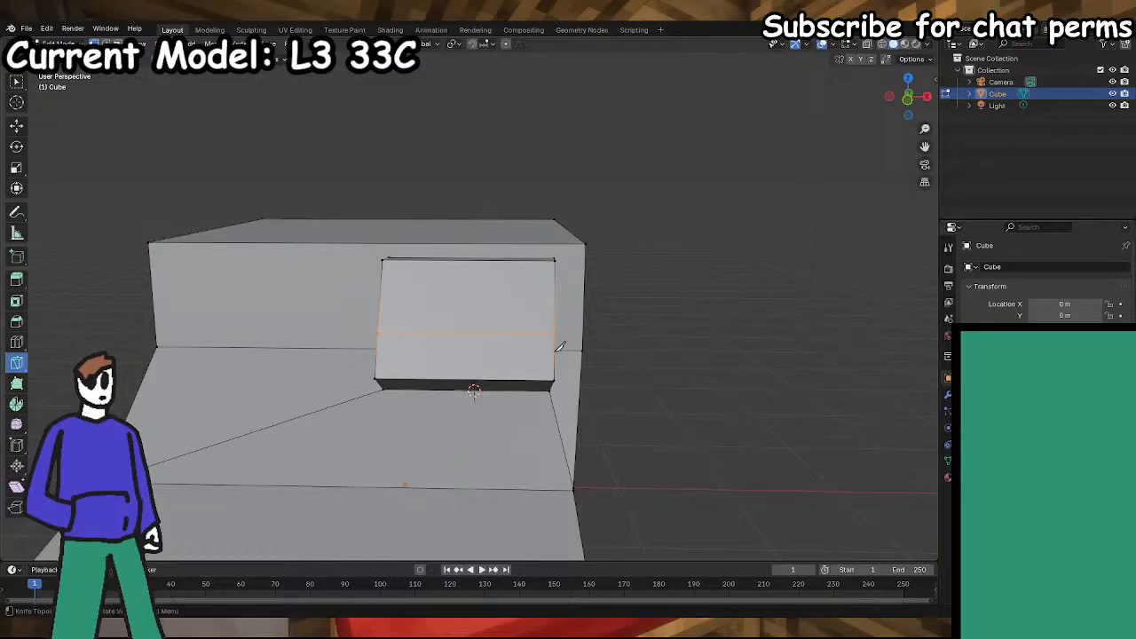
click(554, 352)
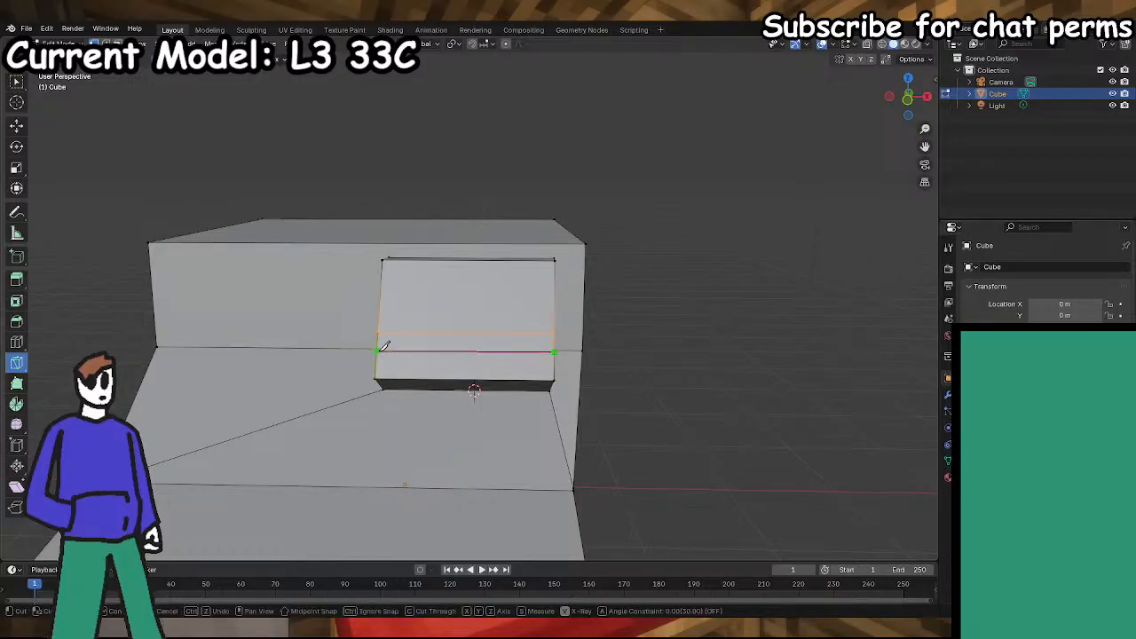
click(379, 351)
key(Return)
- Try to extrude the narrow strip between the two cuts inward as a recess
middle_drag(430, 385, 389, 385)
click(16, 280)
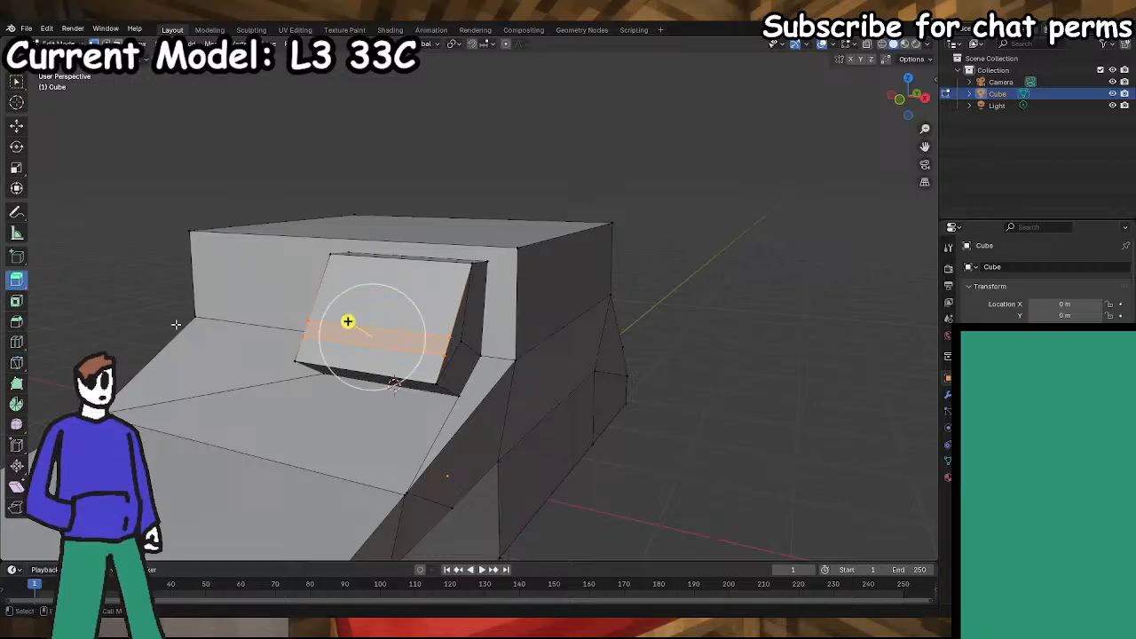
middle_drag(133, 307, 113, 314)
drag(305, 323, 318, 326)
middle_drag(587, 419, 568, 406)
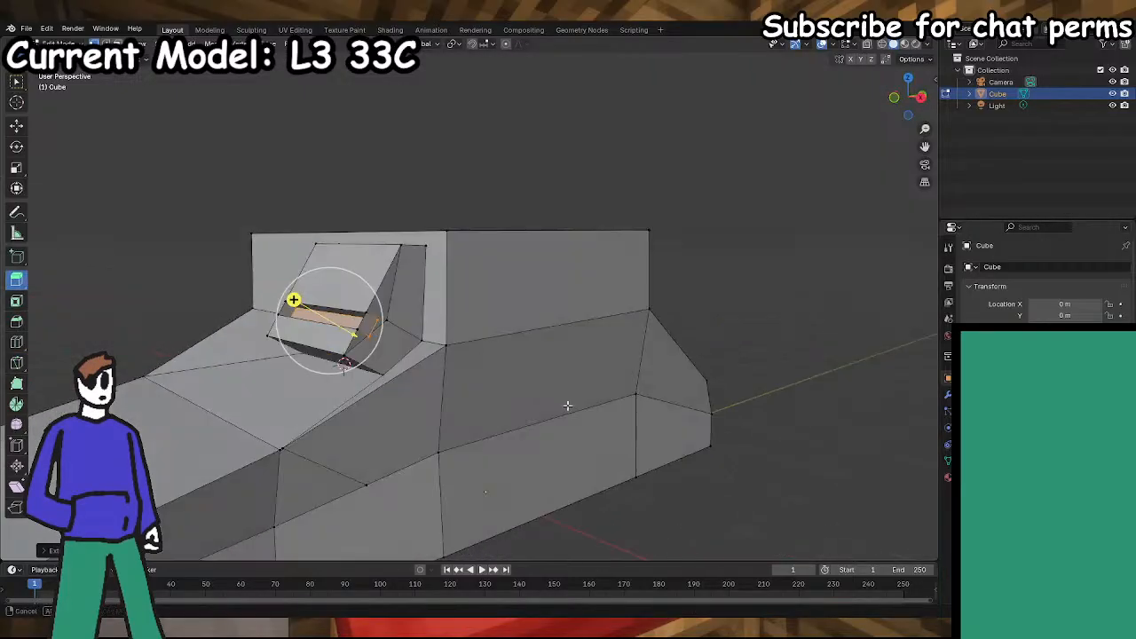
- Try to scale the recess's inner face narrower along X, and save the file
middle_drag(368, 340, 411, 355)
click(17, 168)
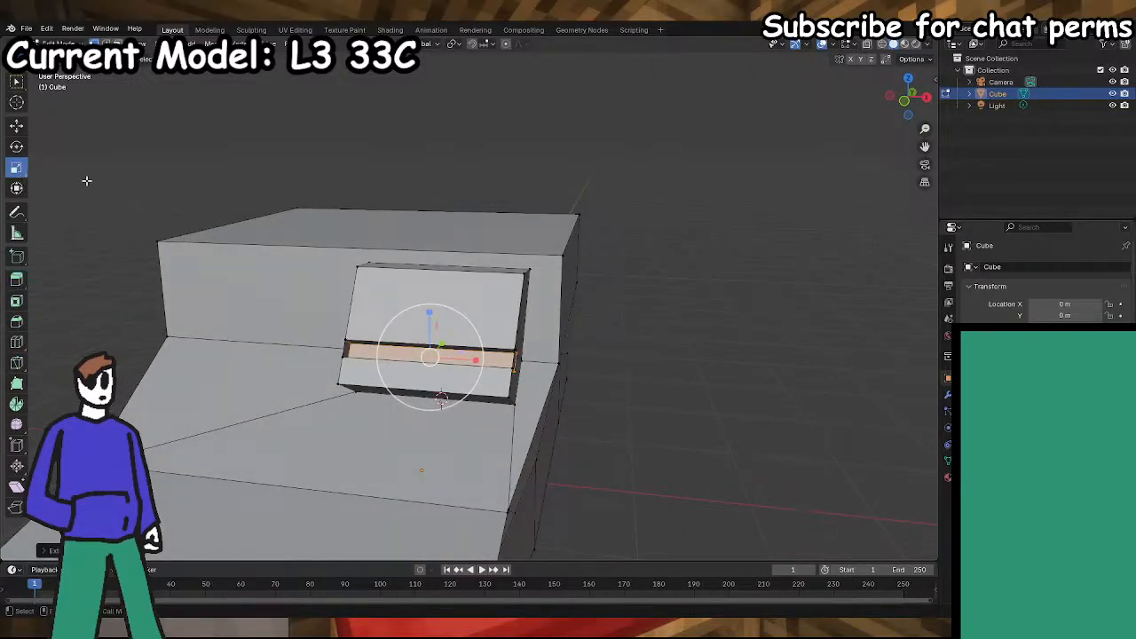
drag(486, 360, 473, 360)
click(743, 413)
middle_drag(619, 431, 595, 401)
key(ctrl+s)
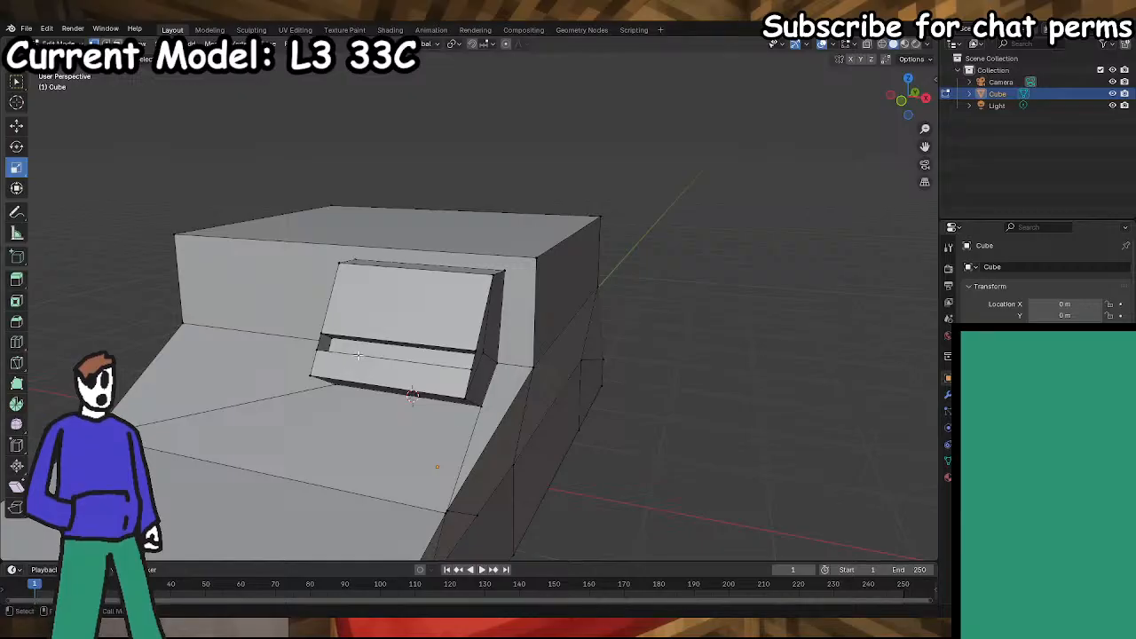
- Try to move the recess's inner face, and undo back to the flat strip between the cuts
click(16, 125)
middle_drag(400, 352, 129, 171)
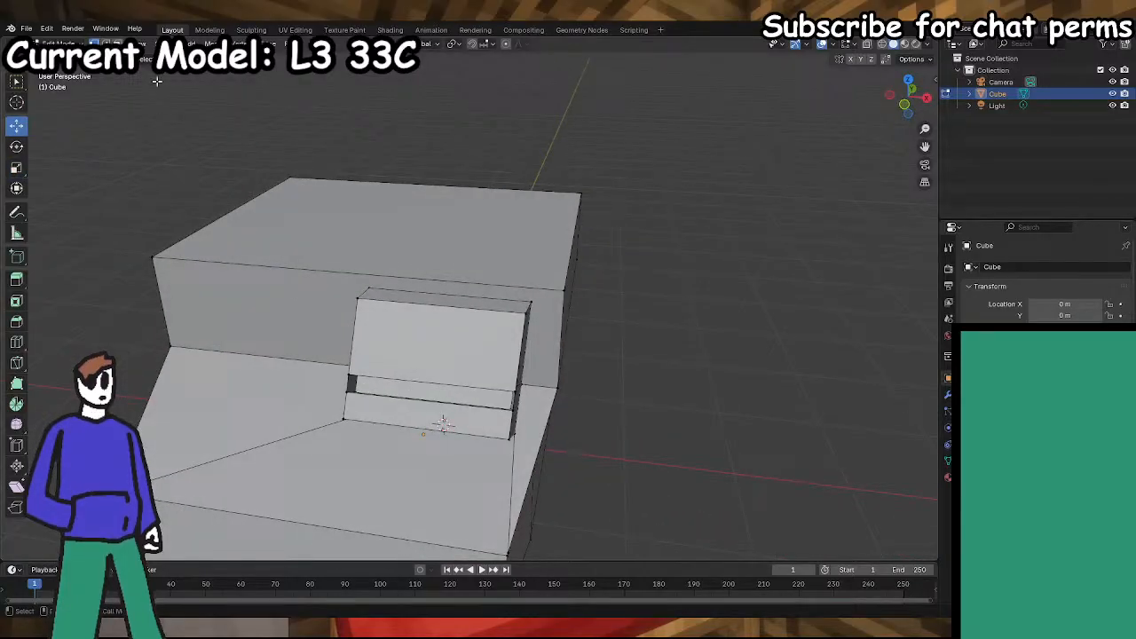
click(375, 382)
middle_drag(376, 383, 317, 348)
drag(328, 344, 314, 342)
middle_drag(341, 377, 379, 401)
key(ctrl+z)
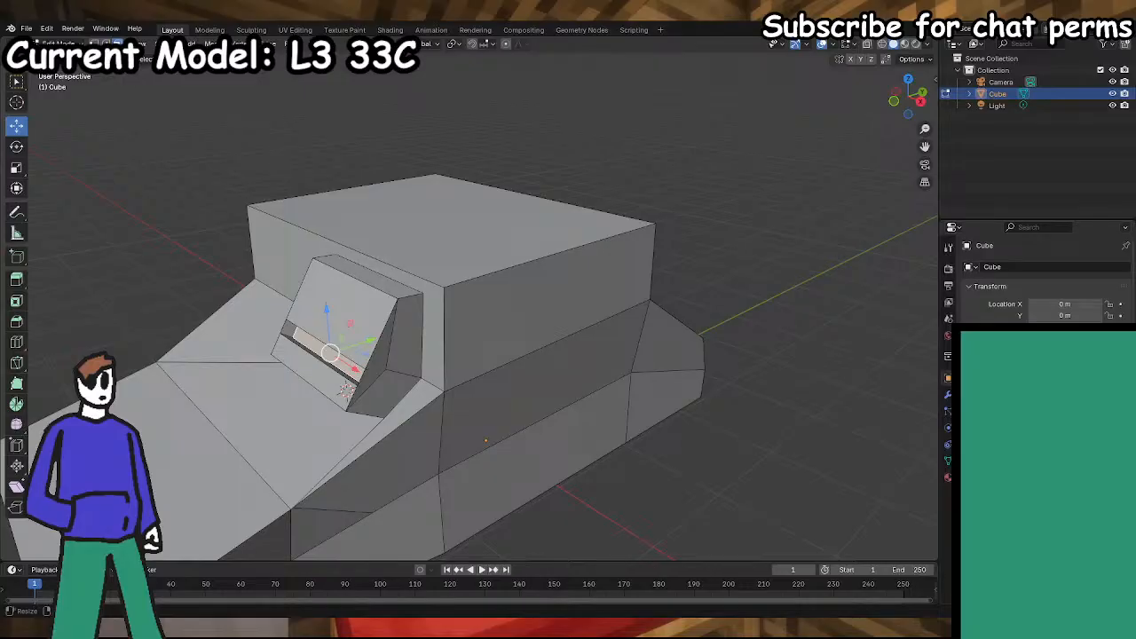
mouse_move(479, 401)
middle_down()
mouse_move(542, 400)
mouse_move(468, 404)
middle_up()
key(ctrl+z)
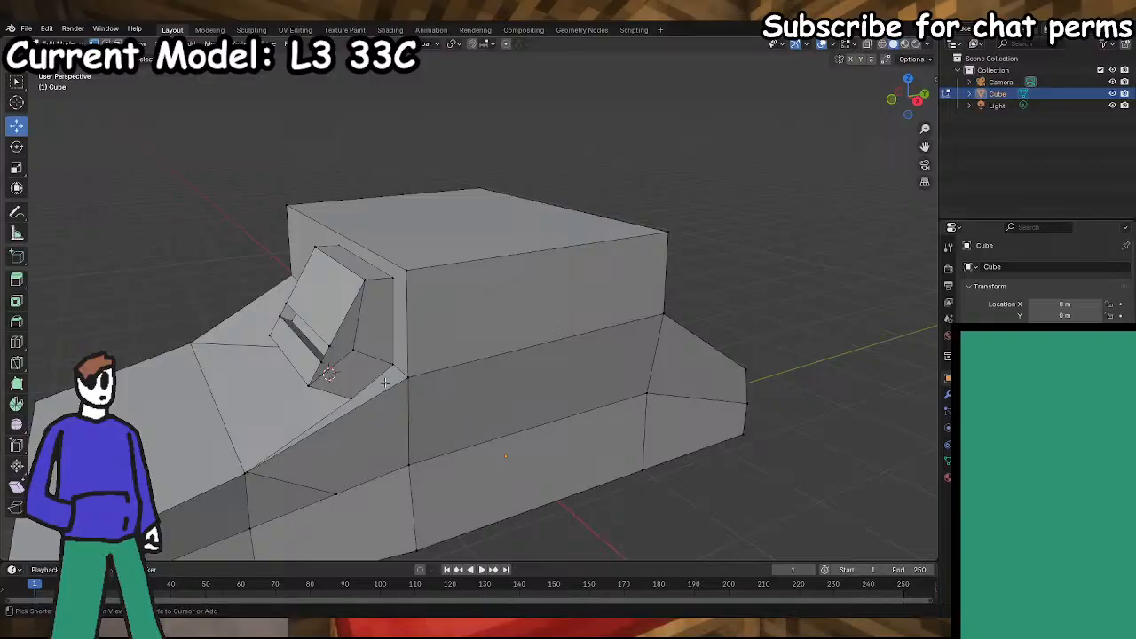
- Extrude the strip between the two cuts a short distance inward to form a shallow slit
click(319, 324)
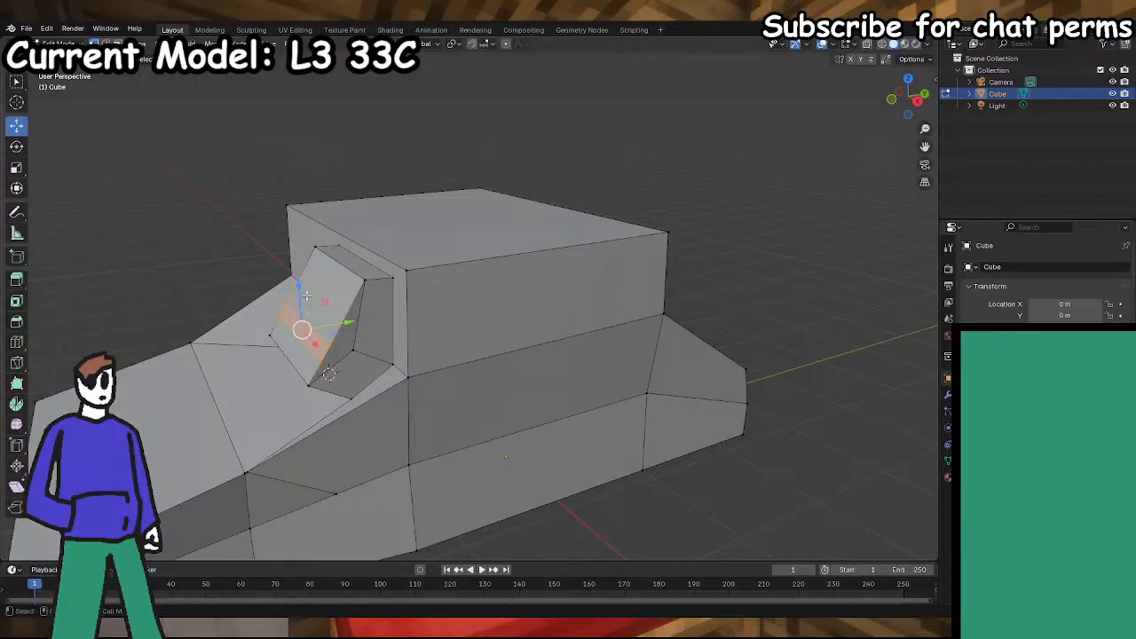
click(10, 282)
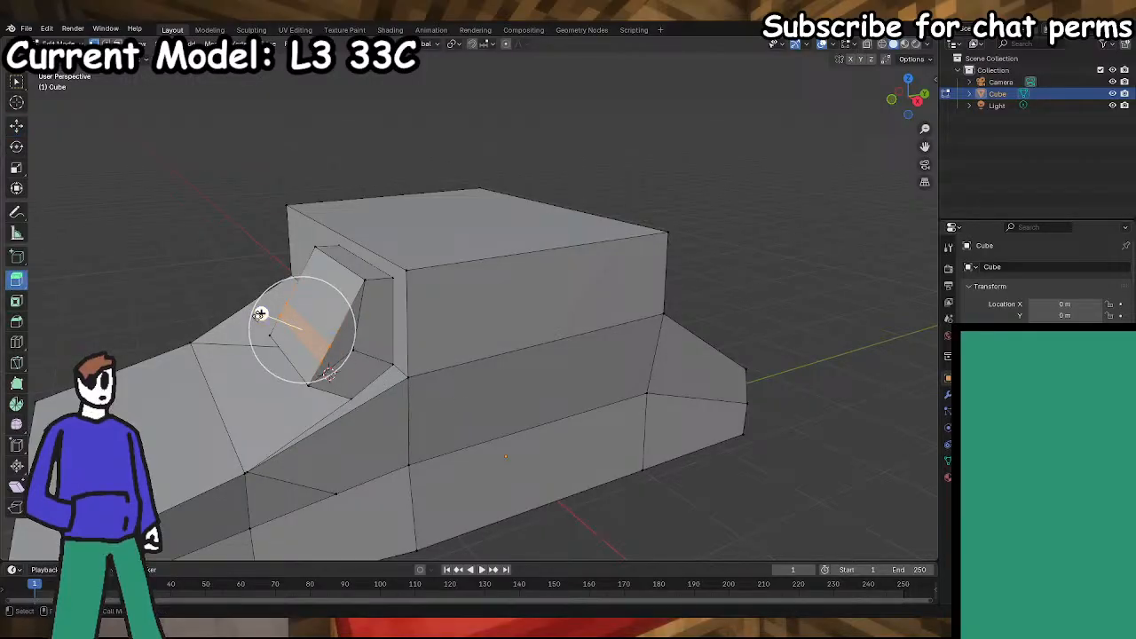
drag(261, 316, 268, 317)
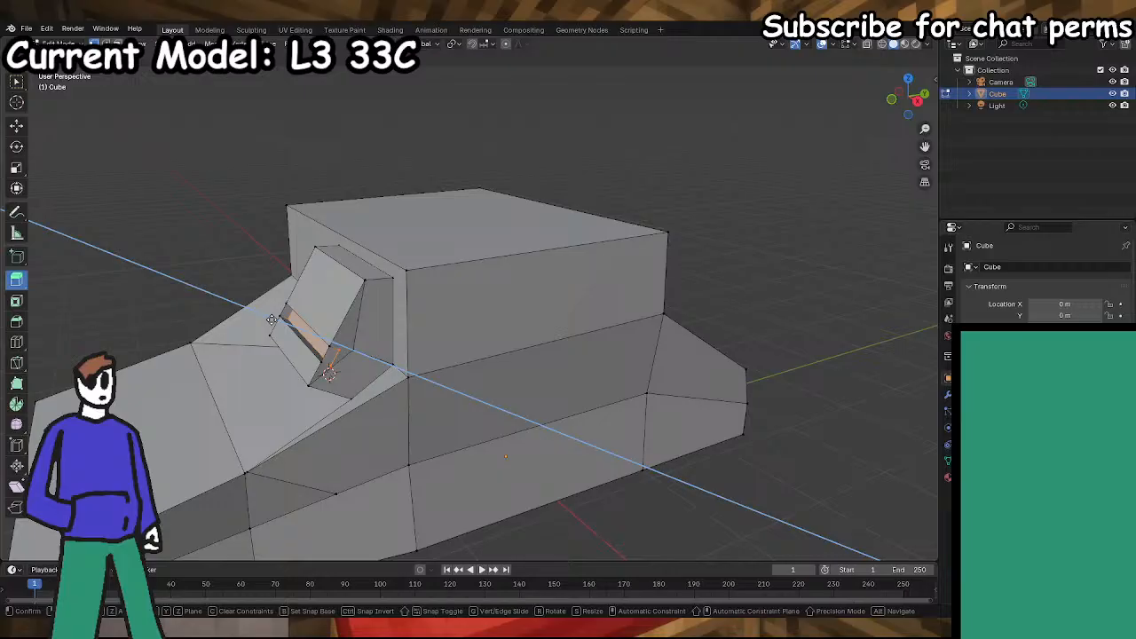
drag(268, 318, 267, 317)
middle_drag(267, 317, 341, 326)
- Scale the slit's inner face slightly narrower along X and save the file
click(16, 167)
drag(412, 372, 410, 372)
middle_drag(657, 421, 401, 318)
key(ctrl+s)
- Nudge the slit's upper edge along Z and X on the front housing, and save the file
click(16, 125)
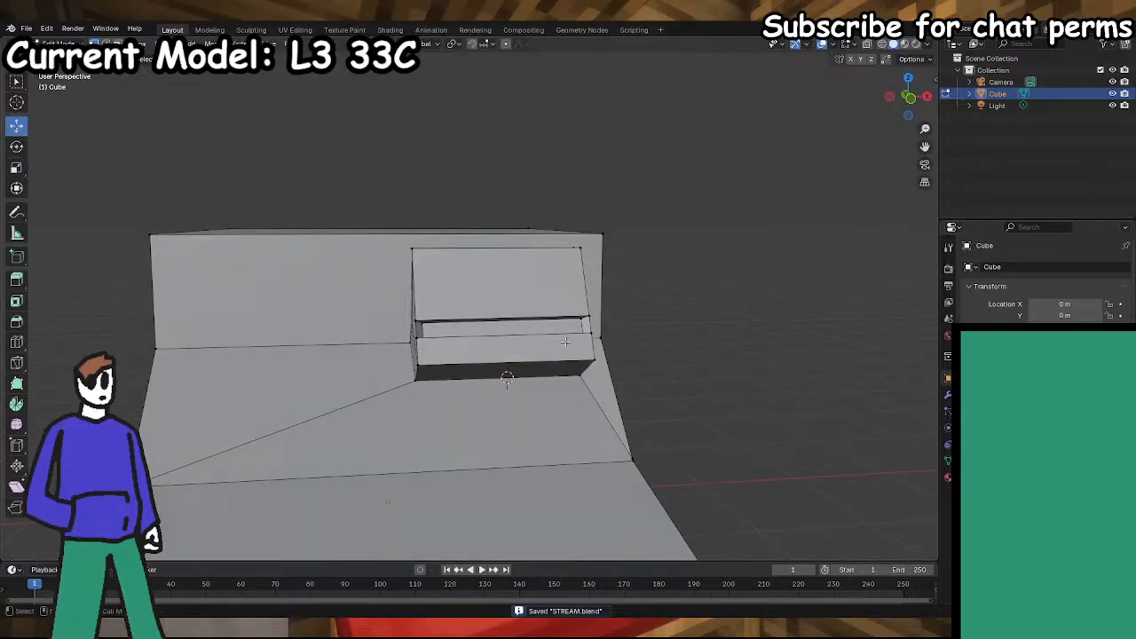
click(444, 319)
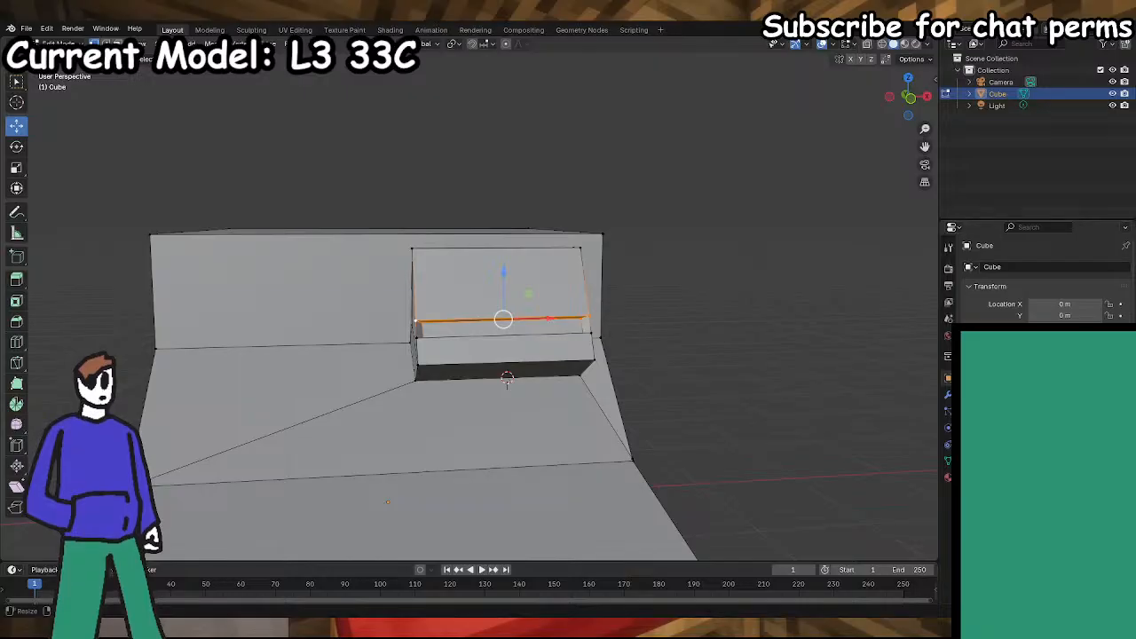
middle_drag(593, 407, 624, 327)
key(ctrl+s)
drag(614, 296, 613, 282)
drag(576, 316, 569, 315)
middle_drag(780, 374, 170, 354)
key(ctrl+s)
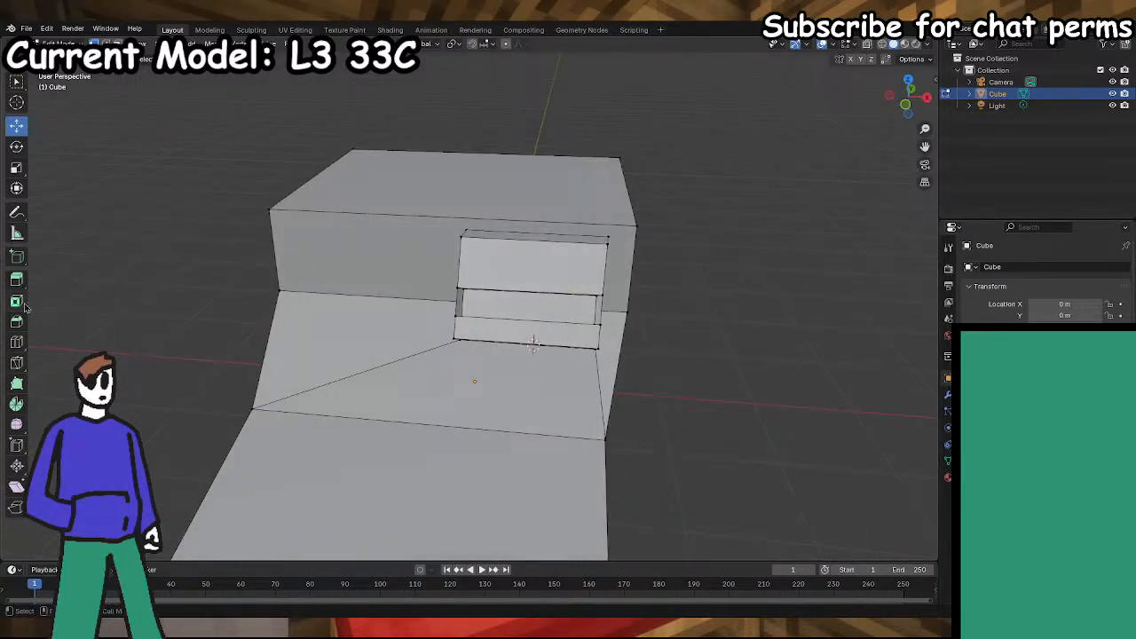
- Add a cube to the mesh and scale it down to a small block near the front housing
click(186, 44)
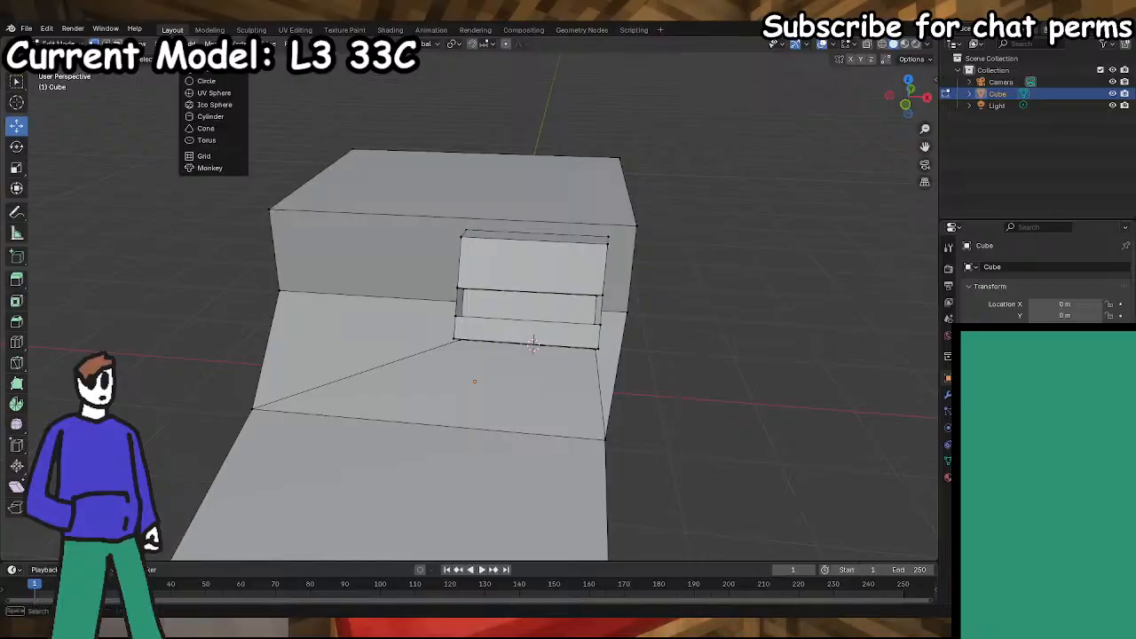
click(205, 70)
middle_drag(86, 199, 42, 173)
click(16, 167)
drag(561, 344, 538, 337)
middle_drag(538, 337, 539, 375)
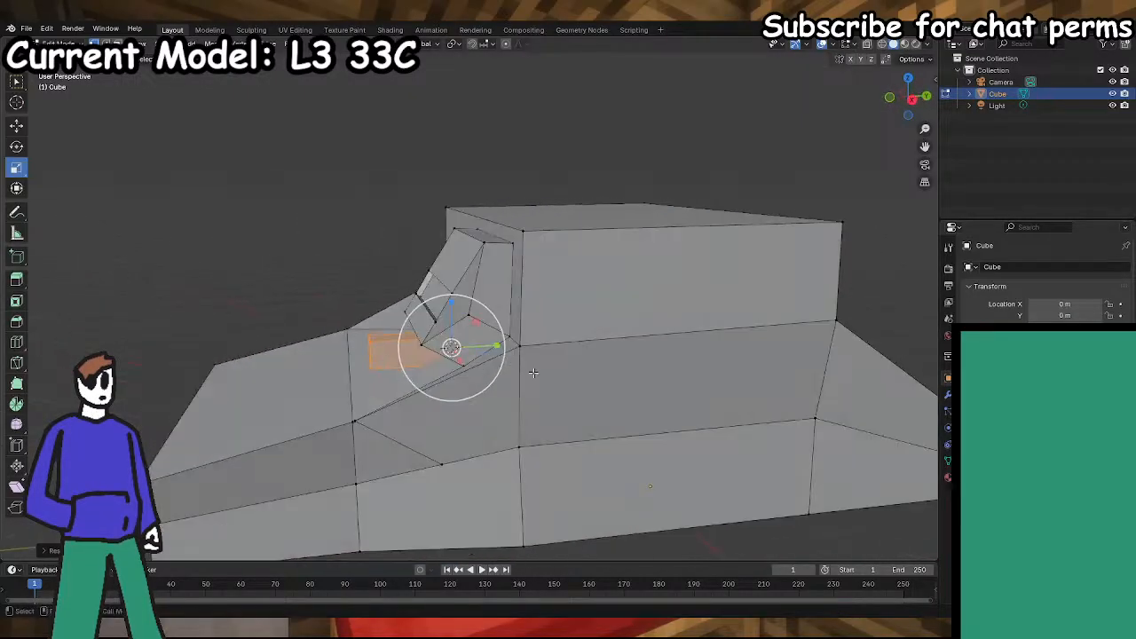
- Raise the small block to the slit and lengthen it along Y into a gun barrel projecting from the housing
click(16, 125)
drag(451, 306, 377, 302)
key(y)
middle_drag(377, 302, 763, 612)
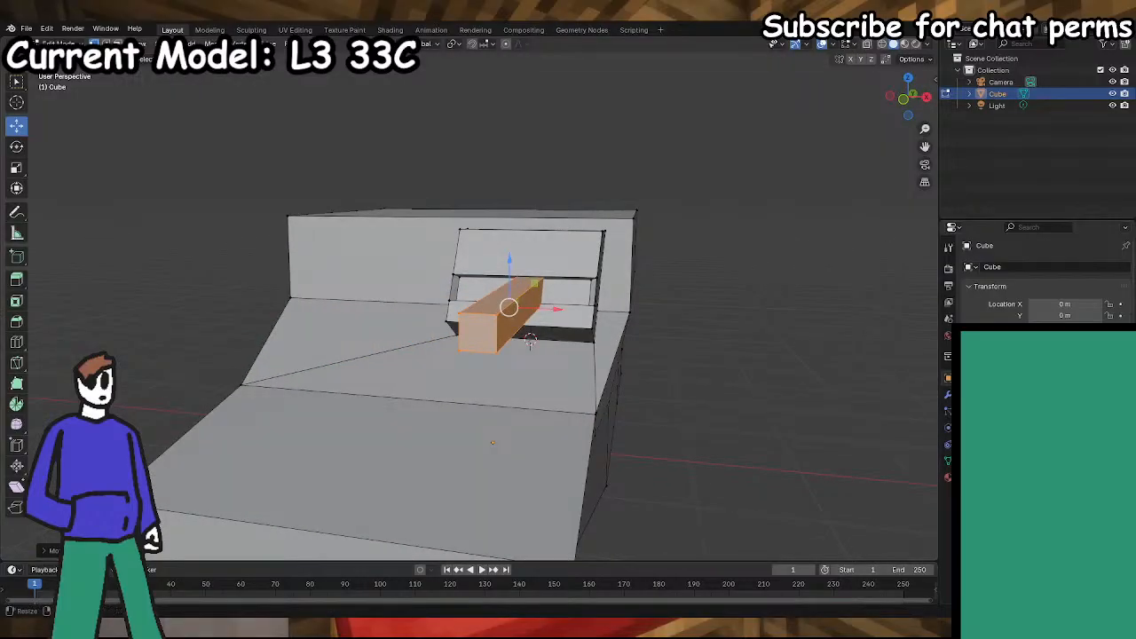
- Select the slit's upper front edge on the housing, move it along Y, and save the file
middle_drag(585, 417, 653, 418)
click(498, 275)
middle_drag(498, 275, 568, 277)
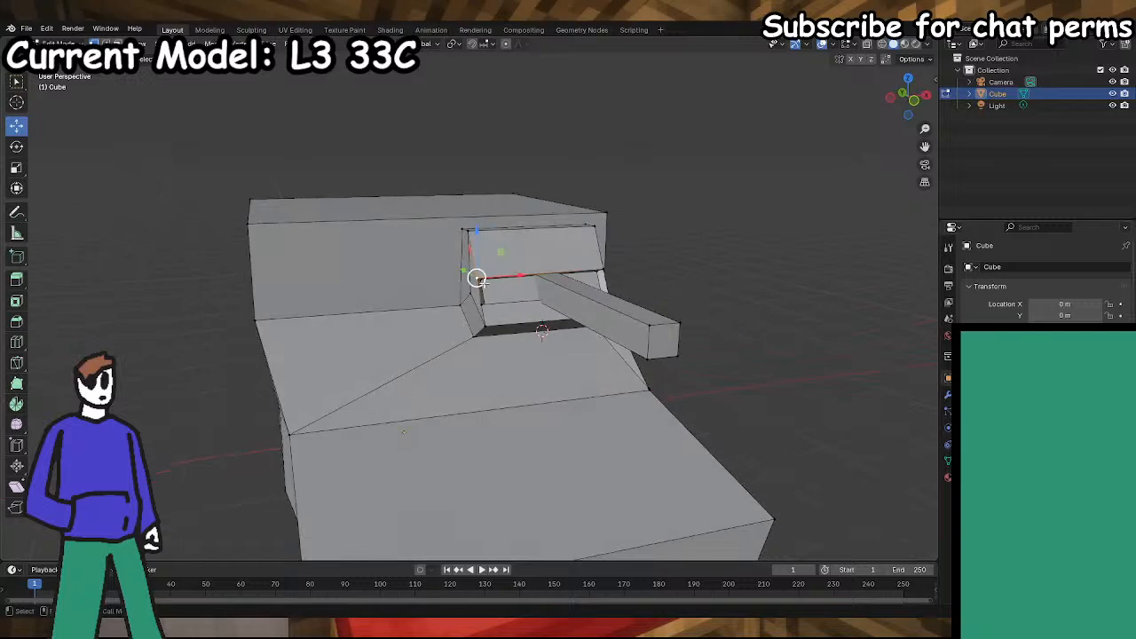
click(602, 271)
middle_drag(542, 348, 476, 277)
key(g)
key(y)
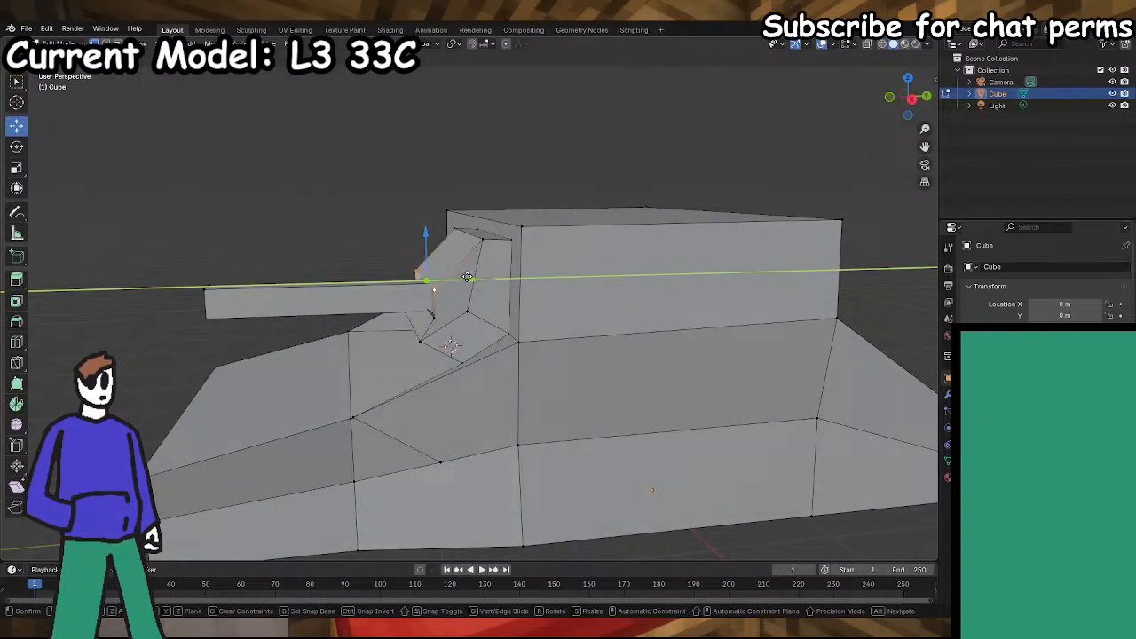
click(469, 278)
middle_drag(299, 187, 539, 237)
key(ctrl+s)
- Move the housing's lower front edge slightly along Z and save the file
middle_drag(550, 278, 441, 284)
key(ctrl+s)
key(g)
key(z)
drag(441, 284, 446, 289)
middle_drag(445, 289, 454, 330)
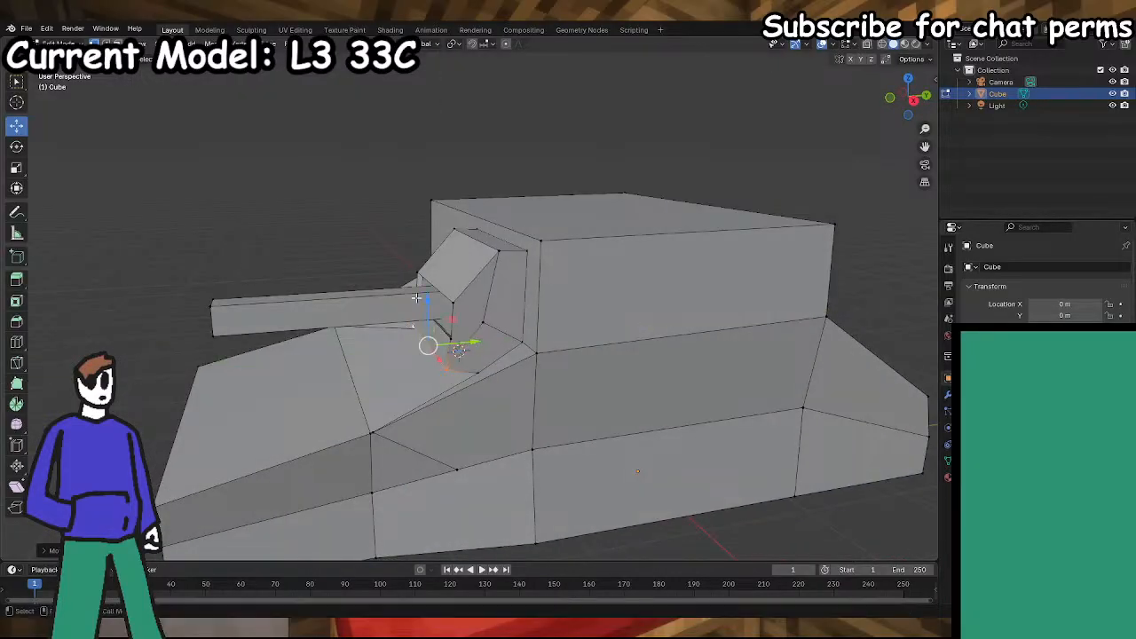
middle_drag(383, 281, 616, 323)
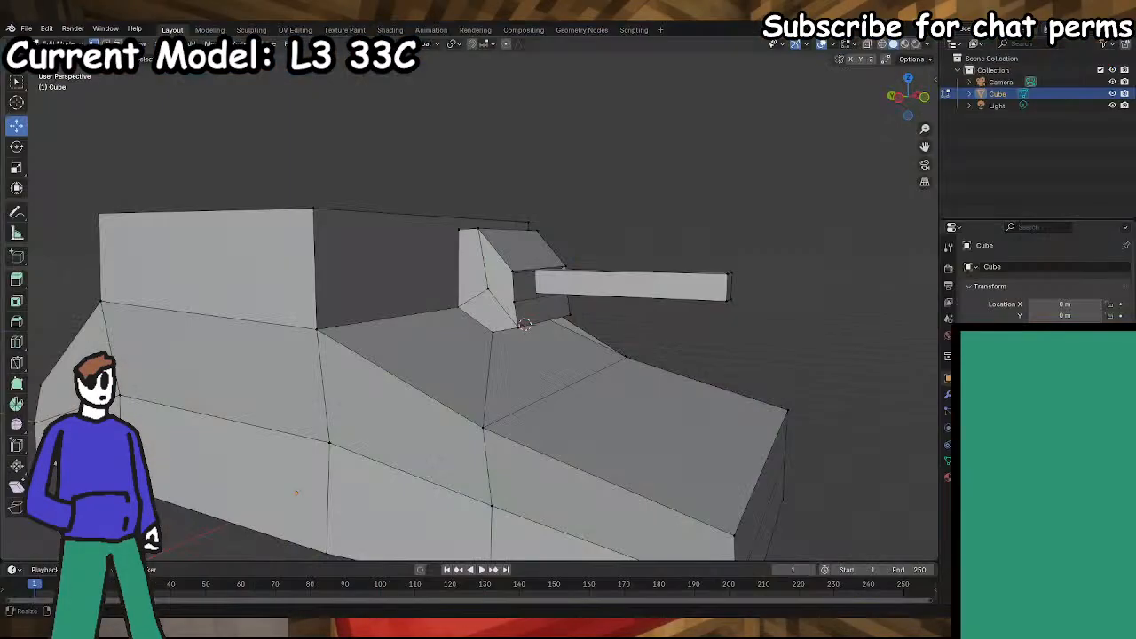
middle_drag(639, 400, 438, 415)
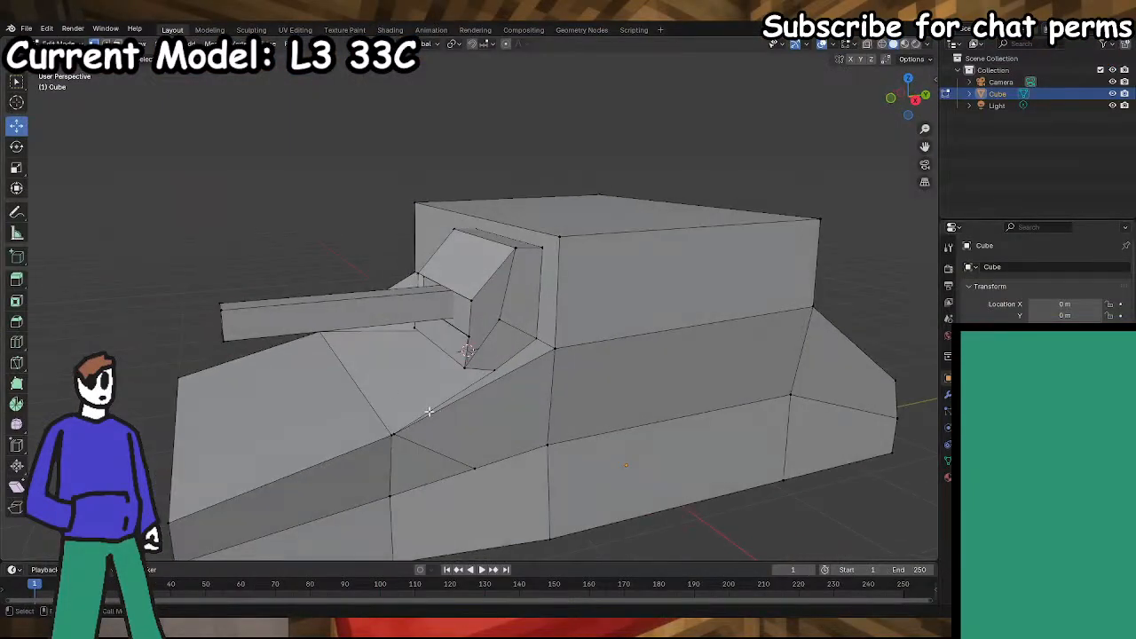
- Move the barrel's front end face outward along Y to lengthen the barrel, and save the file
middle_drag(235, 308, 300, 320)
click(293, 330)
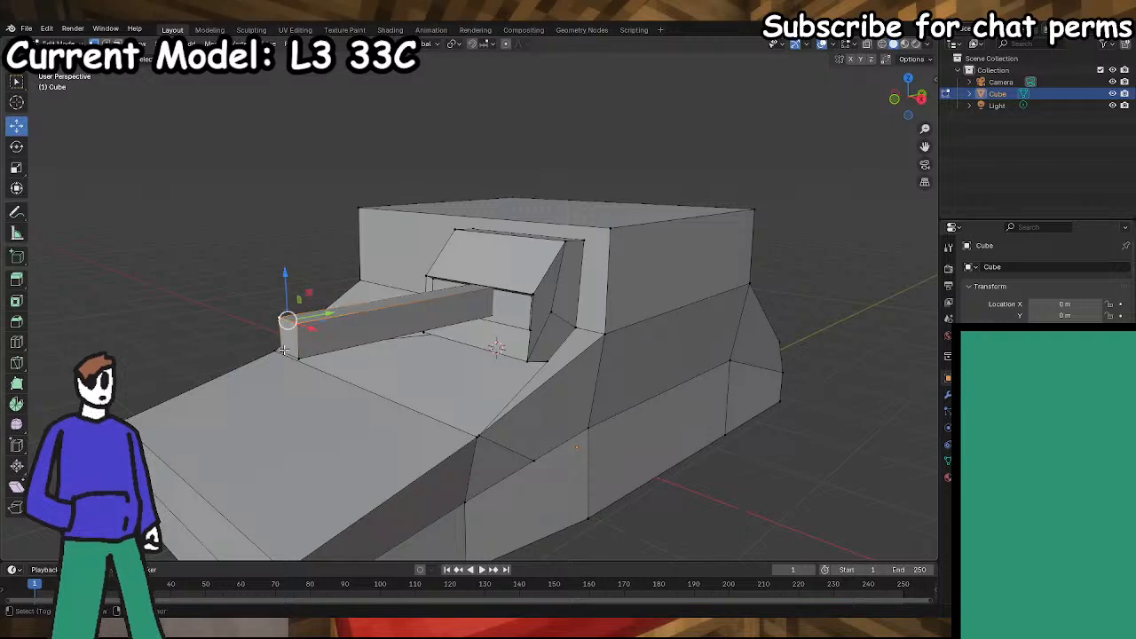
scroll(271, 368, down, 3)
key(s)
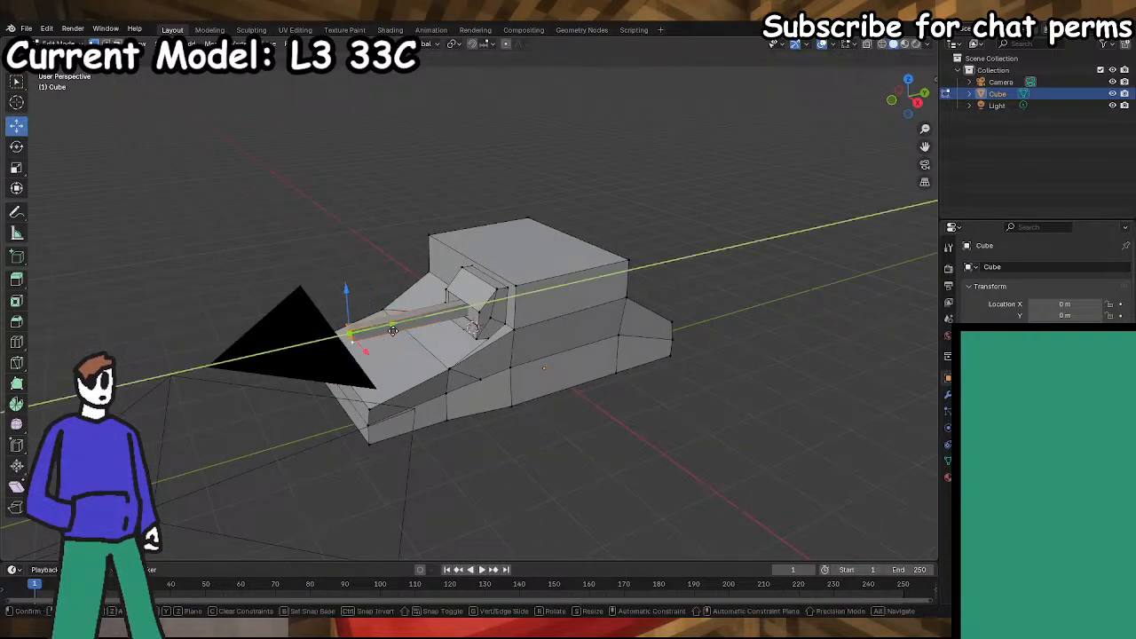
key(Escape)
middle_drag(415, 378, 816, 614)
key(ctrl+s)
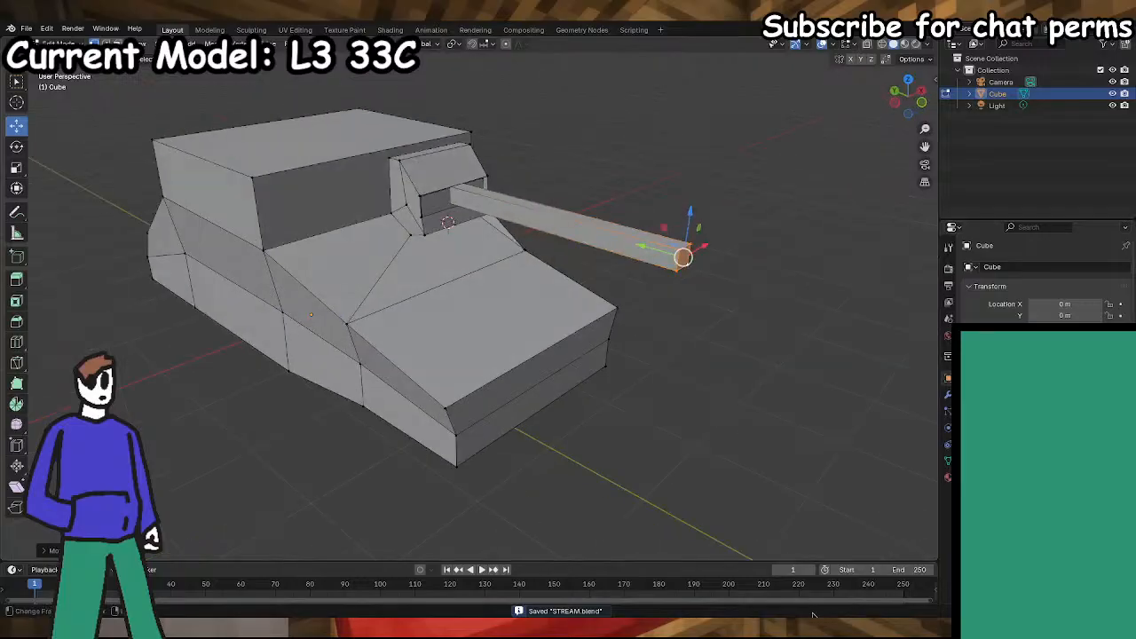
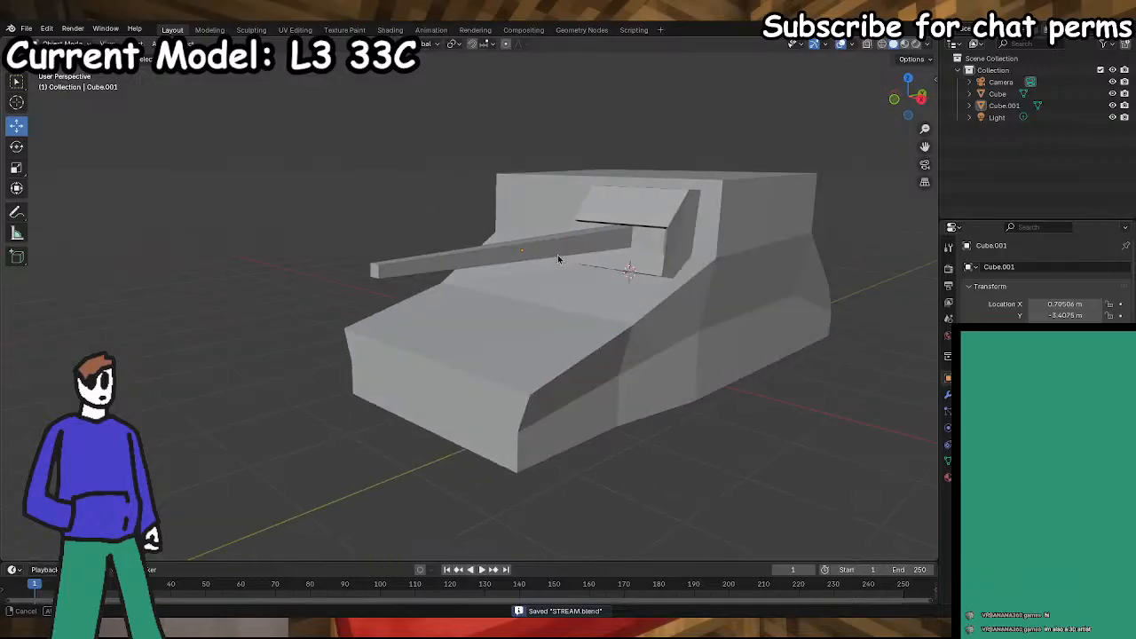
- Edit the separate barrel object, select its front end face, and move it slightly farther forward along Y
key(Tab)
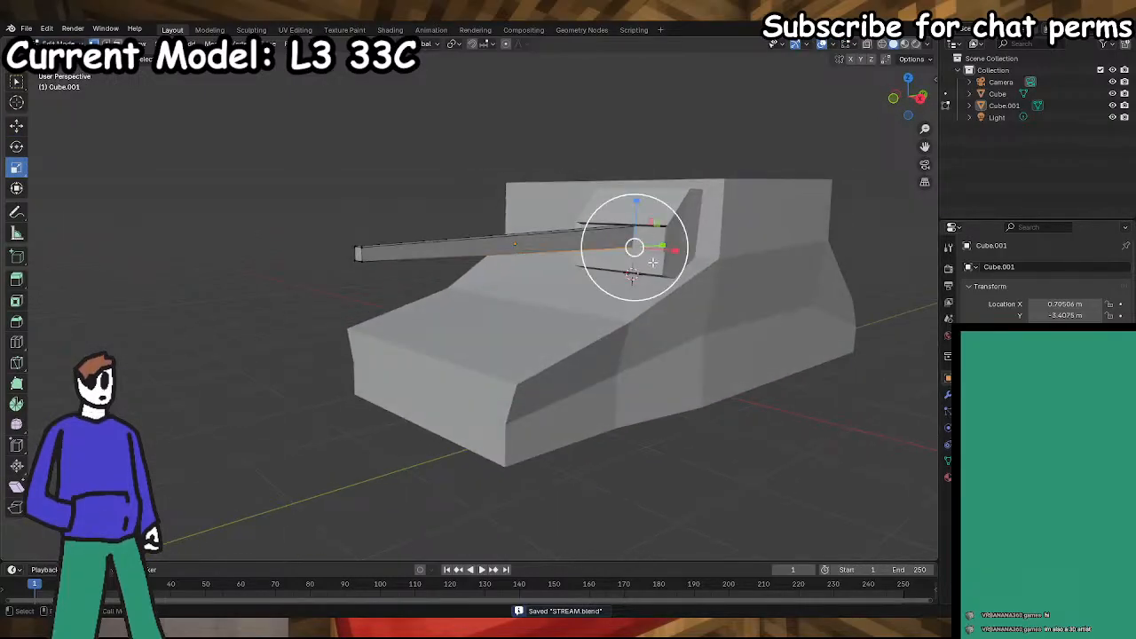
middle_drag(638, 220, 97, 177)
key(ctrl+s)
click(568, 259)
shift+click(554, 259)
shift+click(553, 246)
shift+click(567, 246)
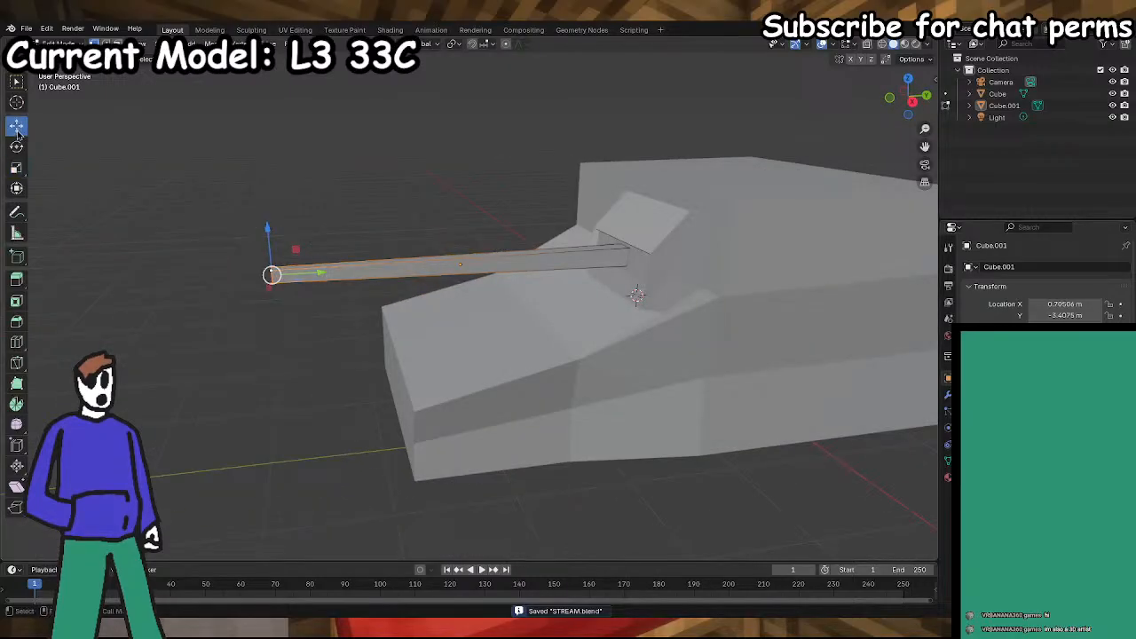
drag(320, 262, 306, 254)
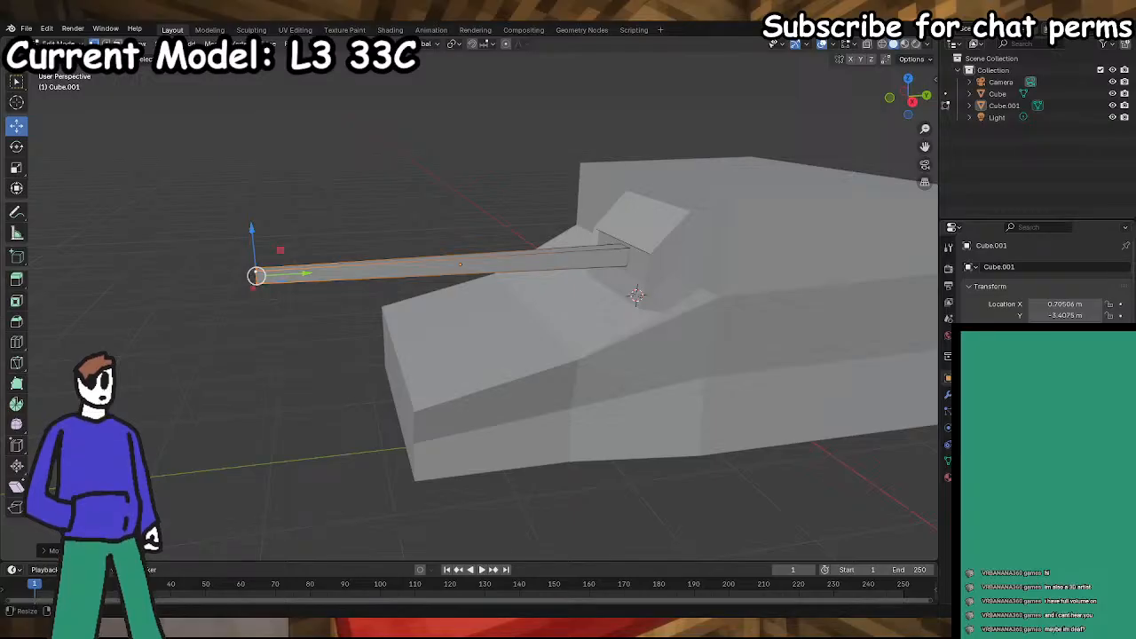
- Inset the barrel's front end face to form a smaller square inside it
middle_drag(396, 229, 606, 282)
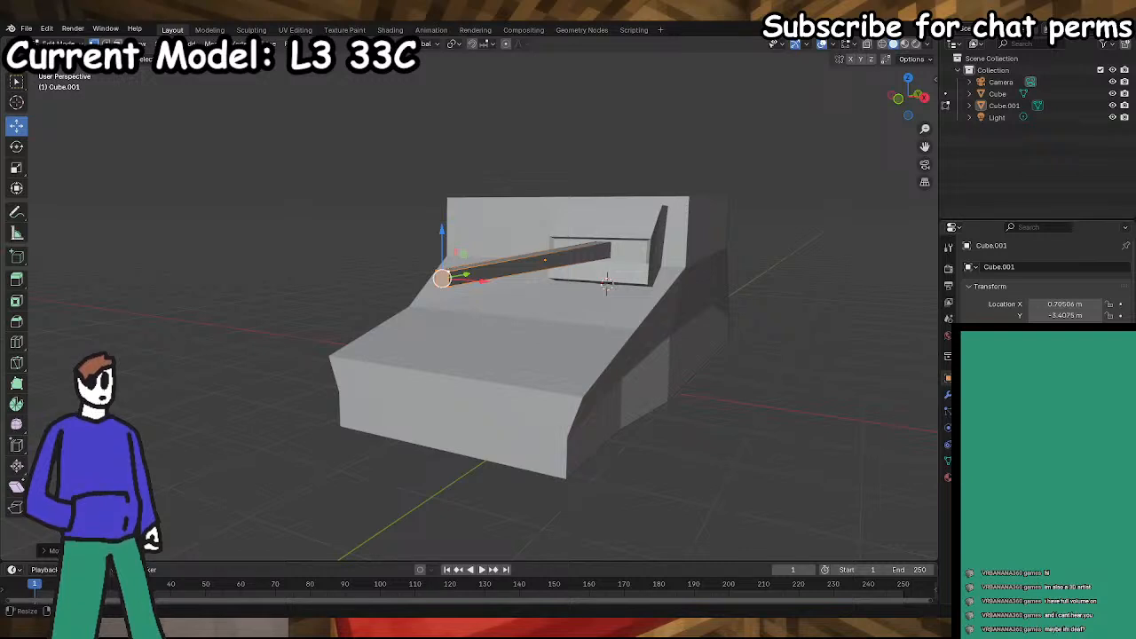
middle_drag(658, 500, 535, 407)
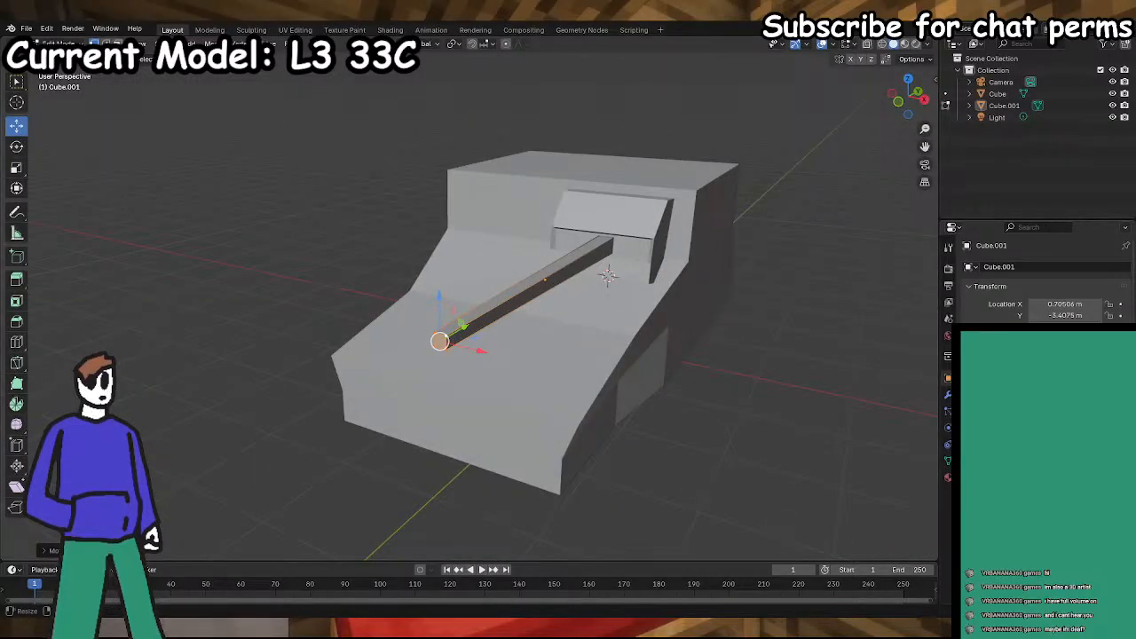
middle_drag(538, 514, 772, 572)
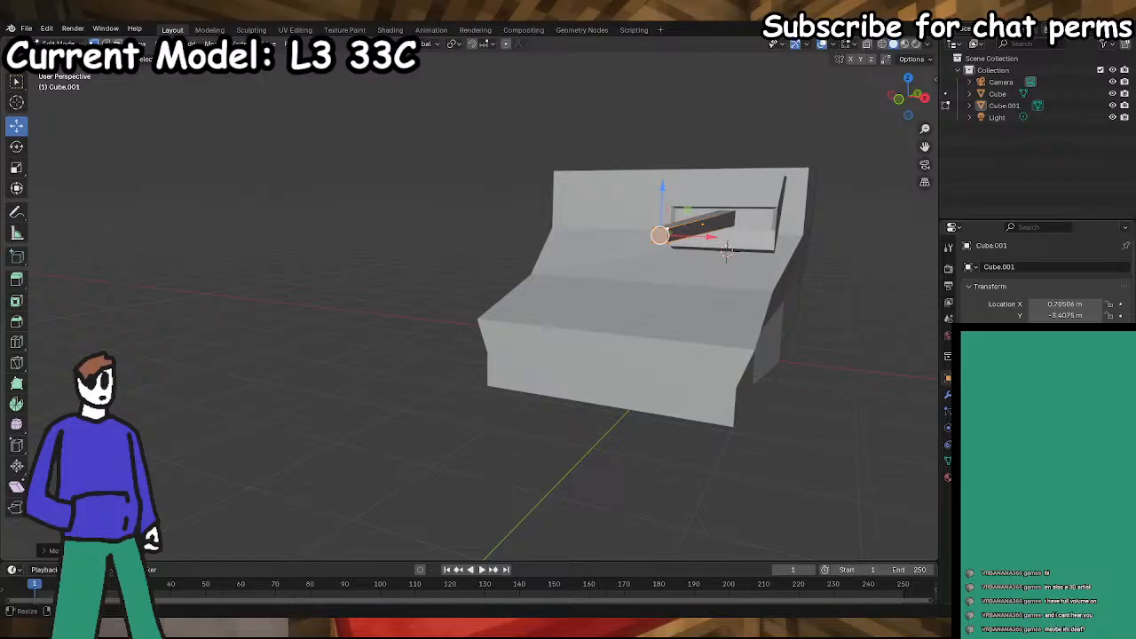
scroll(688, 465, up, 3)
shift+middle_drag(710, 406, 552, 421)
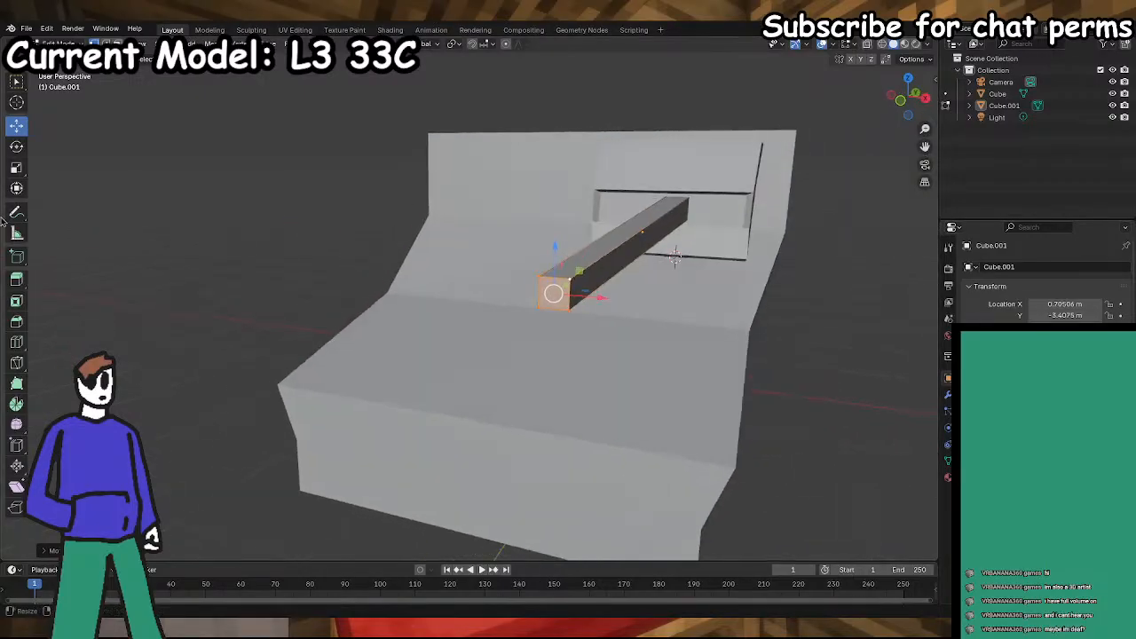
click(17, 301)
drag(568, 291, 585, 285)
middle_drag(535, 374, 503, 381)
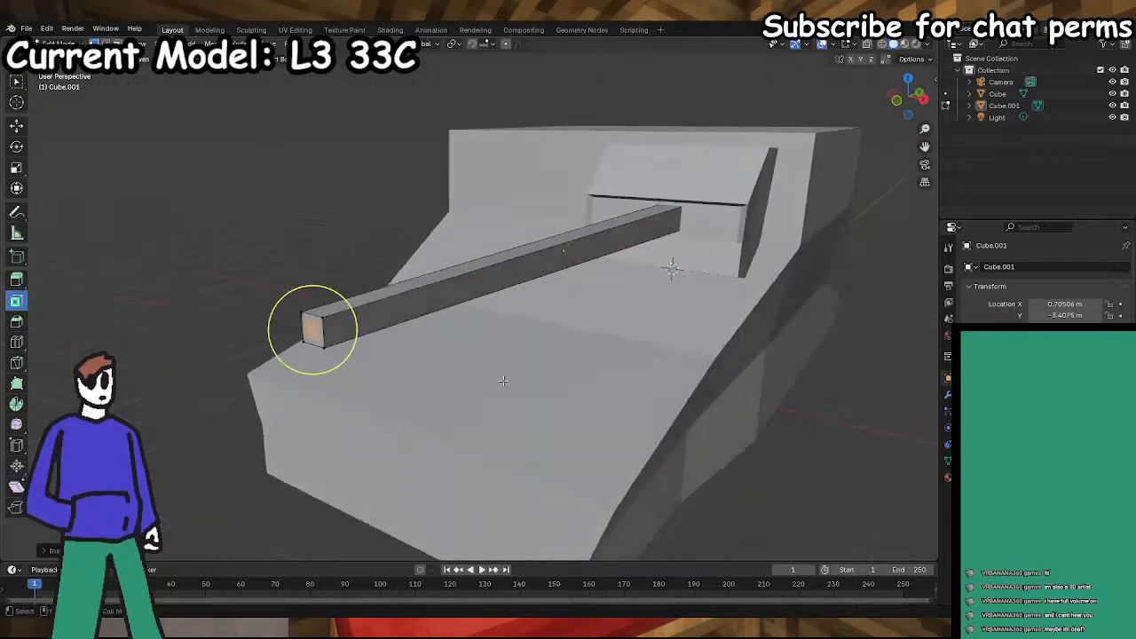
- Extrude the inset face forward into a thin muzzle section and rotate its end face slightly
click(16, 281)
scroll(258, 388, down, 1)
drag(332, 329, 286, 345)
middle_drag(252, 362, 221, 381)
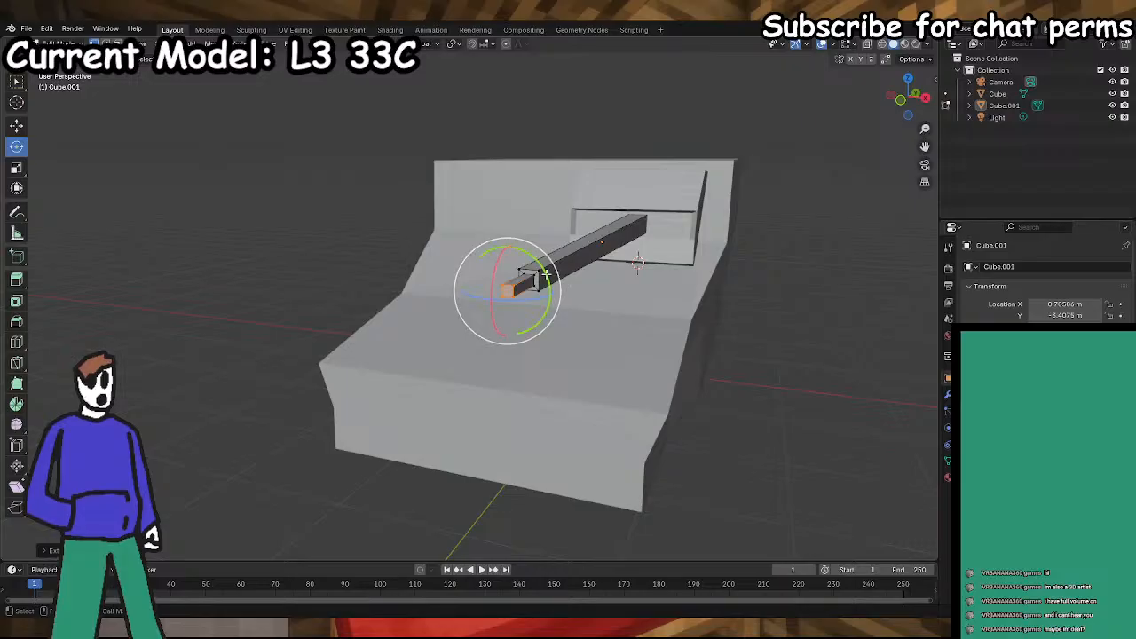
drag(553, 286, 556, 289)
drag(525, 333, 529, 335)
middle_drag(715, 393, 500, 372)
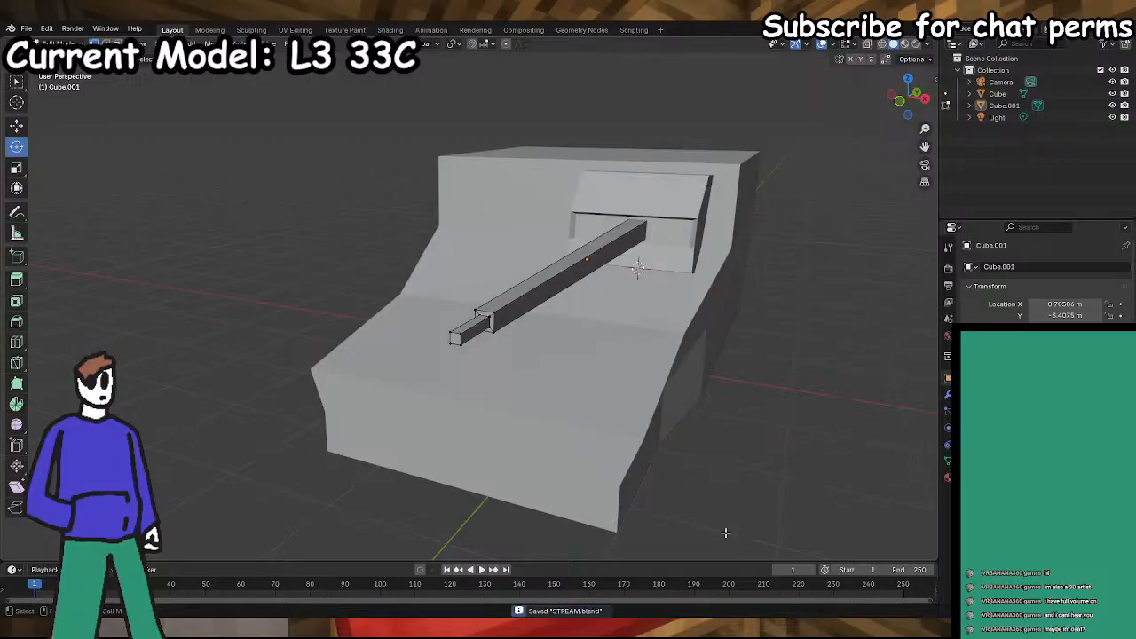
- Scale the muzzle's end face smaller and save the file
click(455, 336)
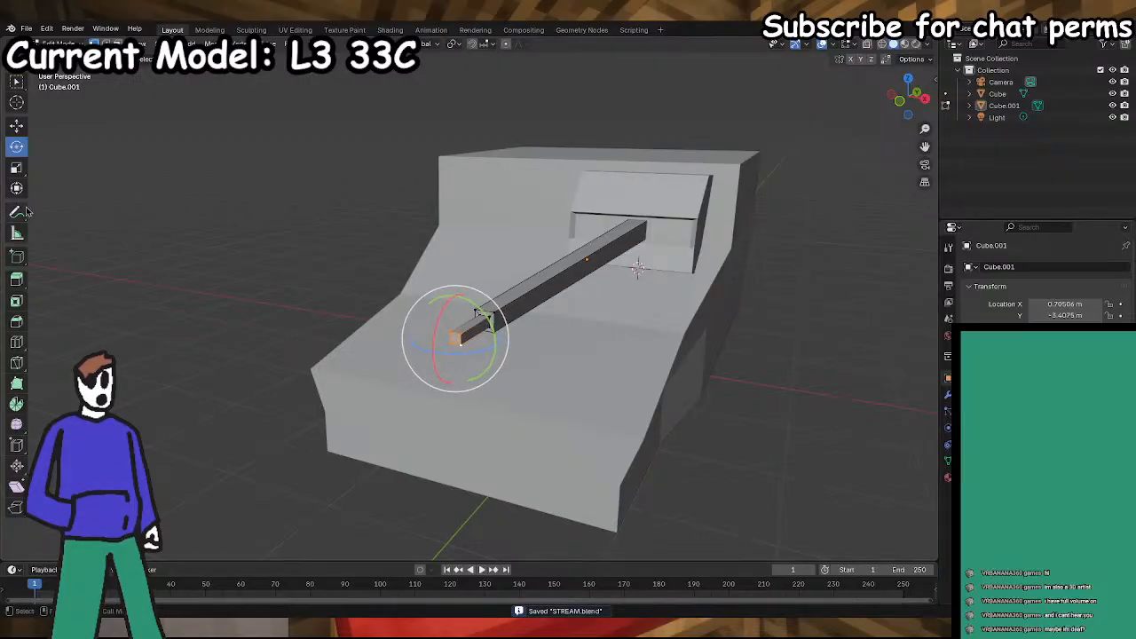
key(s)
click(657, 377)
click(657, 376)
middle_drag(657, 376, 530, 346)
key(ctrl+s)
- Move the rim where the barrel meets the muzzle slightly to form a taper, and save the file
middle_drag(459, 355, 636, 335)
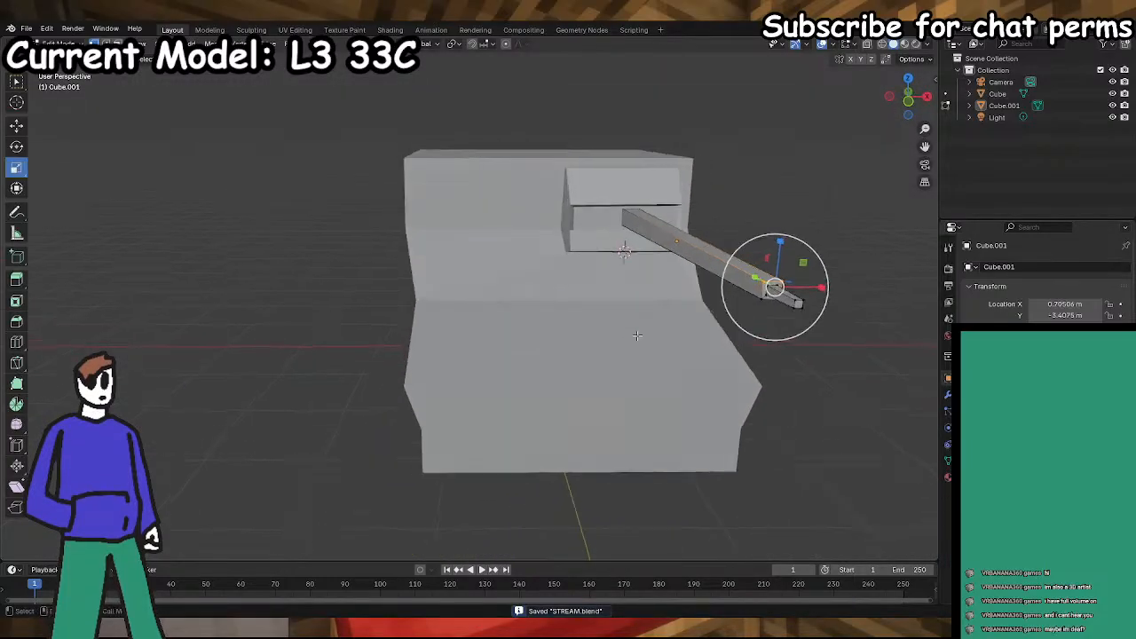
shift+click(759, 299)
middle_drag(760, 300, 657, 375)
click(17, 126)
drag(779, 314, 775, 317)
middle_drag(790, 425, 523, 257)
key(ctrl+s)
- Leave the barrel's mesh editing, select the hull object Cube, save the file, and edit the hull's mesh
scroll(613, 345, down, 4)
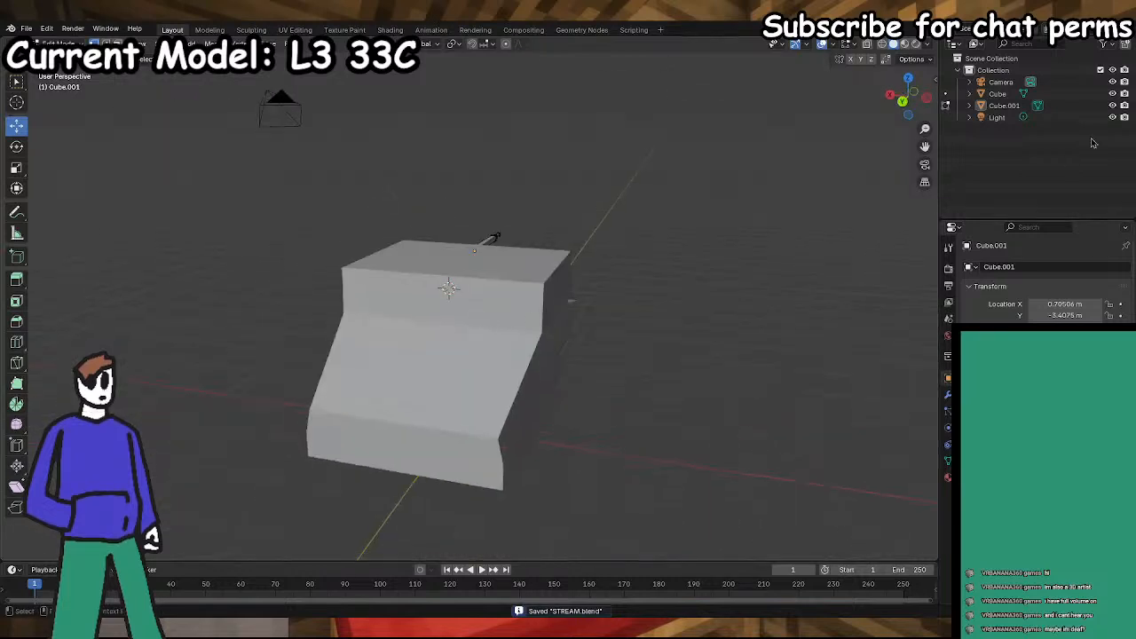
click(991, 95)
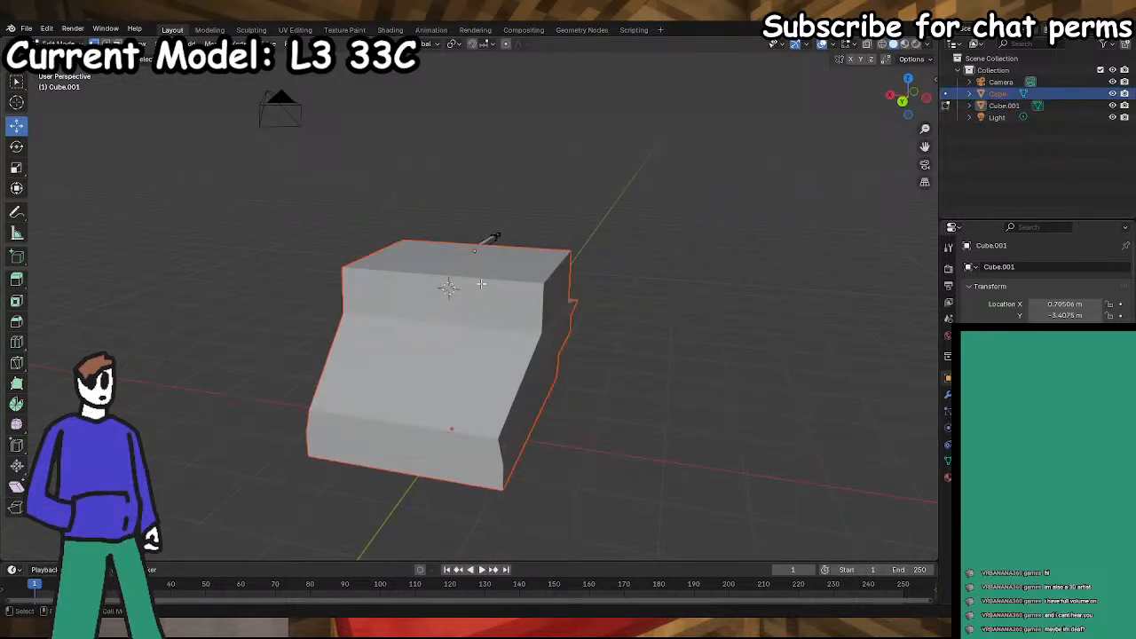
click(67, 43)
click(55, 75)
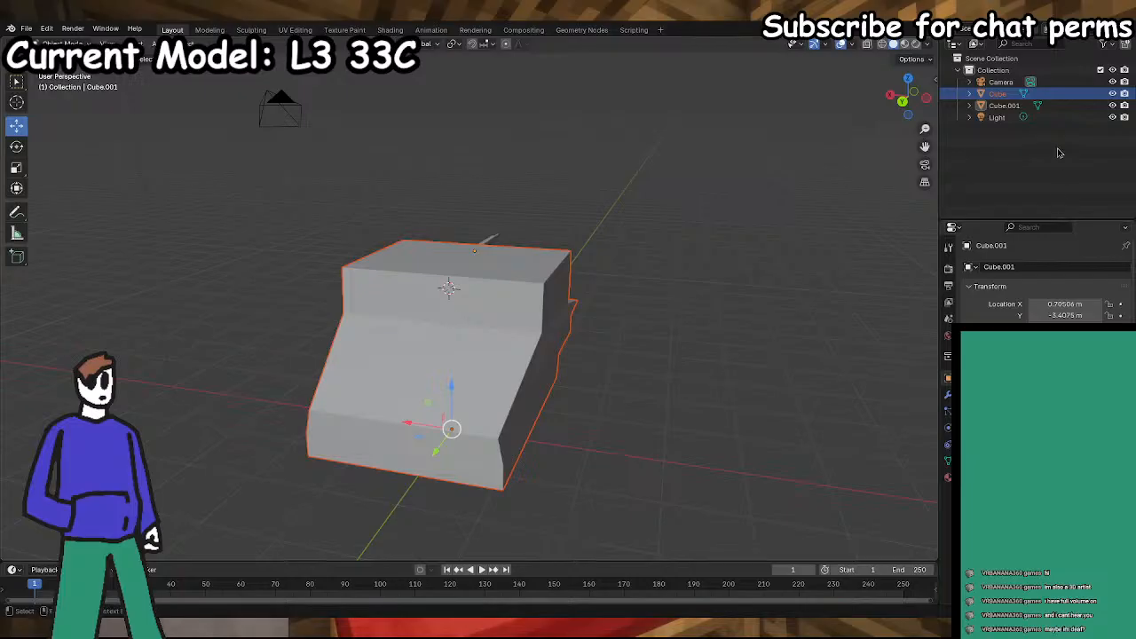
click(998, 94)
key(ctrl+s)
click(67, 44)
click(56, 72)
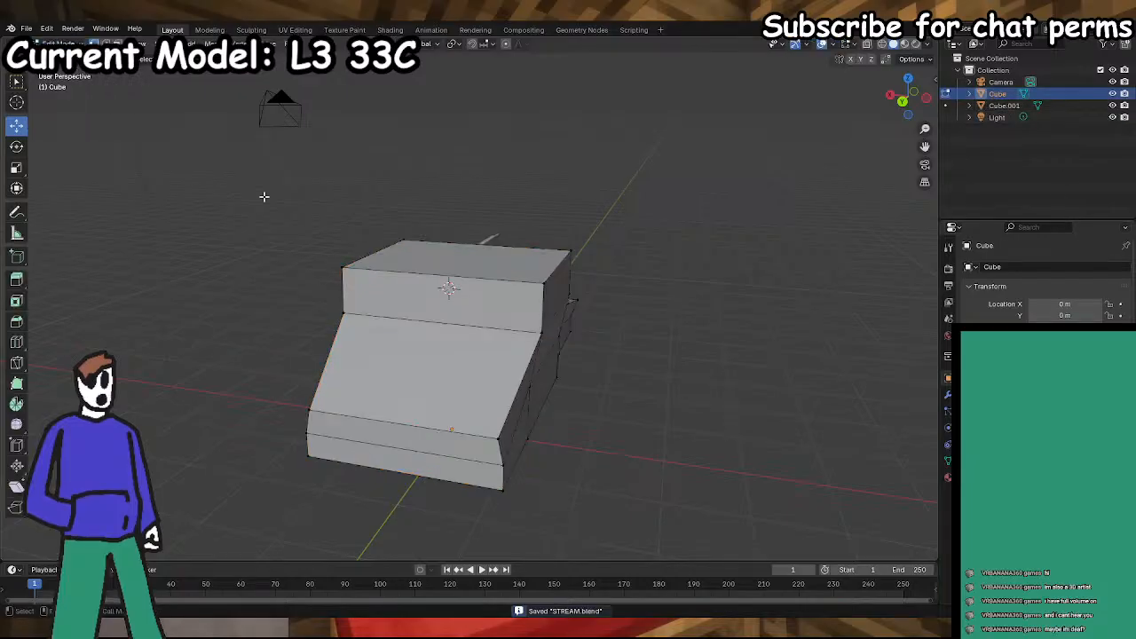
- Scale the upper block's top rear edge narrower along X
middle_drag(462, 297, 555, 281)
shift+click(415, 282)
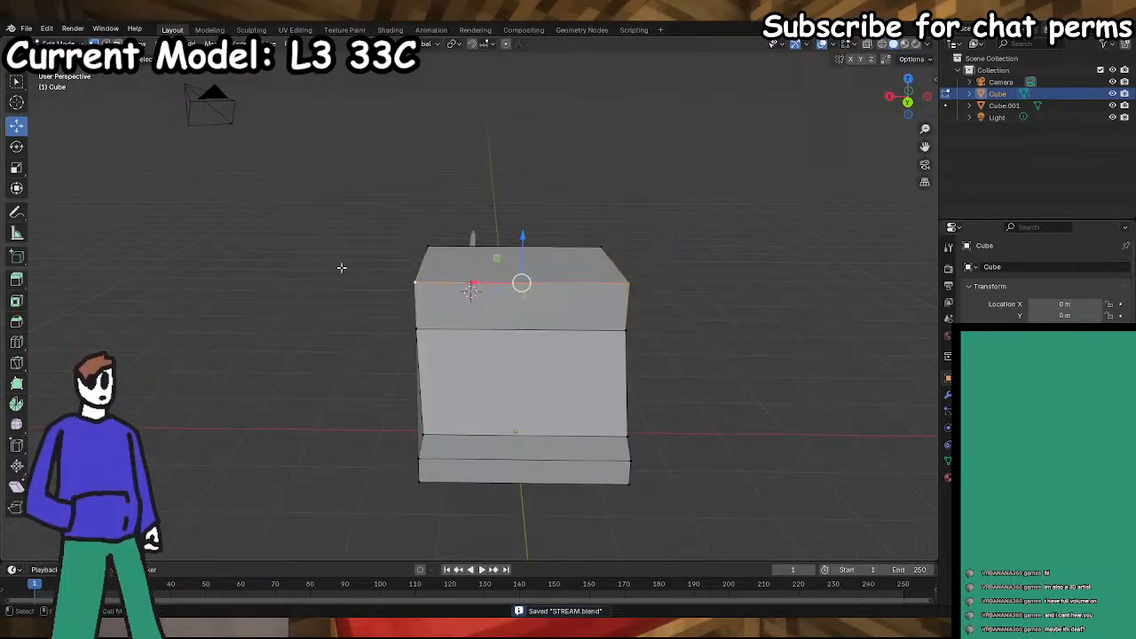
key(s)
key(x)
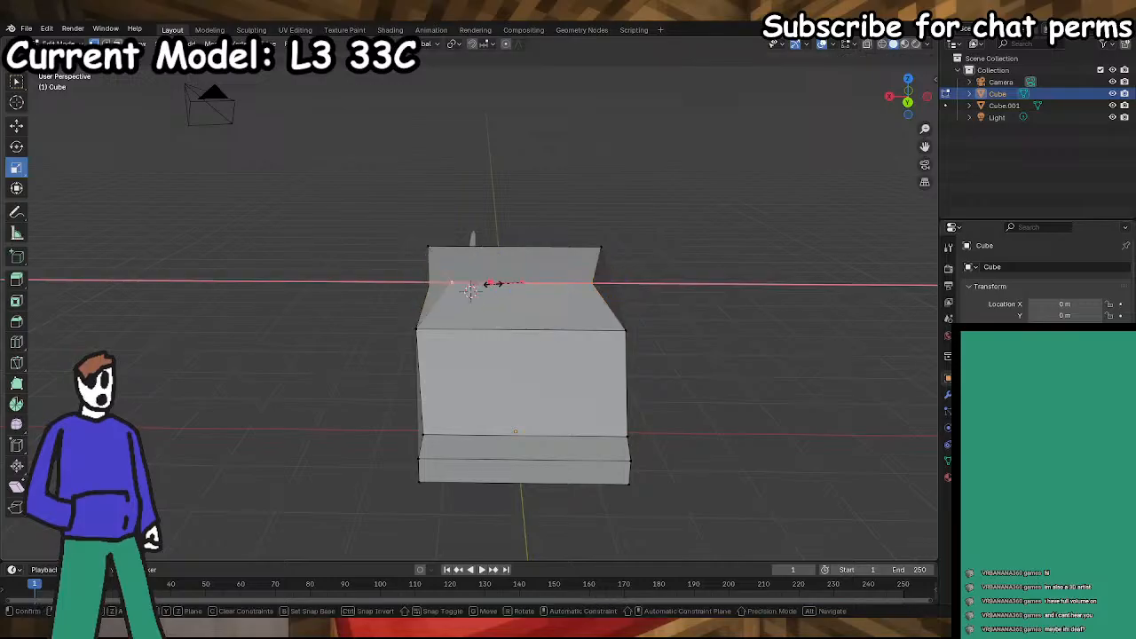
click(481, 283)
click(315, 307)
- Scale the upper block's lower rear edge slightly narrower along X and save the file
middle_drag(311, 312, 283, 353)
click(417, 320)
shift+click(623, 322)
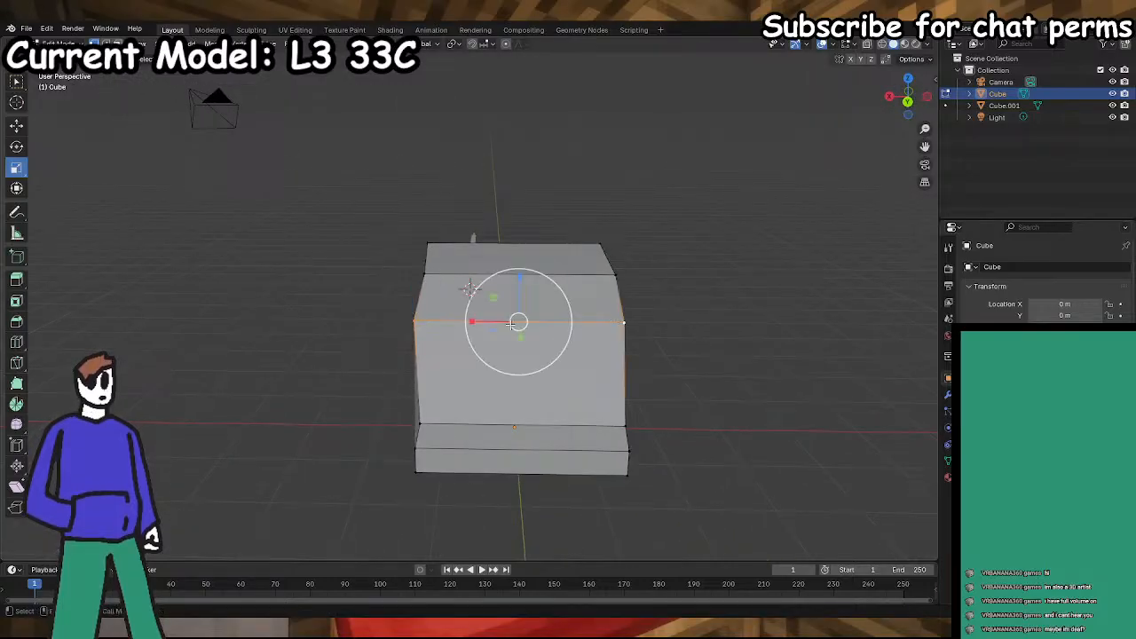
drag(477, 322, 483, 323)
click(334, 332)
middle_drag(321, 362, 362, 382)
key(ctrl+s)
scroll(362, 381, up, 5)
middle_drag(200, 355, 414, 296)
scroll(356, 341, down, 5)
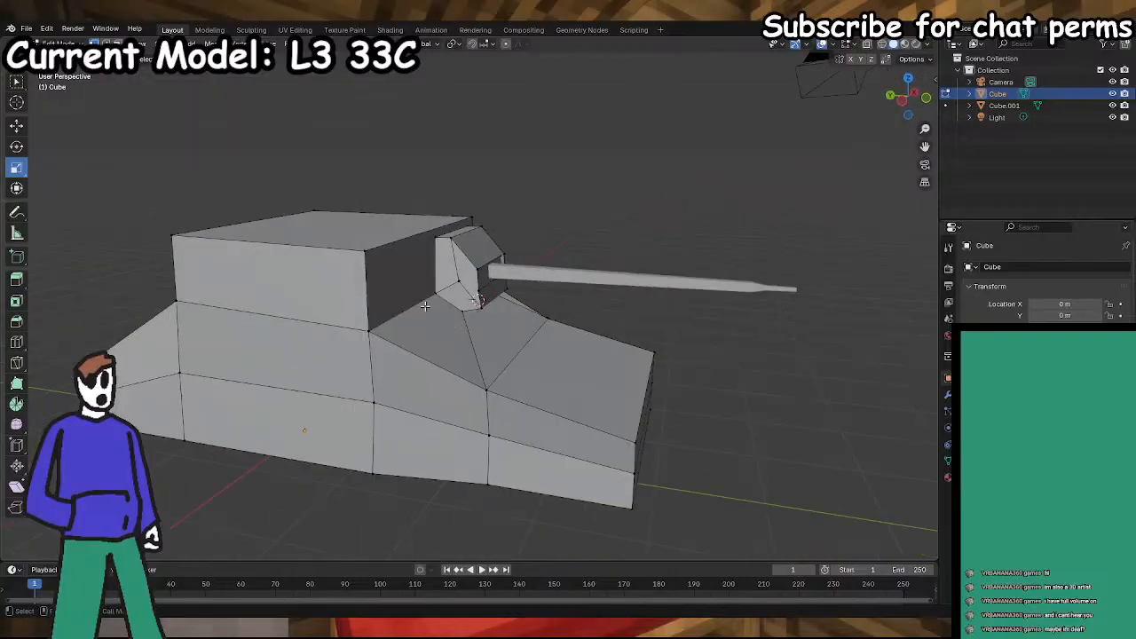
- Preview the model in rendered shading and switch the viewport to material preview shading
middle_drag(708, 306, 887, 293)
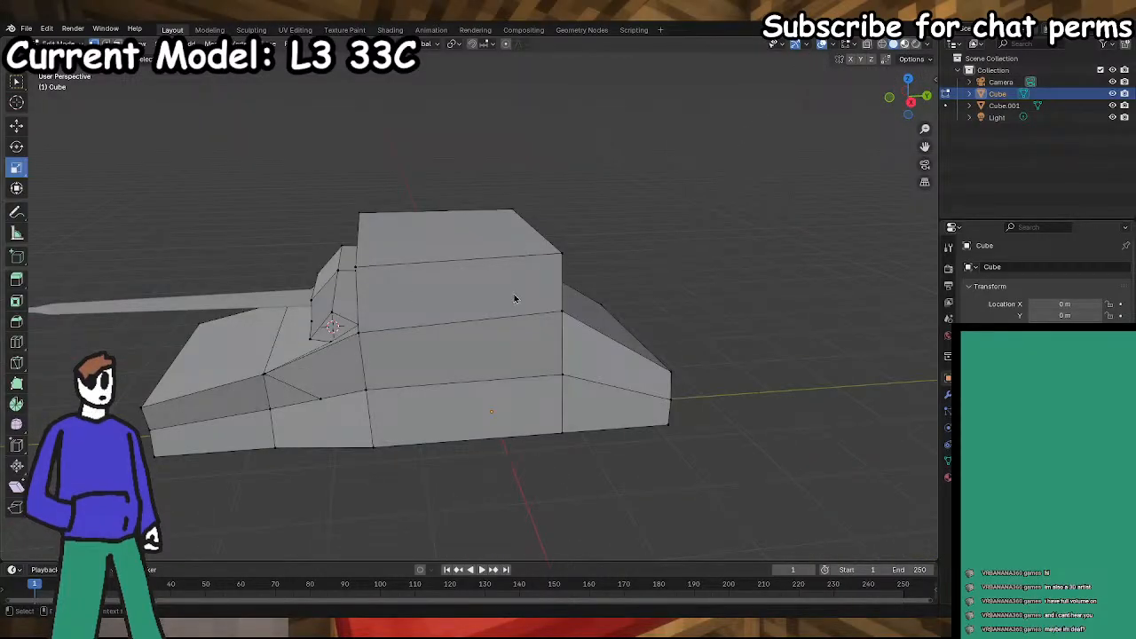
middle_drag(78, 330, 177, 331)
mouse_move(678, 252)
middle_down()
mouse_move(761, 252)
mouse_move(690, 241)
middle_up()
click(916, 44)
mouse_move(664, 289)
middle_down()
mouse_move(589, 295)
mouse_move(657, 231)
mouse_move(716, 265)
mouse_move(593, 292)
middle_up()
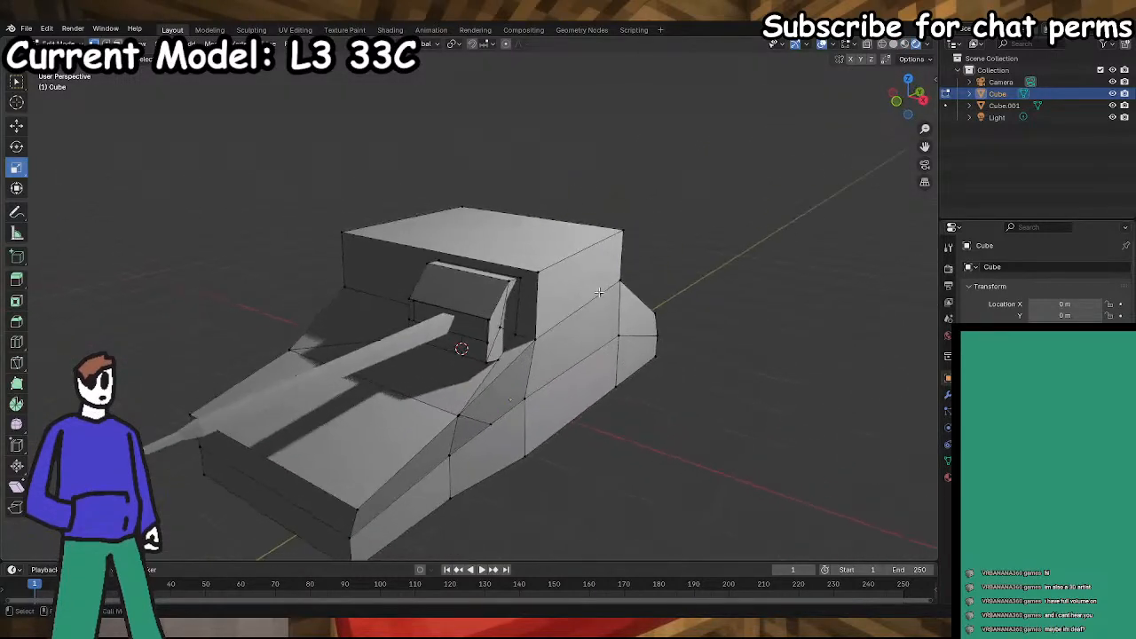
click(892, 45)
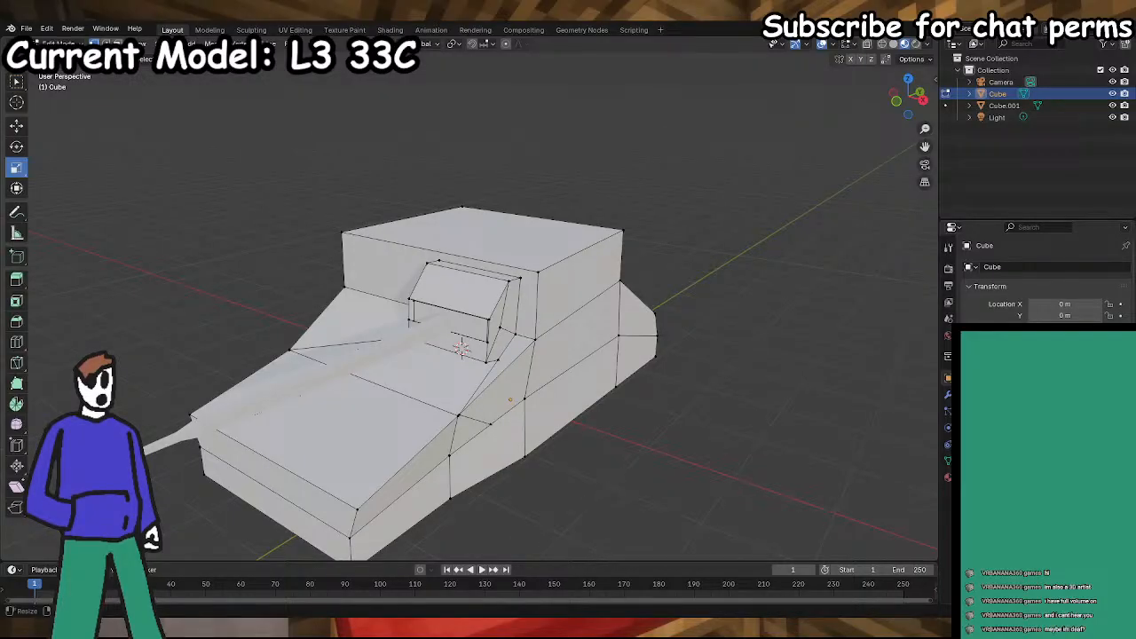
middle_drag(586, 487, 328, 362)
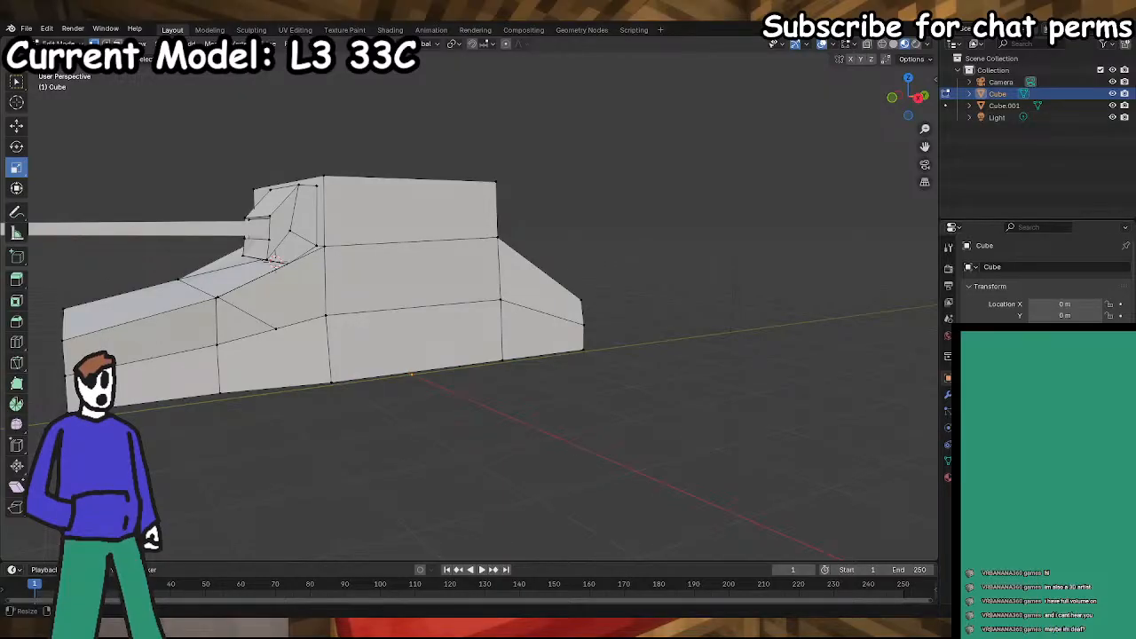
middle_drag(575, 364, 507, 317)
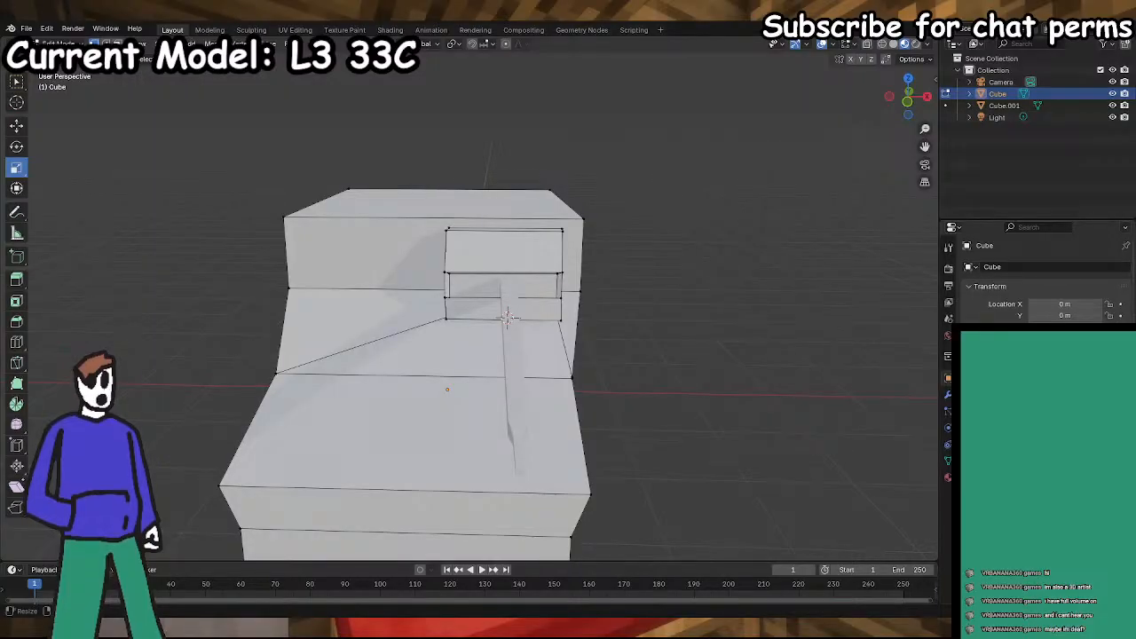
- Select the four corners at the upper block's base and lower them slightly along Z
middle_drag(507, 317, 556, 385)
click(482, 321)
middle_drag(481, 320, 459, 336)
shift+click(533, 304)
middle_drag(413, 382, 520, 389)
shift+click(395, 349)
middle_drag(395, 350, 437, 343)
shift+click(362, 315)
drag(501, 265, 503, 286)
click(312, 282)
- Undo the last lowering of the upper block's base corners, lower them by a smaller amount, and save the file
middle_drag(360, 331, 426, 329)
key(ctrl+z)
key(ctrl+z)
drag(512, 269, 512, 278)
click(299, 304)
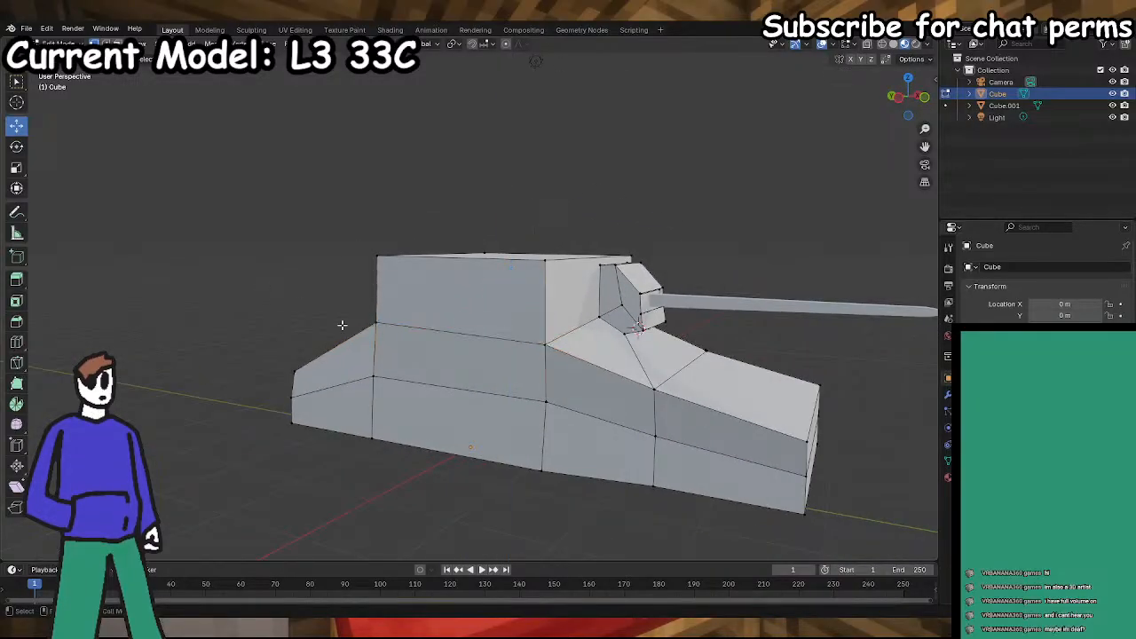
middle_drag(299, 304, 560, 480)
key(ctrl+s)
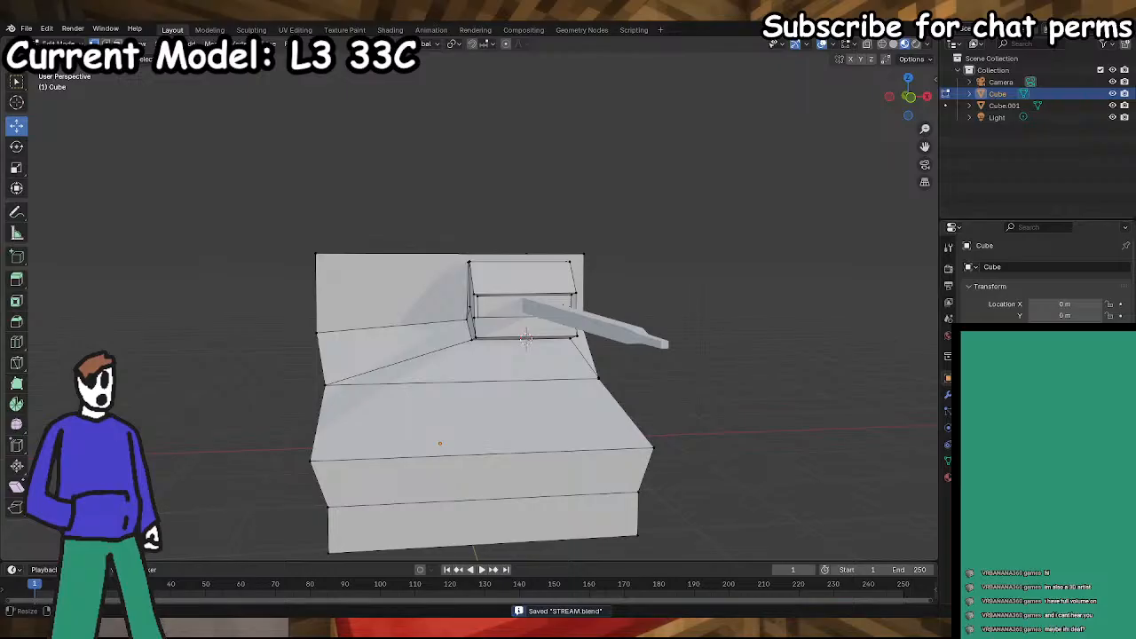
- Scale the vertices of the hull's rear end narrower along X and save the file
middle_drag(496, 395, 652, 391)
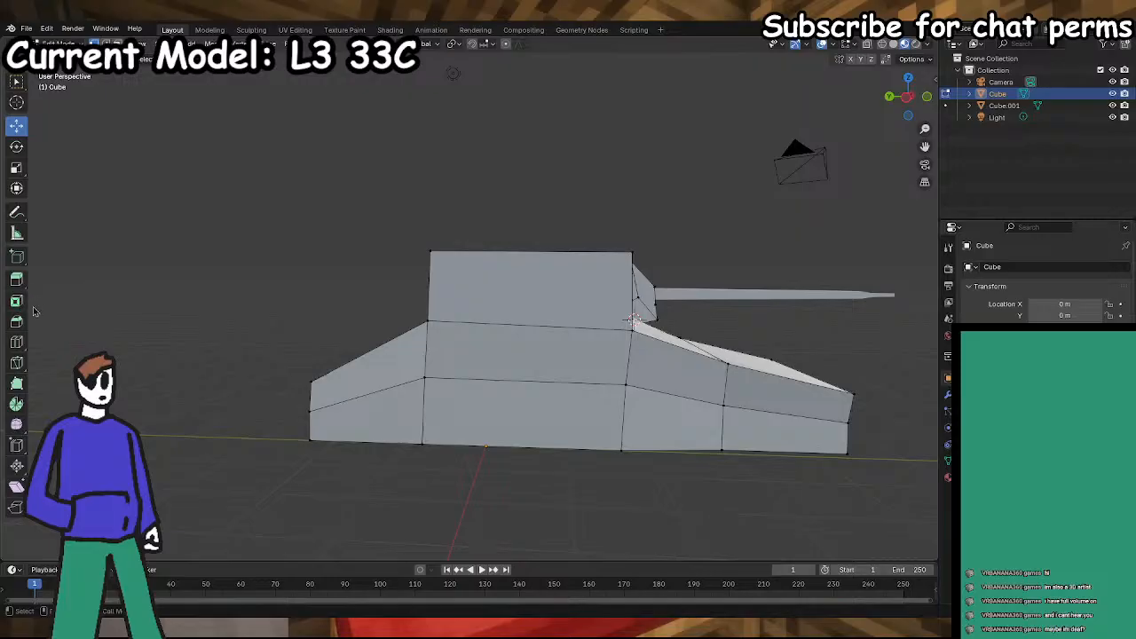
middle_drag(477, 435, 404, 411)
click(524, 395)
shift+click(622, 416)
shift+click(392, 445)
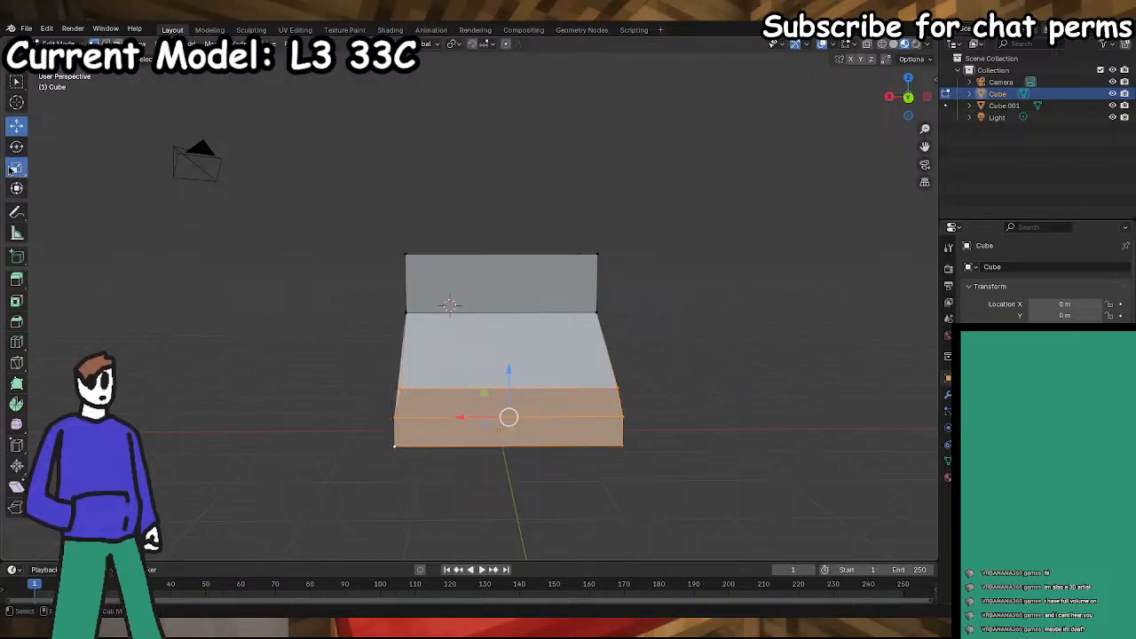
drag(572, 429, 544, 418)
key(Escape)
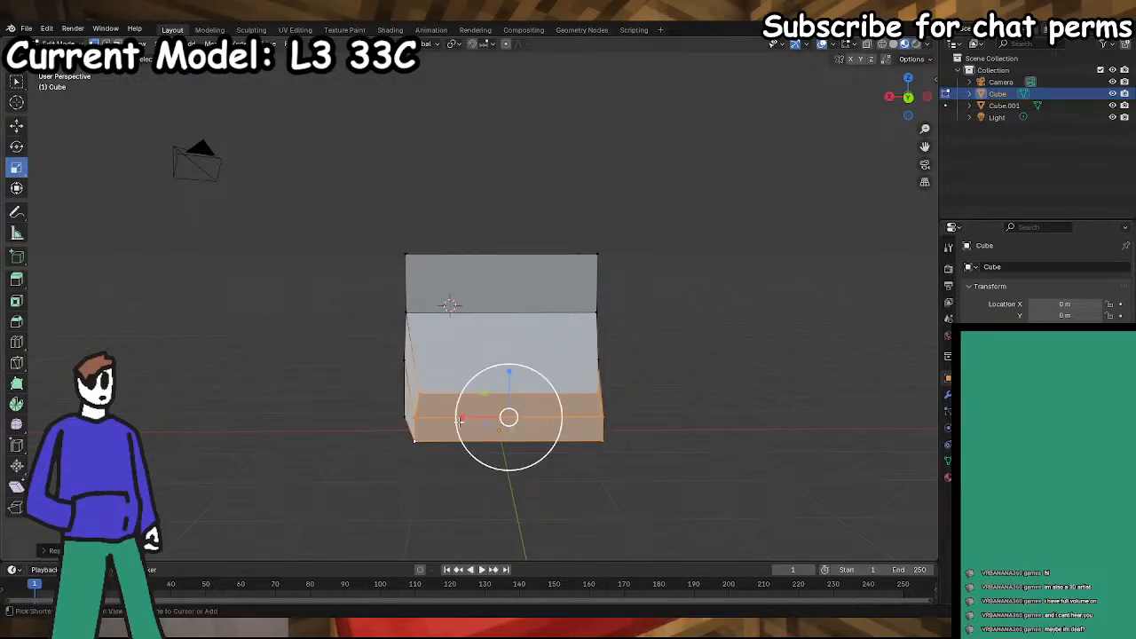
drag(455, 417, 743, 411)
key(Escape)
click(742, 410)
middle_drag(742, 410, 493, 436)
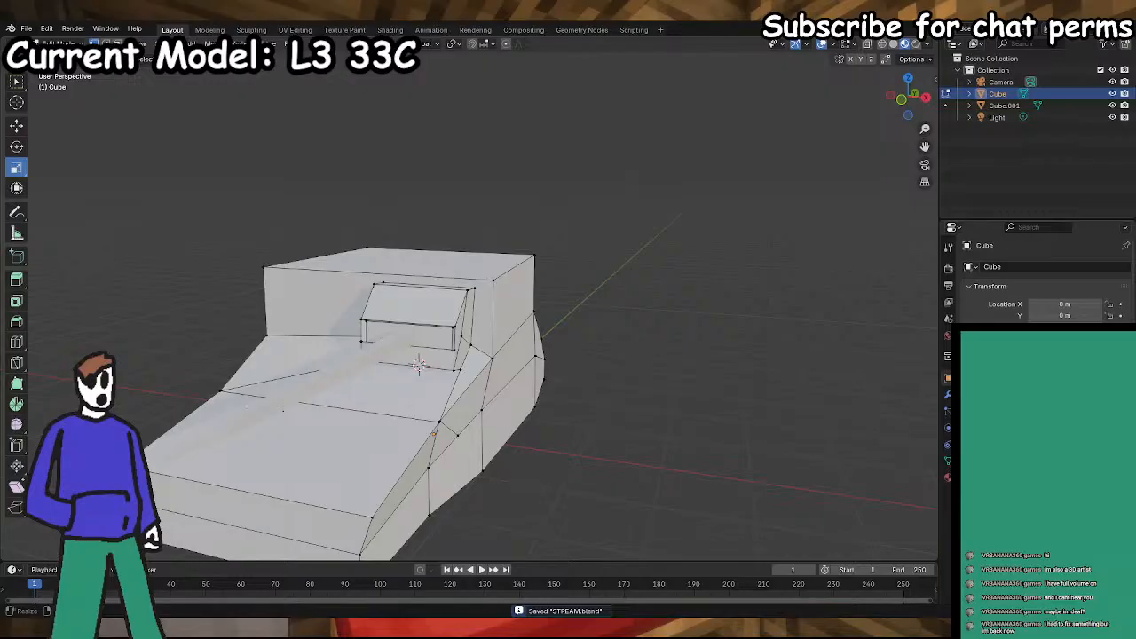
- Leave mesh editing, join the barrel object Cube.001 into the hull object Cube, and save the file
middle_drag(451, 245, 718, 279)
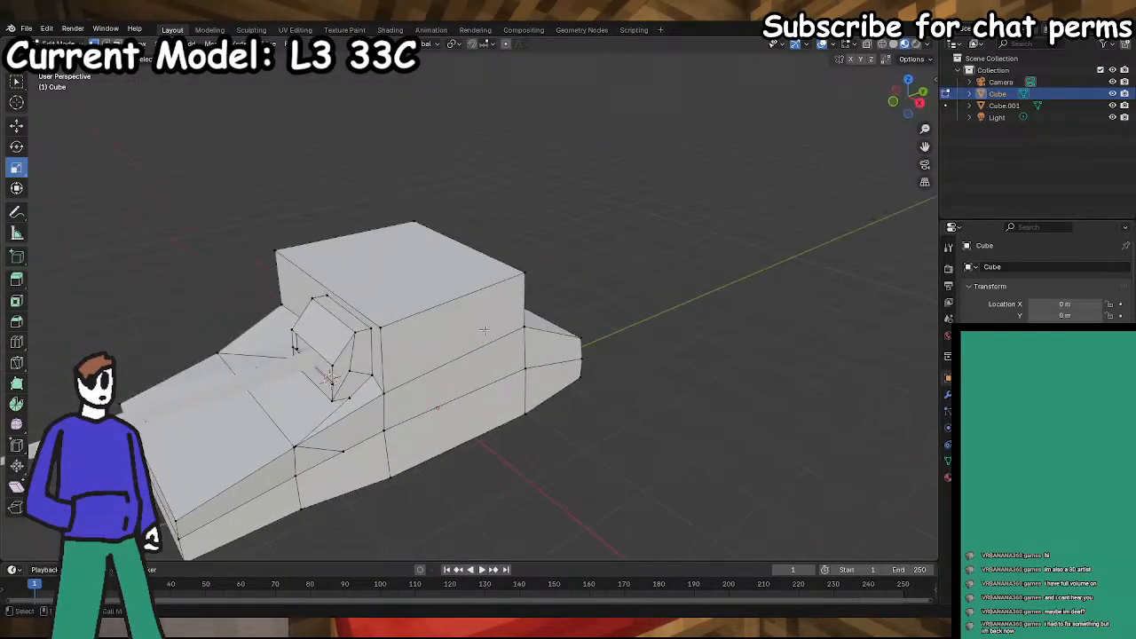
click(1011, 106)
key(Tab)
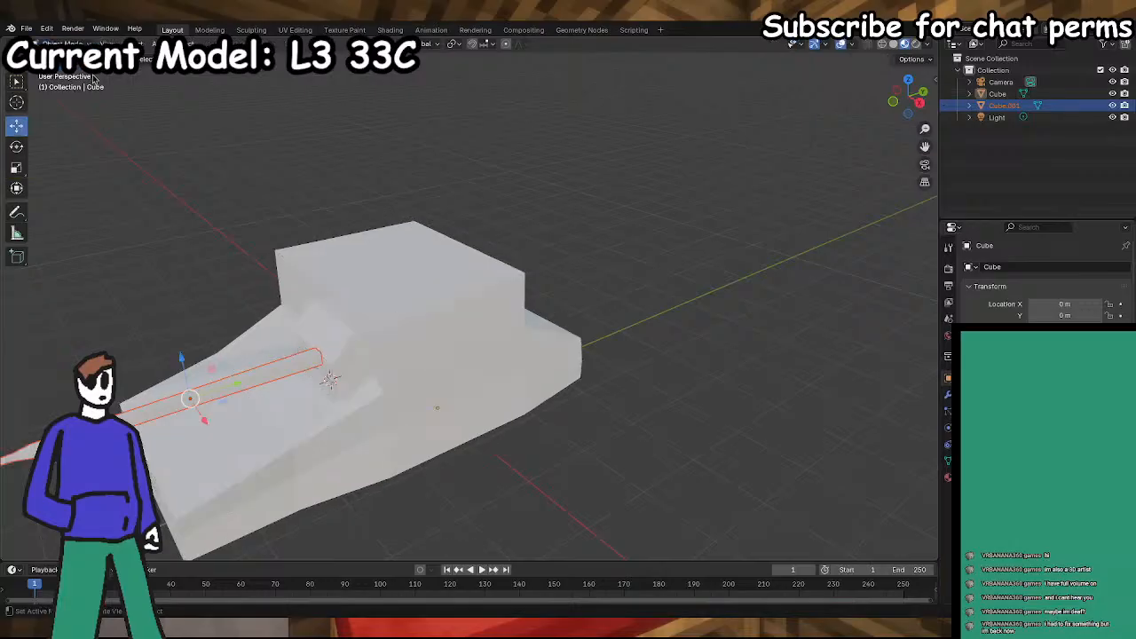
click(1007, 107)
middle_drag(631, 345, 660, 316)
shift+click(524, 355)
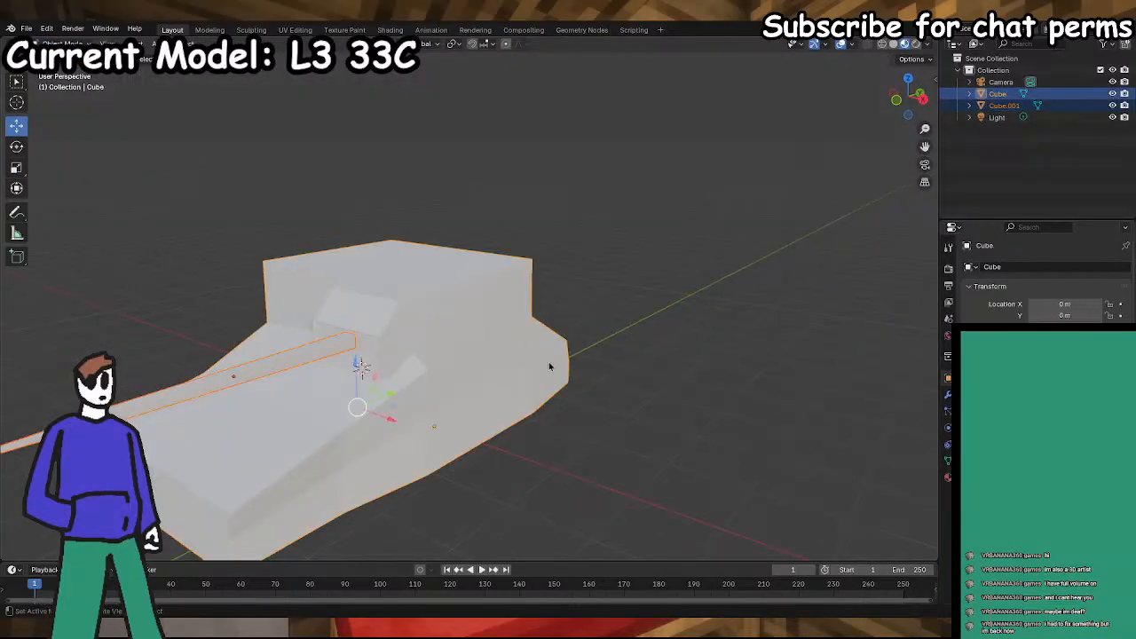
right_click(426, 343)
mouse_move(455, 440)
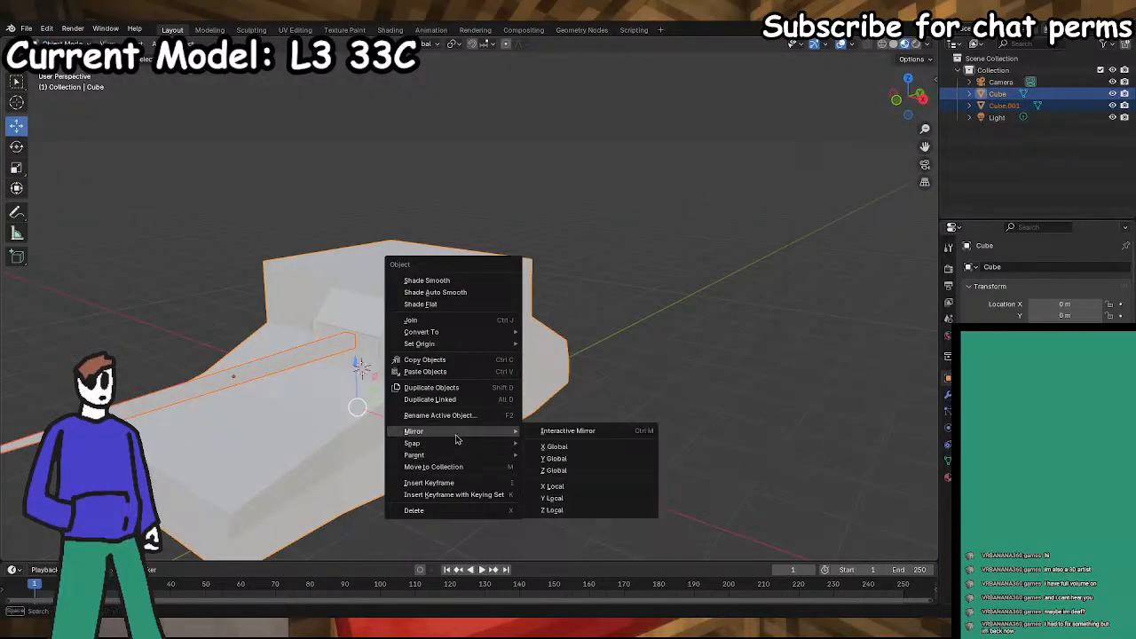
right_click(405, 392)
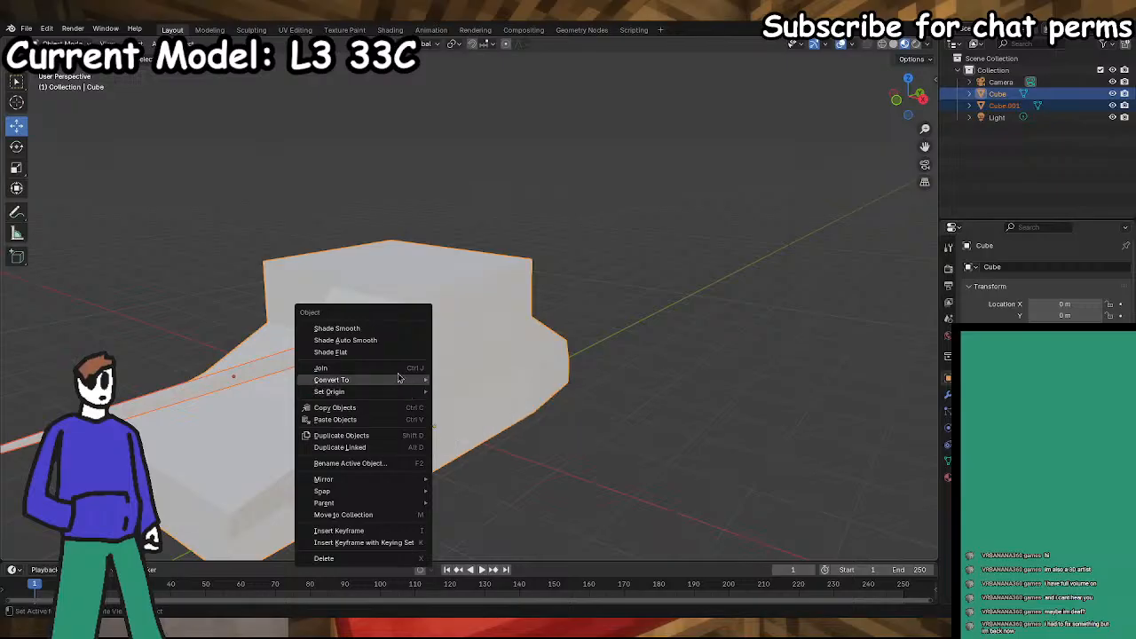
click(402, 368)
middle_drag(404, 354, 477, 325)
key(ctrl+s)
- Inspect the joined mesh in Edit Mode, return to Object Mode, and save the file
click(62, 44)
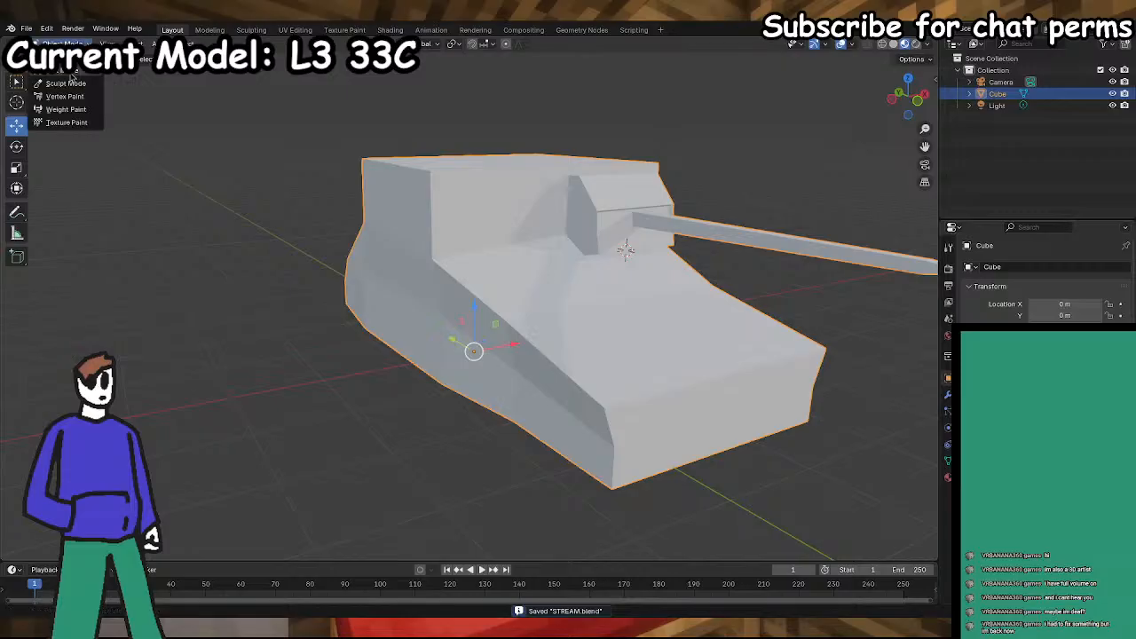
click(62, 80)
middle_drag(426, 266, 365, 249)
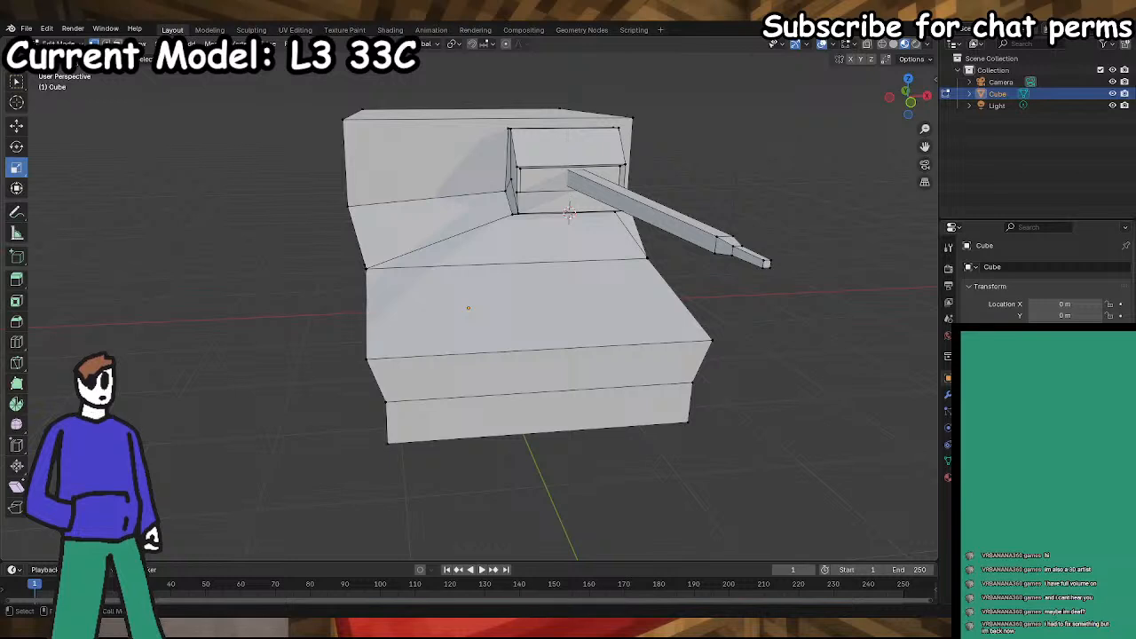
click(62, 44)
click(63, 59)
key(ctrl+s)
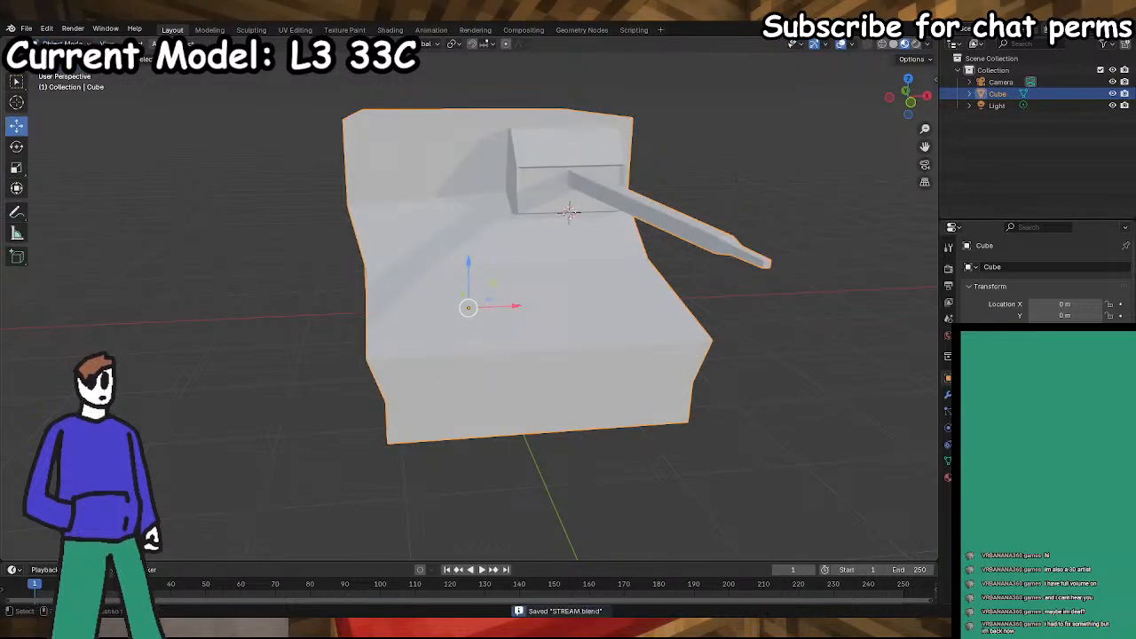
- Add a new cube mesh at the 3D cursor
click(158, 44)
mouse_move(182, 59)
click(279, 82)
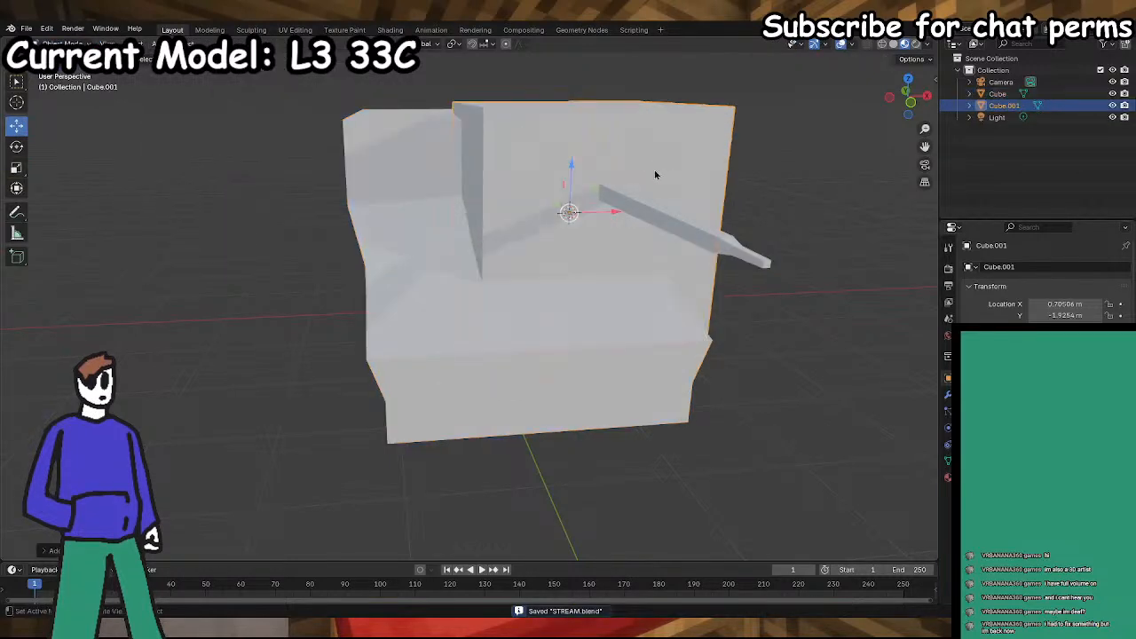
- Move the new cube beside the hull to about -2.16 m on X, lower it along Z, and start editing its mesh
drag(607, 231, 309, 235)
middle_drag(309, 234, 510, 230)
key(g)
key(z)
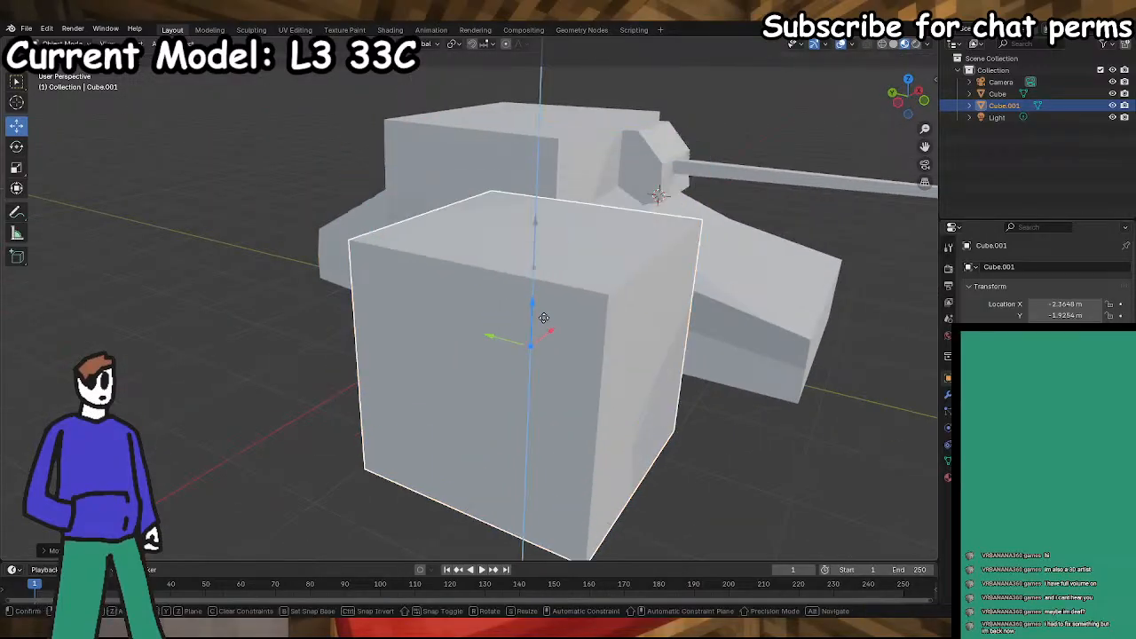
drag(577, 411, 577, 409)
middle_drag(578, 409, 503, 376)
drag(471, 393, 491, 388)
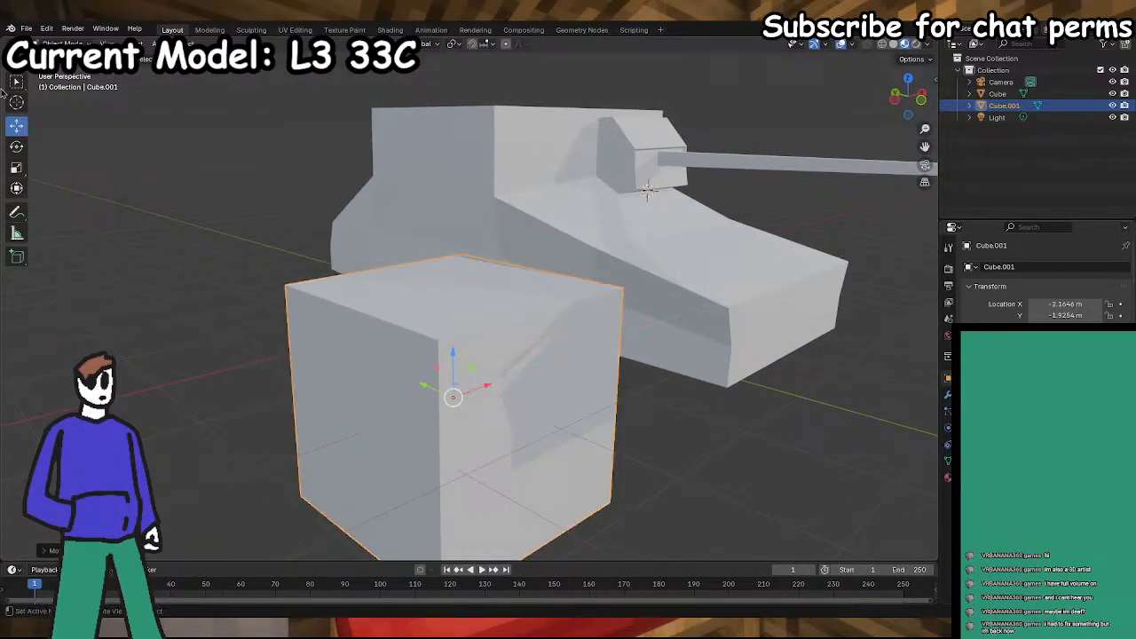
click(65, 43)
click(65, 70)
- Undo the new cube's moves and its creation, and redo adding it at the 3D cursor
middle_drag(343, 244, 296, 241)
key(ctrl+z)
key(ctrl+z)
key(ctrl+z)
key(ctrl+z)
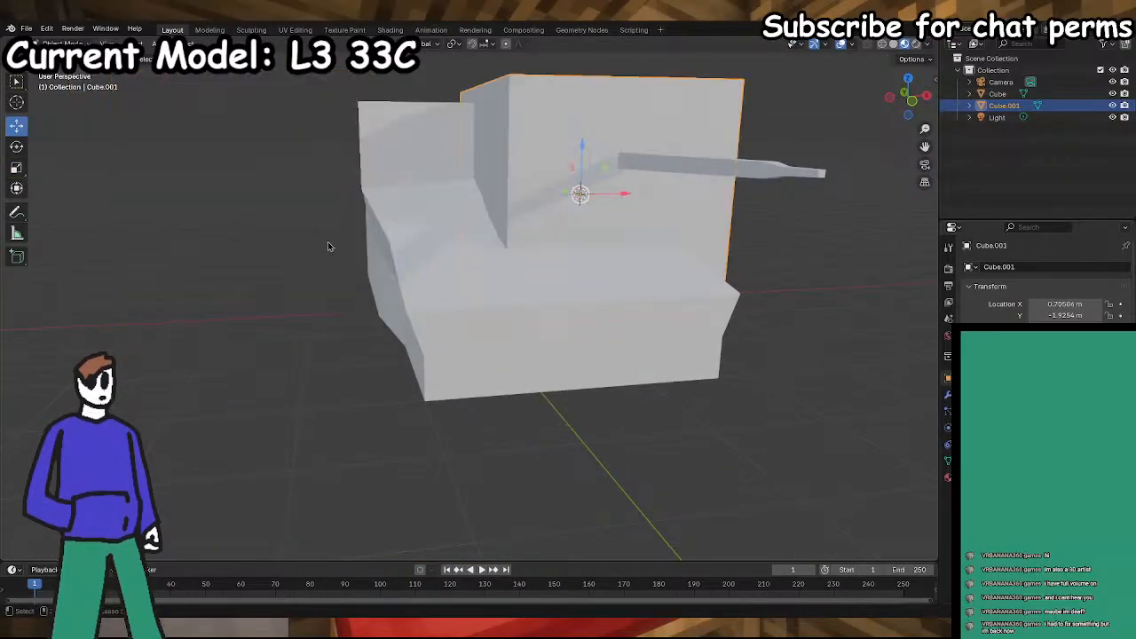
middle_drag(607, 274, 188, 152)
key(ctrl+shift+z)
middle_drag(410, 245, 367, 258)
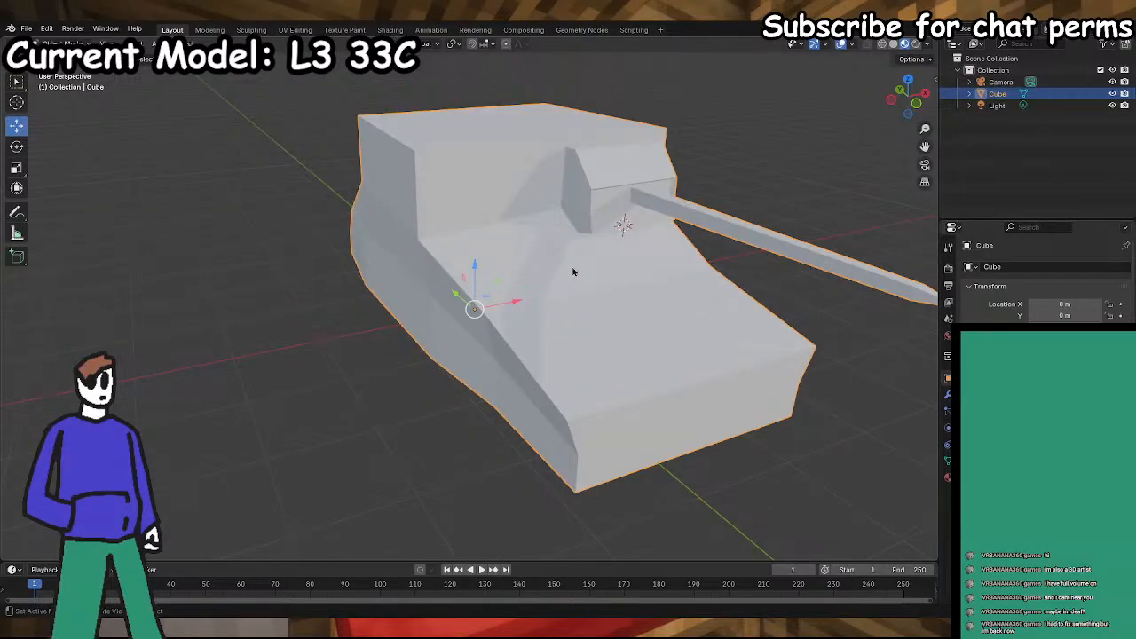
middle_drag(573, 272, 744, 319)
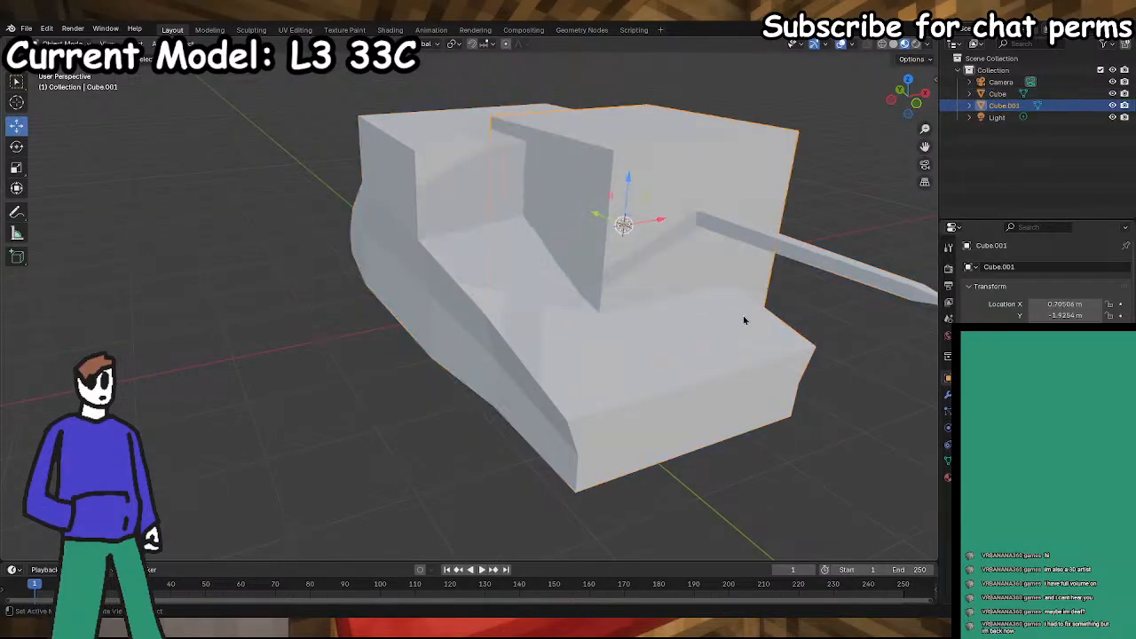
- Set the new cube's location to 0 on X, Y and Z, and raise it slightly along Z
key(Return)
click(1061, 316)
text(0)
key(Return)
click(1063, 326)
text(0)
key(Return)
middle_drag(712, 397, 740, 376)
drag(482, 248, 482, 193)
- Try Geometry to Origin on the hull object Cube, and set its origin with Origin to Geometry instead
middle_drag(482, 193, 635, 260)
click(997, 95)
right_click(635, 260)
mouse_move(625, 308)
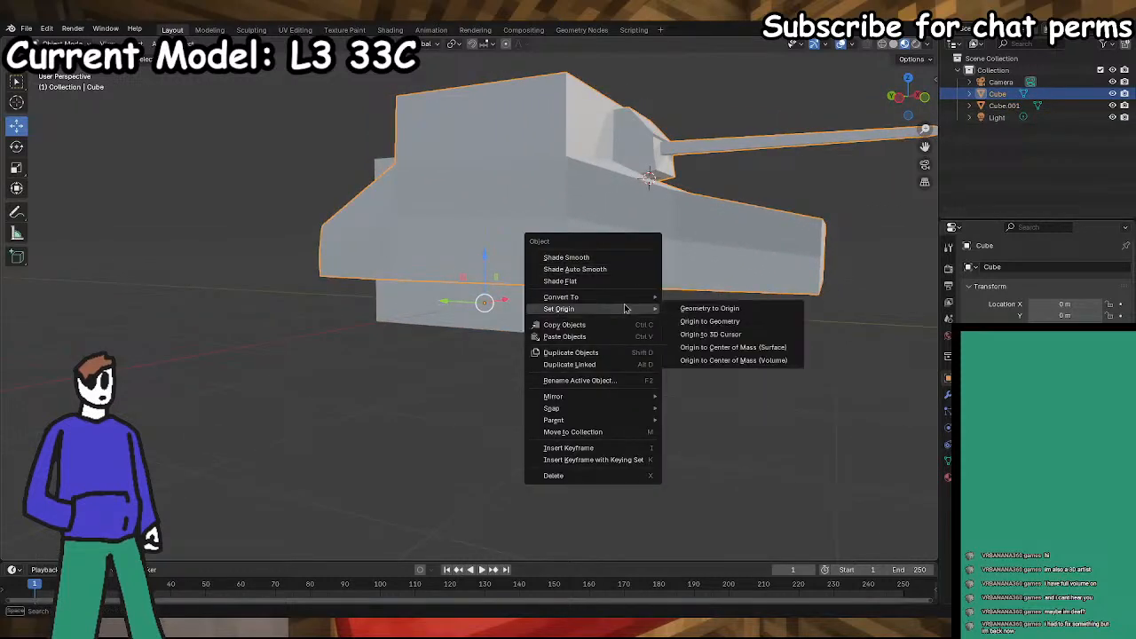
click(706, 307)
middle_drag(670, 377, 635, 260)
right_click(635, 260)
mouse_move(685, 266)
click(733, 273)
middle_drag(643, 311, 584, 354)
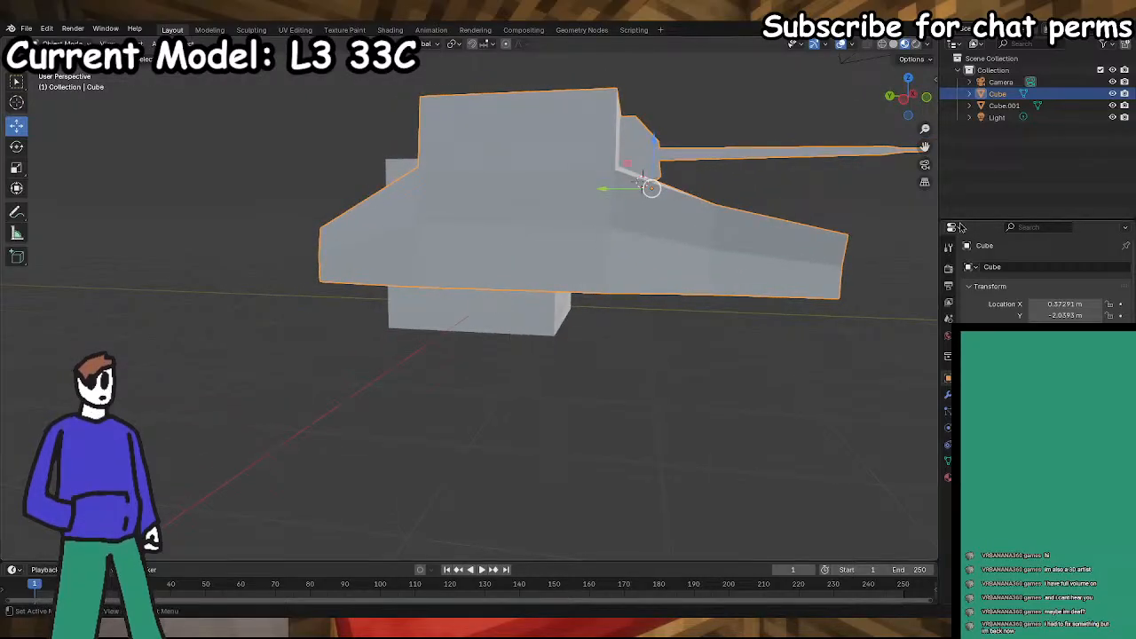
- Move the new cube Cube.001 along Y to about -0.69 m
click(1003, 106)
middle_drag(634, 325, 568, 341)
drag(449, 239, 488, 239)
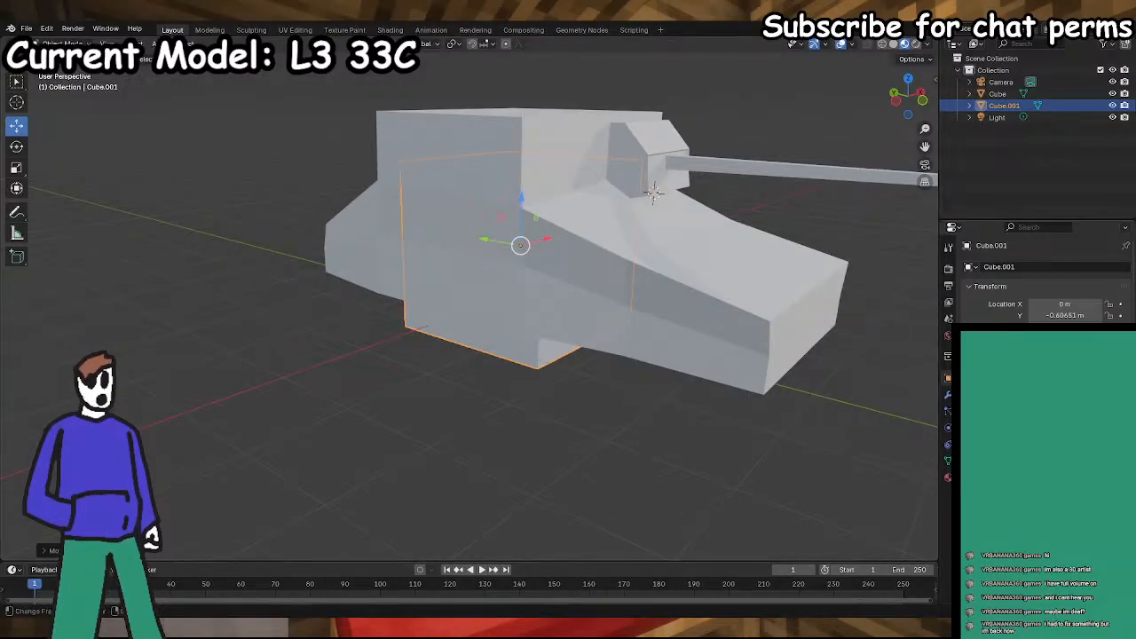
- Edit the new cube's mesh, save the file, and move the whole mesh along X out to the hull's side
middle_drag(651, 343, 549, 311)
click(64, 43)
click(66, 73)
key(ctrl+s)
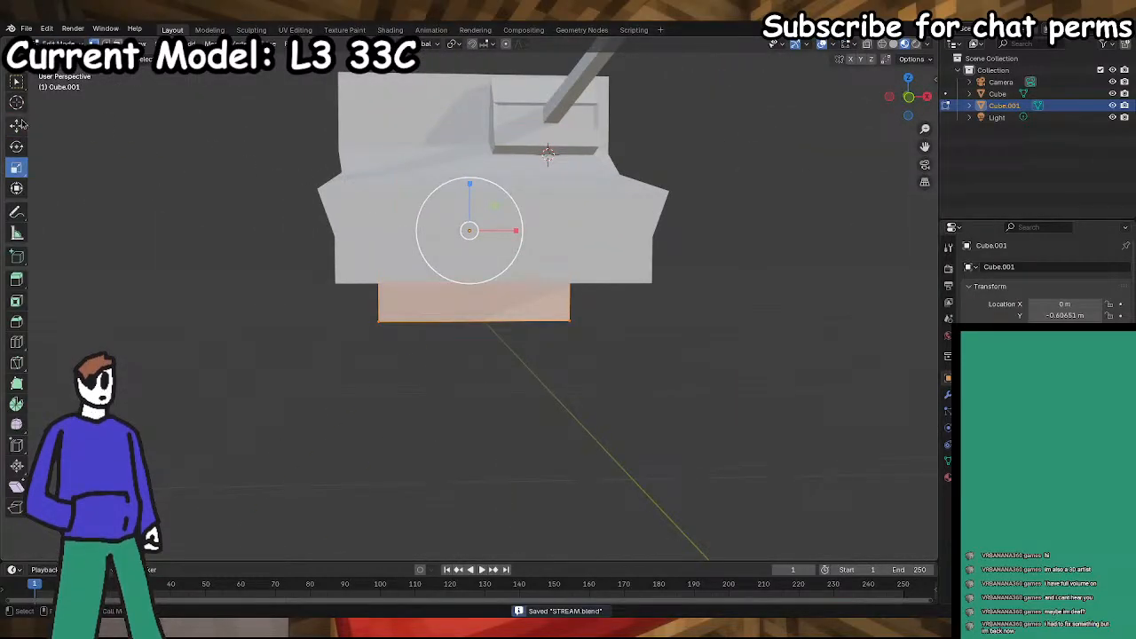
middle_drag(535, 243, 502, 311)
- Add a Mirror modifier on the X axis to the cube beside the hull
click(948, 395)
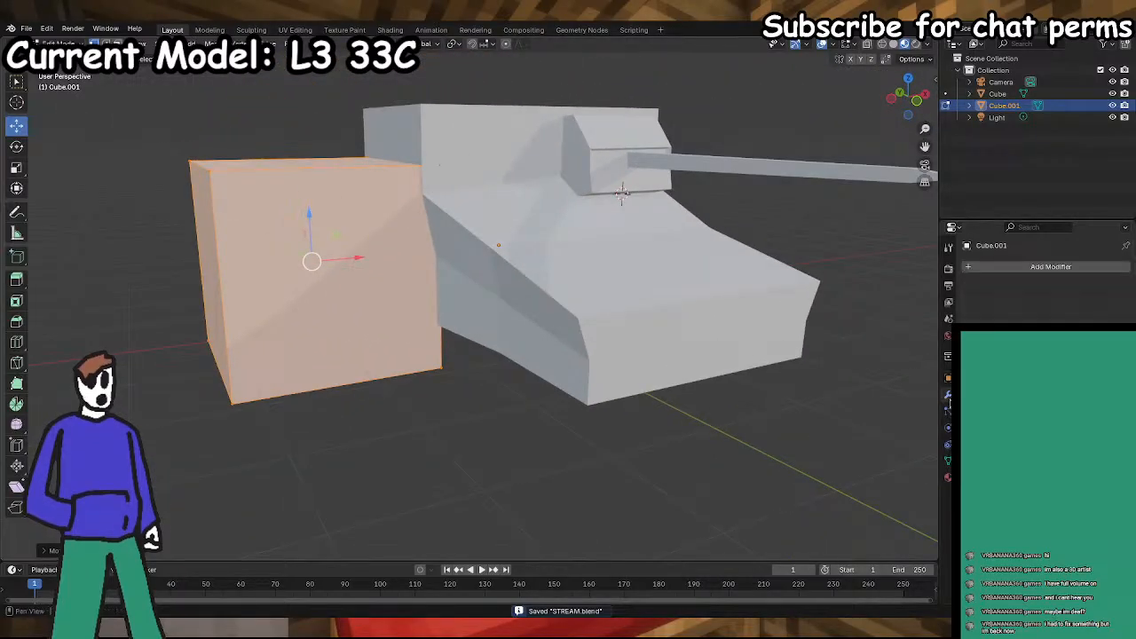
click(1084, 268)
mouse_move(1029, 308)
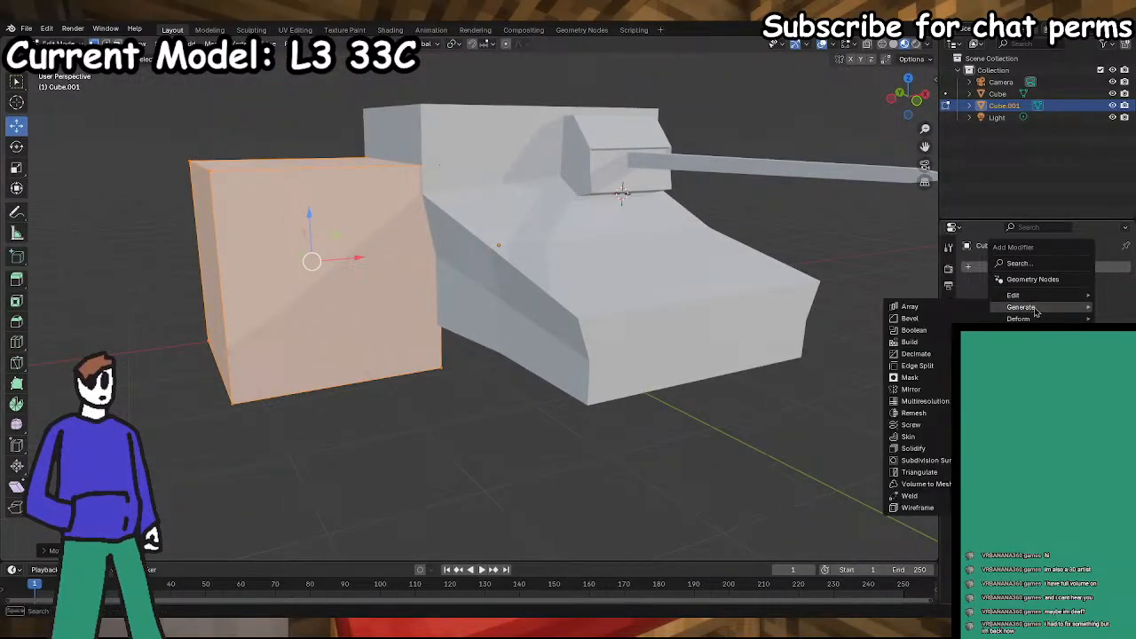
click(935, 388)
- Scale the mesh of the mirrored cube beside the hull down along Z to reduce its height
middle_drag(905, 400, 683, 289)
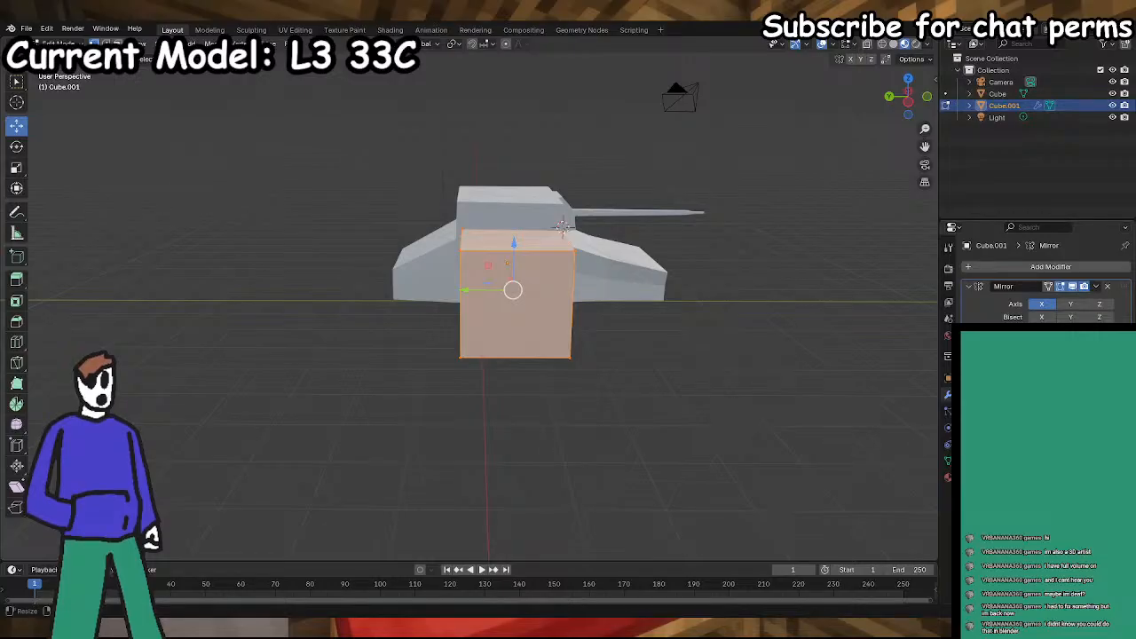
middle_drag(602, 361, 525, 370)
scroll(528, 373, up, 2)
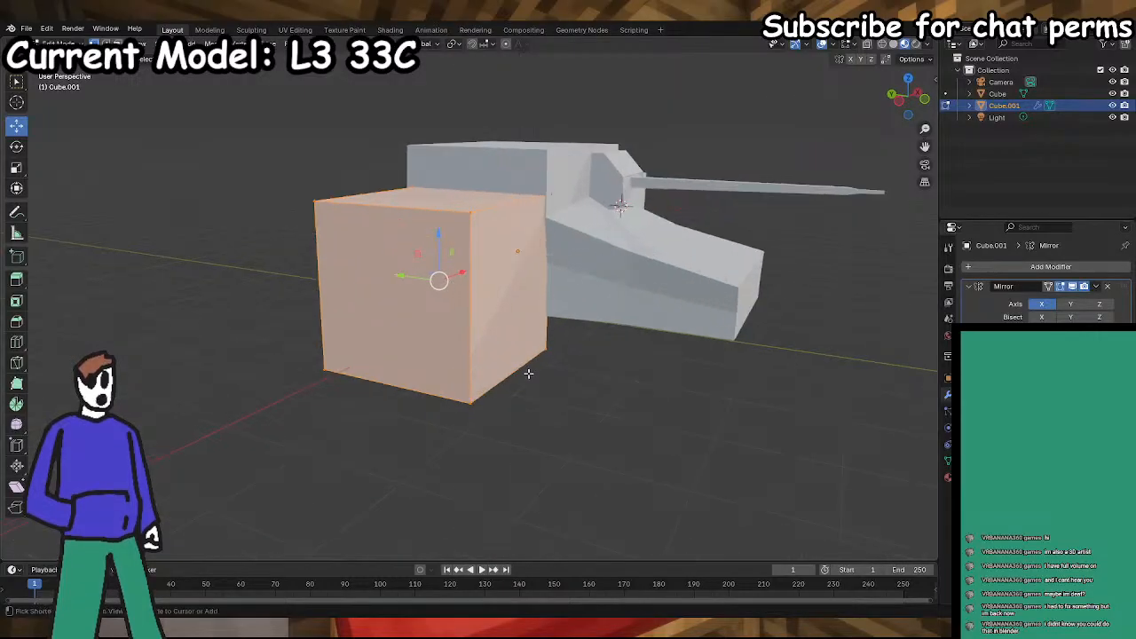
scroll(578, 362, up, 4)
middle_drag(536, 305, 562, 377)
scroll(570, 365, down, 4)
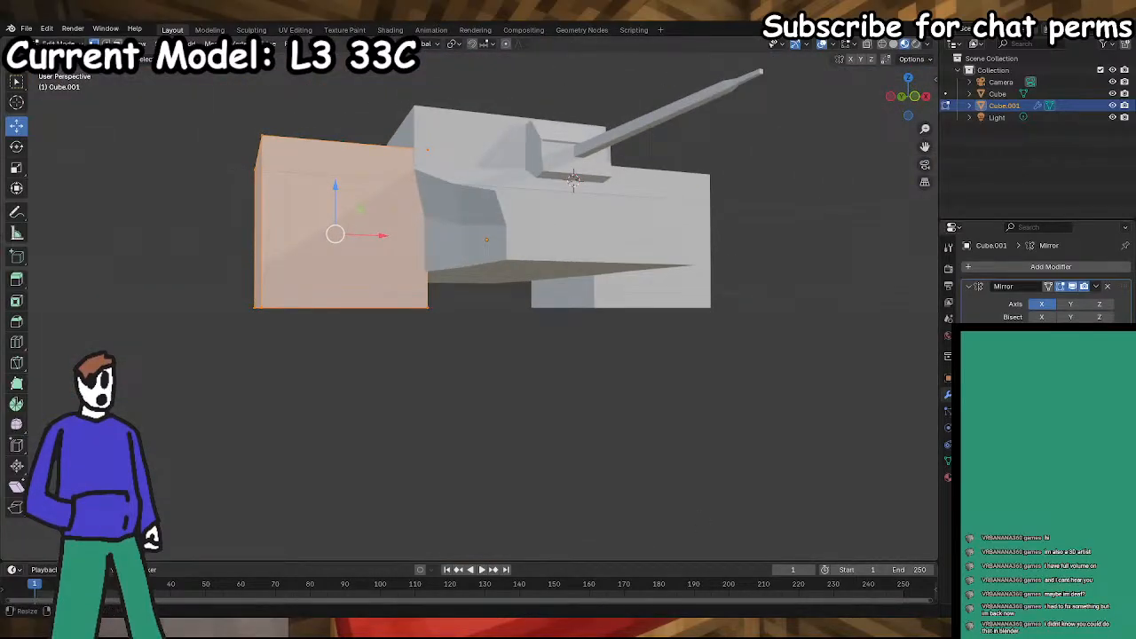
middle_drag(454, 267, 49, 171)
click(19, 169)
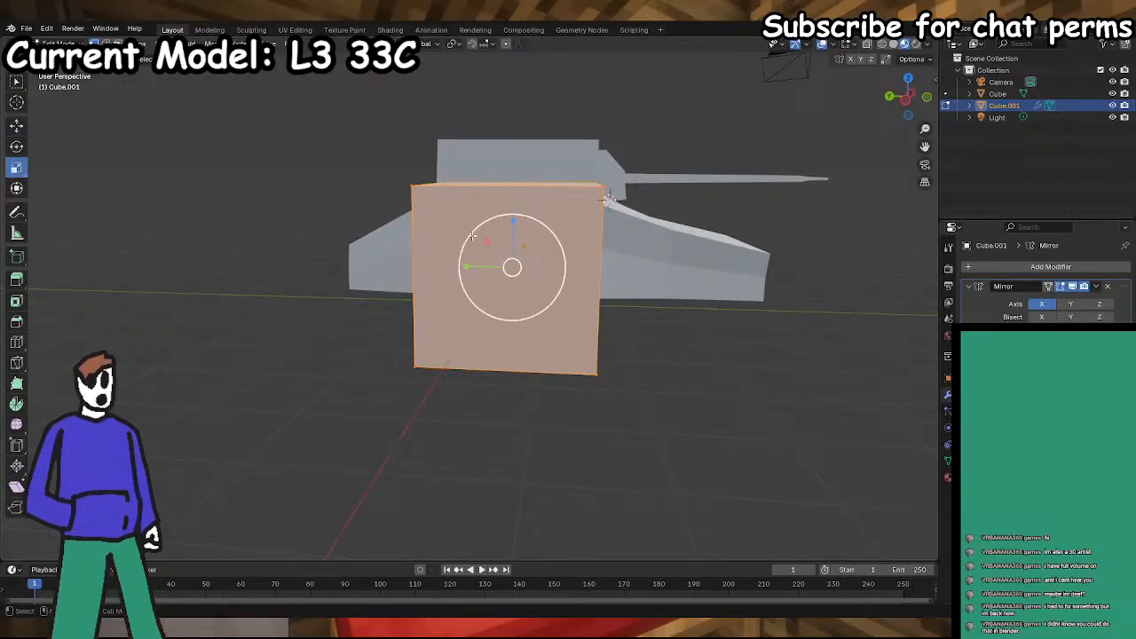
drag(512, 221, 511, 241)
- Narrow the side block along the X axis
middle_drag(500, 270, 248, 293)
key(g)
key(x)
click(353, 263)
- Move the side block along X up against the hull's side and lower it slightly along Z
click(16, 126)
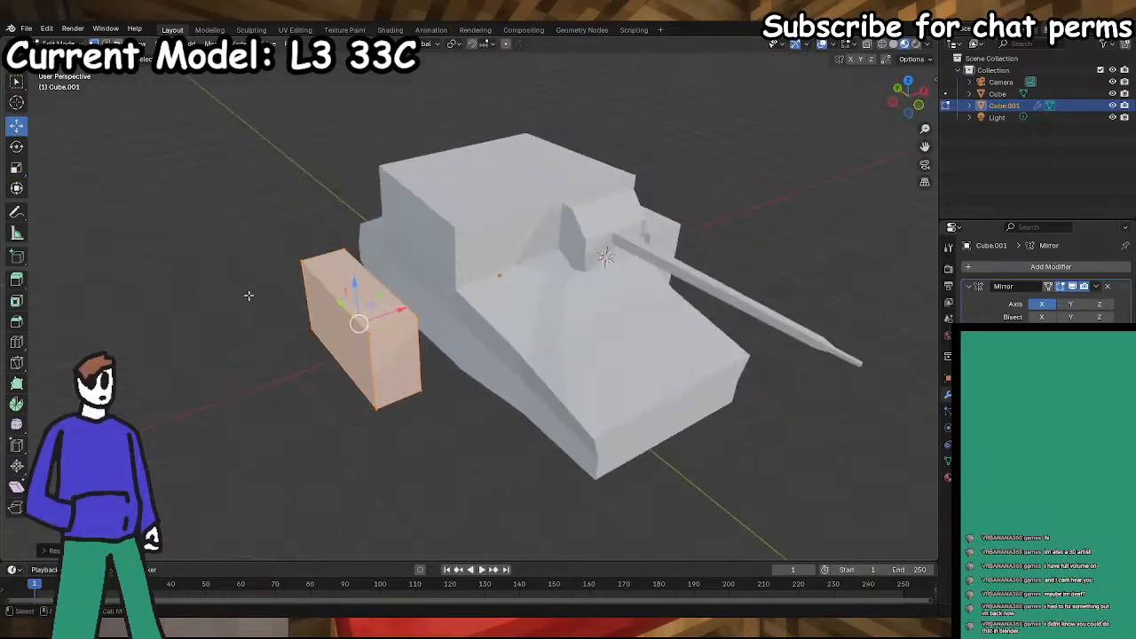
drag(417, 310, 449, 312)
middle_drag(449, 313, 455, 249)
drag(457, 202, 457, 213)
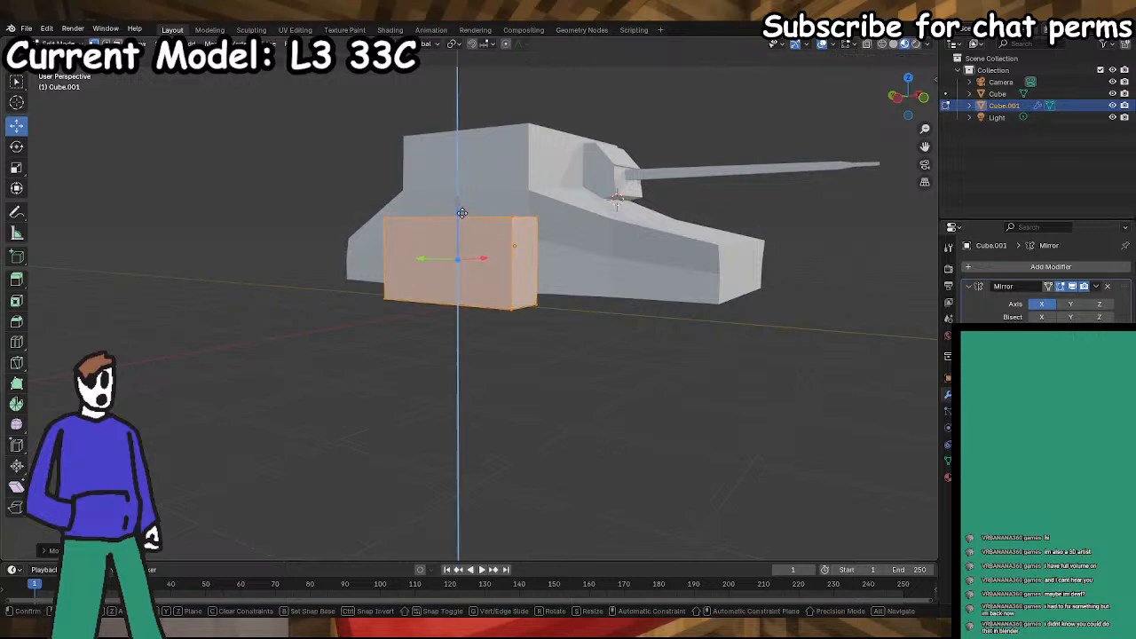
- Lengthen the side block along Y and save the file
middle_drag(497, 360, 427, 351)
middle_drag(417, 254, 557, 359)
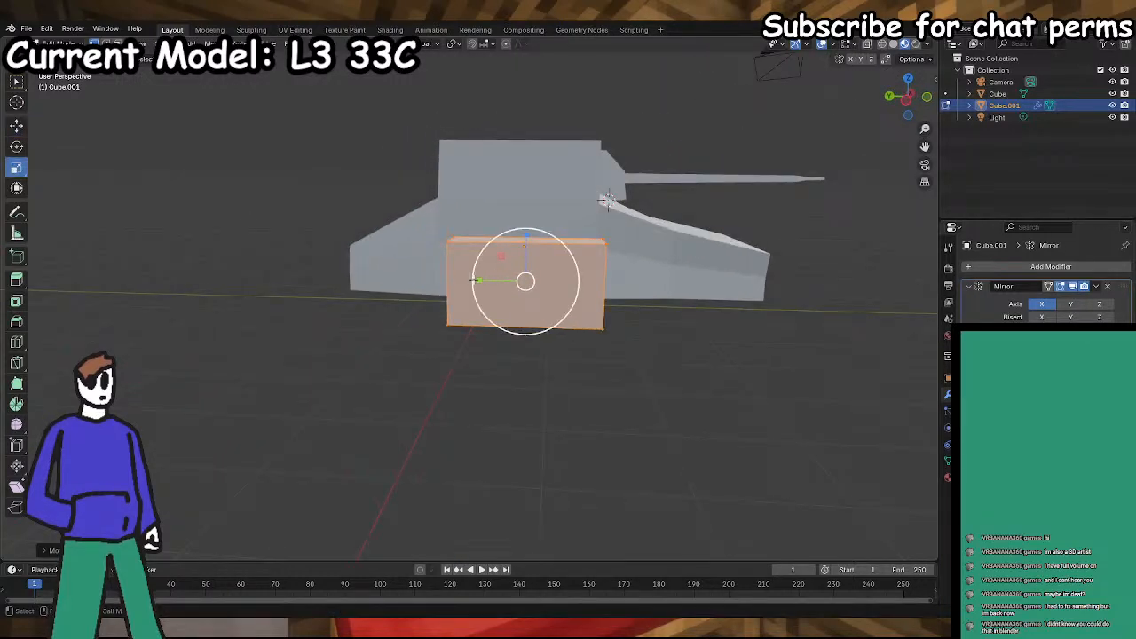
middle_drag(470, 280, 444, 279)
mouse_move(497, 337)
middle_down()
mouse_move(525, 352)
mouse_move(485, 353)
middle_up()
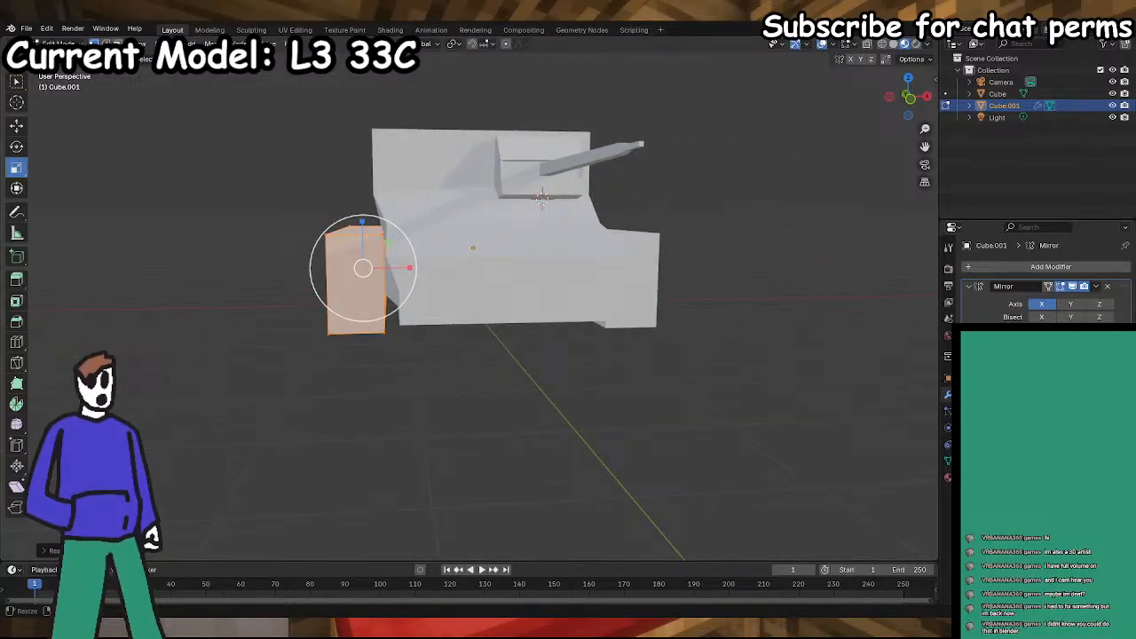
middle_drag(489, 384, 428, 352)
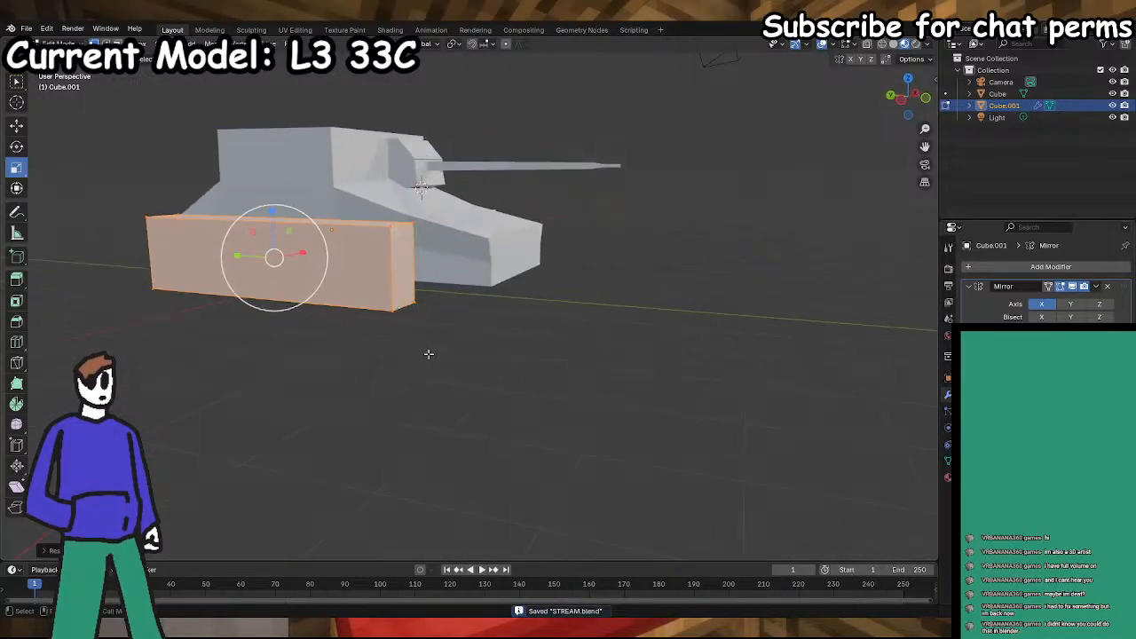
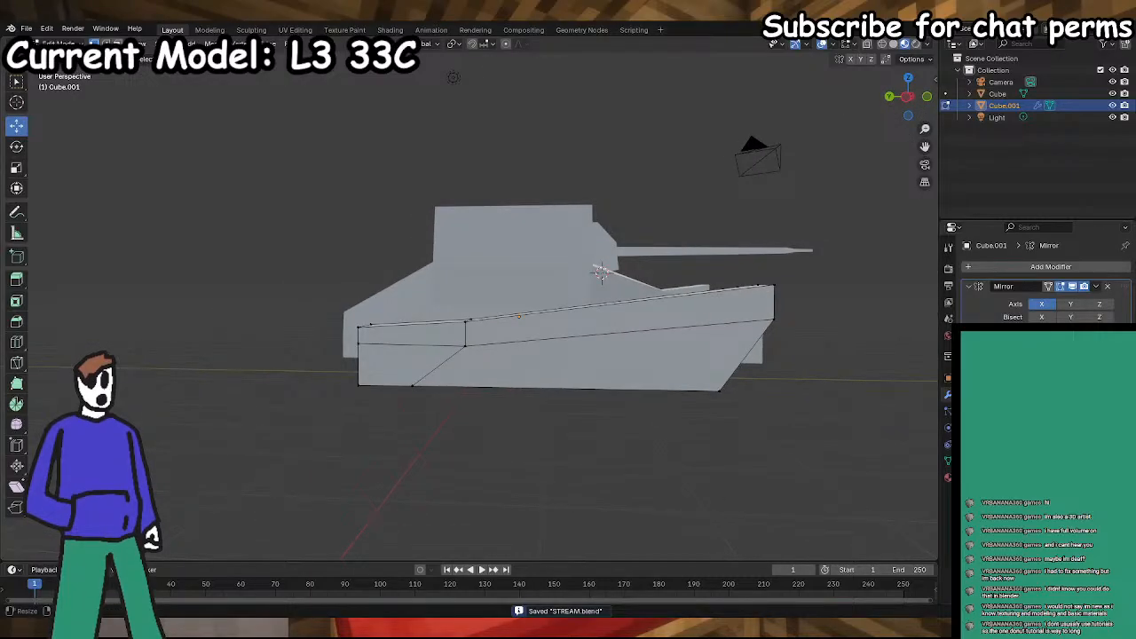
- Taper the side piece's rear end by moving its top and bottom rear edges forward along Y
mouse_move(720, 476)
middle_down()
mouse_move(651, 477)
mouse_move(722, 494)
mouse_move(708, 486)
middle_up()
click(510, 335)
middle_drag(510, 336, 459, 391)
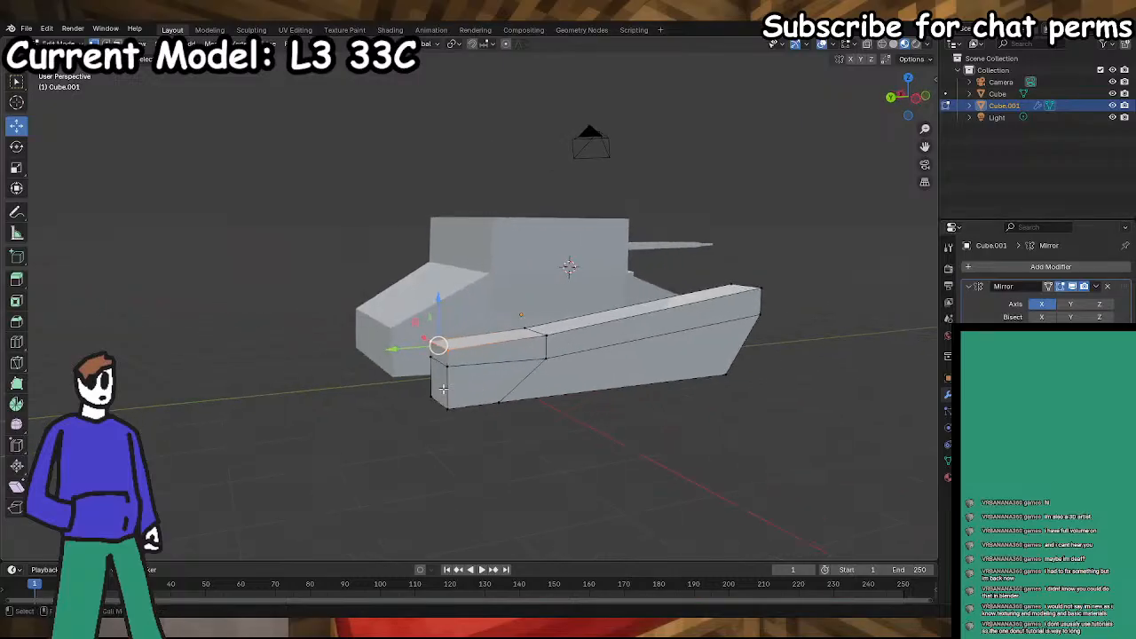
middle_drag(416, 433, 381, 345)
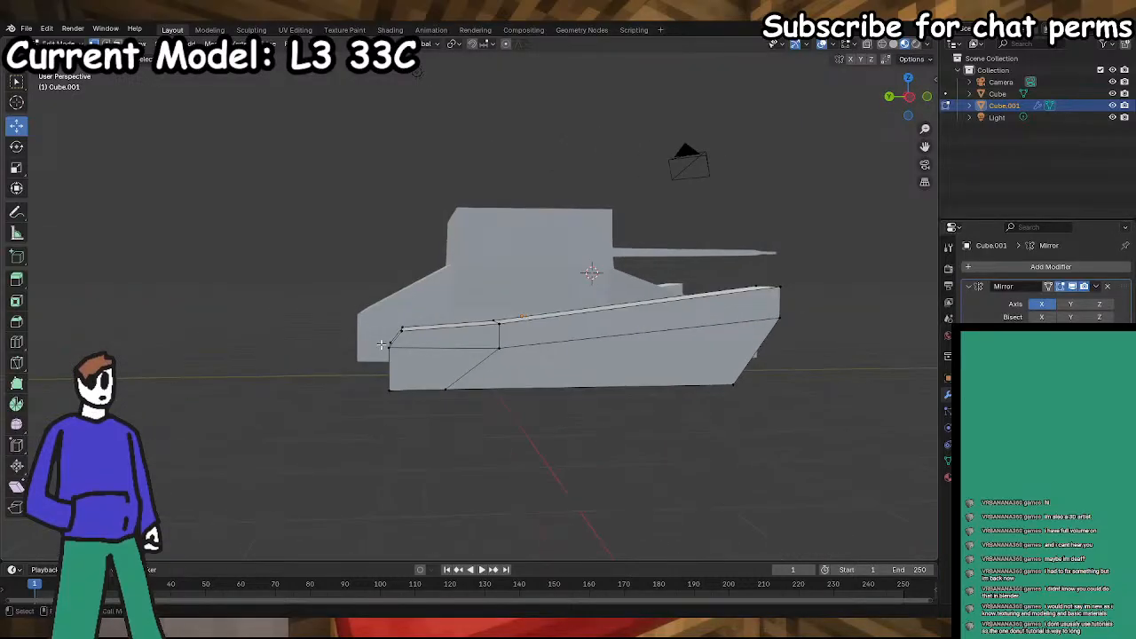
click(390, 391)
middle_drag(390, 391, 511, 477)
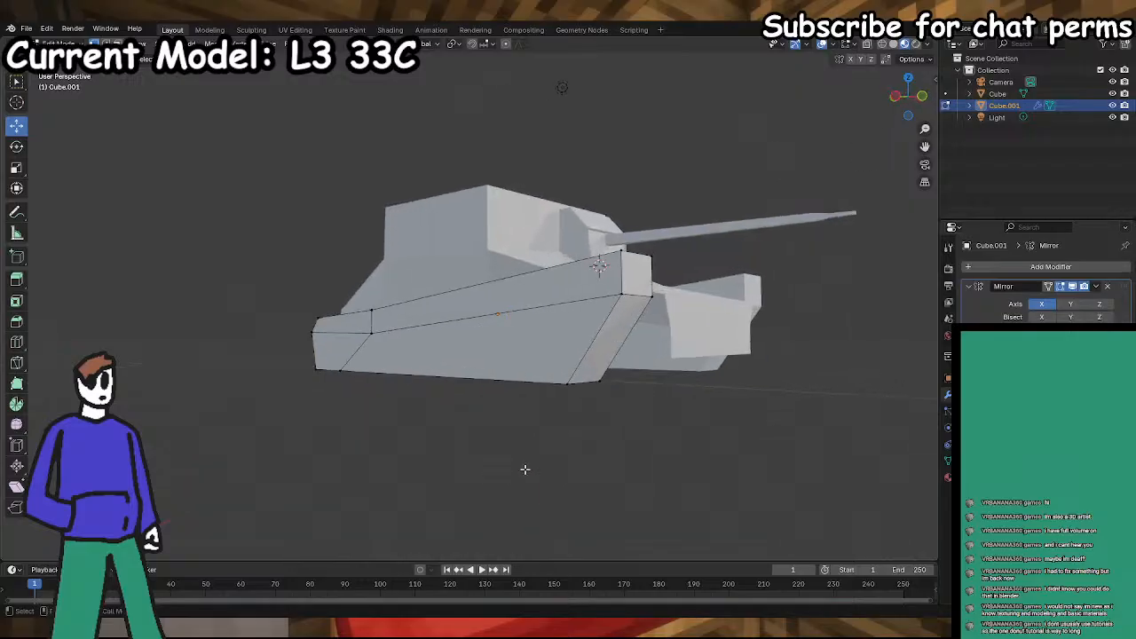
- Move the side piece's front top edge backward along Y and down along Z, and save the file
middle_drag(600, 410, 657, 381)
click(715, 335)
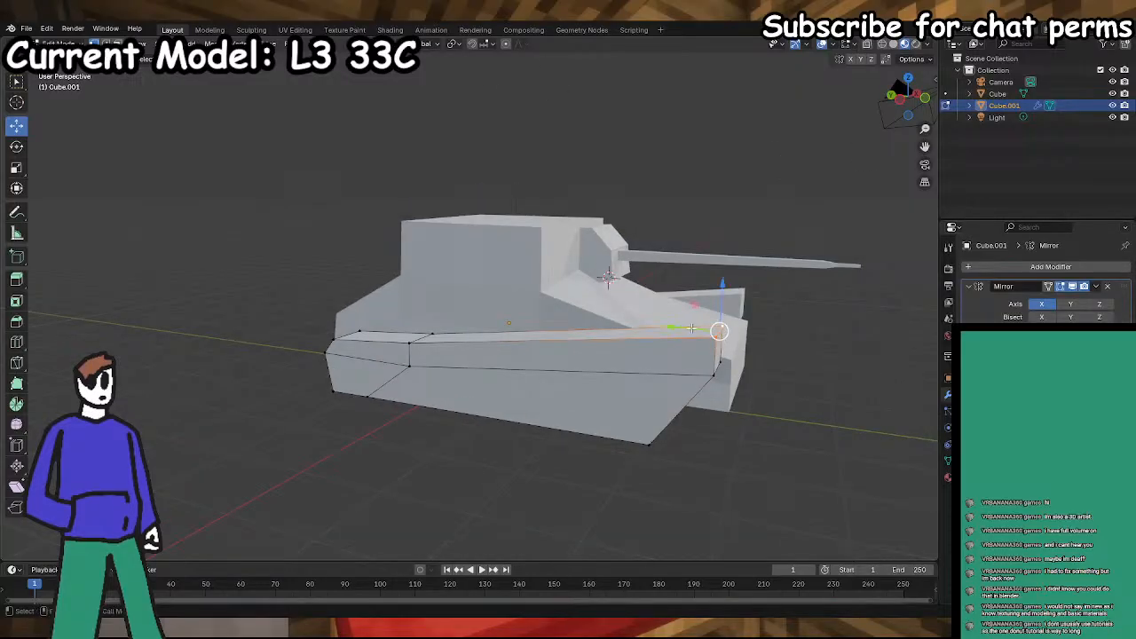
drag(693, 327, 674, 327)
drag(706, 284, 706, 300)
click(745, 477)
middle_drag(746, 477, 551, 490)
key(ctrl+s)
scroll(768, 467, down, 3)
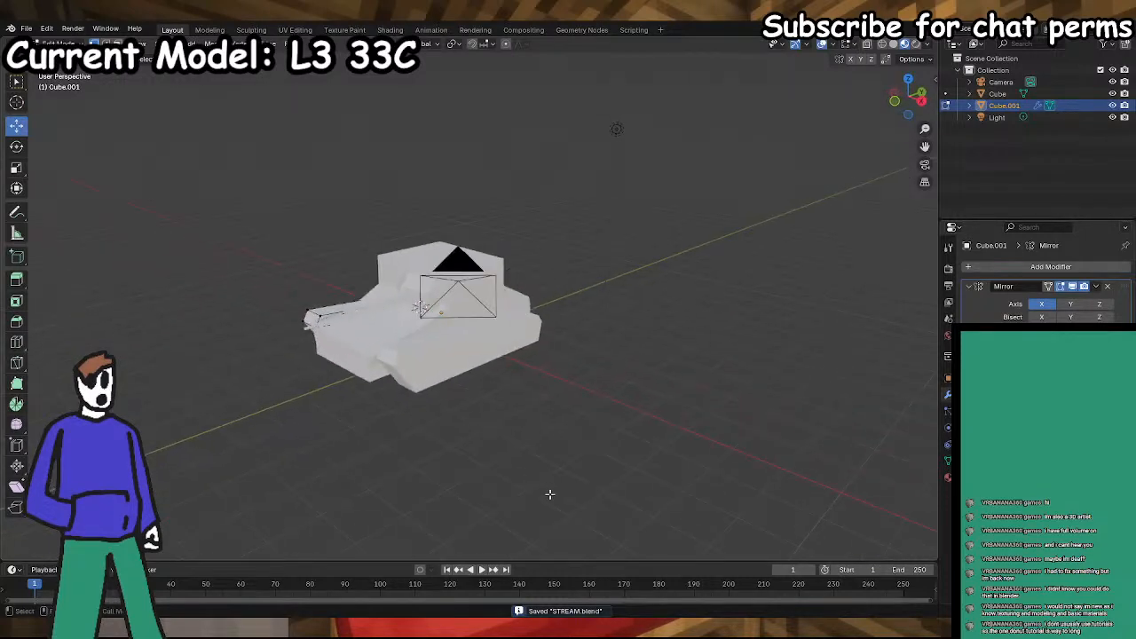
- Select the whole linked side piece, shift it slightly along X toward the hull, and save the file
middle_drag(627, 337, 729, 337)
key(l)
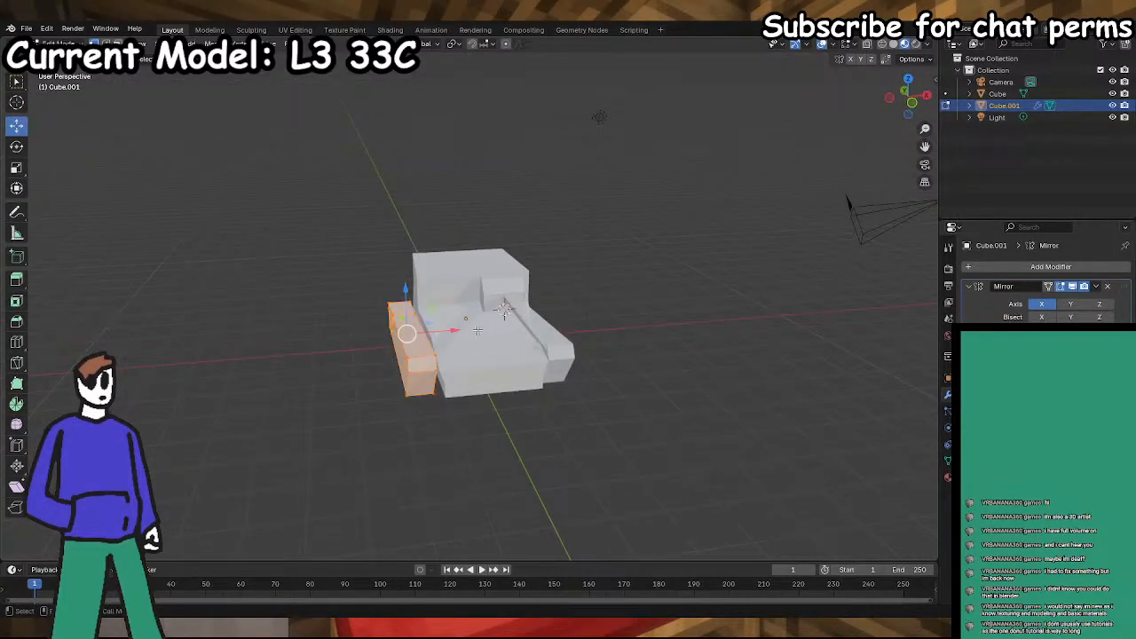
drag(452, 329, 456, 329)
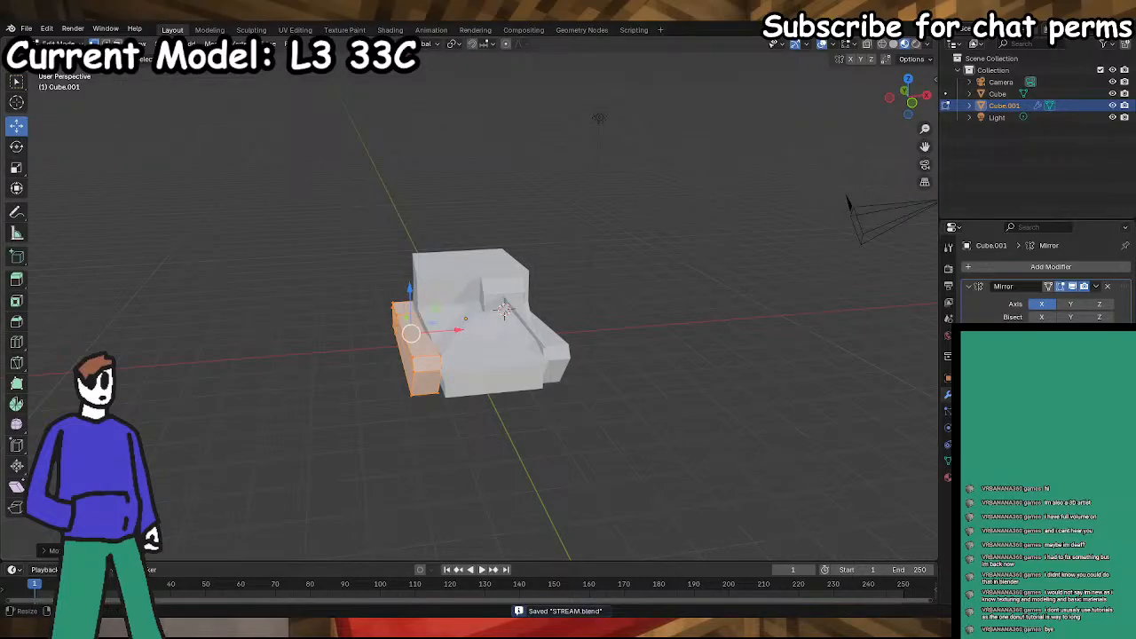
drag(453, 329, 451, 329)
key(ctrl+s)
middle_drag(477, 434, 576, 385)
scroll(576, 385, up, 4)
- Return to Object Mode and switch editing from the side pieces to the hull object Cube
click(71, 31)
click(67, 33)
click(62, 44)
click(64, 59)
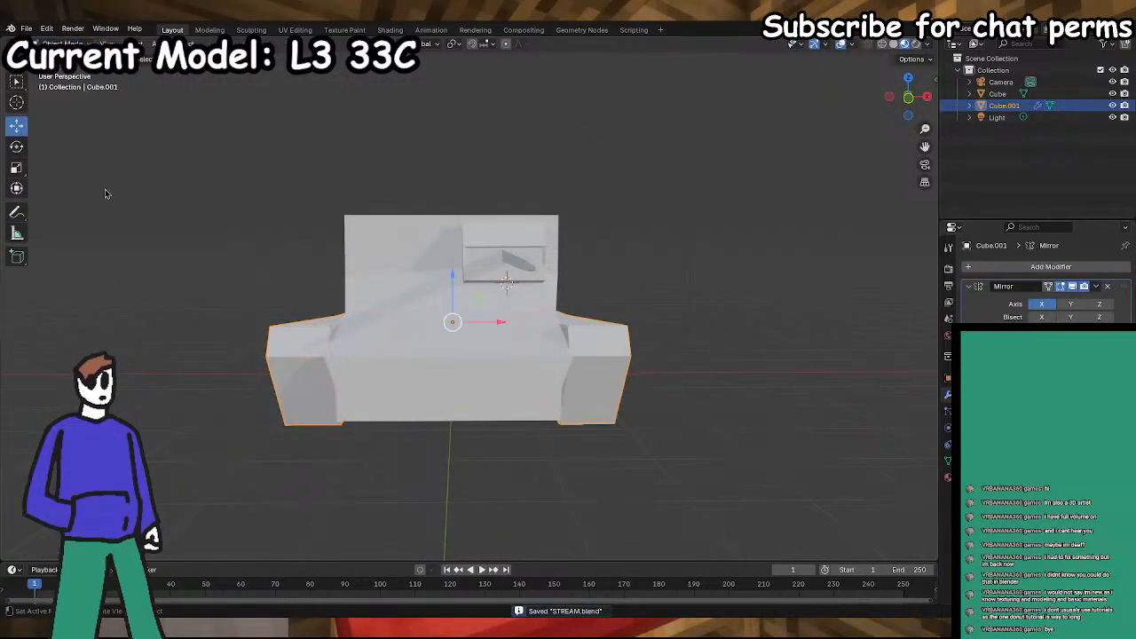
click(456, 336)
mouse_move(652, 238)
middle_down()
mouse_move(434, 322)
mouse_move(408, 319)
middle_up()
click(62, 44)
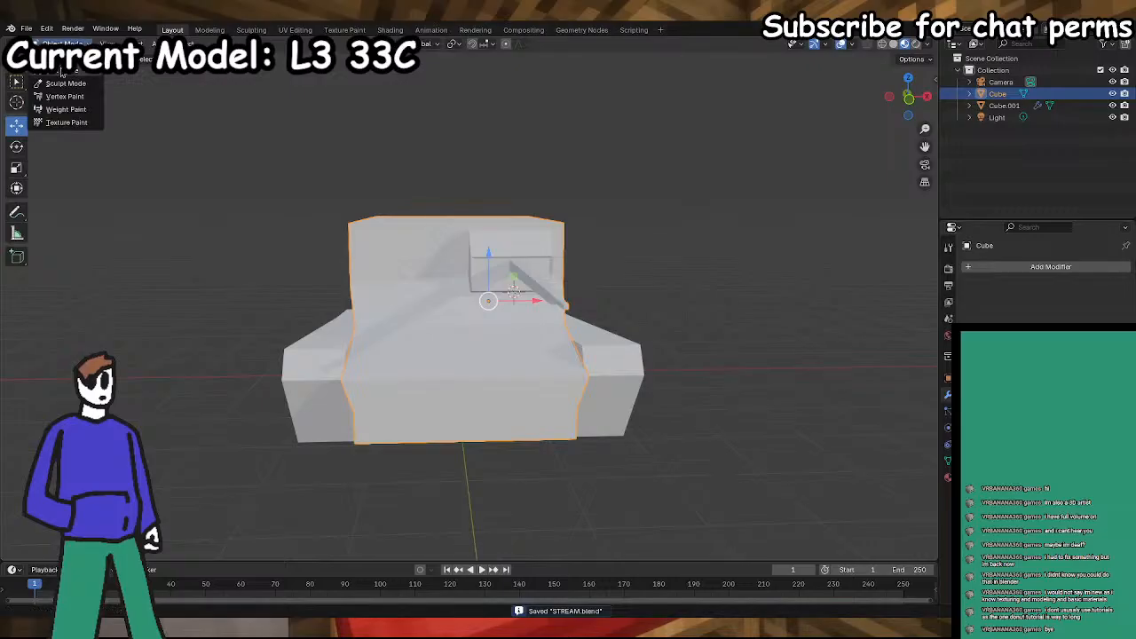
- In Edit Mode on the hull, select the lower front vertices and scale them slightly to adjust the width there
click(62, 70)
middle_drag(249, 281, 355, 402)
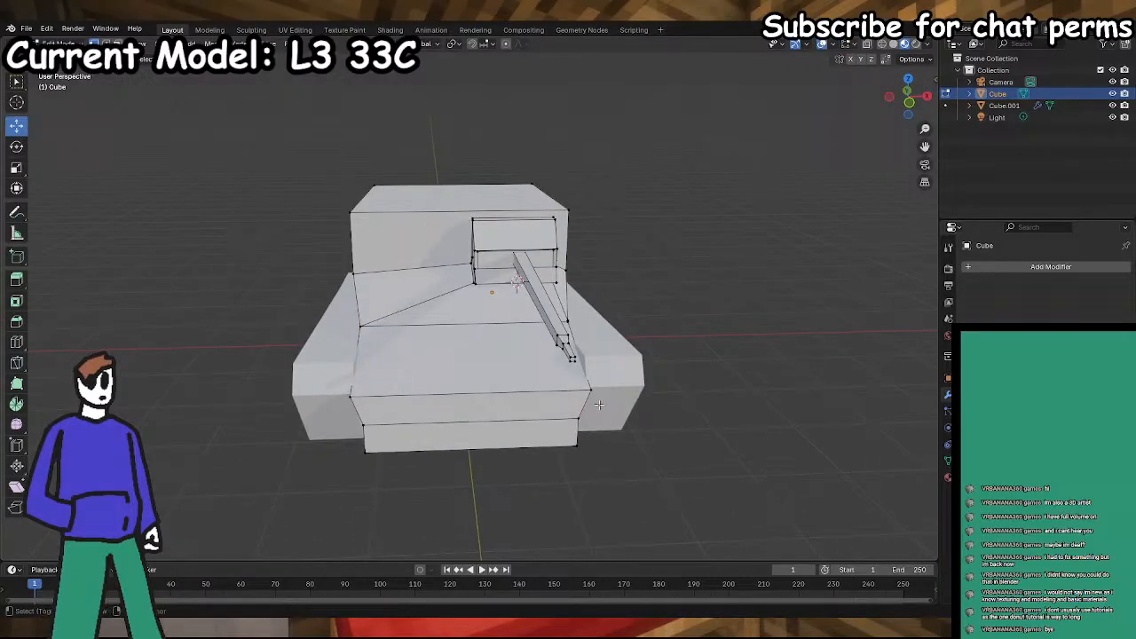
click(342, 400)
middle_drag(552, 401, 5, 210)
click(16, 166)
drag(395, 366, 391, 368)
mouse_move(326, 440)
middle_down()
mouse_move(292, 441)
mouse_move(324, 432)
middle_up()
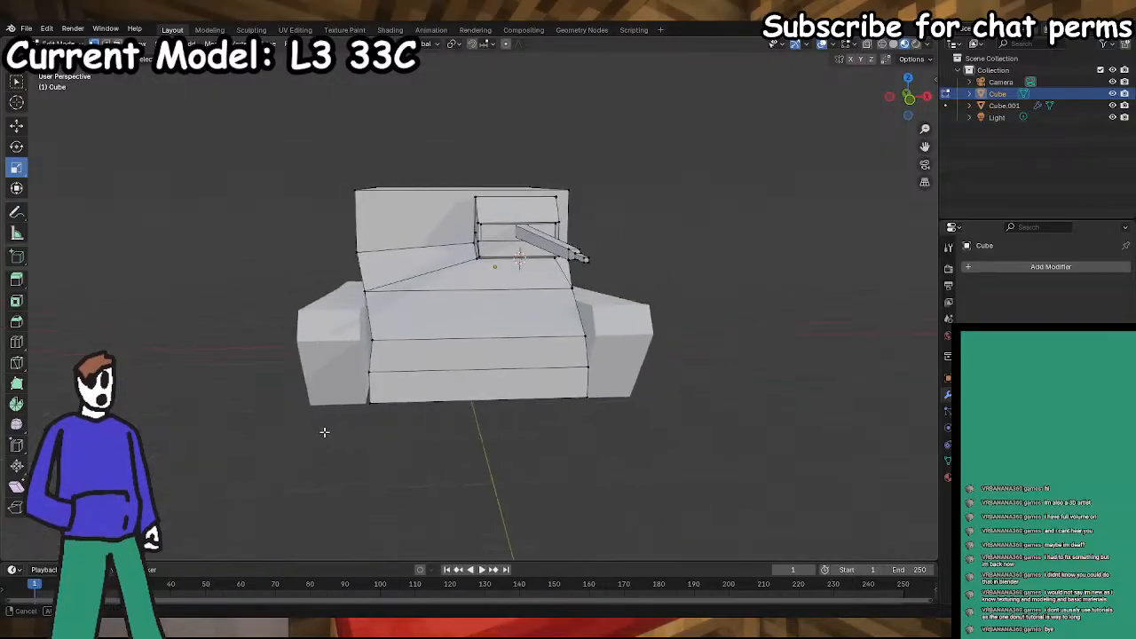
- Scale the two corner vertices of the hull's upper front edge slightly, and save the file
click(372, 339)
shift+click(574, 345)
drag(523, 339, 526, 338)
middle_drag(619, 400, 580, 421)
click(609, 438)
middle_drag(649, 448, 633, 470)
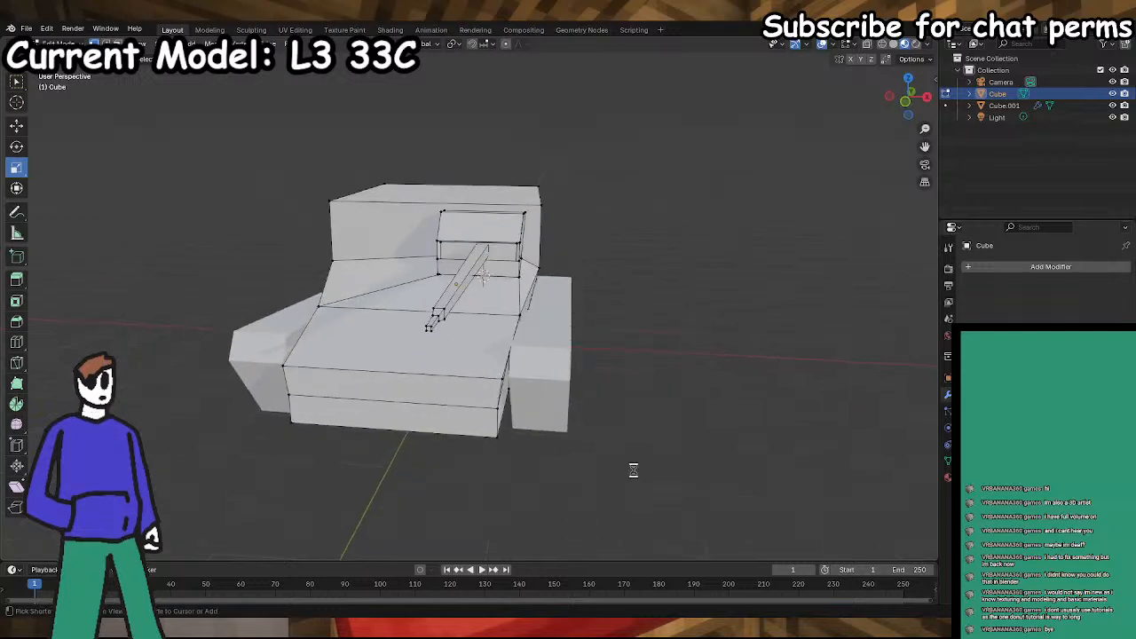
key(ctrl+s)
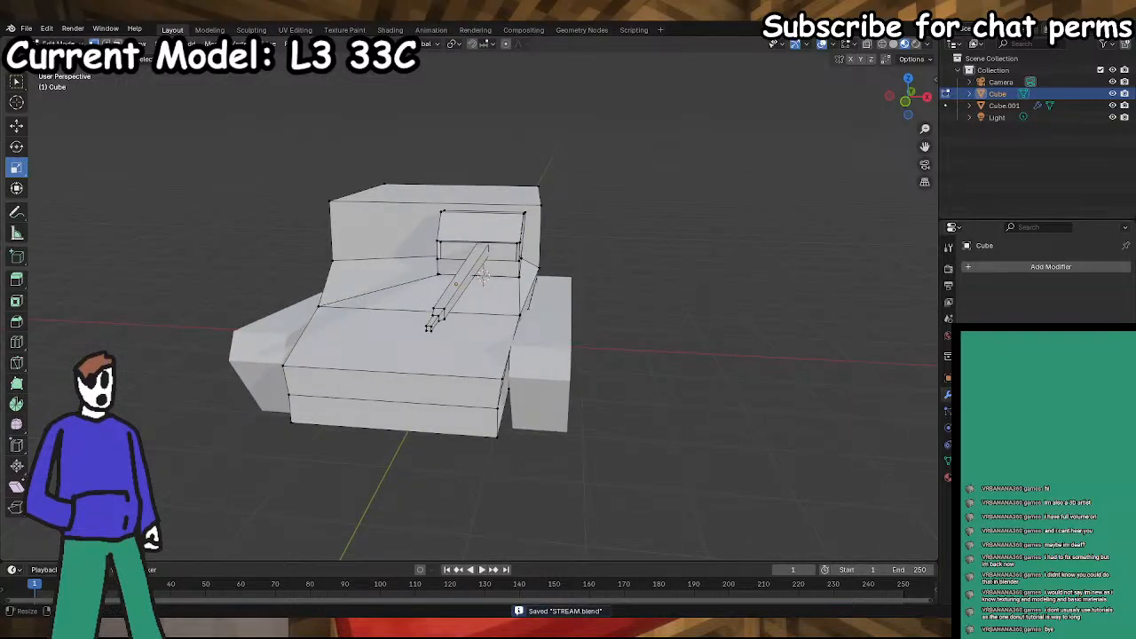
- Select the mirrored track object Cube.001 and switch it to Edit Mode
middle_drag(519, 515, 536, 431)
click(1005, 106)
middle_drag(676, 278, 609, 303)
key(Tab)
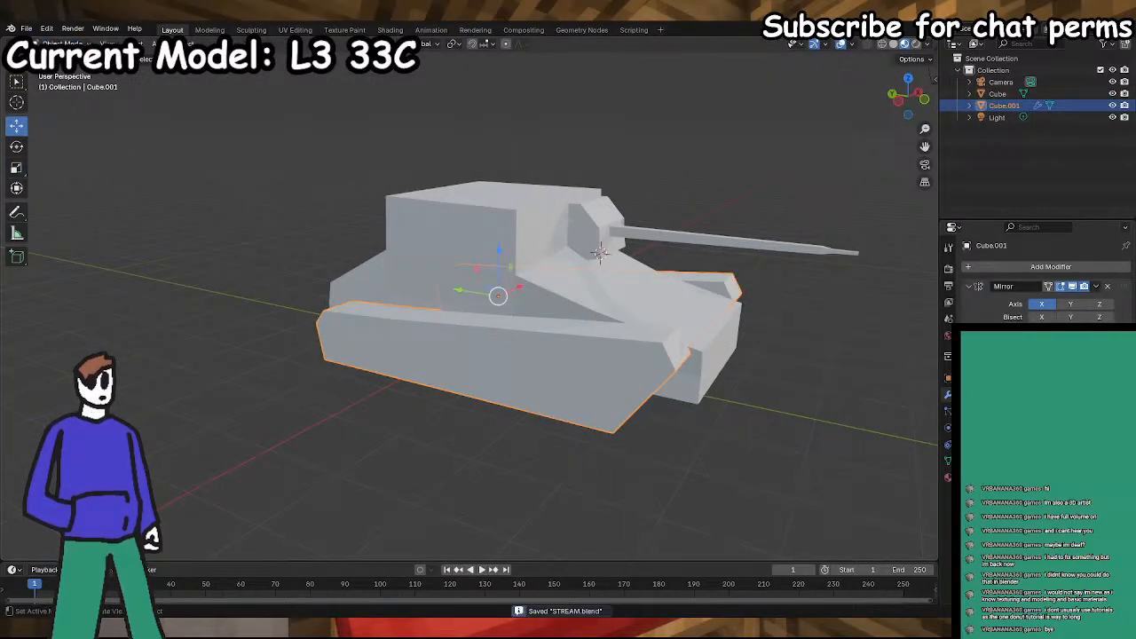
click(62, 43)
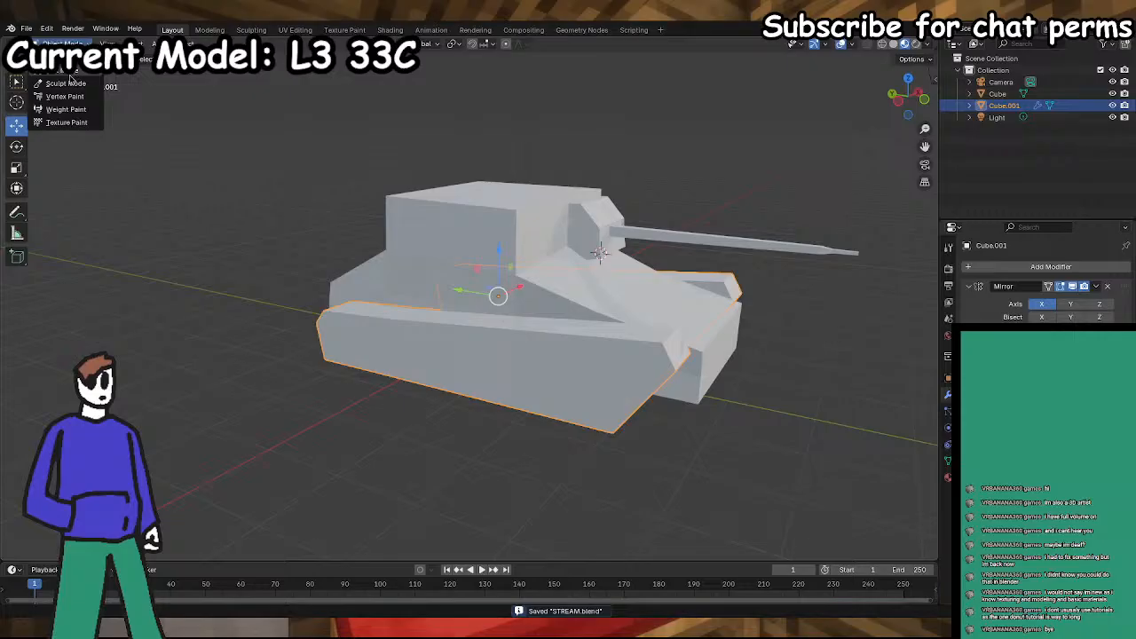
click(65, 71)
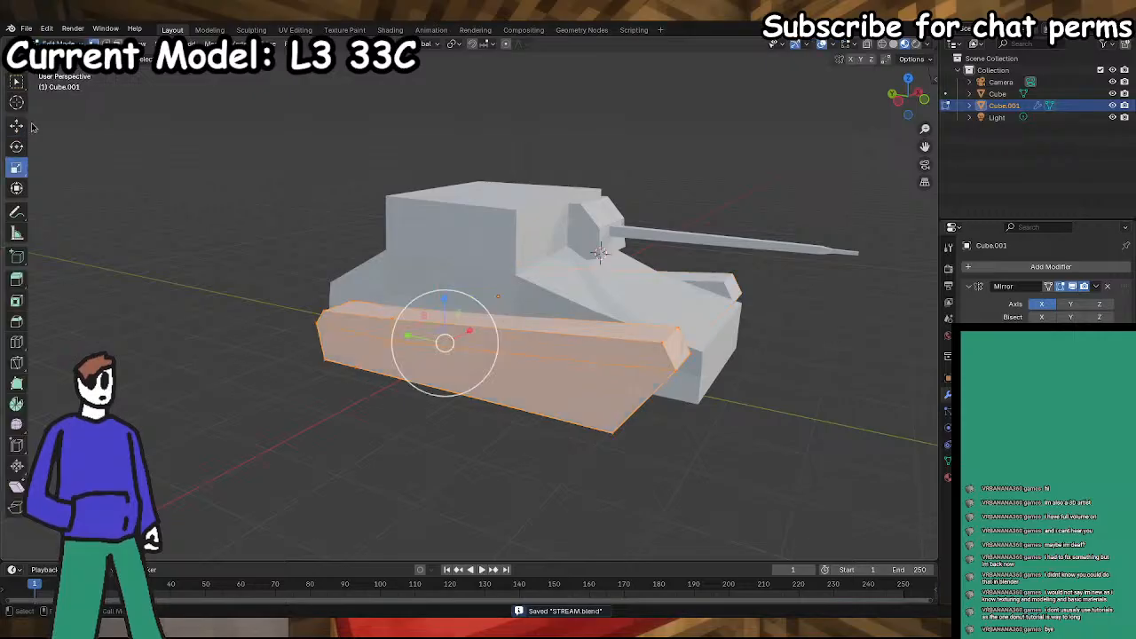
- Select the outer side faces of the track and inset them together to leave a narrow border
click(15, 301)
click(489, 375)
middle_drag(489, 375, 535, 347)
shift+click(467, 314)
shift+click(399, 313)
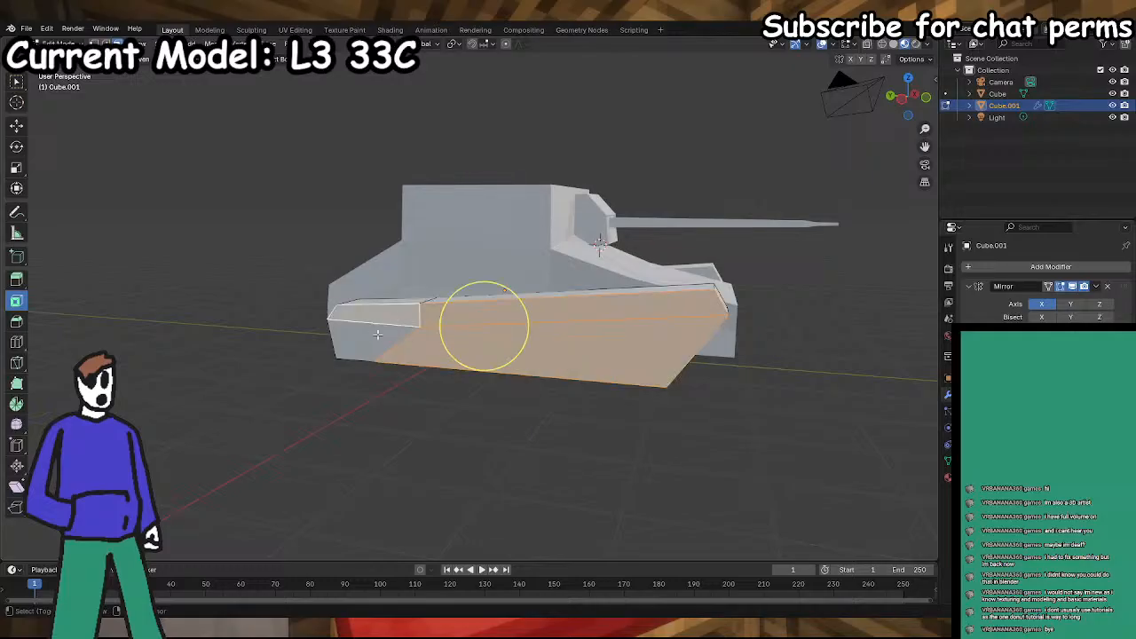
shift+click(378, 335)
drag(538, 321, 504, 328)
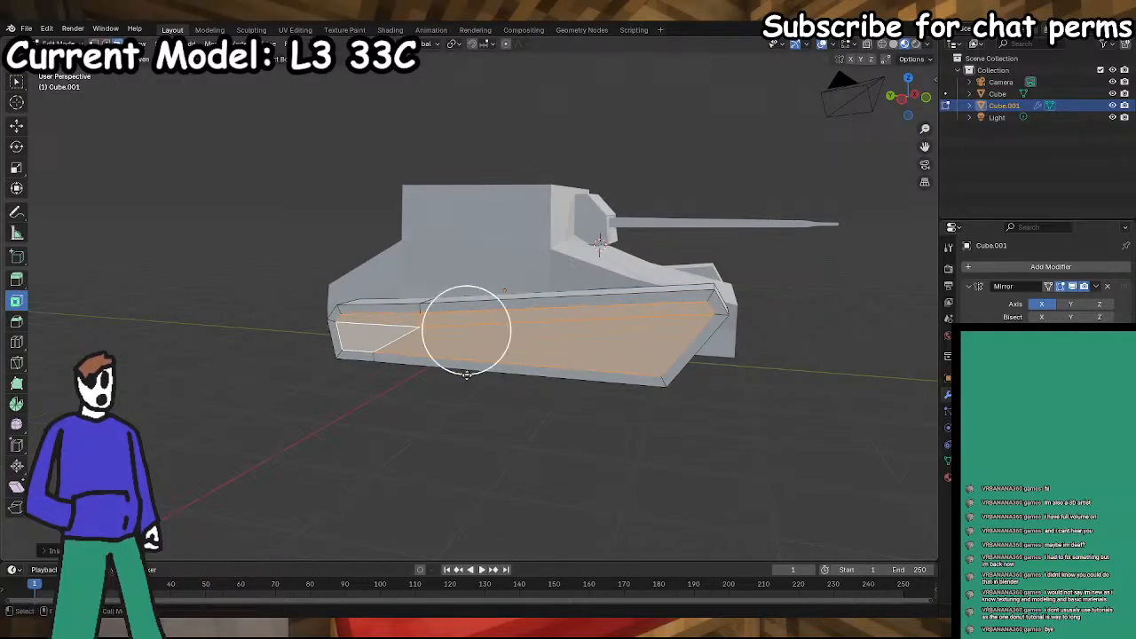
key(i)
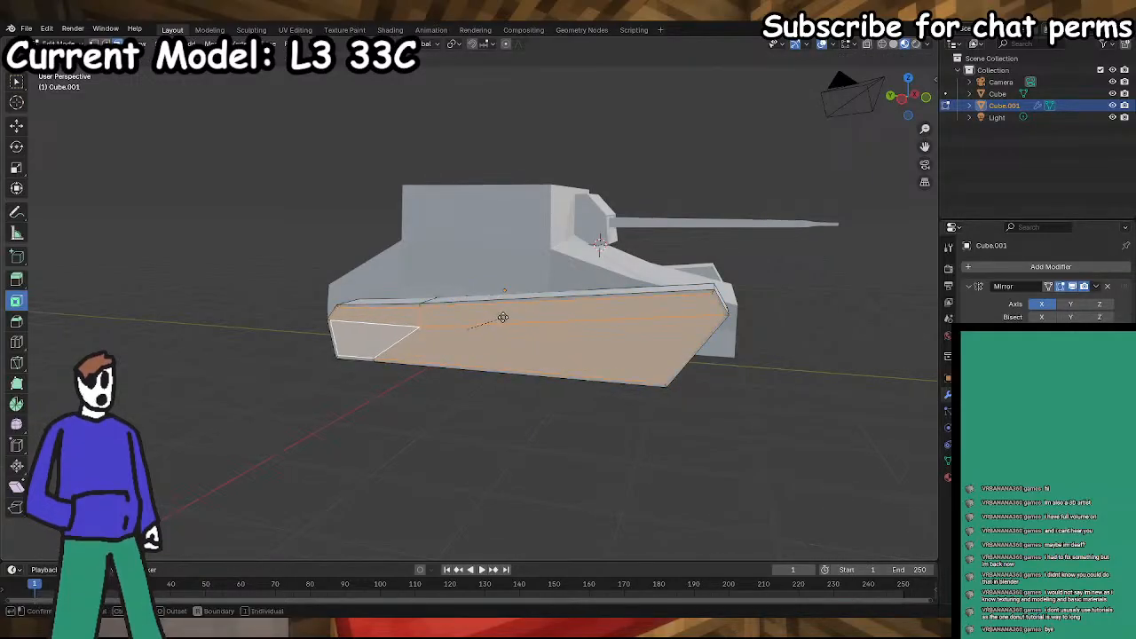
click(466, 328)
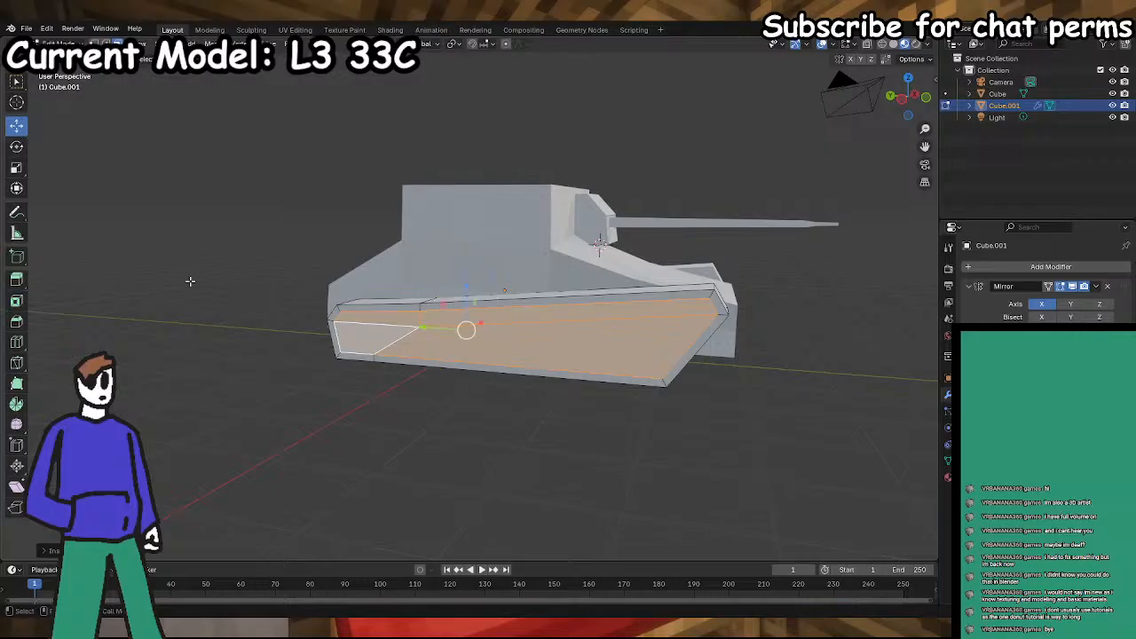
- Extrude the inset side faces inward to recess the track's side, and save the file
click(16, 280)
middle_drag(263, 357, 241, 365)
drag(414, 348, 432, 343)
click(372, 435)
middle_drag(372, 434, 454, 404)
key(ctrl+s)
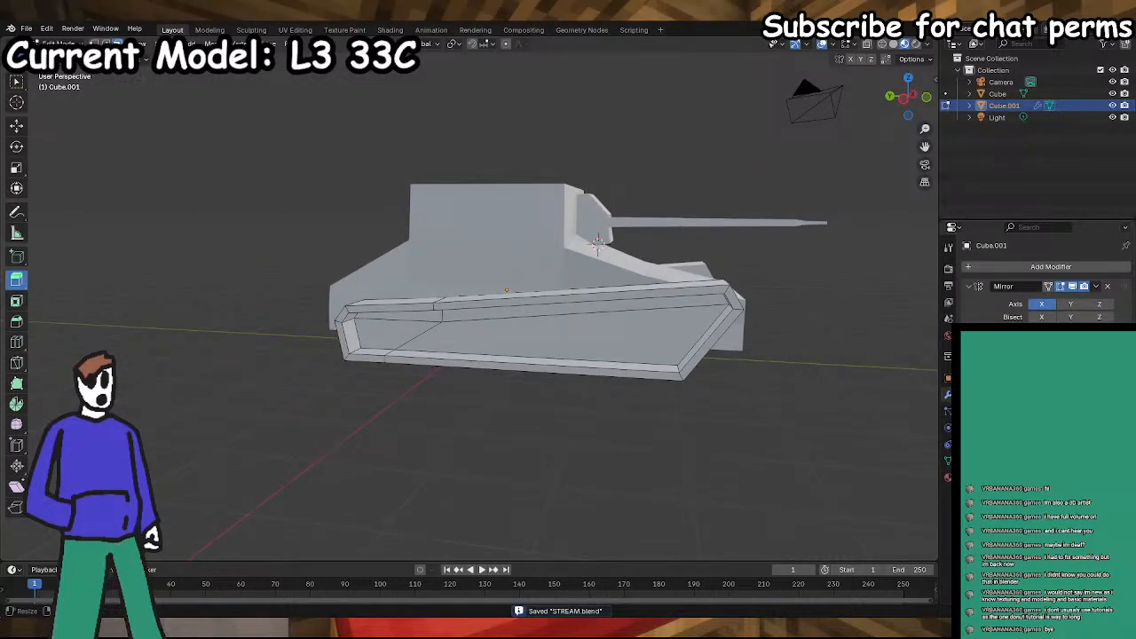
- Examine the recessed track side and its corners from the front, side and close up
middle_drag(529, 507, 558, 526)
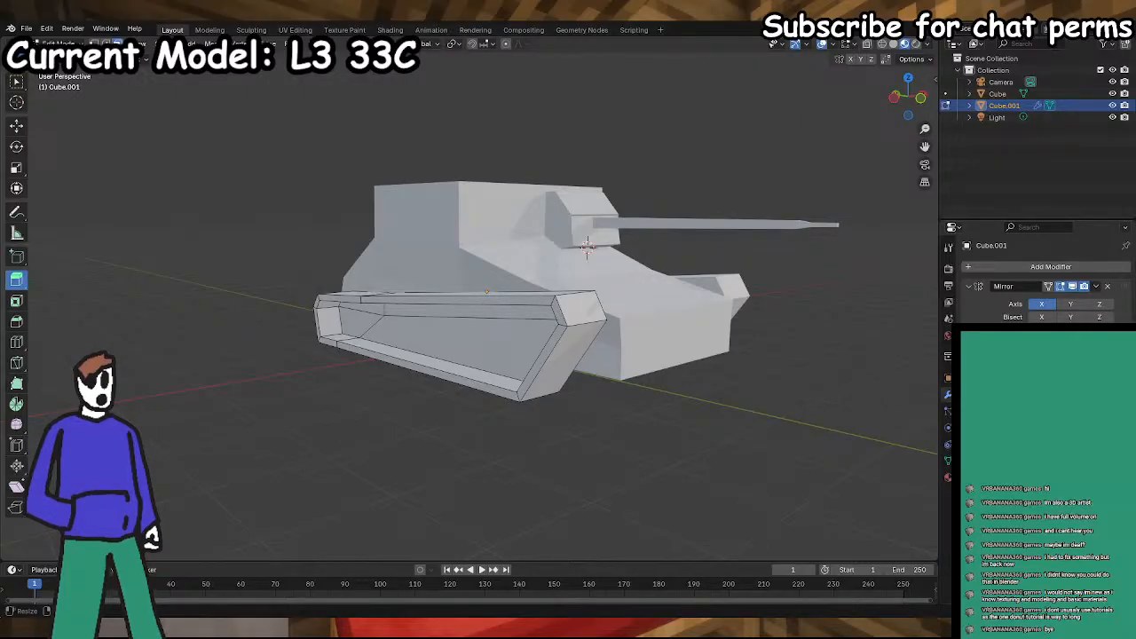
middle_drag(497, 444, 577, 457)
scroll(523, 432, up, 3)
scroll(518, 446, down, 2)
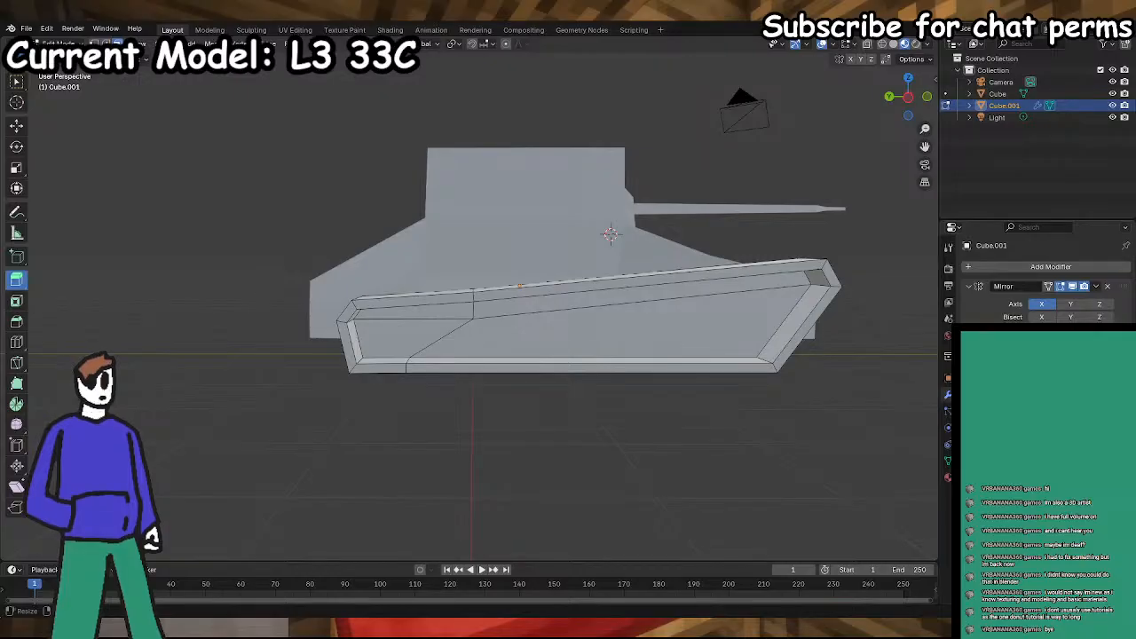
middle_drag(588, 426, 452, 399)
scroll(483, 422, up, 3)
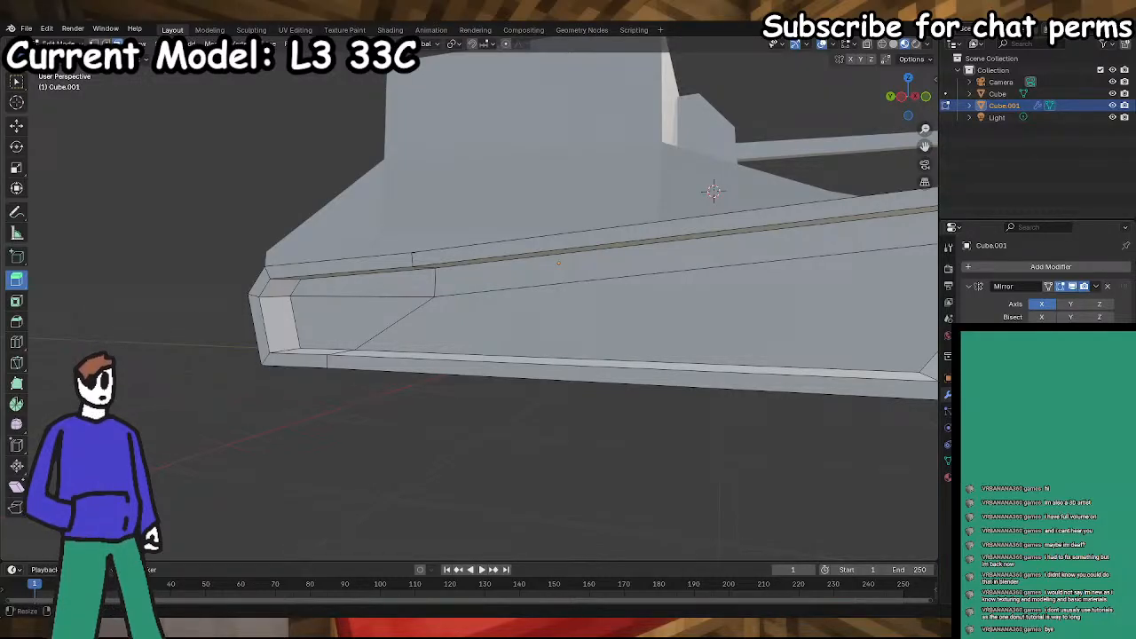
middle_drag(815, 518, 576, 332)
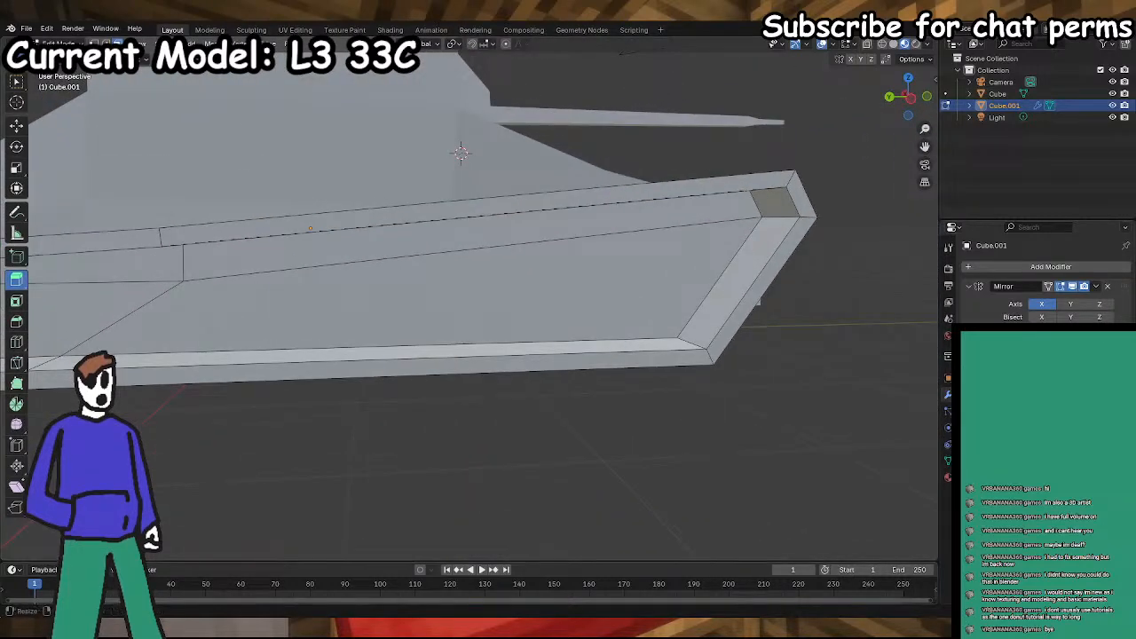
scroll(661, 430, down, 5)
middle_drag(661, 429, 515, 393)
- Delete the recessed outer side faces of the track
click(270, 279)
middle_drag(413, 377, 448, 388)
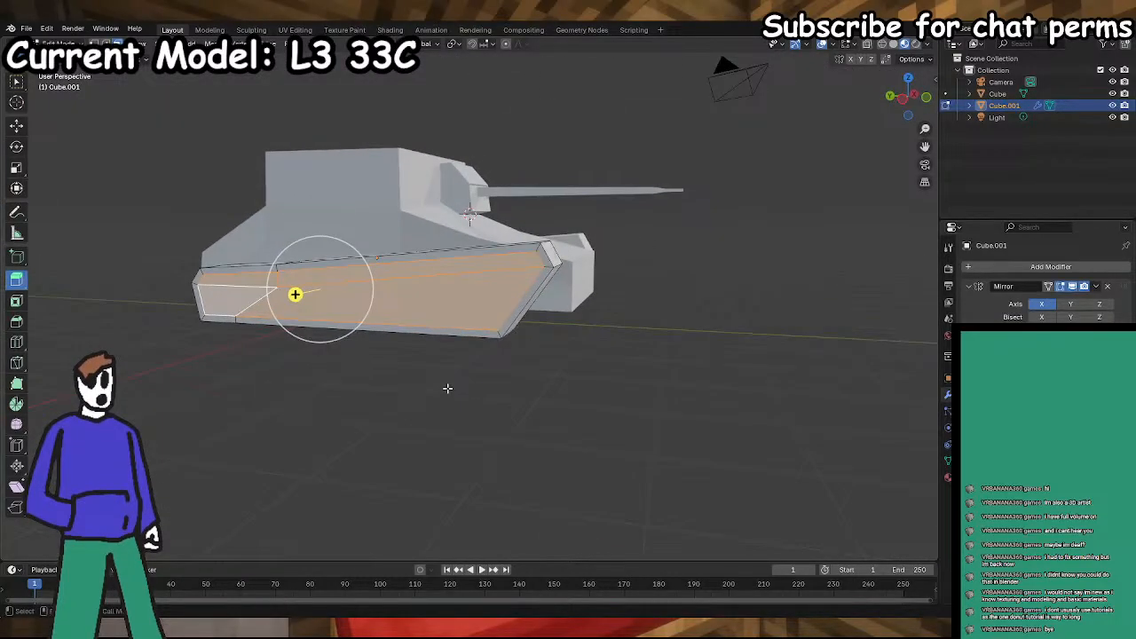
right_click(412, 323)
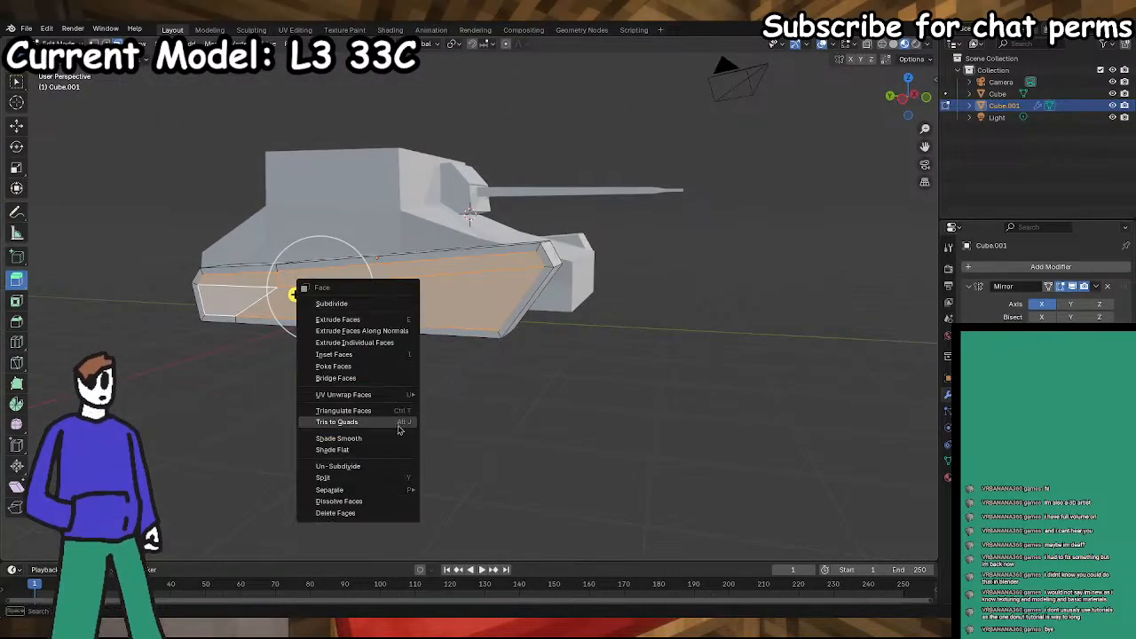
click(355, 509)
- Select and delete the remaining inner side faces of the track so it forms an open loop
scroll(326, 407, up, 3)
click(111, 271)
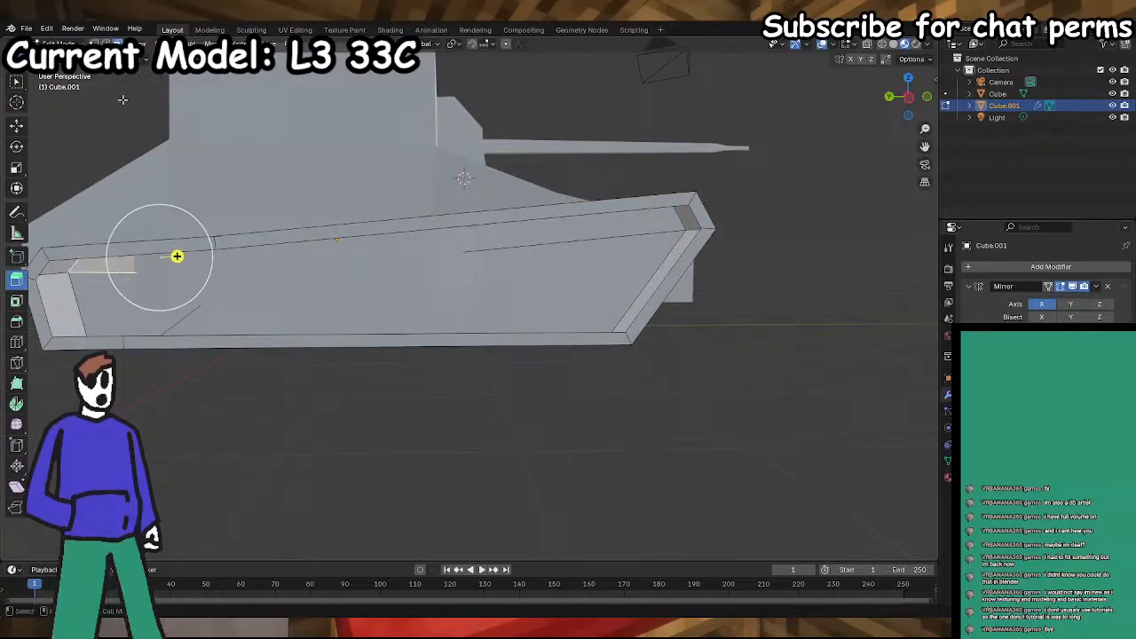
shift+click(351, 325)
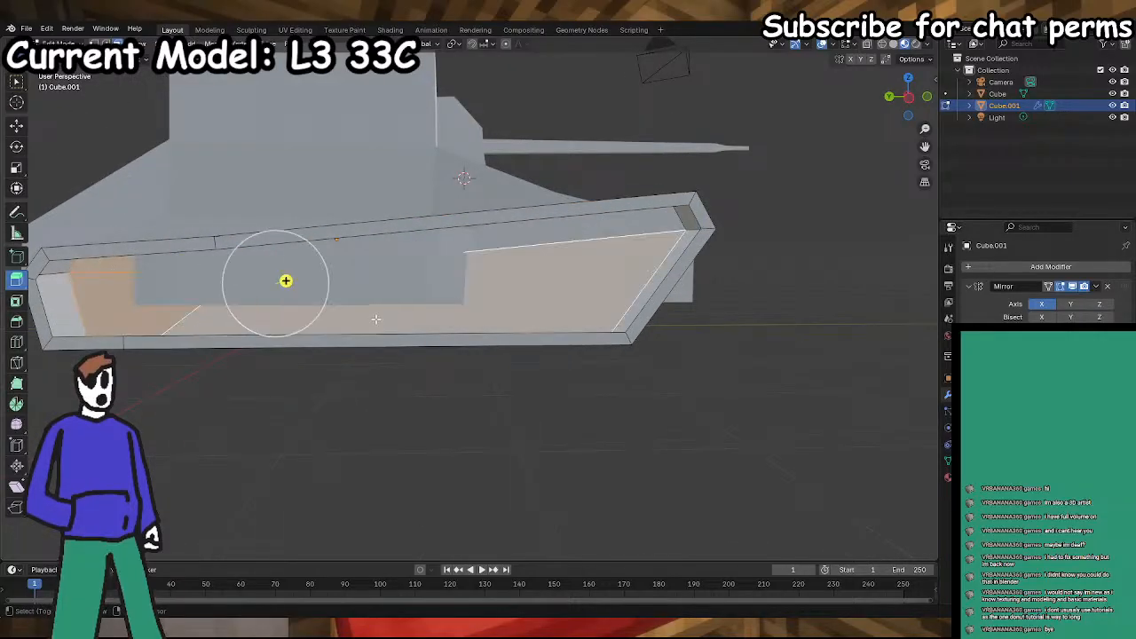
right_click(516, 231)
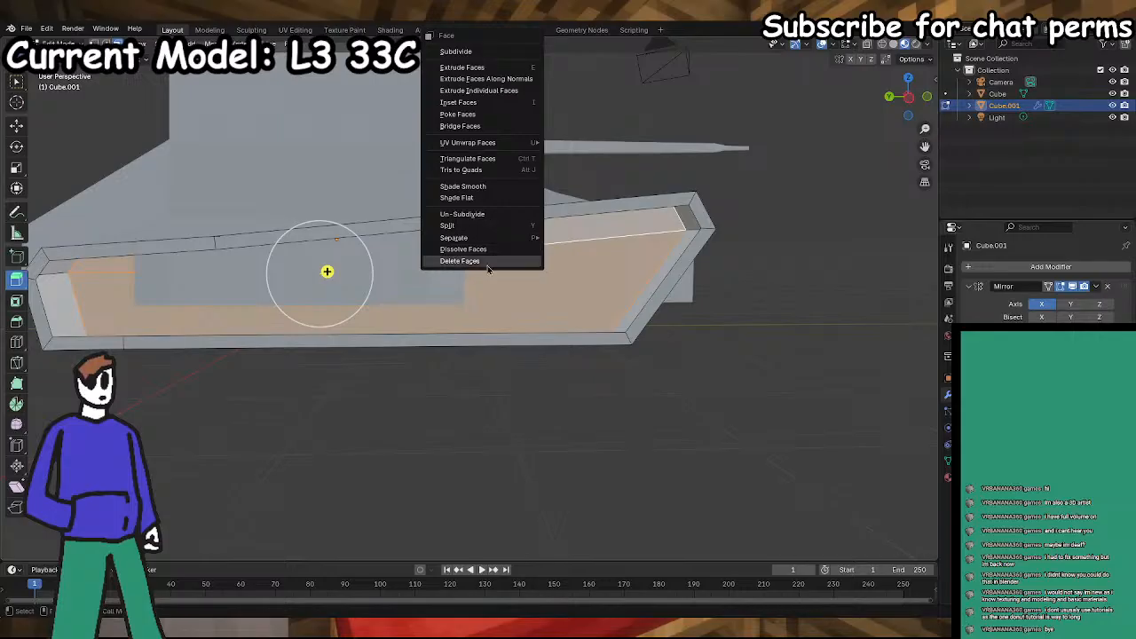
click(486, 265)
middle_drag(556, 424, 308, 332)
- Rename the track object to Tyres and the hull object to Tank
double_click(1004, 105)
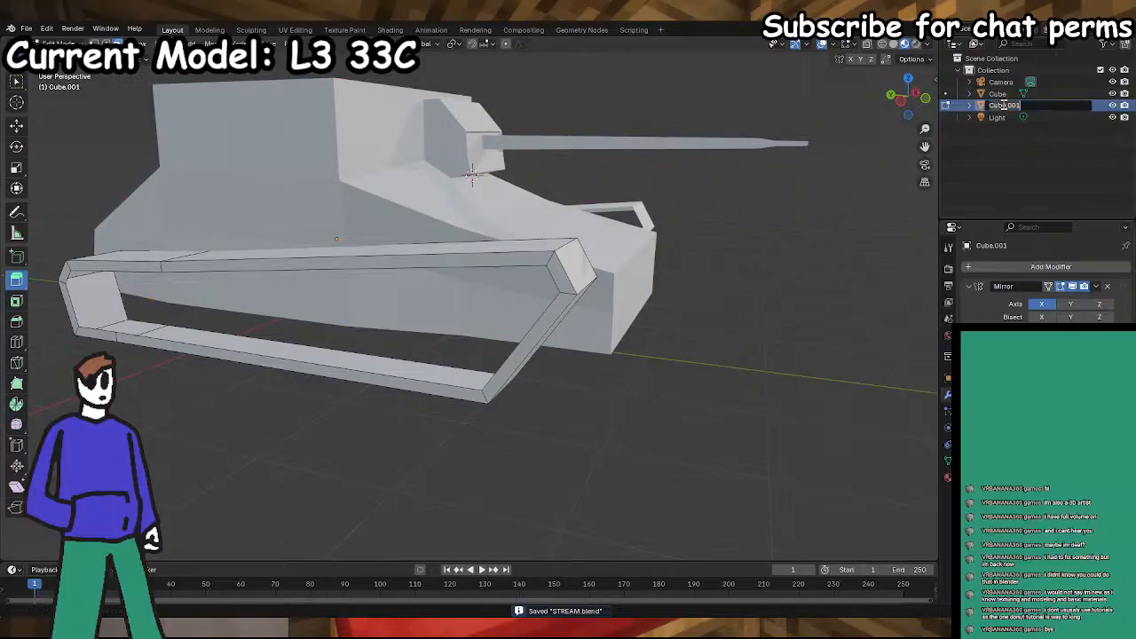
text(Tyres)
key(Return)
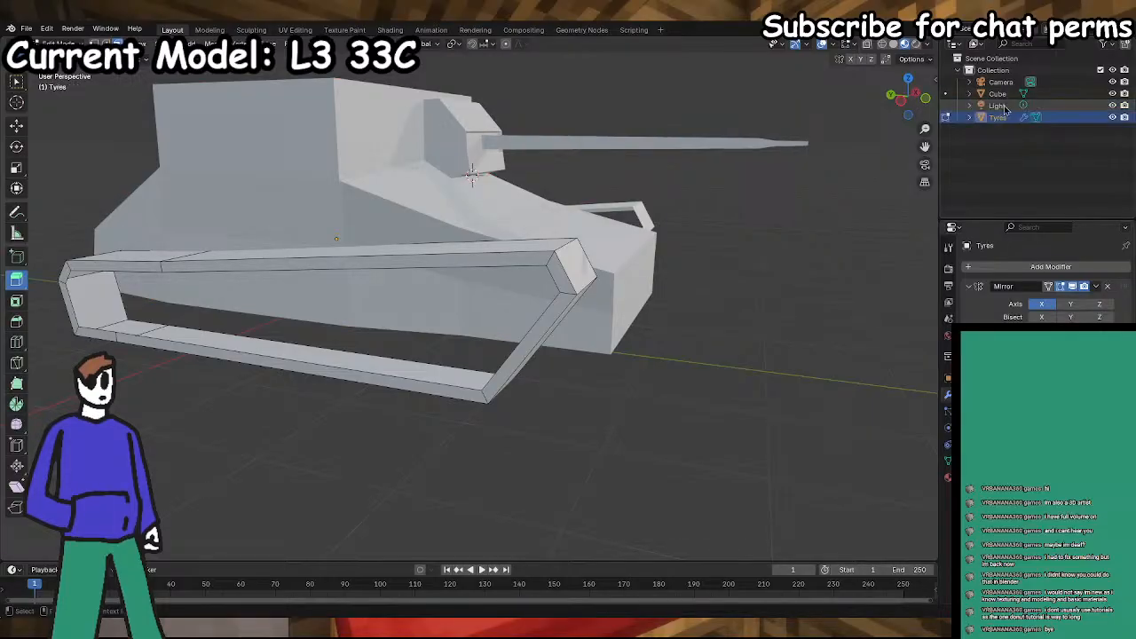
double_click(997, 93)
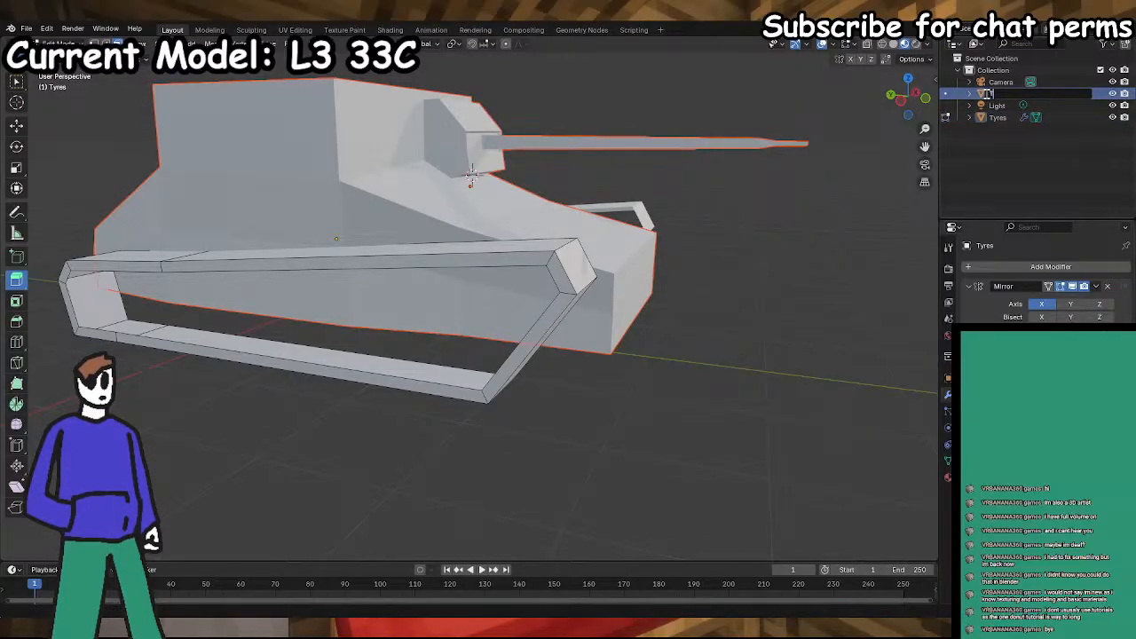
text(Tank)
key(Return)
- Leave Edit Mode on the tracks, make Tank the active object and switch it to Edit Mode
click(997, 116)
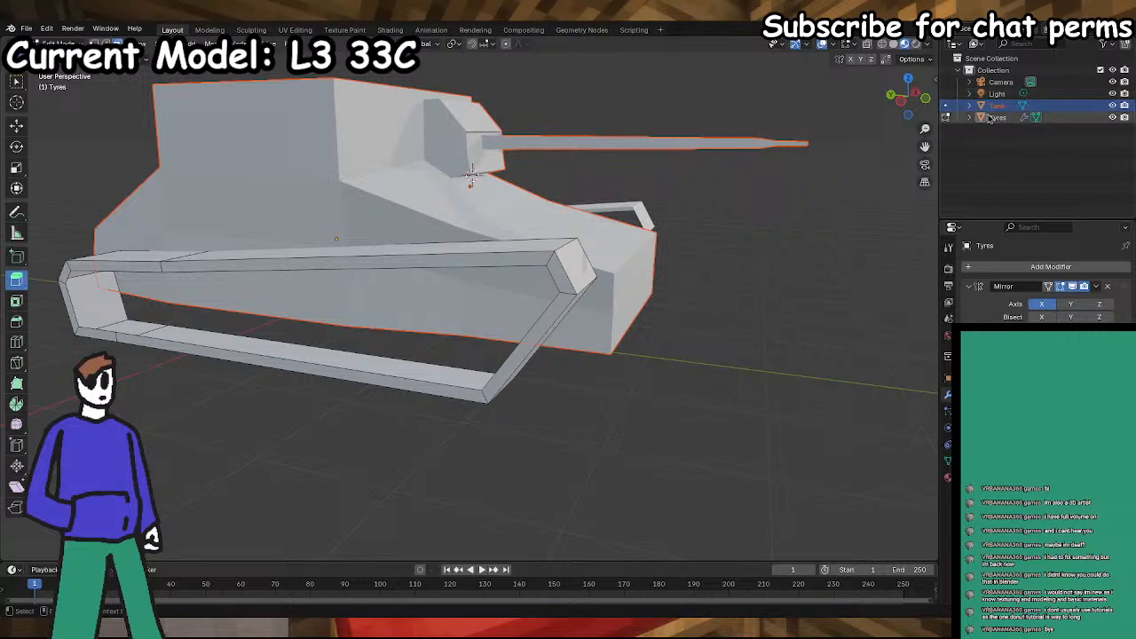
click(997, 105)
middle_drag(799, 230, 395, 182)
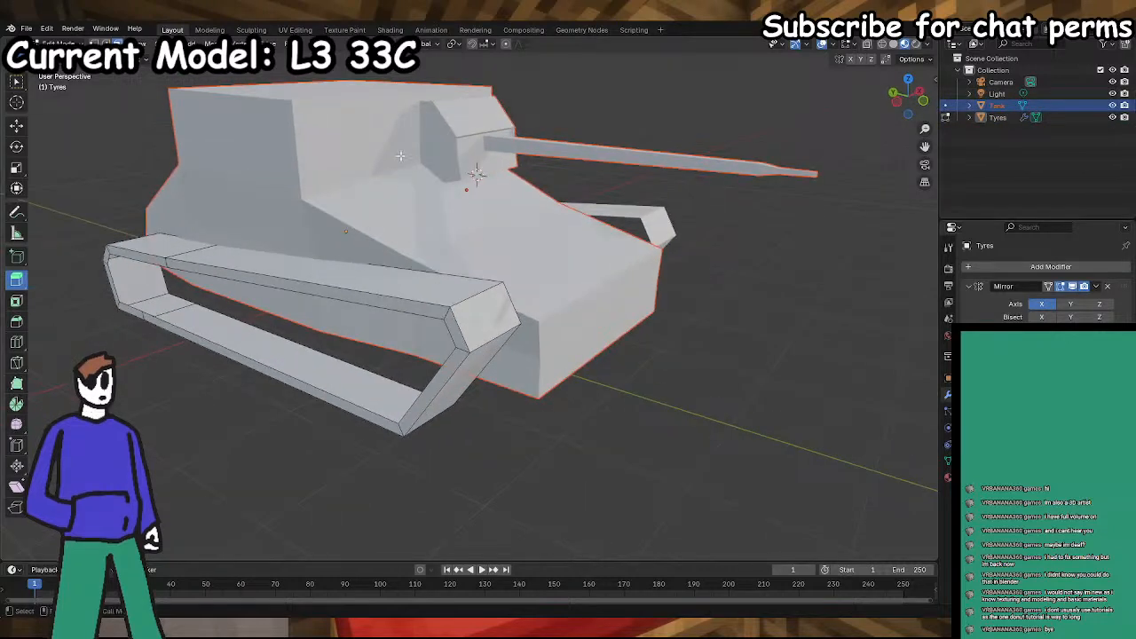
key(Tab)
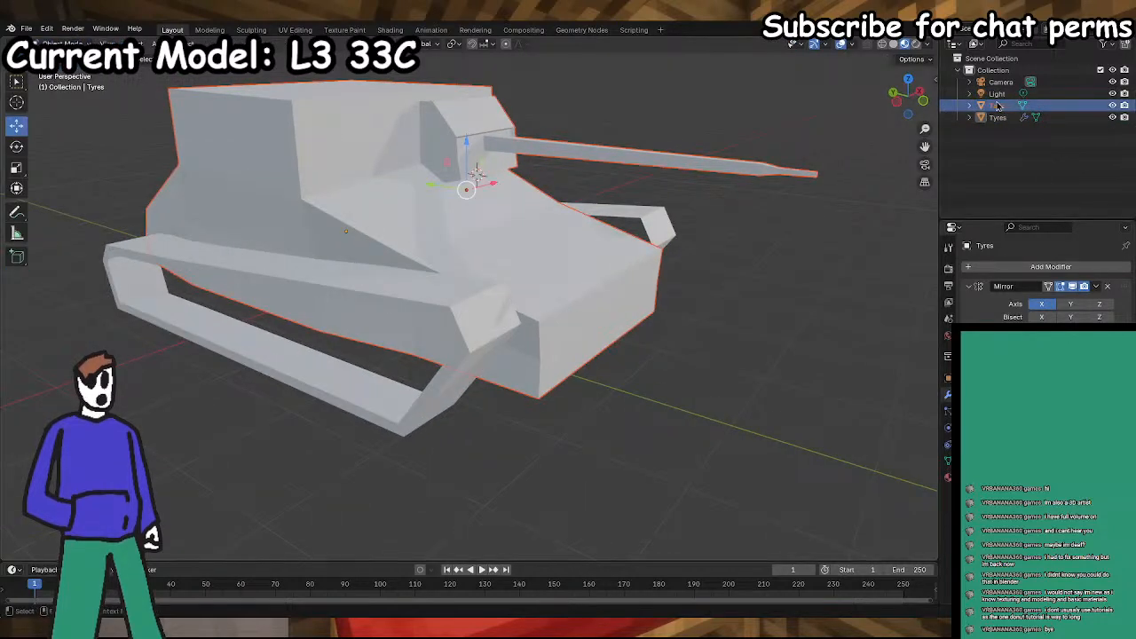
click(443, 191)
right_click(456, 148)
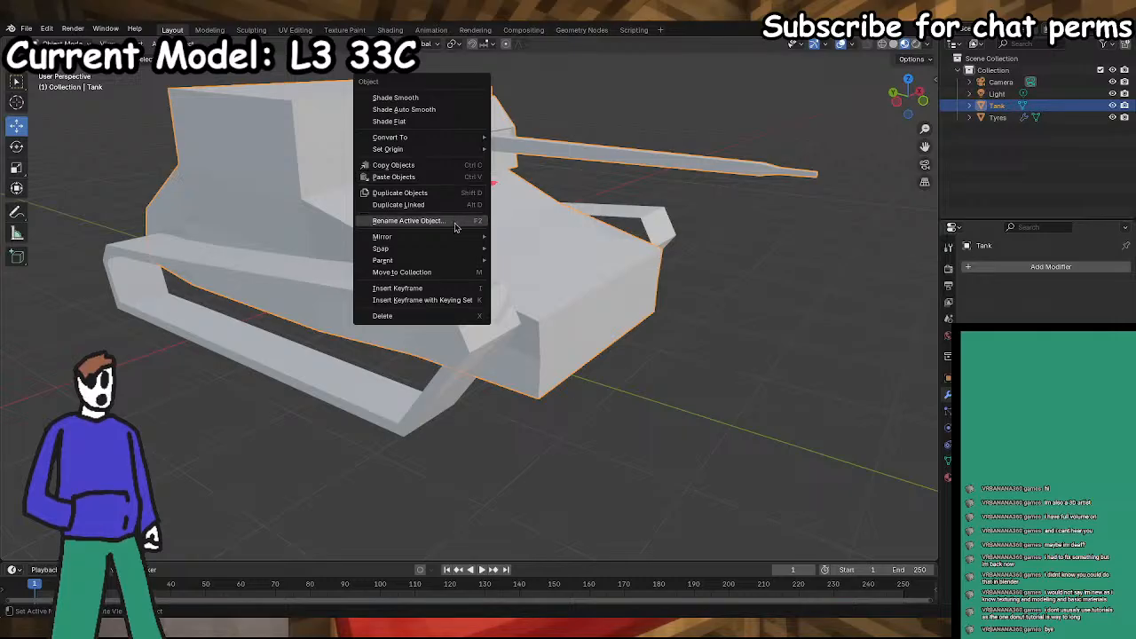
mouse_move(454, 148)
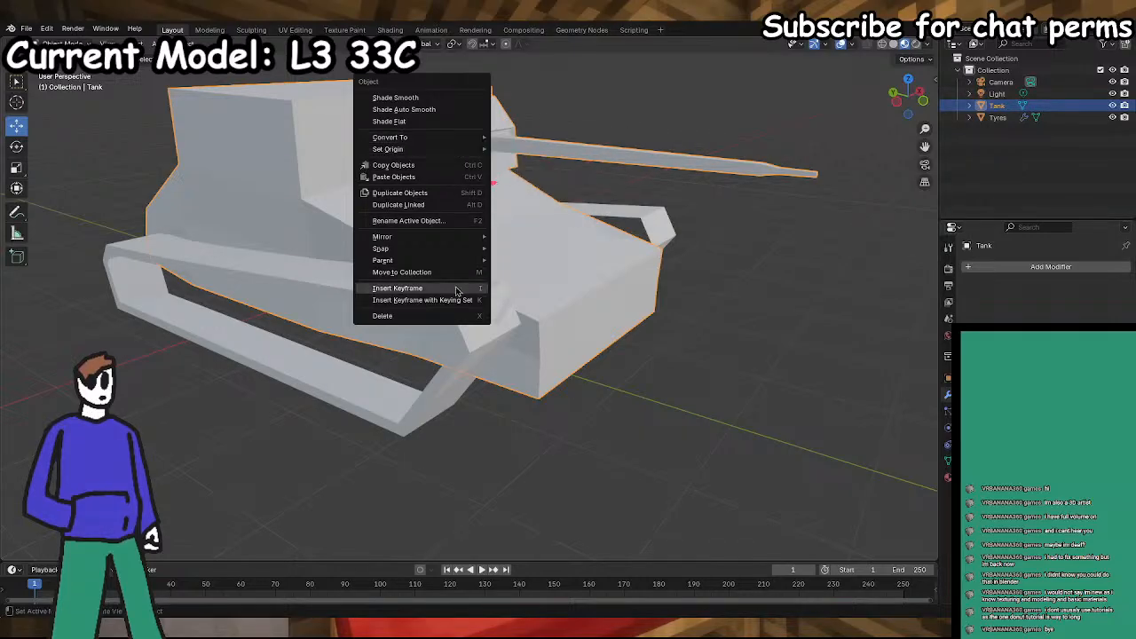
click(63, 45)
click(64, 73)
- Separate the gun barrel faces from the tank into their own object and return to Object Mode
right_click(477, 185)
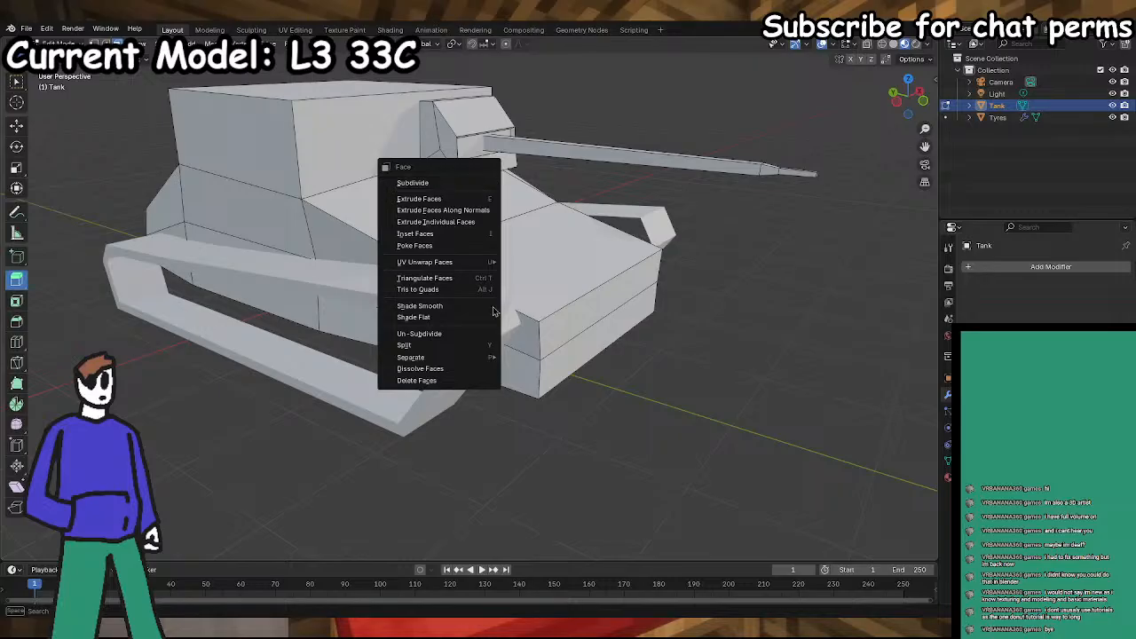
mouse_move(465, 358)
click(557, 381)
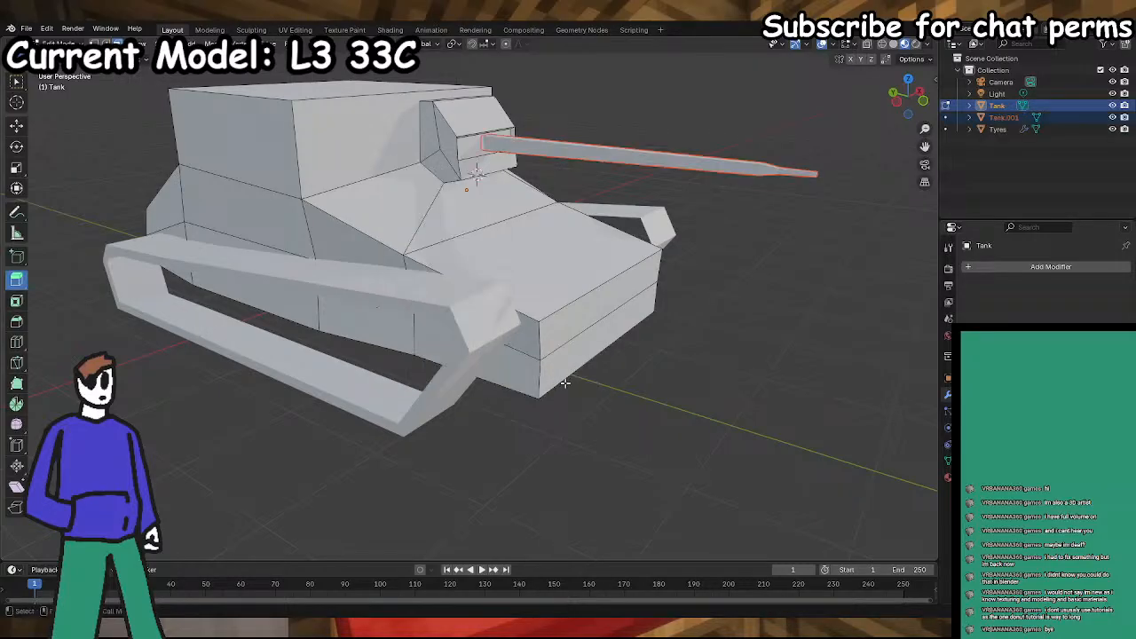
click(64, 44)
click(62, 73)
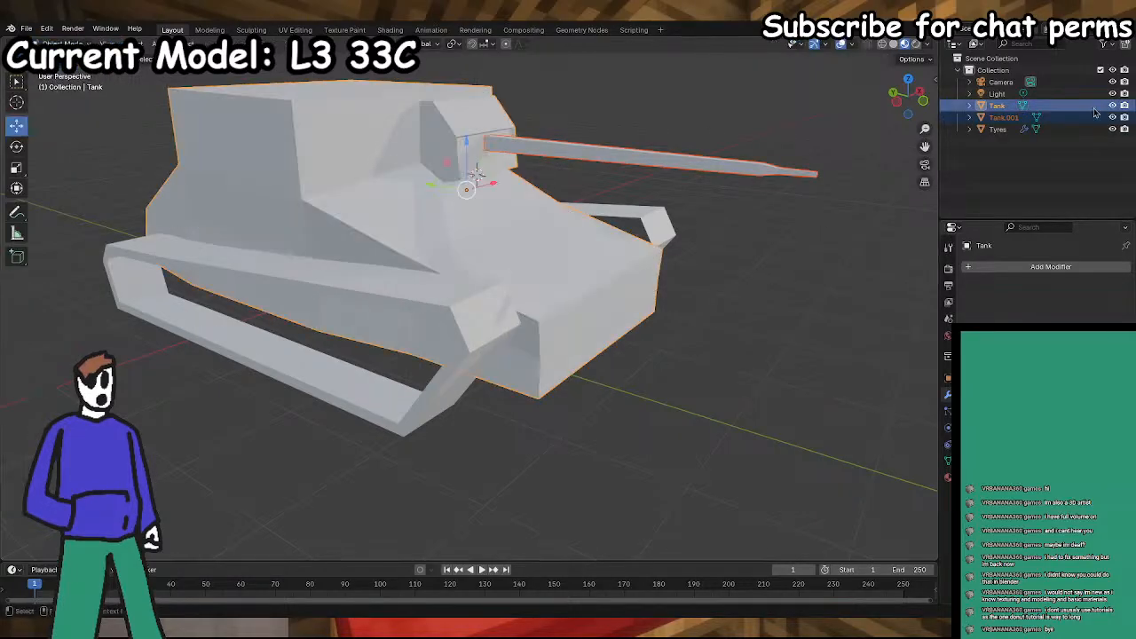
- Rename the separated gun object Tank.001 to Barrel
click(1011, 117)
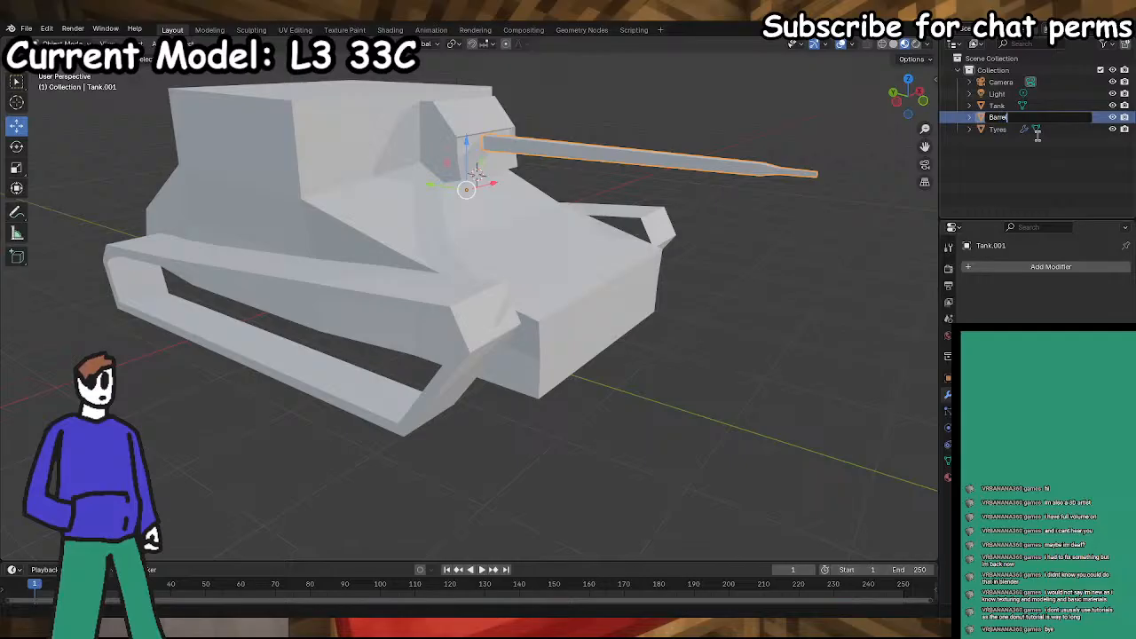
key(Return)
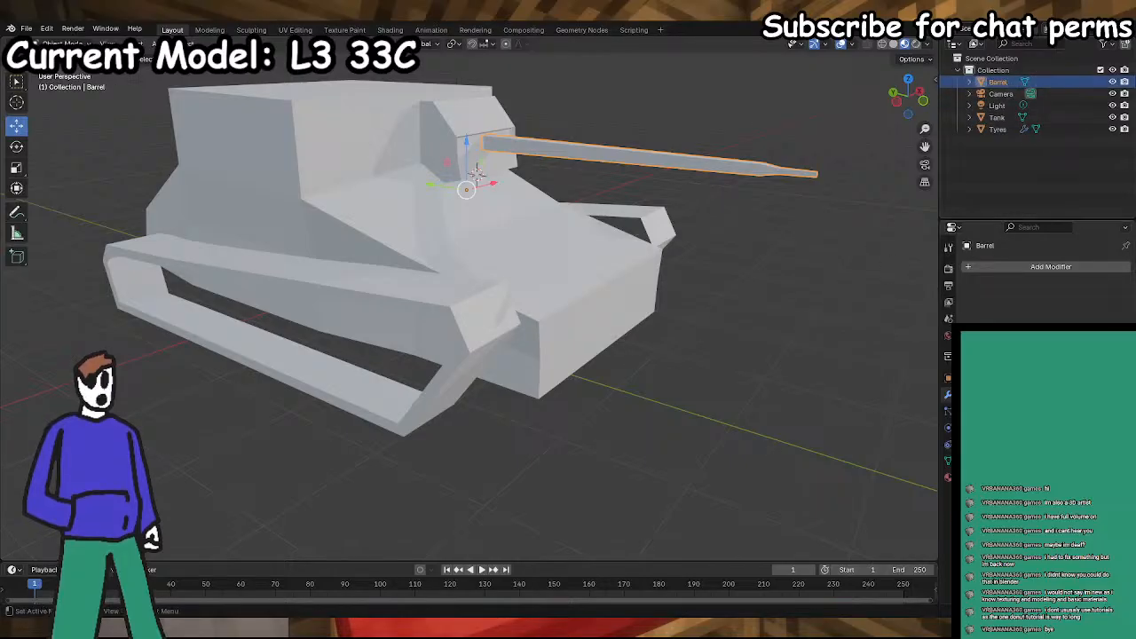
middle_drag(719, 485, 771, 575)
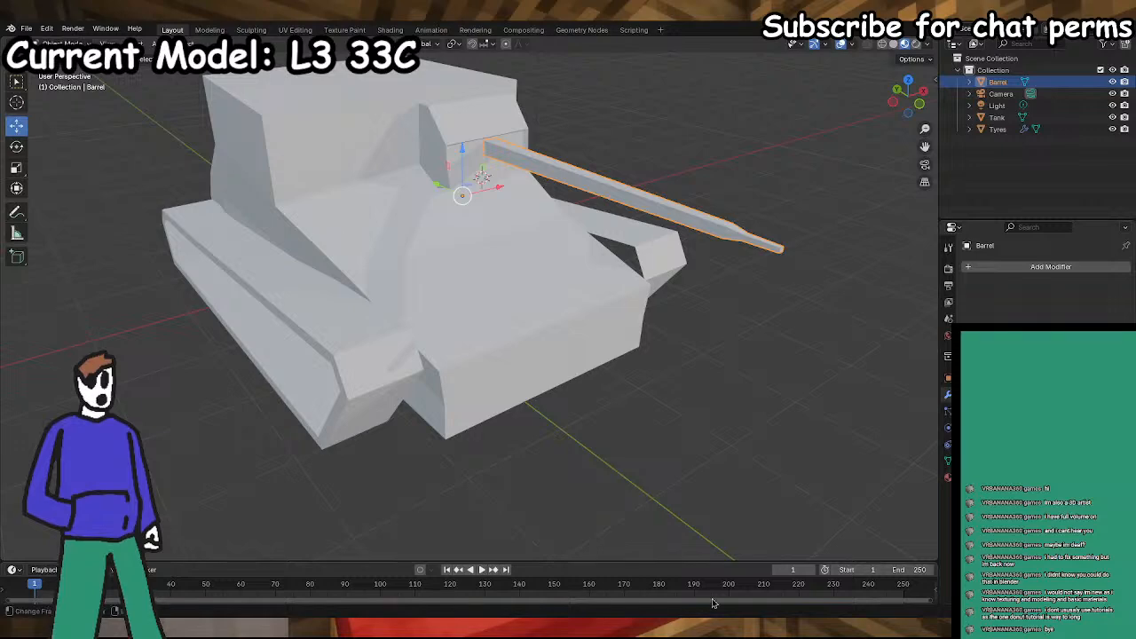
- Save the file and deselect the barrel object
middle_drag(530, 321, 550, 337)
key(ctrl+s)
middle_drag(647, 260, 483, 249)
click(1063, 179)
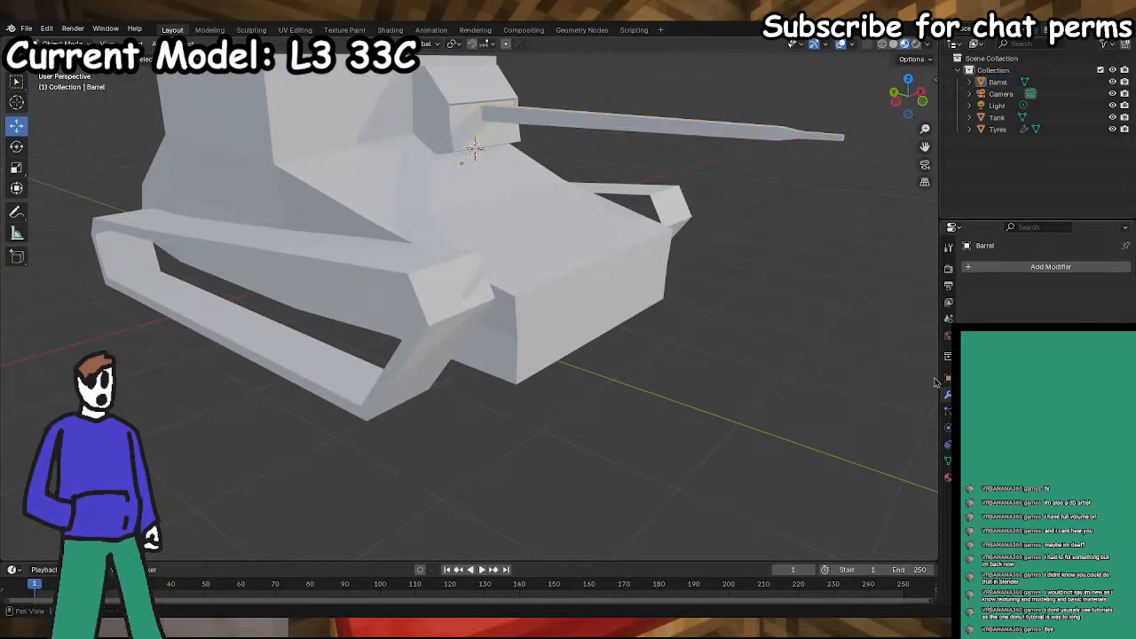
middle_drag(519, 366, 550, 346)
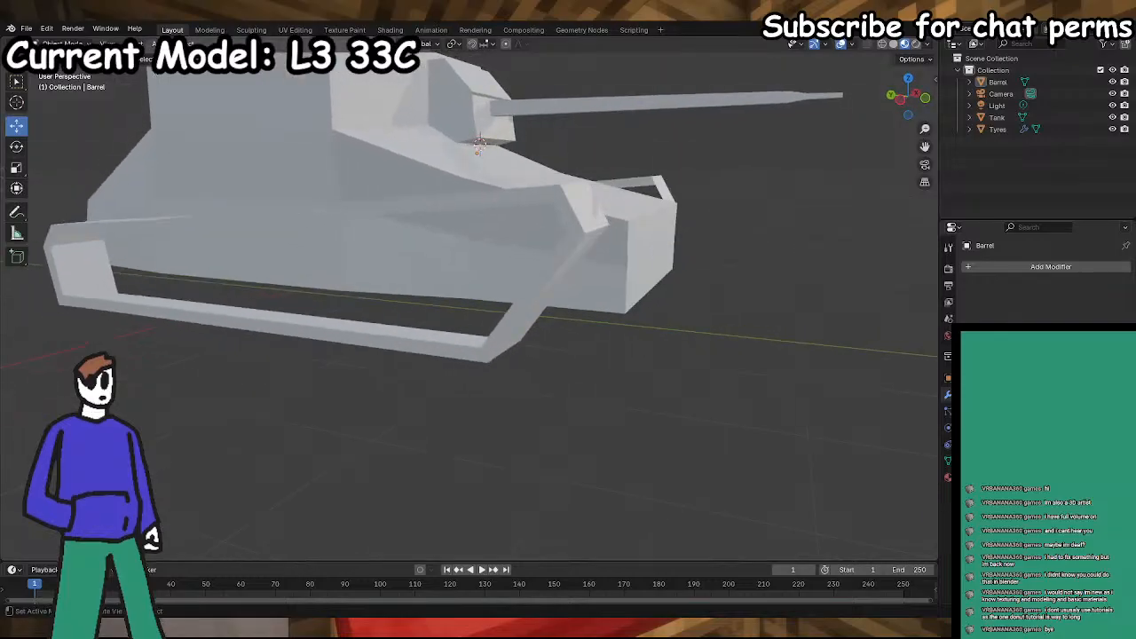
- Add a mesh cylinder to the scene as the base for a wheel
click(155, 43)
mouse_move(190, 68)
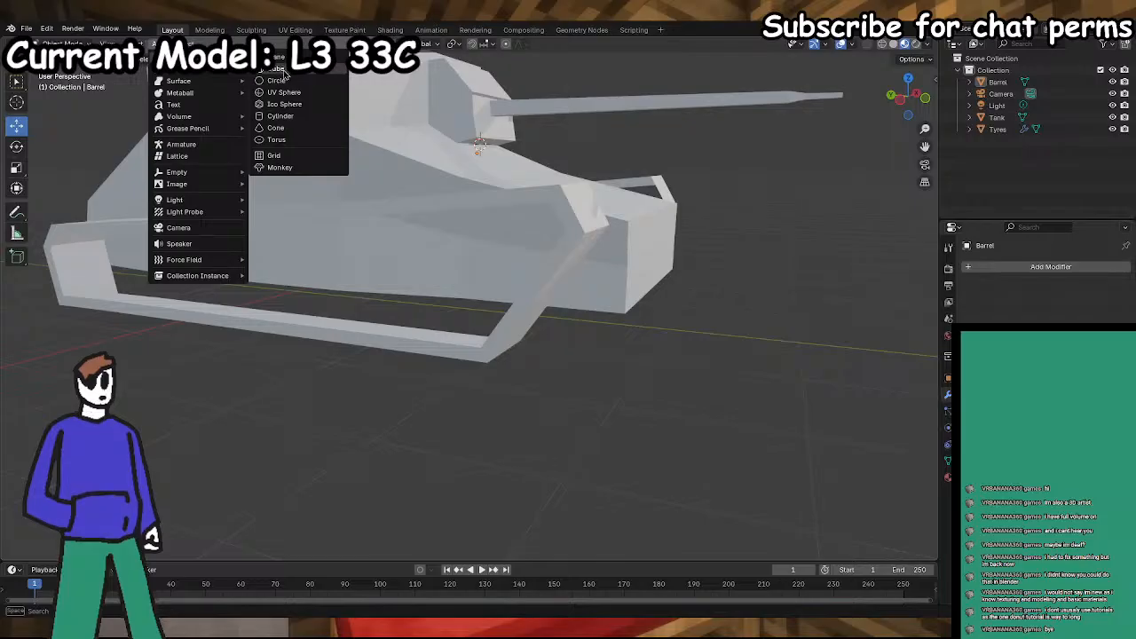
click(280, 115)
scroll(517, 285, down, 8)
middle_drag(468, 314, 457, 266)
- Set the cylinder's location to 0 m on the X, Y and Z axes
click(947, 377)
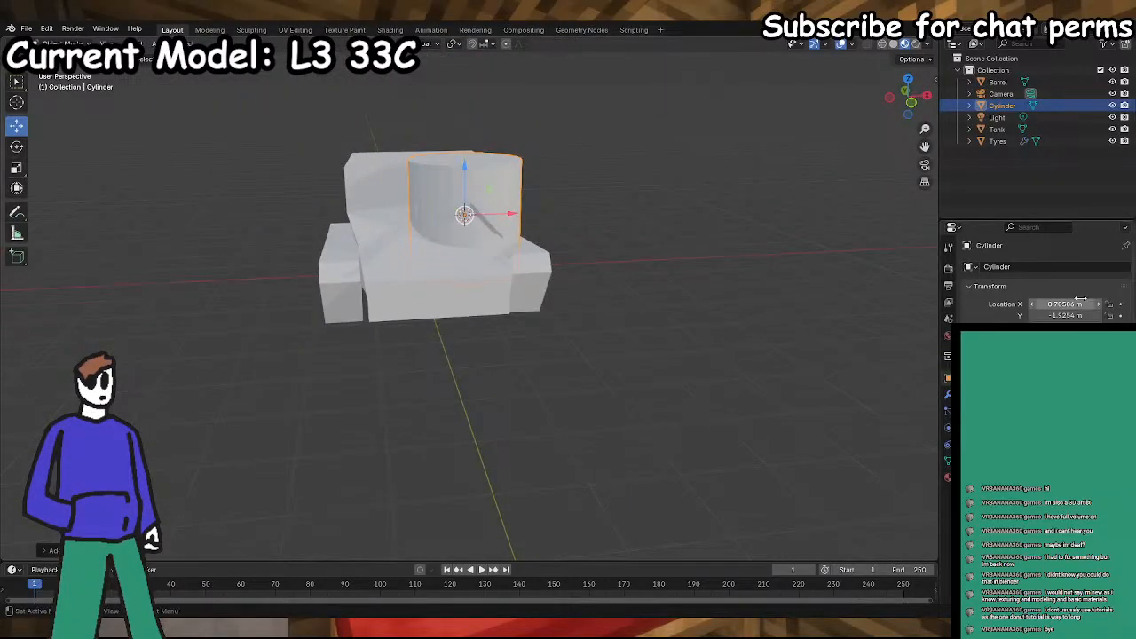
text(0)
key(Tab)
text(0)
key(Tab)
text(0)
key(Return)
- Move the cylinder beside the tank over the track, to about X -1.18 m and Y -1.30 m
middle_drag(635, 391, 372, 320)
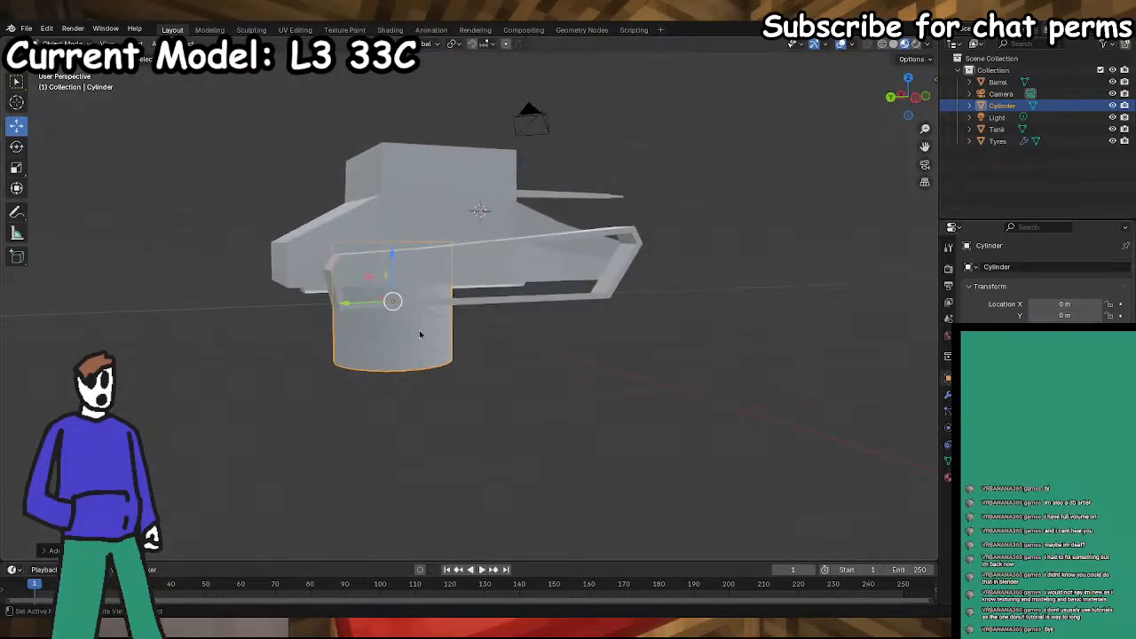
drag(353, 310, 430, 310)
middle_drag(429, 309, 422, 253)
drag(423, 250, 390, 259)
middle_drag(390, 259, 372, 221)
middle_drag(416, 308, 394, 323)
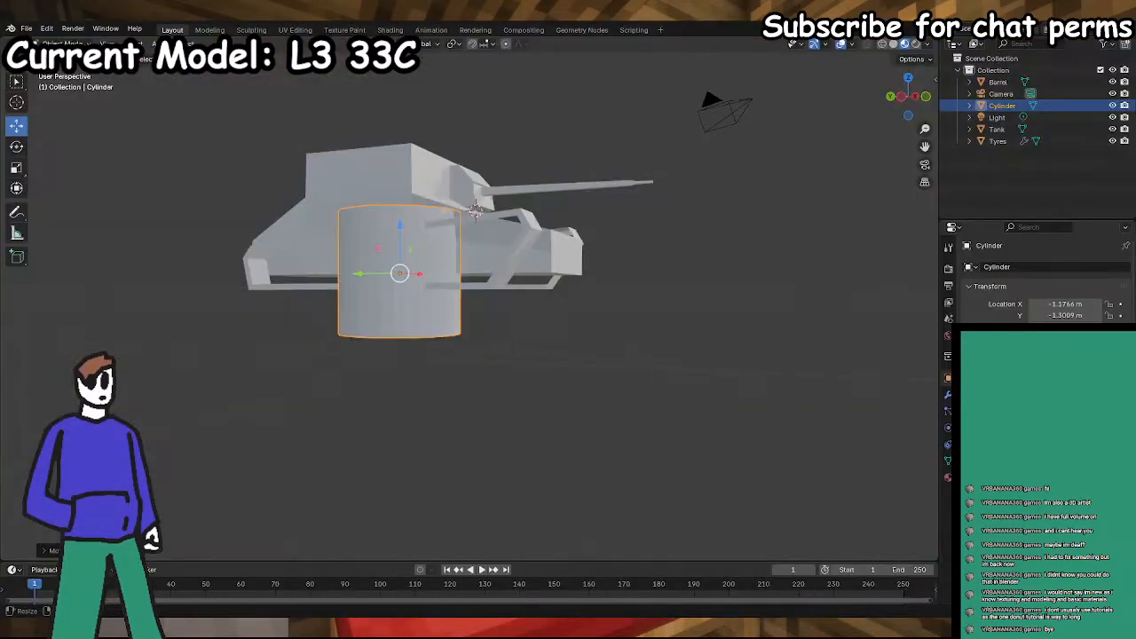
- Rotate the cylinder about the Y axis until it lies on its side with a flat end facing outward
click(16, 145)
middle_drag(320, 382, 359, 391)
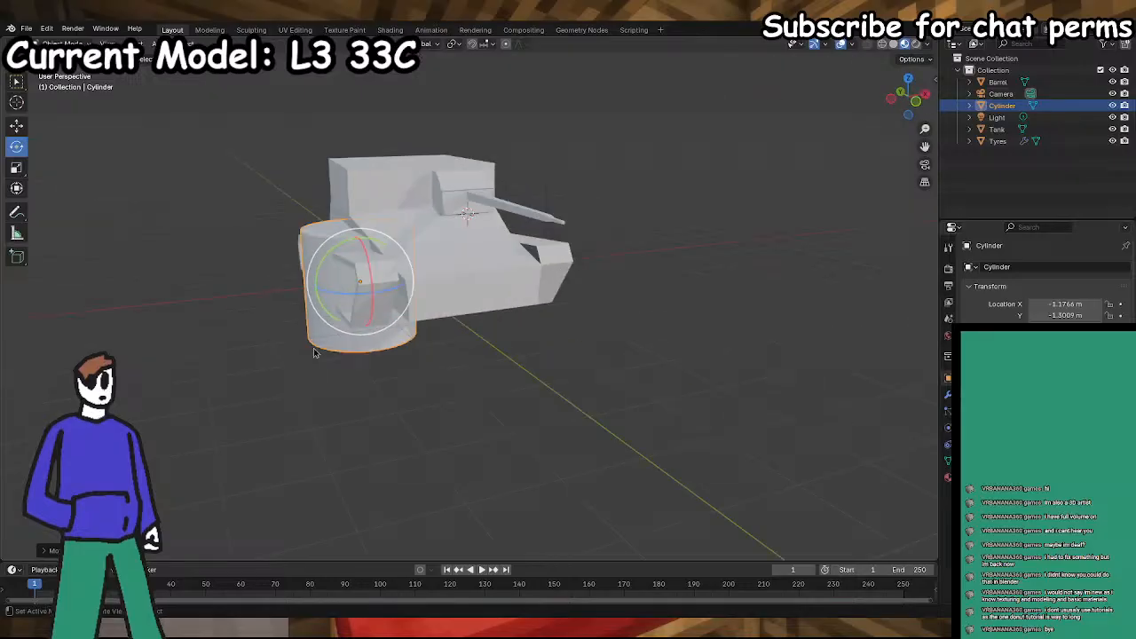
drag(323, 261, 310, 394)
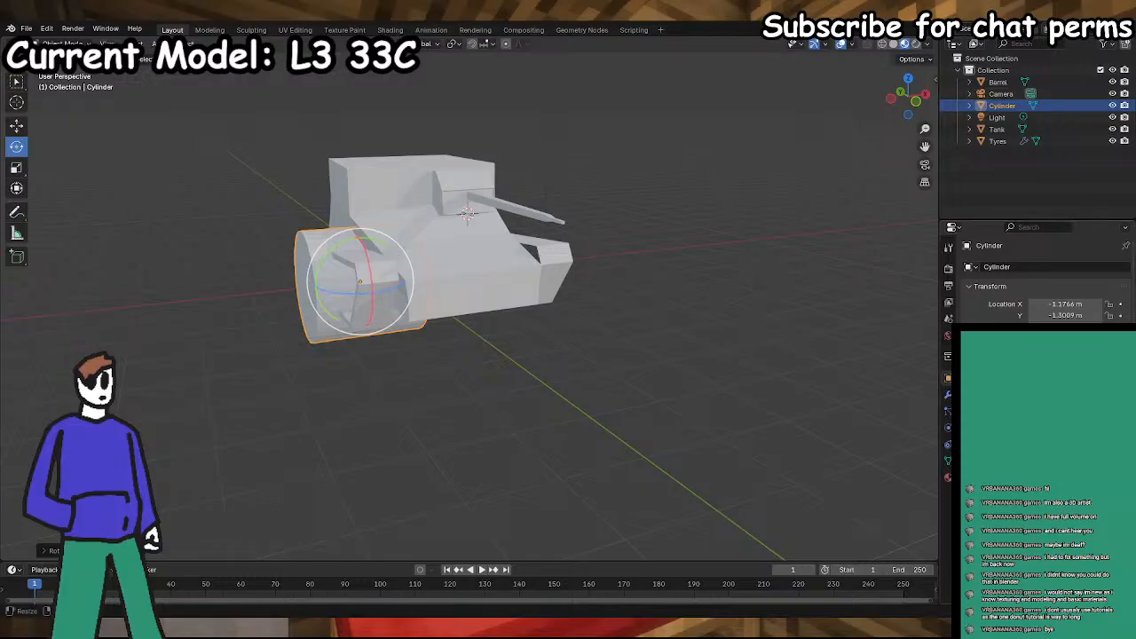
scroll(438, 355, up, 5)
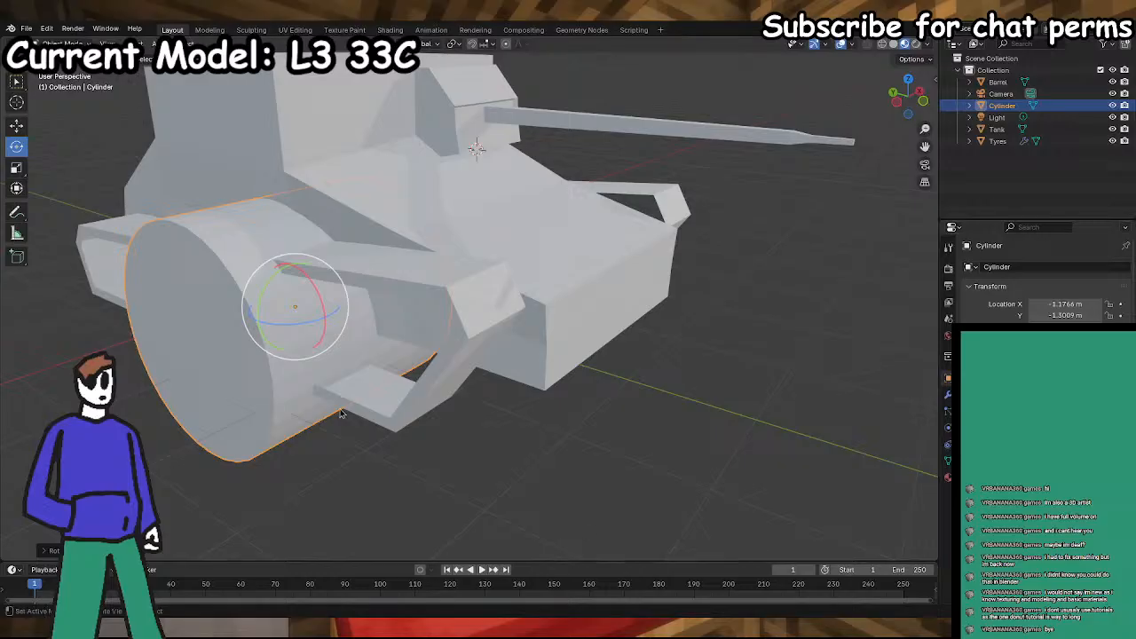
- Scale the cylinder down and flatten its width into a wheel that suits the track
click(11, 172)
middle_drag(177, 335, 244, 291)
mouse_move(398, 284)
mouse_down()
mouse_move(370, 287)
mouse_move(393, 281)
mouse_up()
middle_drag(374, 356, 332, 363)
drag(328, 280, 306, 297)
- Move the wheel to the front end of the track, at about Y -3.14 m
middle_drag(306, 296, 408, 330)
drag(473, 281, 647, 233)
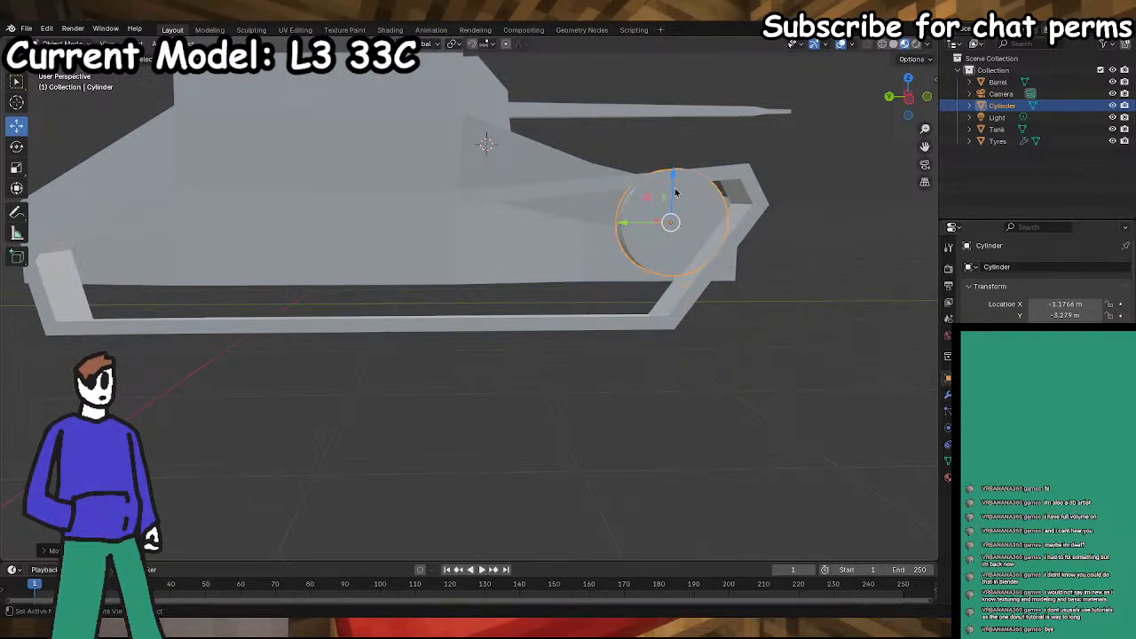
middle_drag(621, 293, 590, 343)
drag(553, 271, 515, 264)
middle_drag(515, 264, 293, 338)
- Shift the wheel outward so it sits within the track, at about X -1.44 m
click(14, 149)
middle_drag(748, 257, 15, 222)
middle_drag(811, 252, 10, 124)
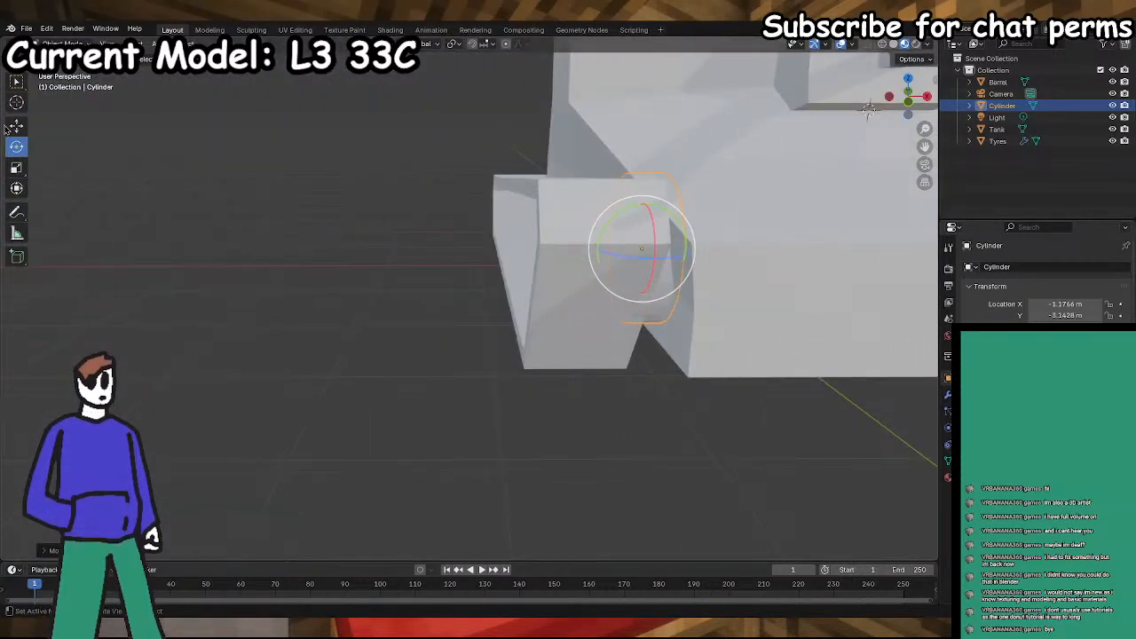
middle_drag(583, 286, 801, 277)
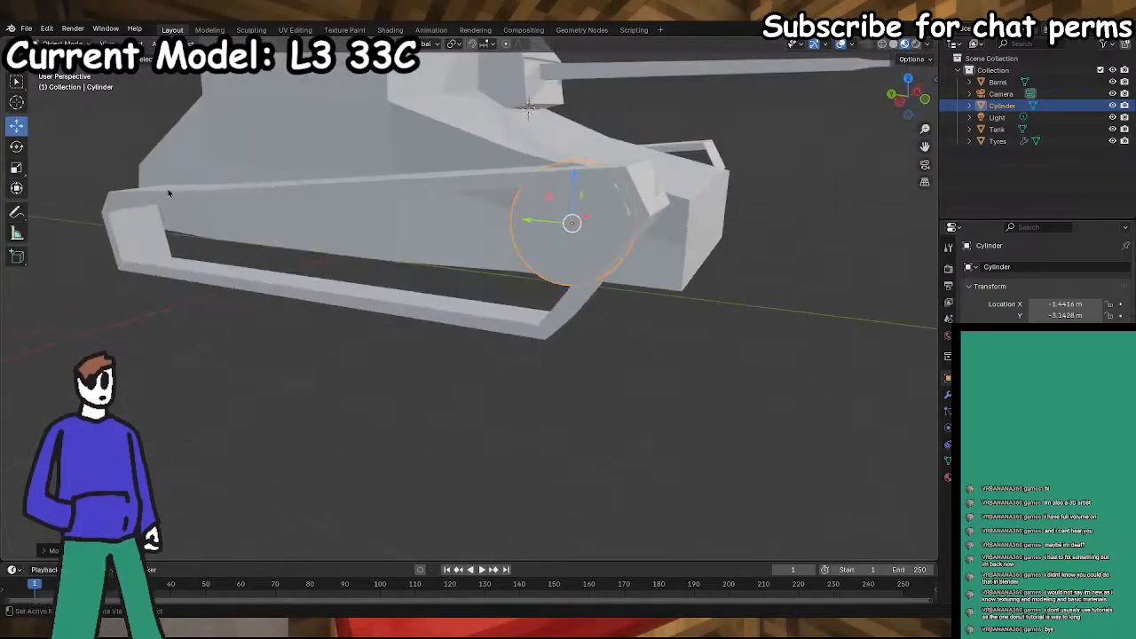
- Scale the wheel down slightly to fit inside the front of the track
click(20, 168)
key(s)
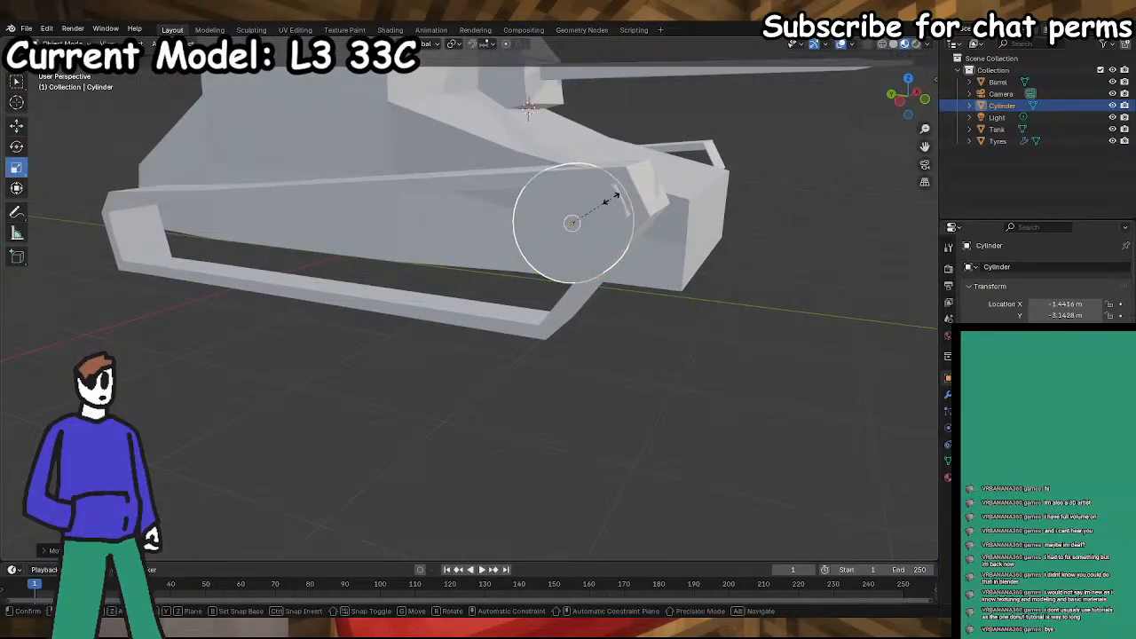
drag(607, 199, 612, 201)
middle_drag(588, 272, 60, 142)
click(62, 43)
click(58, 81)
key(ctrl+s)
middle_drag(674, 272, 804, 308)
right_click(471, 263)
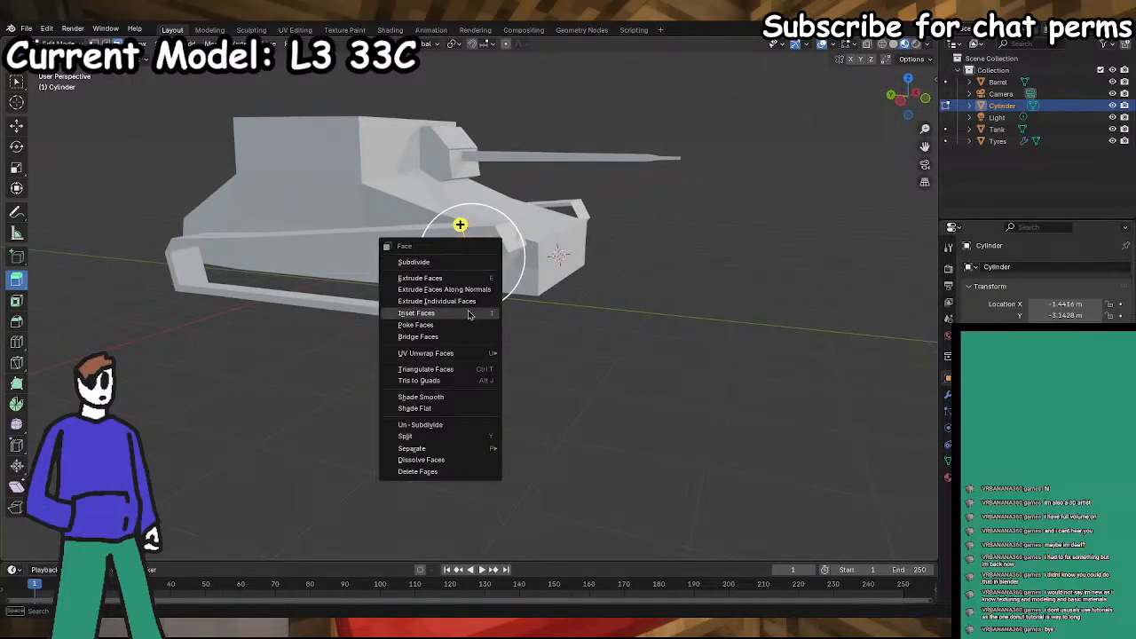
click(55, 43)
click(62, 69)
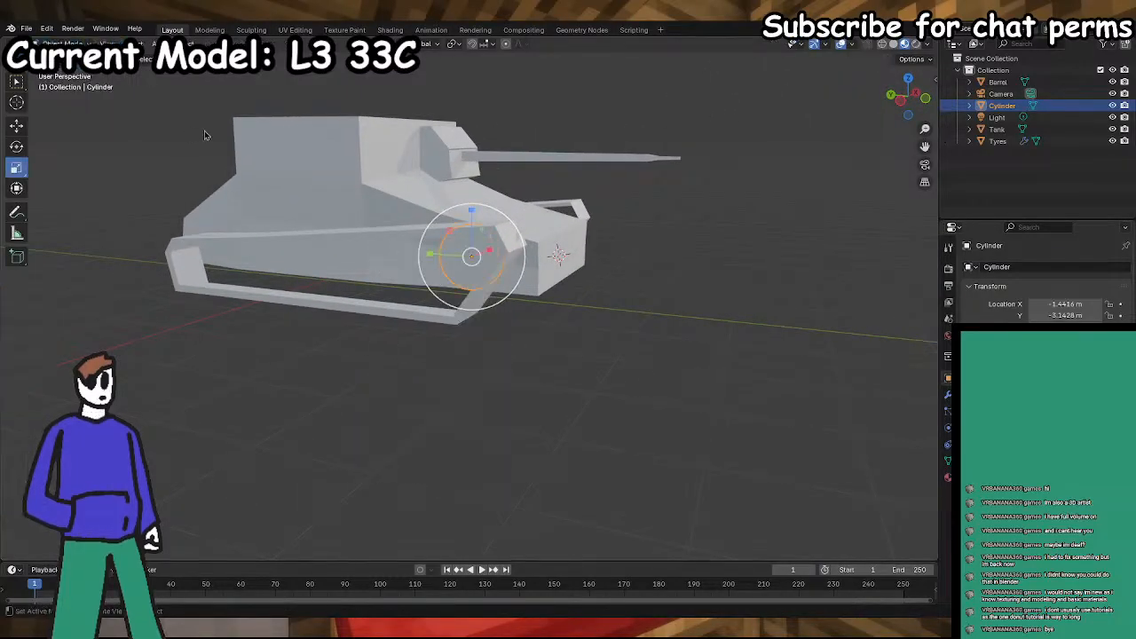
right_click(493, 307)
mouse_move(479, 261)
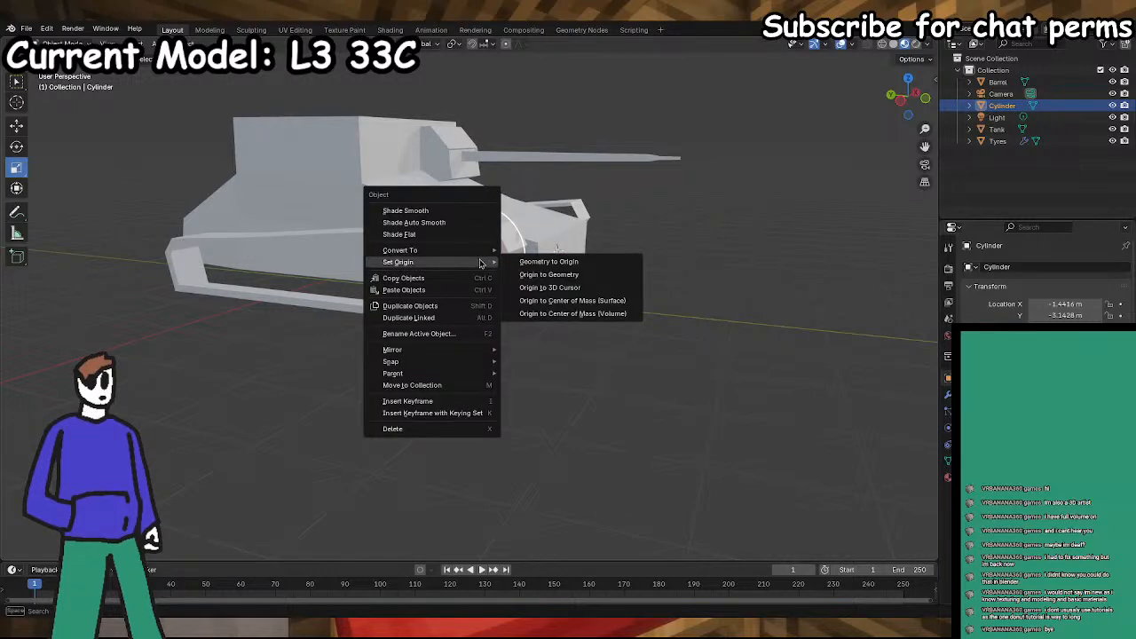
middle_drag(514, 388, 387, 352)
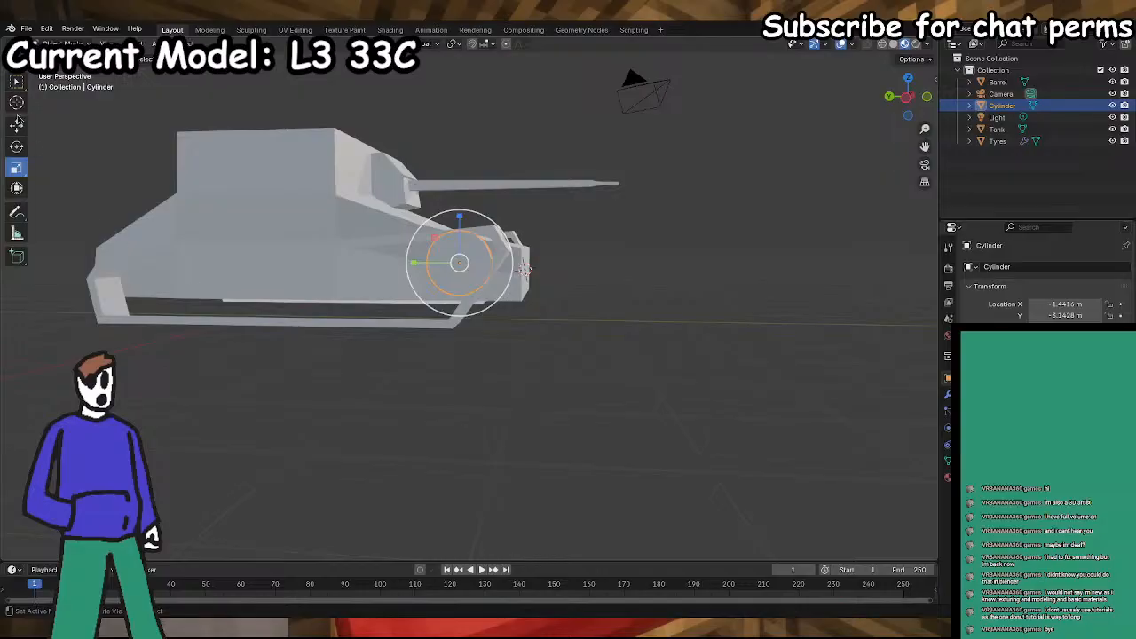
- Save the file and move the wheel cylinder to X 0 m and about Y -0.19 m
key(ctrl+s)
middle_drag(527, 324, 433, 369)
click(1070, 306)
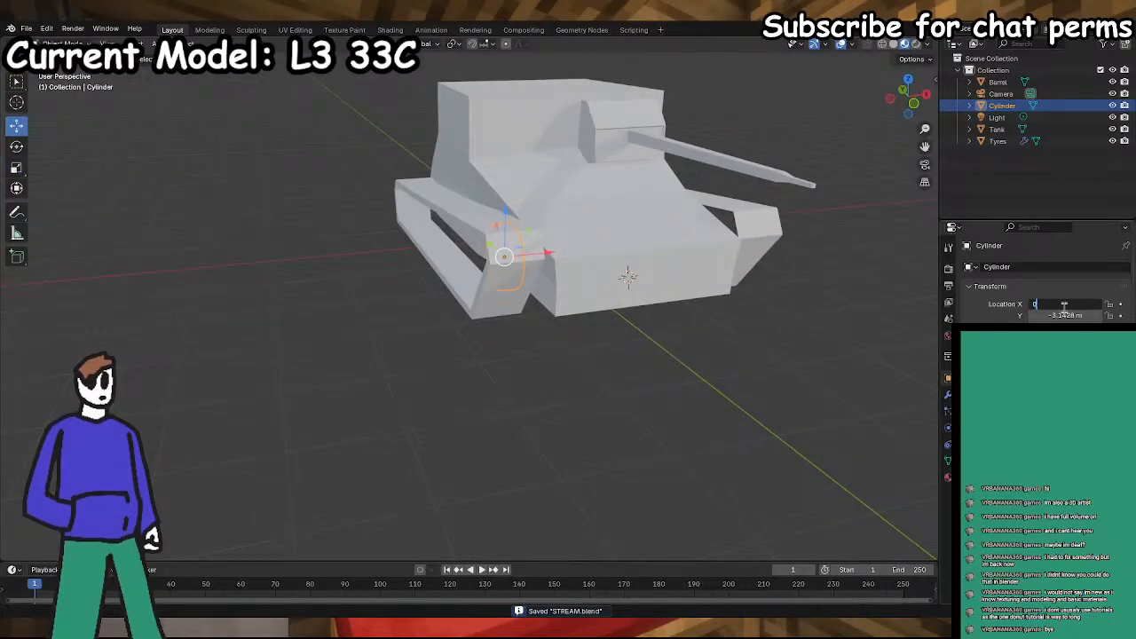
middle_drag(914, 341, 733, 375)
drag(192, 280, 167, 266)
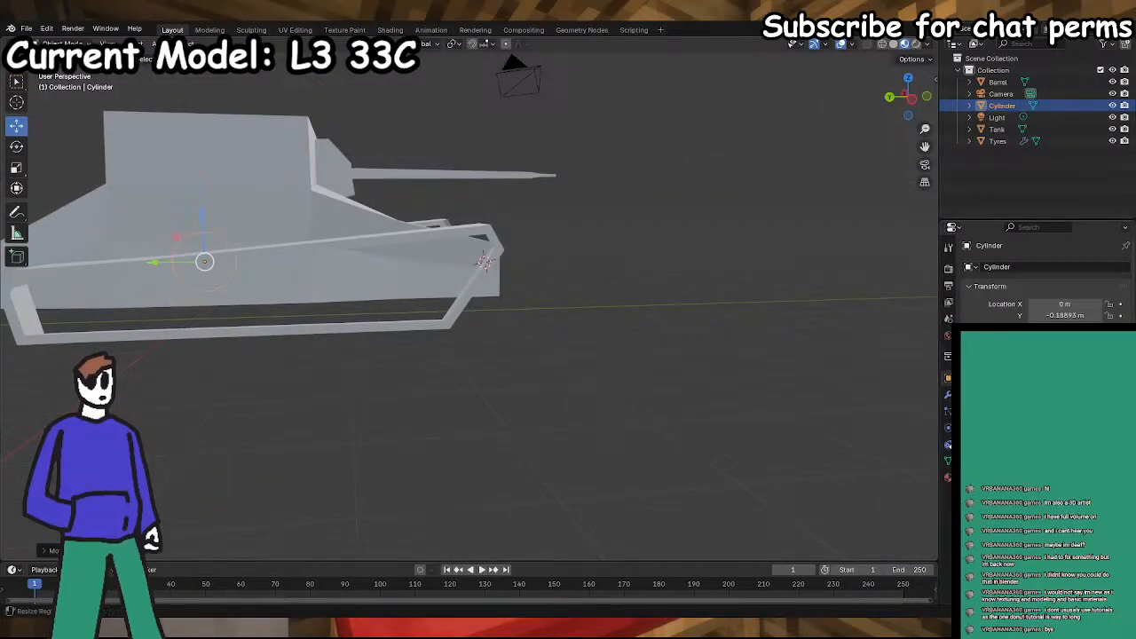
click(948, 477)
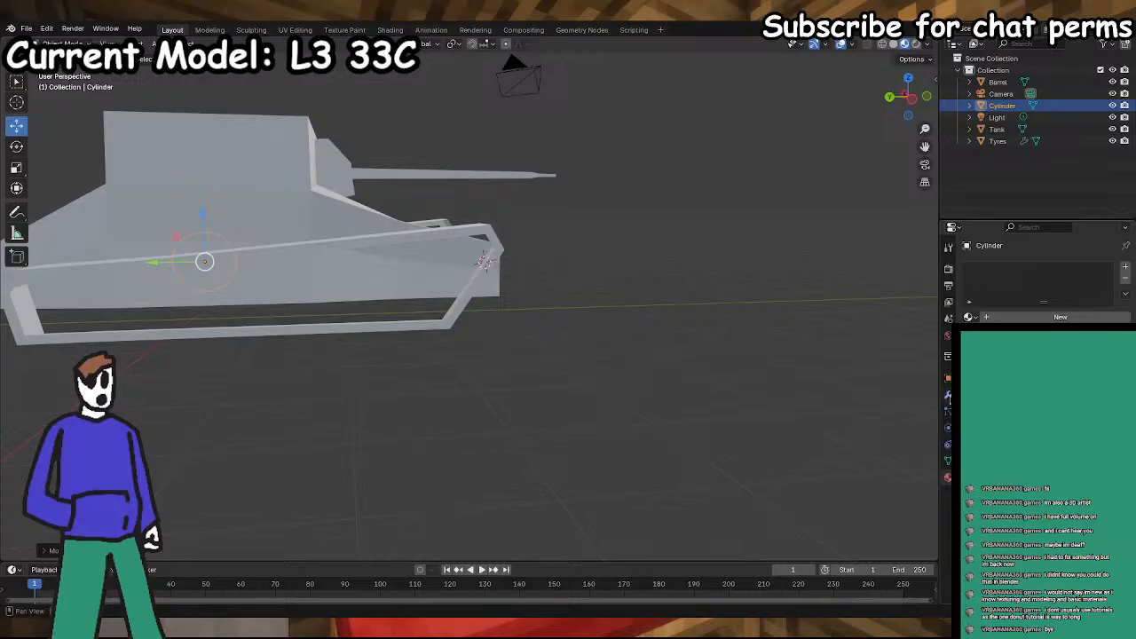
click(948, 395)
click(1034, 266)
mouse_move(1002, 274)
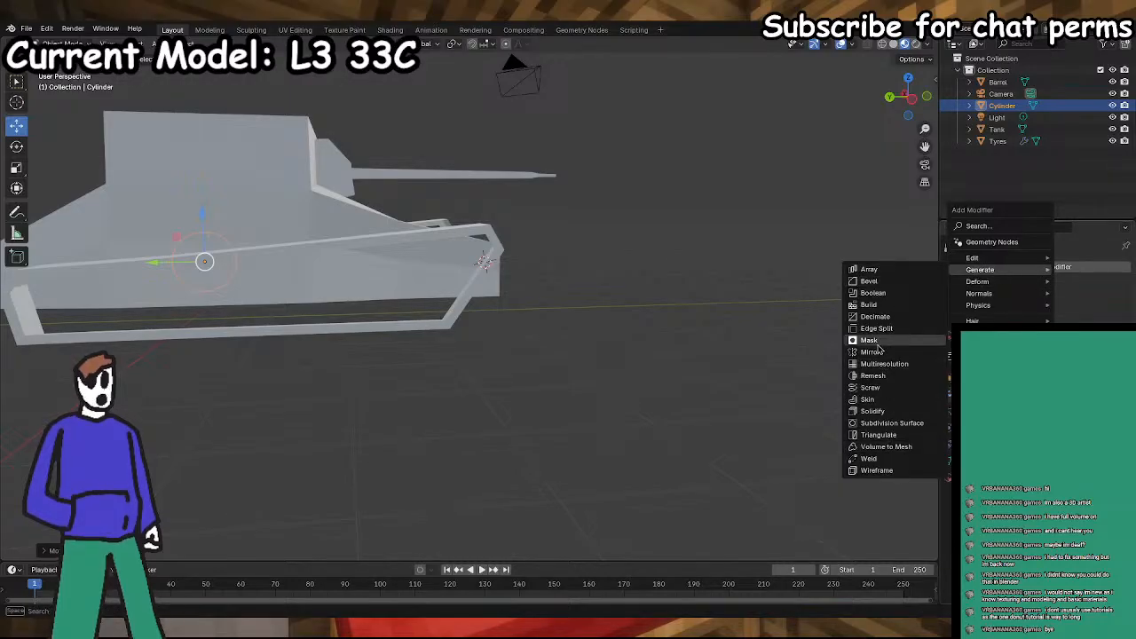
click(869, 340)
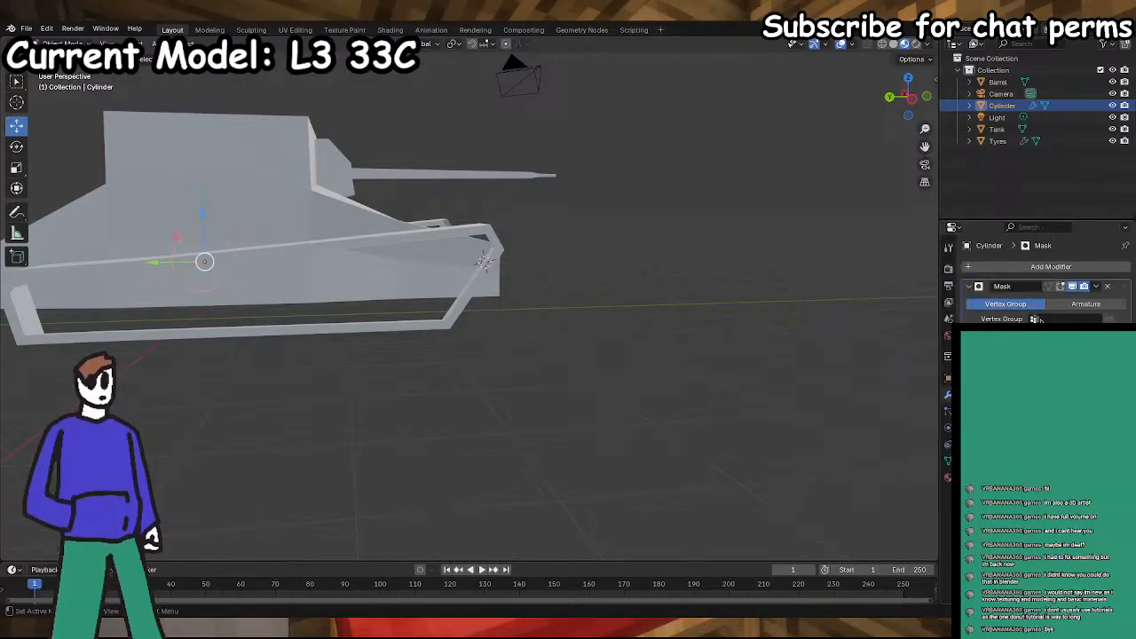
click(1106, 287)
- Add a Mirror modifier on the X axis to the wheel cylinder
click(1013, 276)
mouse_move(992, 273)
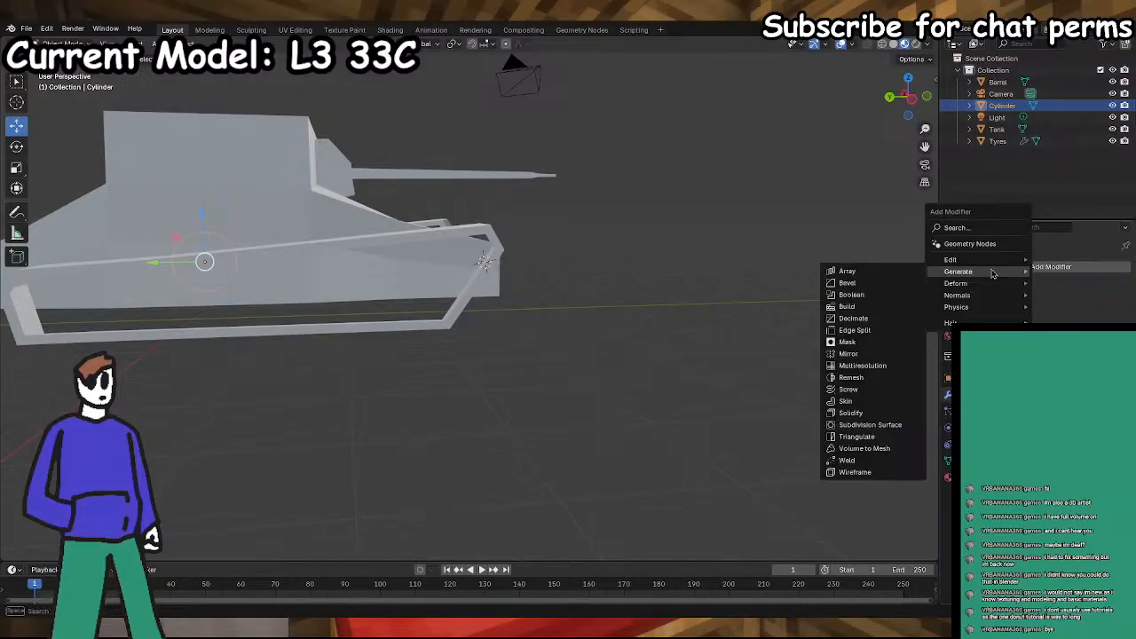
click(877, 355)
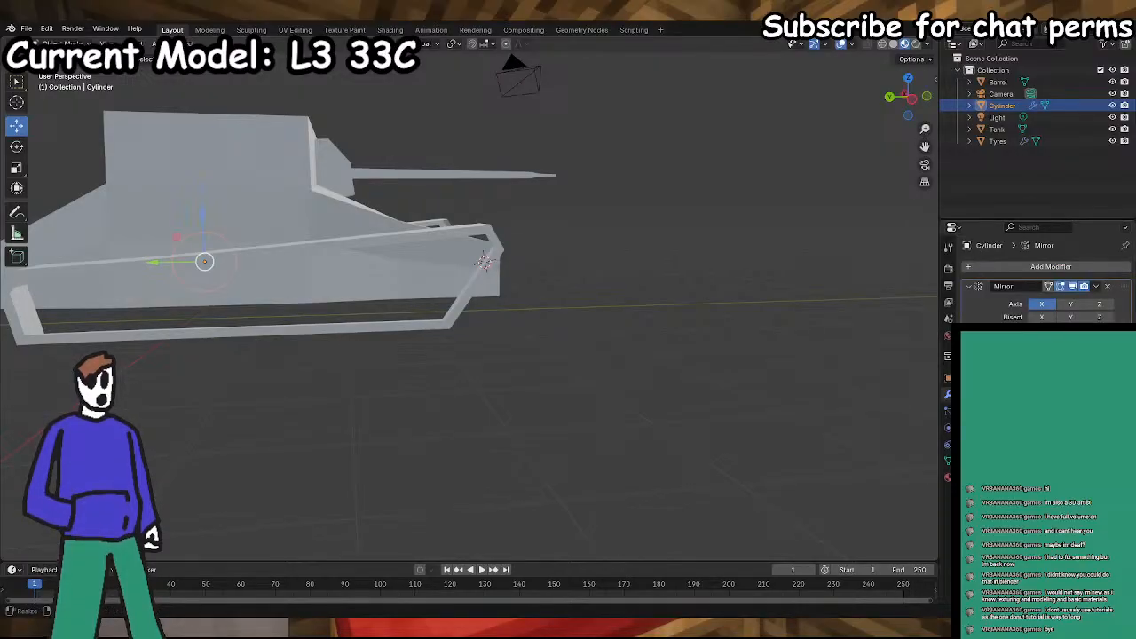
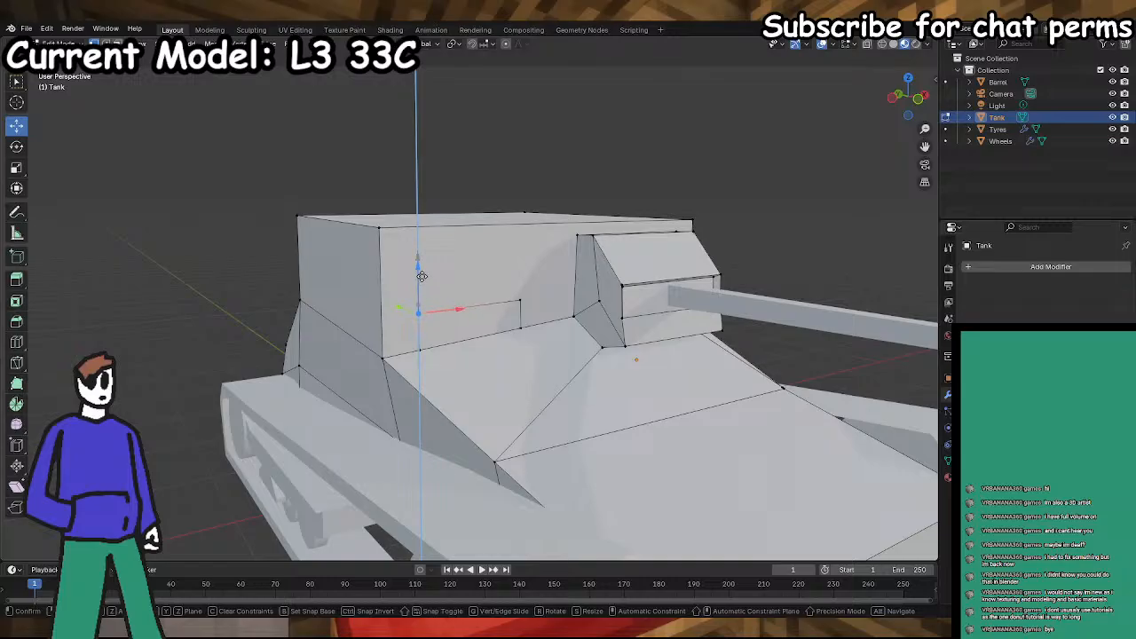
- Extrude the small rectangular face on the front of the tank's superstructure outward into a shallow block
shift+click(520, 298)
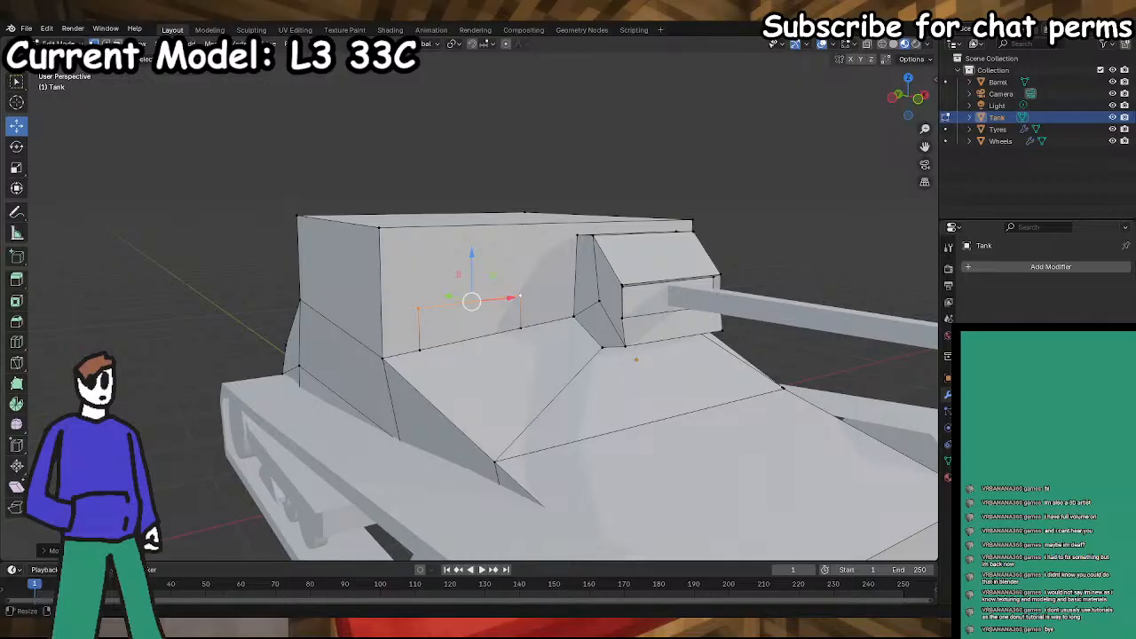
middle_drag(671, 500, 470, 350)
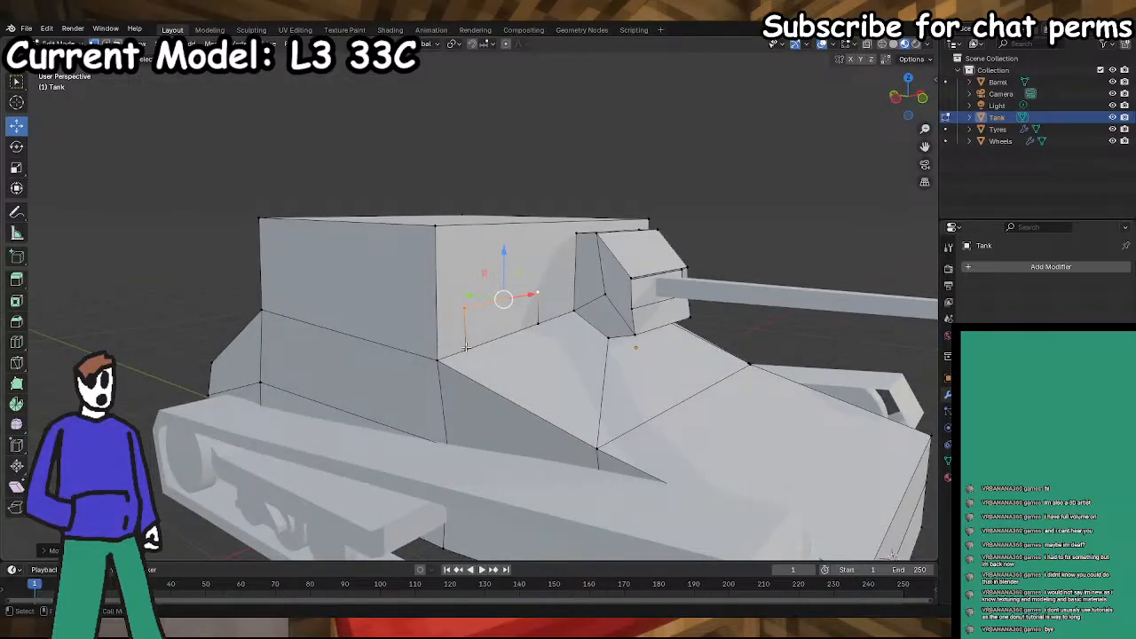
click(16, 277)
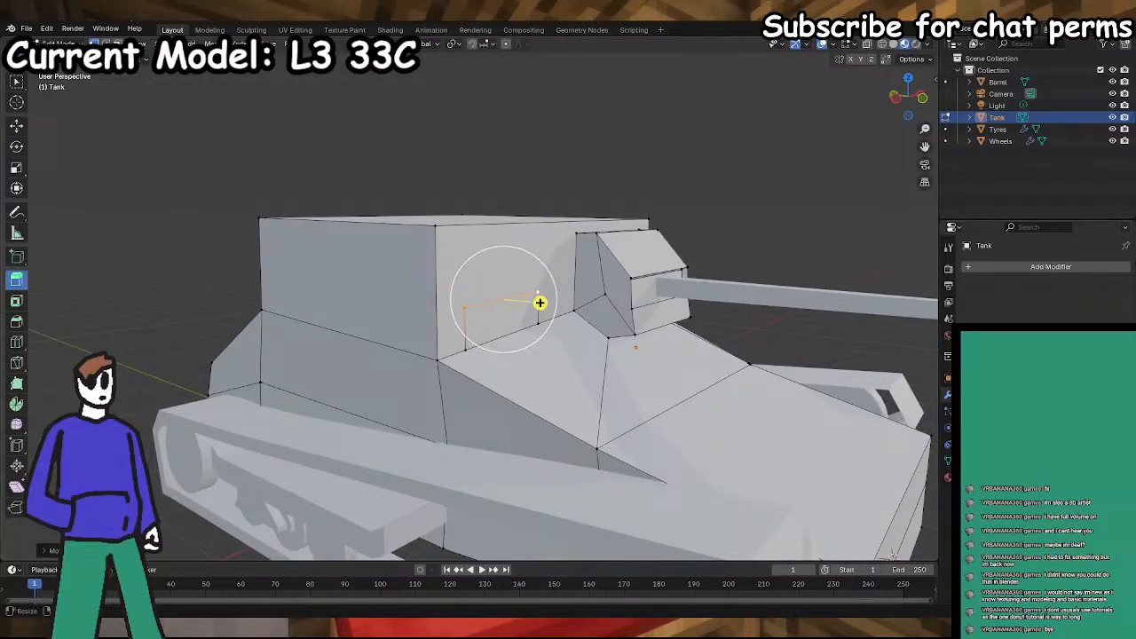
drag(539, 302, 550, 323)
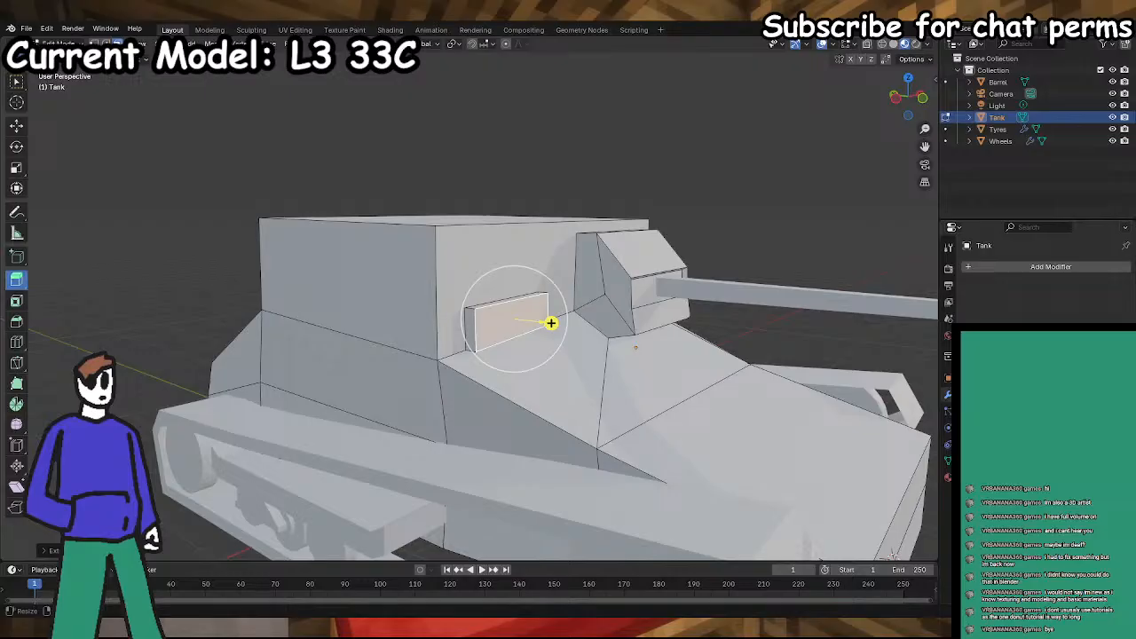
- Lower the rear edge of the superstructure's roof slightly
middle_drag(501, 395, 319, 294)
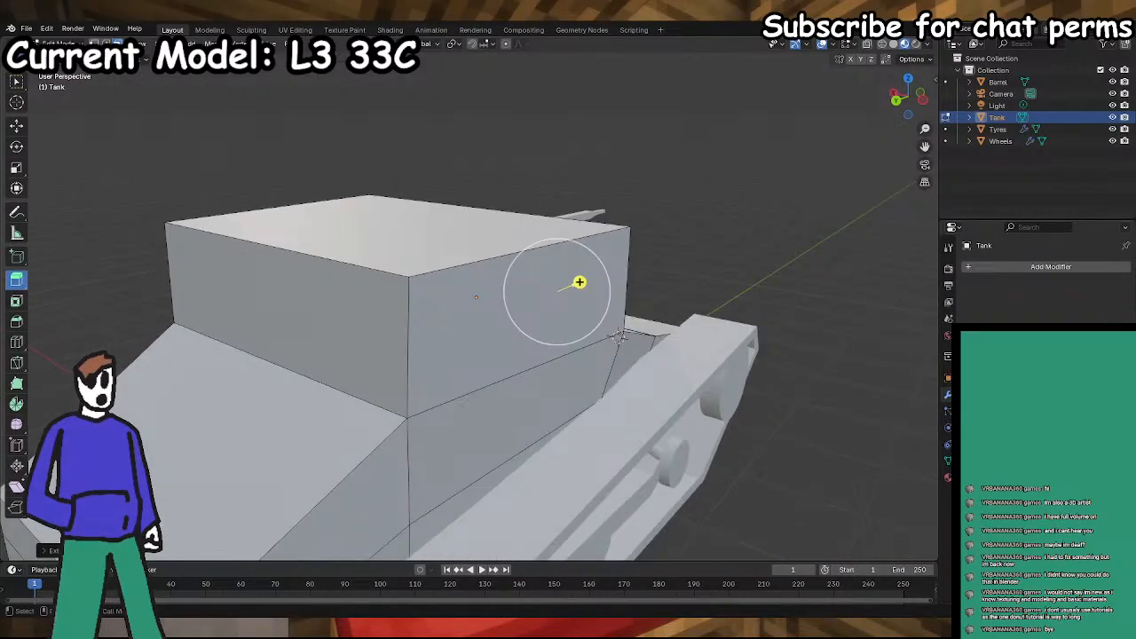
click(285, 250)
click(17, 126)
drag(259, 200, 260, 212)
middle_drag(293, 274, 289, 319)
- Inset the superstructure's roof face to create a thin border around its edge
click(16, 301)
click(523, 315)
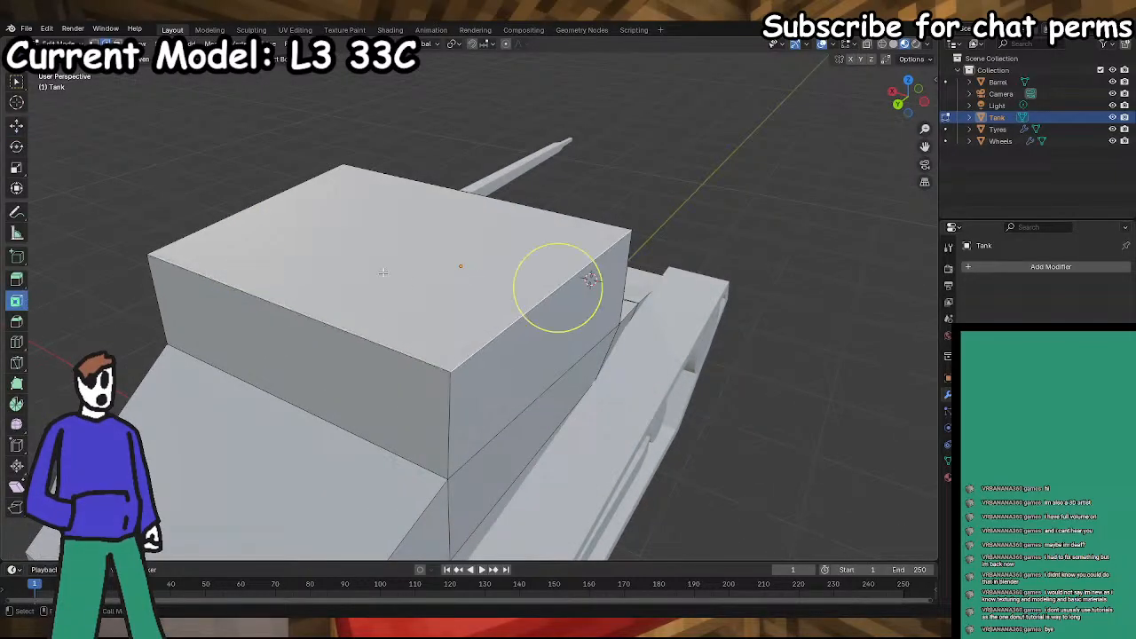
middle_drag(280, 218, 368, 293)
click(117, 44)
click(398, 356)
drag(458, 359, 423, 350)
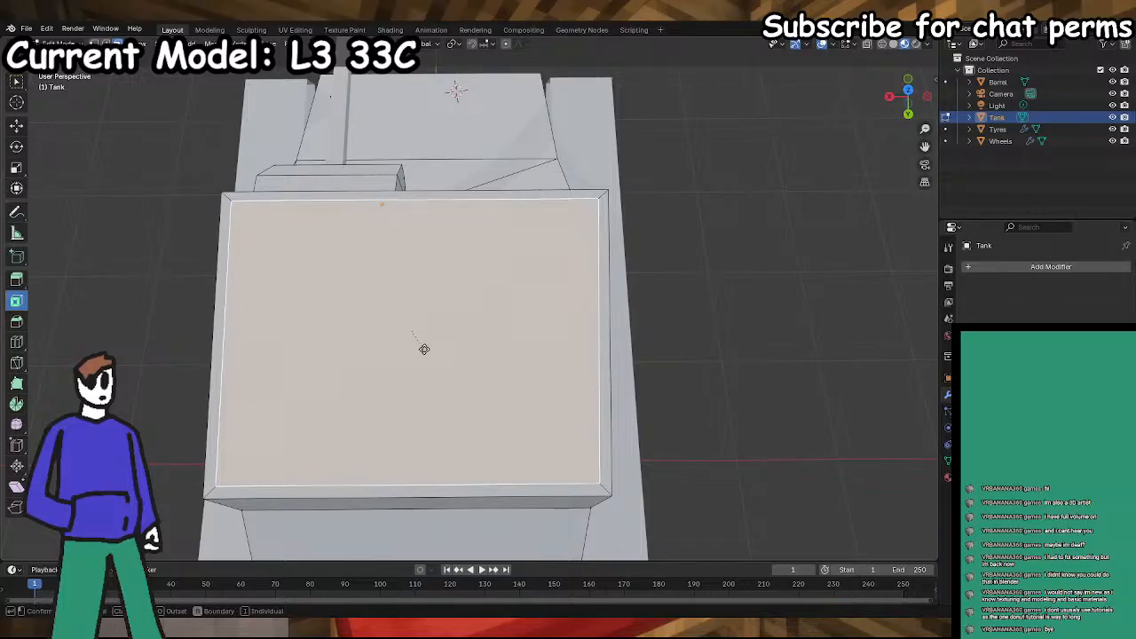
click(763, 330)
- Save the file with the new superstructure details
mouse_move(763, 329)
middle_down()
mouse_move(683, 273)
mouse_move(801, 261)
mouse_move(535, 260)
middle_up()
key(ctrl+s)
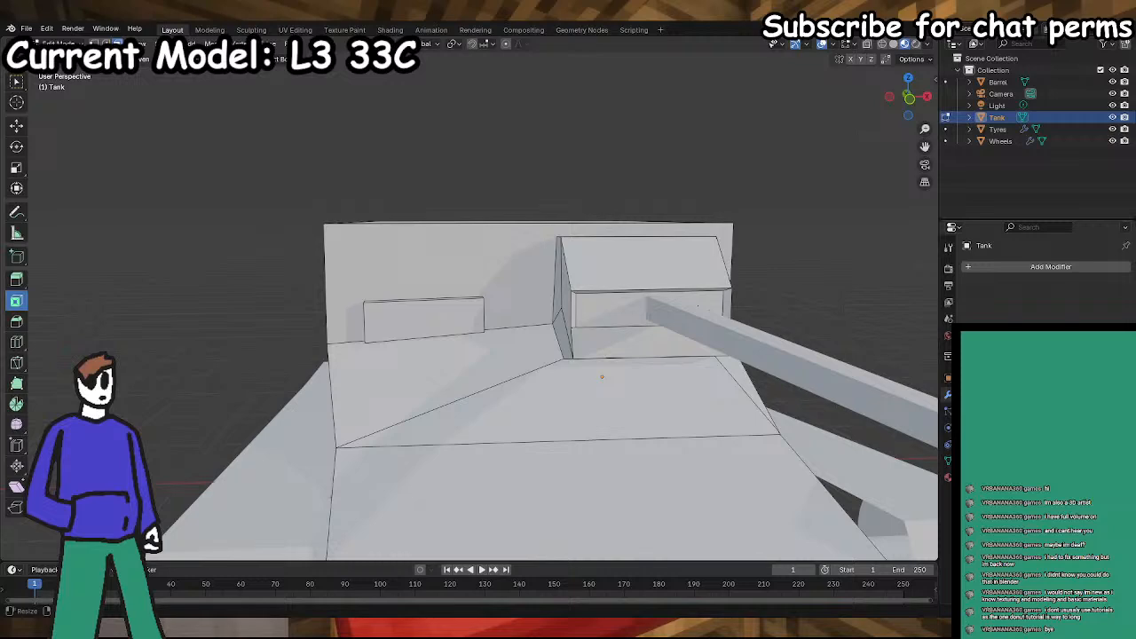
scroll(524, 446, up, 1)
middle_drag(525, 446, 423, 399)
key(ctrl+s)
- Switch editing from the hull to the Tyres object, ready to select individual vertices on its front end
scroll(530, 388, down, 6)
middle_drag(557, 426, 624, 427)
scroll(629, 429, up, 4)
scroll(629, 429, down, 2)
scroll(624, 427, up, 2)
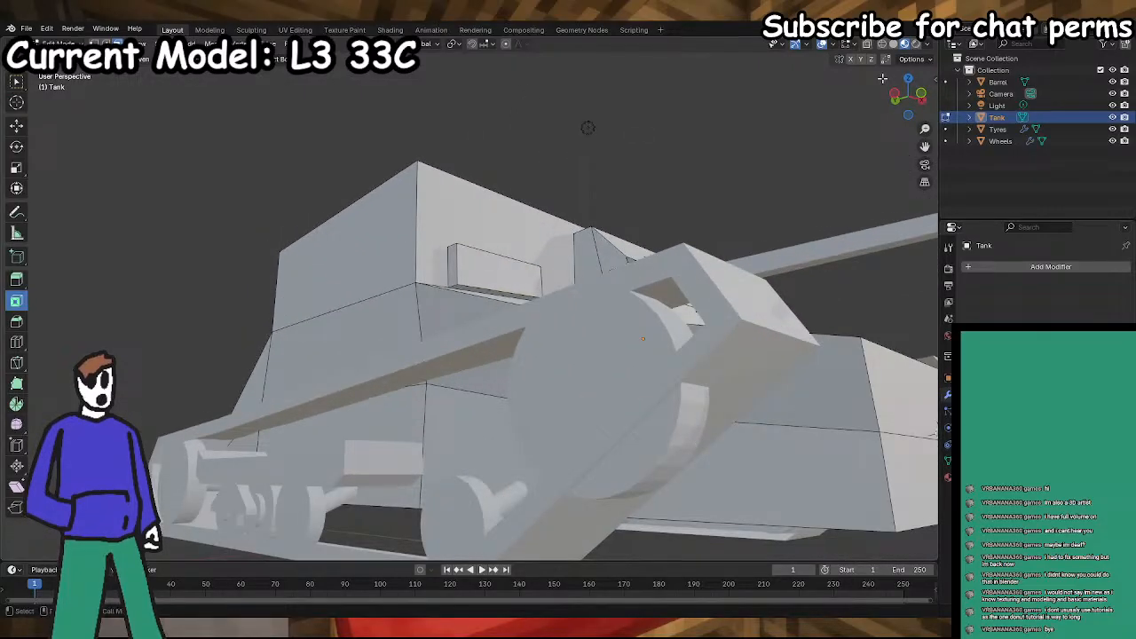
click(998, 129)
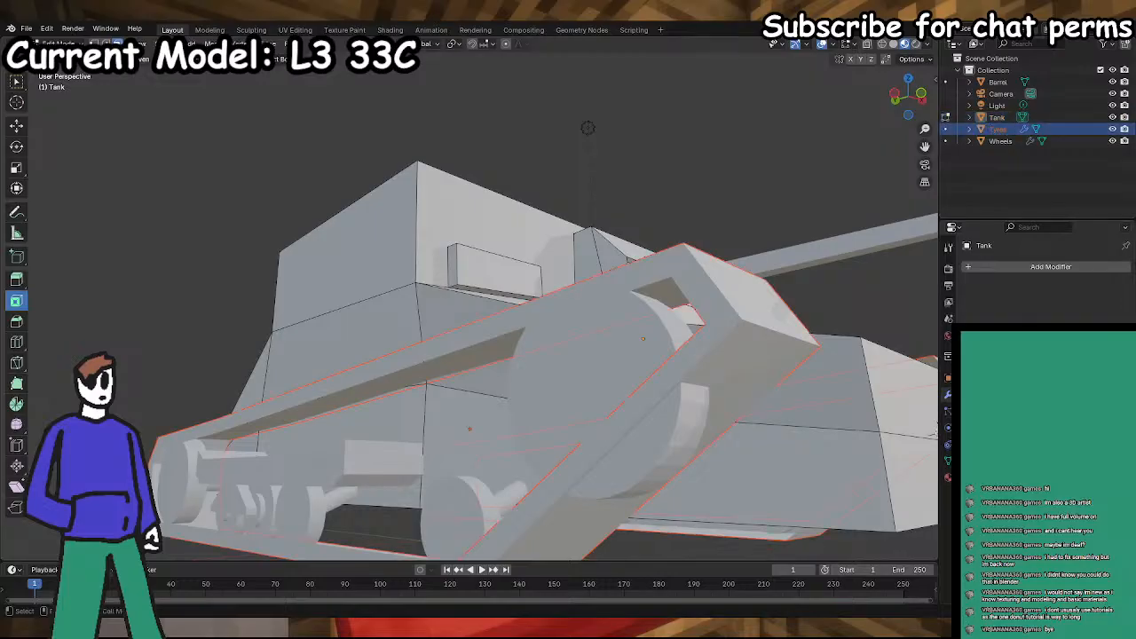
key(Tab)
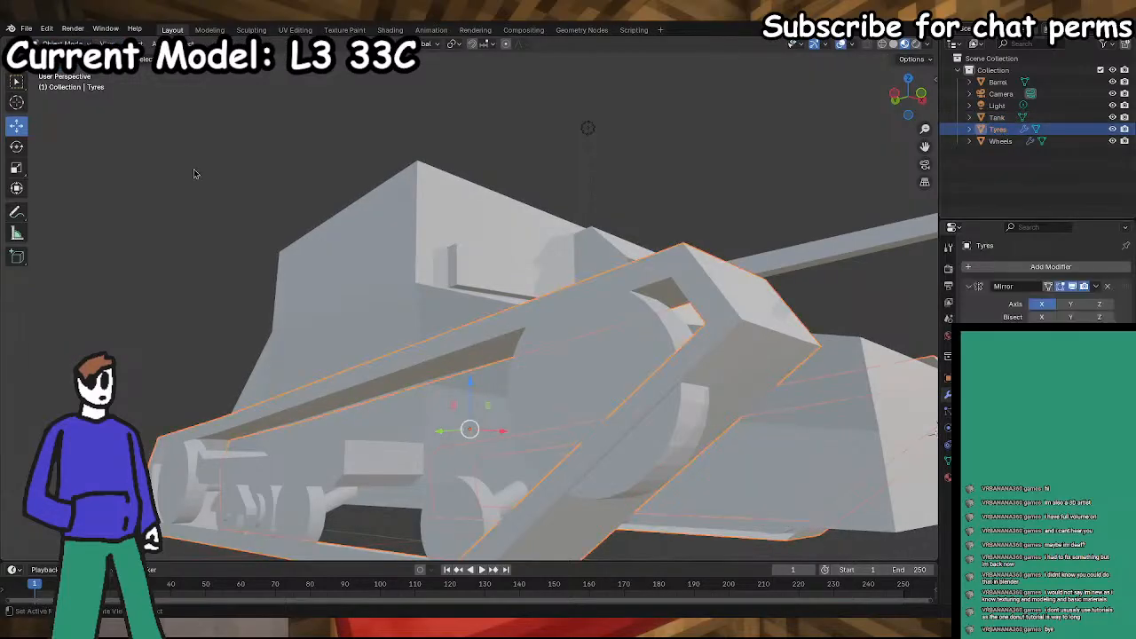
click(64, 44)
click(62, 71)
key(c)
click(774, 330)
click(95, 43)
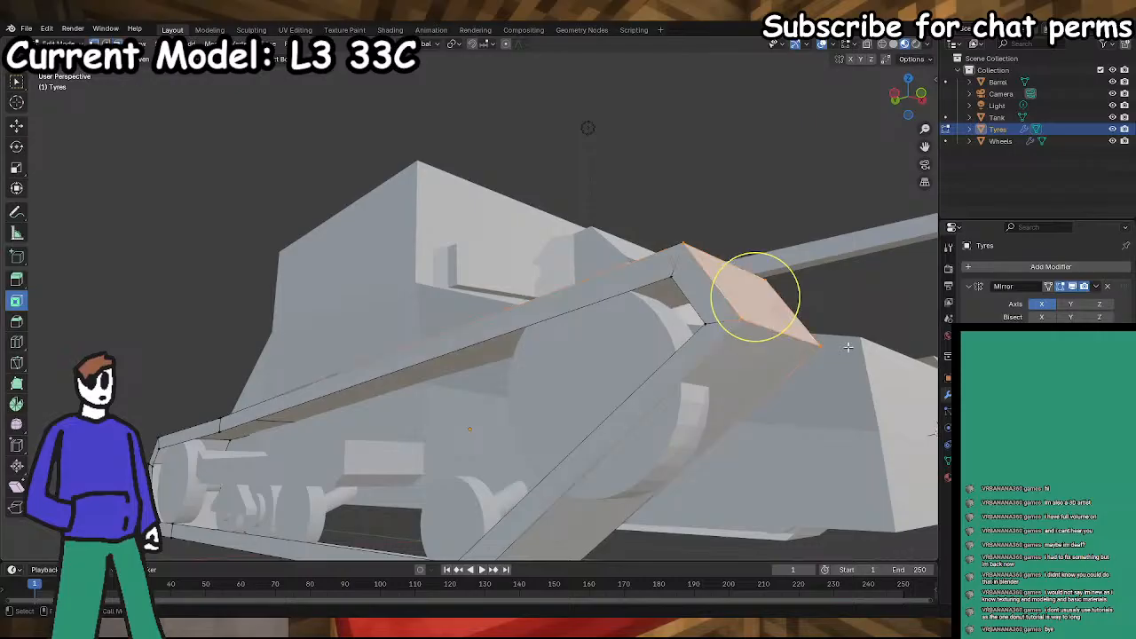
- Move the vertices of the track's middle front corner down and rearward so the front face stands nearly vertical
click(744, 317)
shift+click(817, 344)
shift+click(708, 326)
middle_drag(712, 330, 886, 357)
middle_drag(599, 413, 388, 219)
scroll(577, 390, up, 4)
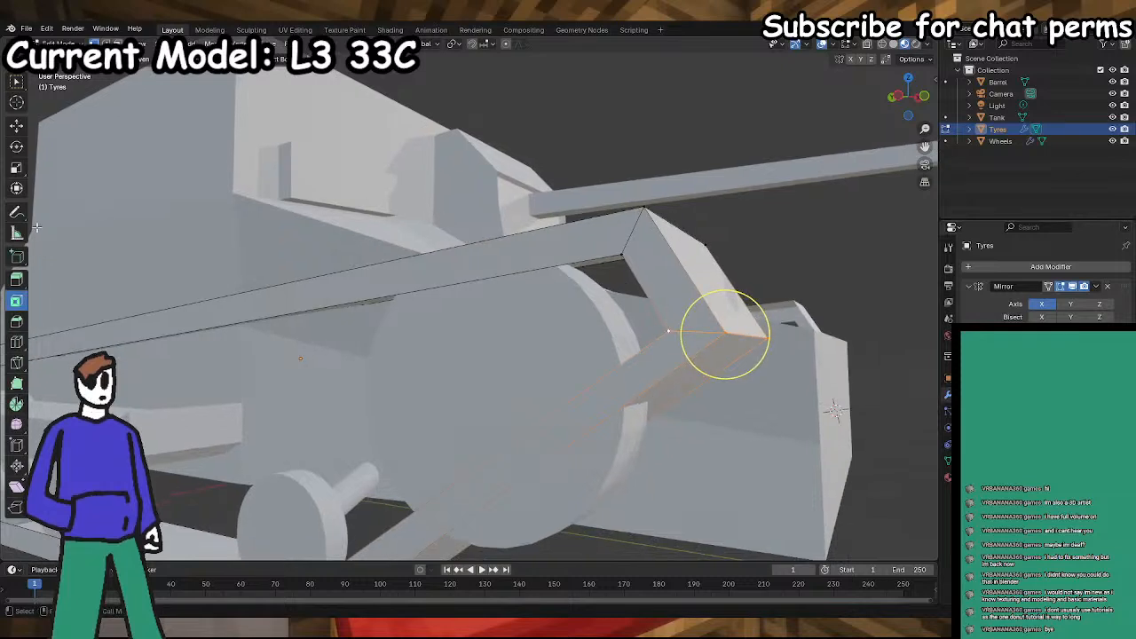
click(17, 125)
drag(727, 295, 713, 427)
drag(681, 461, 633, 460)
drag(680, 416, 676, 448)
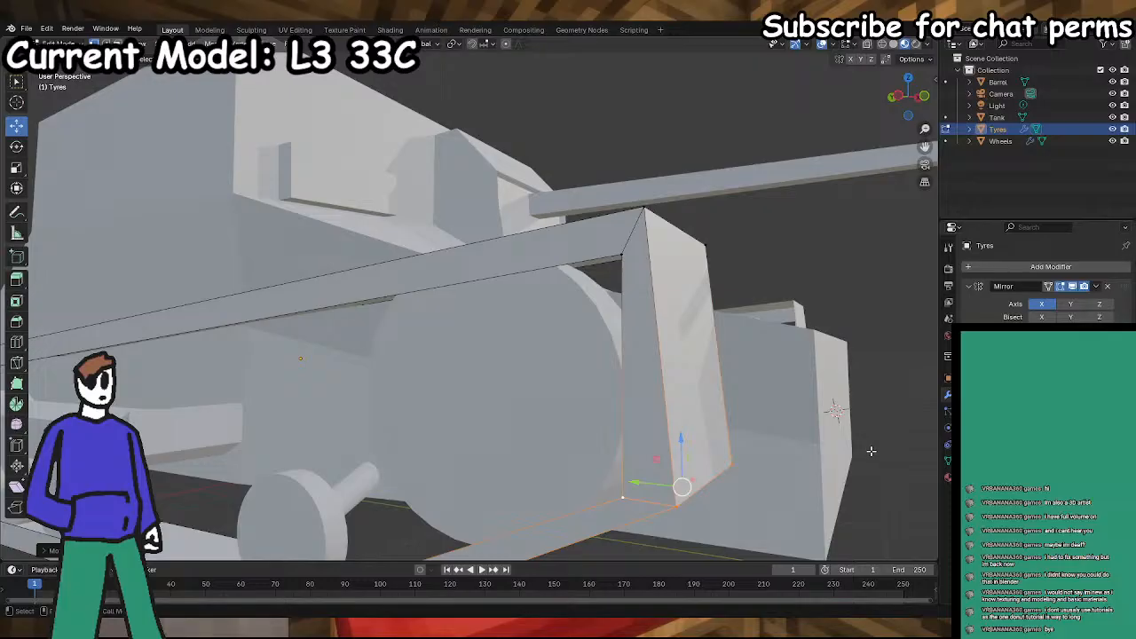
- Reposition the inner vertex of the track's lower front corner to even out the band thickness, and save the file
scroll(862, 454, down, 2)
middle_drag(708, 462, 682, 459)
click(619, 445)
drag(593, 446, 646, 408)
click(791, 475)
scroll(776, 470, down, 2)
key(ctrl+s)
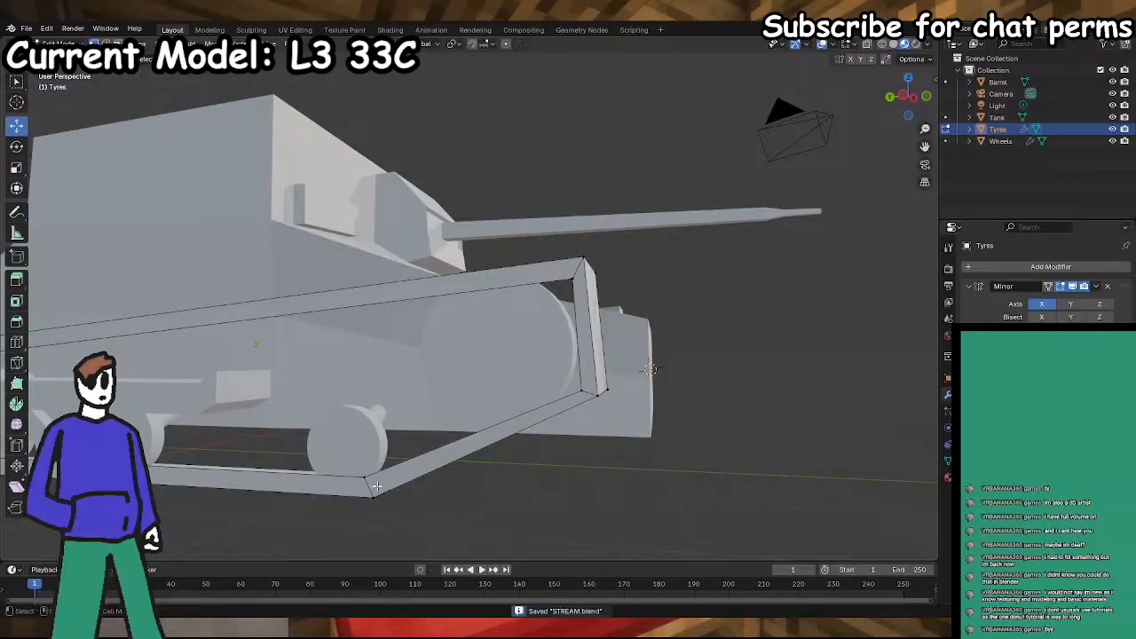
- Shift the inner lower and inner upper vertices at the track's front slightly rearward, and save the file
drag(581, 389, 545, 390)
click(618, 489)
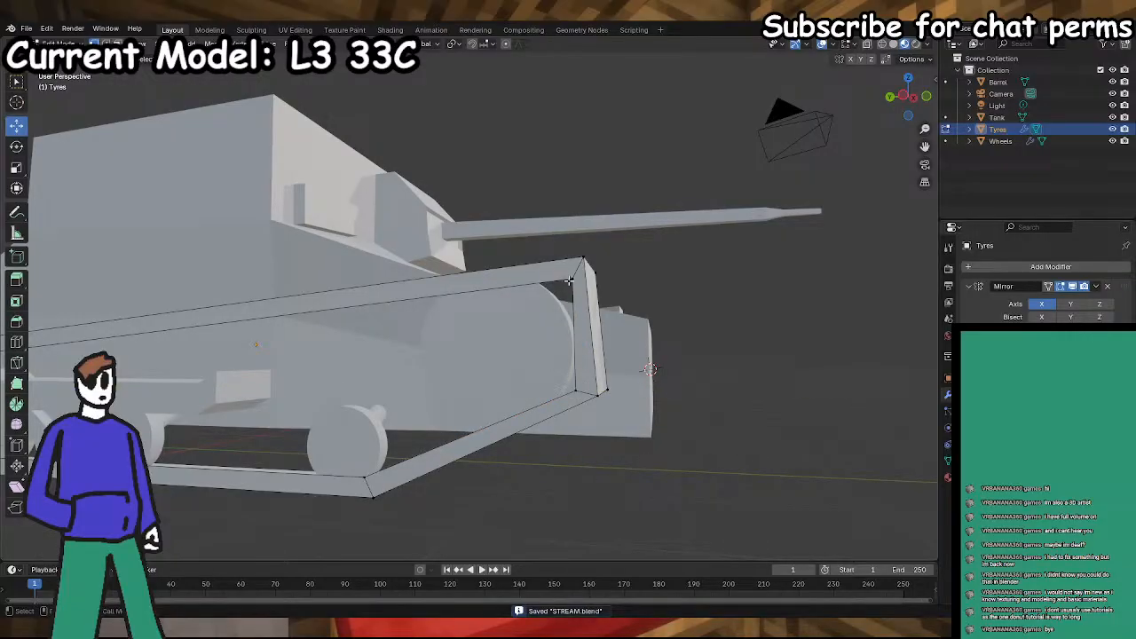
drag(546, 281, 540, 281)
click(730, 479)
key(ctrl+s)
- Leave the track mesh and open the Tank object for editing, with its rear end in view
mouse_move(720, 446)
middle_down()
mouse_move(700, 469)
mouse_move(710, 432)
middle_up()
scroll(608, 456, down, 6)
mouse_move(600, 421)
middle_down()
mouse_move(470, 410)
mouse_move(590, 424)
middle_up()
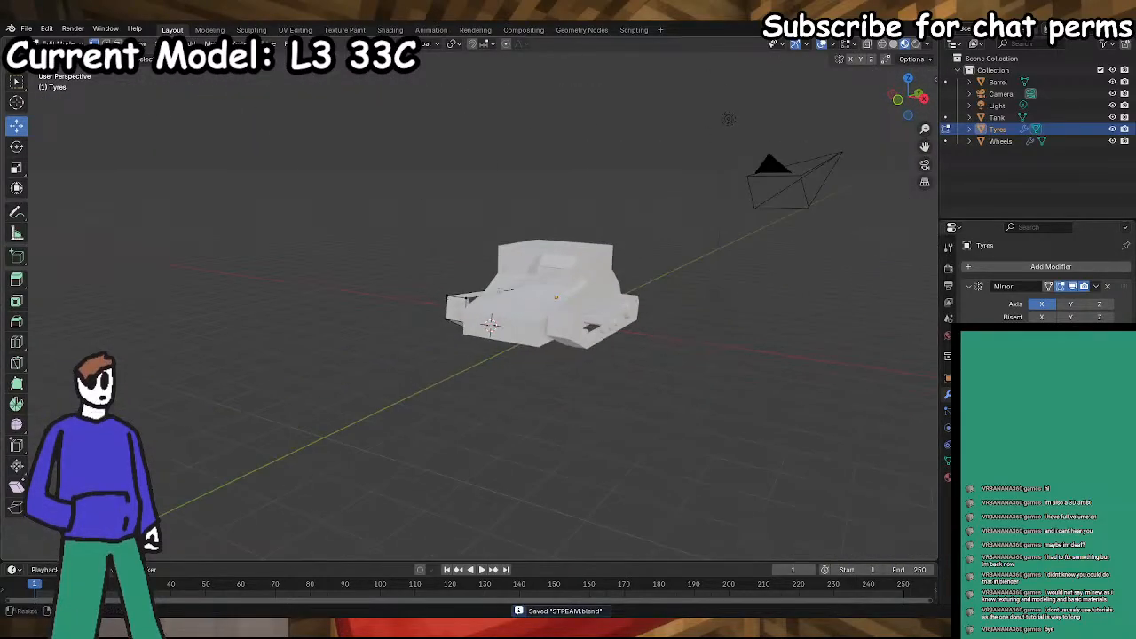
scroll(502, 290, up, 5)
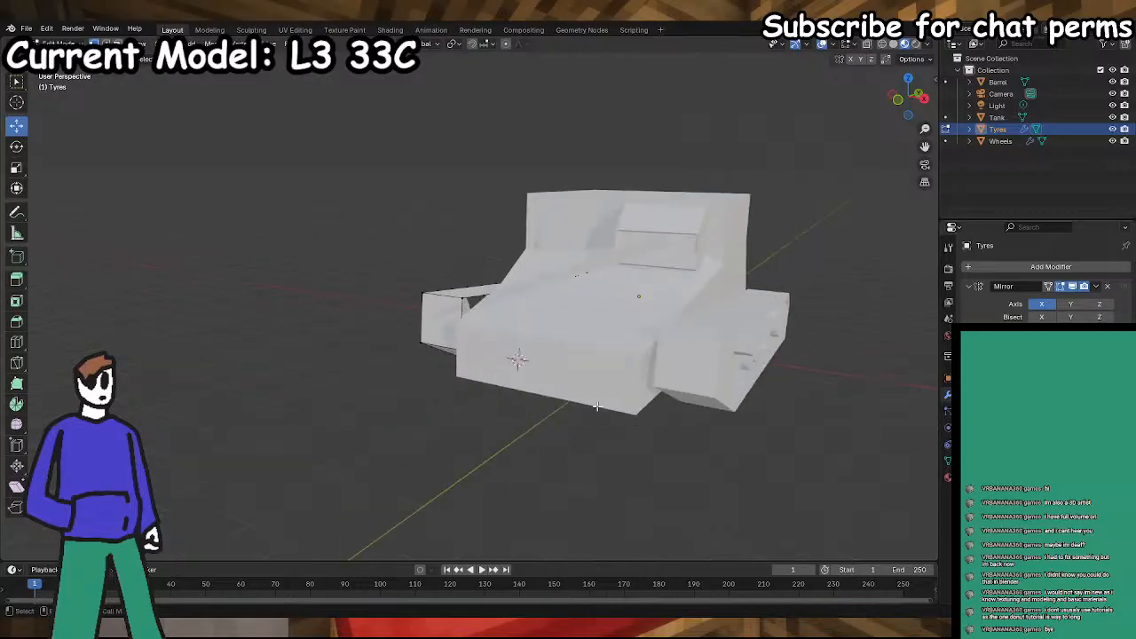
middle_drag(502, 290, 550, 293)
scroll(487, 279, down, 3)
click(999, 94)
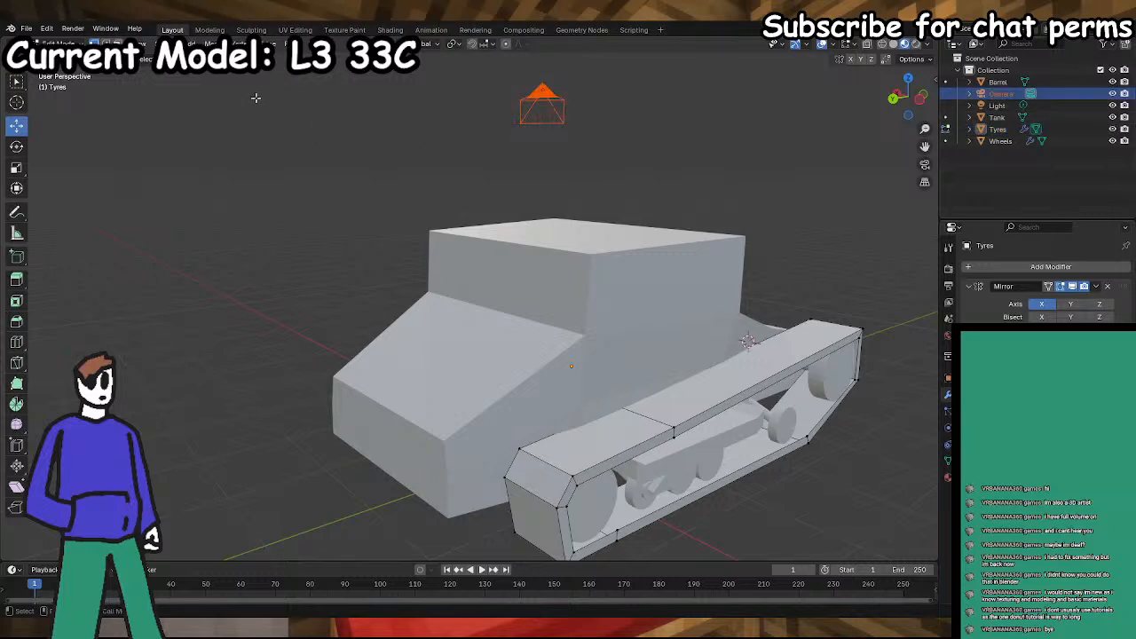
click(58, 43)
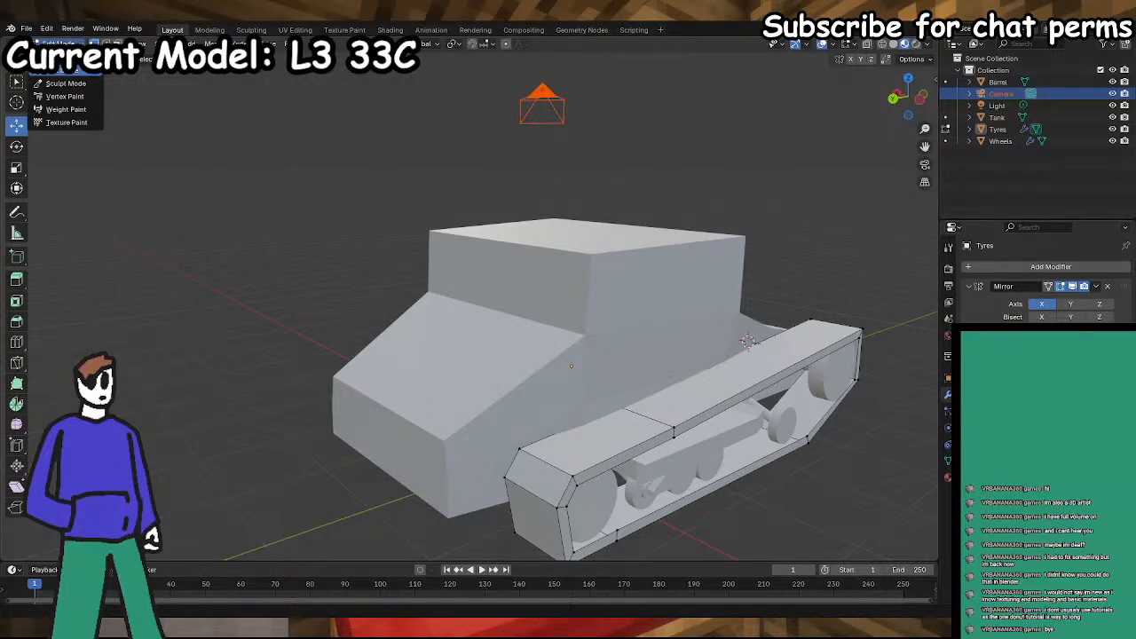
click(61, 57)
click(996, 117)
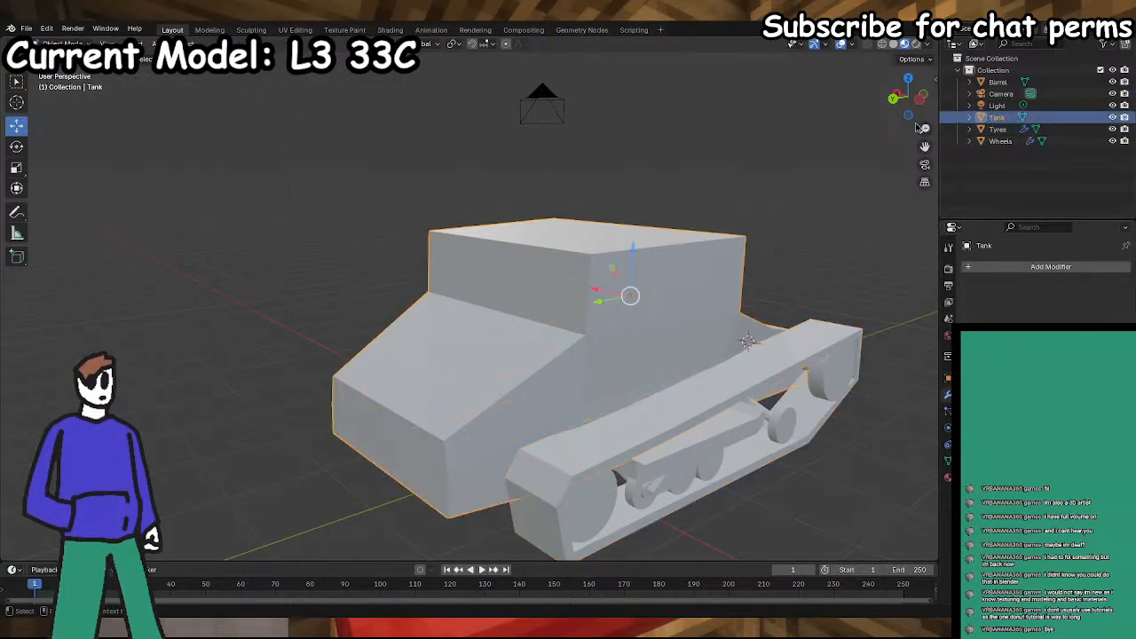
click(57, 42)
click(60, 69)
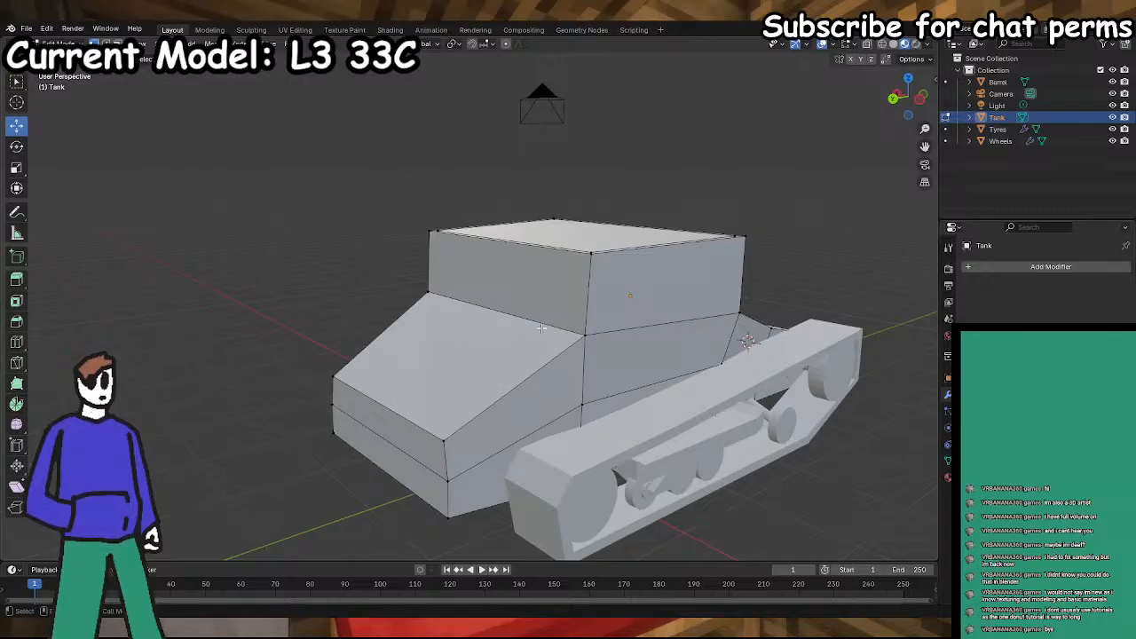
- Lower the edge where the rear deck meets the superstructure and raise the deck's rear edge to flatten the slope
click(105, 44)
drag(493, 277, 500, 312)
middle_drag(397, 400, 383, 393)
click(374, 403)
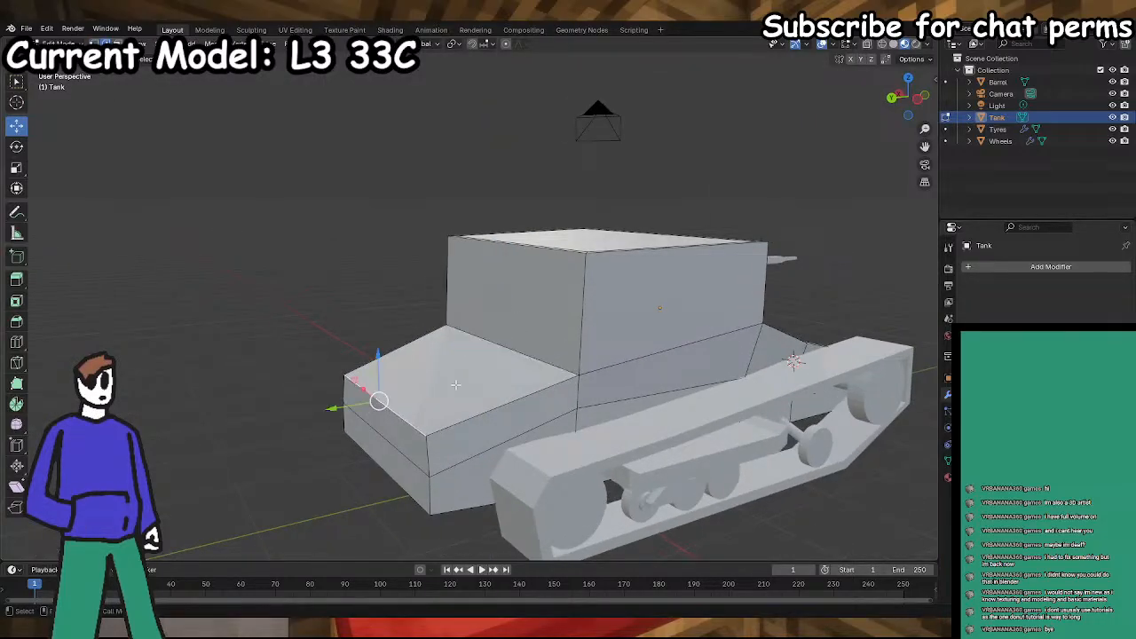
drag(378, 358, 379, 327)
- Raise the rear deck's front and rear edges together by a small amount
shift+click(550, 355)
drag(444, 316, 445, 296)
click(324, 357)
- Move the hull's bottom rear edge slightly upward along the Z axis
middle_drag(326, 359, 401, 321)
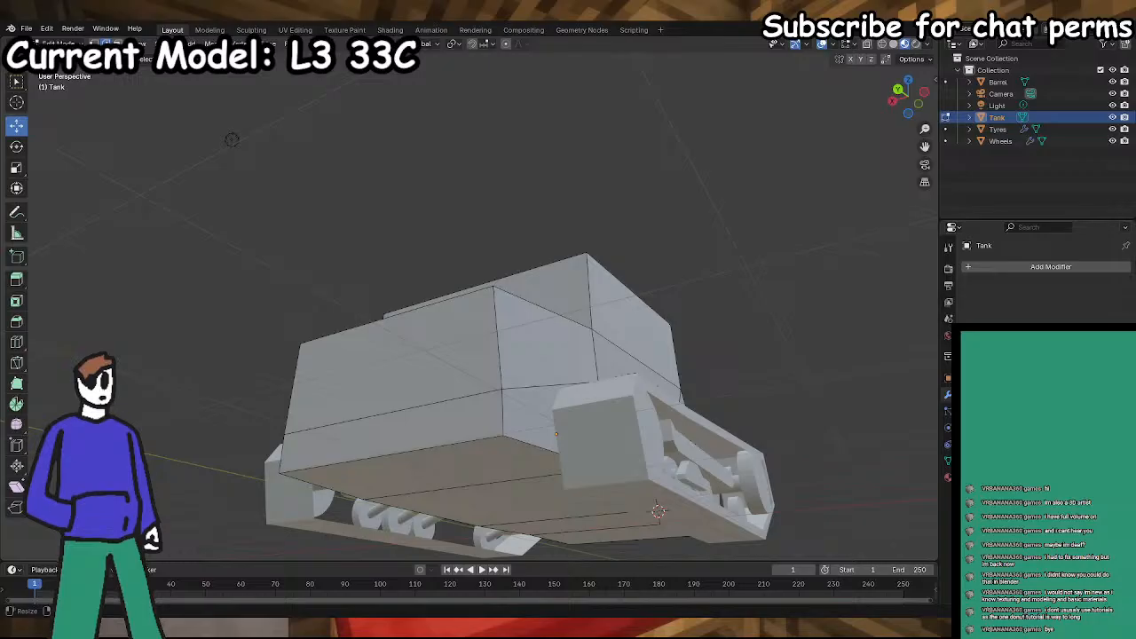
middle_drag(483, 463, 453, 503)
click(412, 466)
key(g)
key(z)
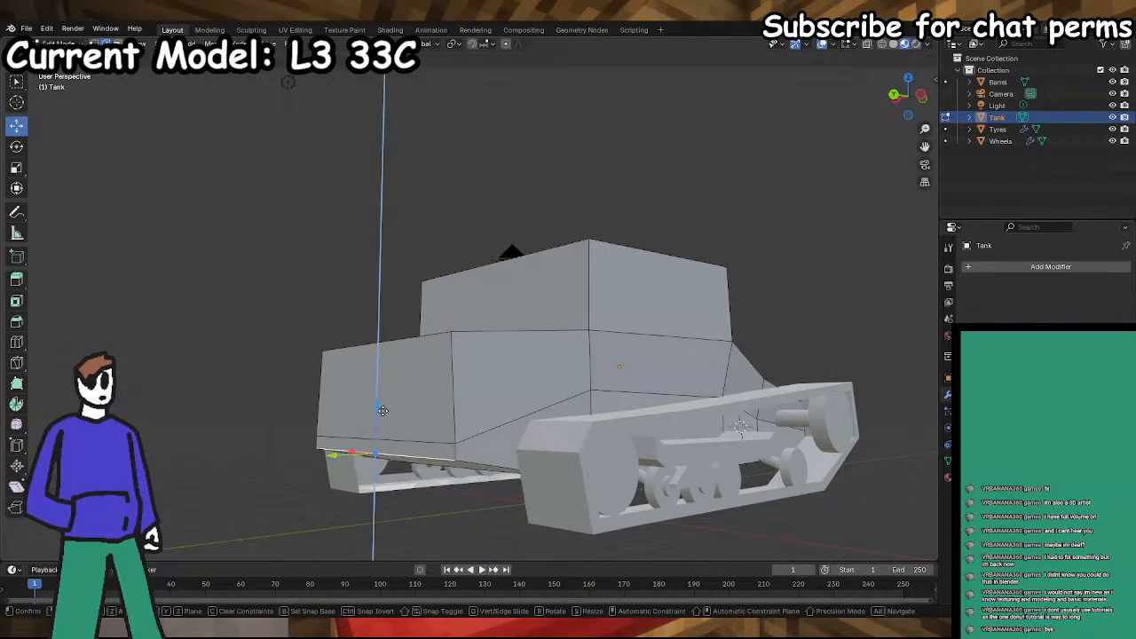
drag(373, 383, 373, 373)
- Raise the selected upper edge of the rear deck a little further and save the file
middle_drag(433, 383, 452, 430)
click(425, 367)
drag(441, 302, 439, 277)
click(809, 412)
middle_drag(792, 465, 623, 447)
key(ctrl+s)
- Examine the reshaped tank from several angles in Object Mode and Edit Mode, saving the file along the way
scroll(665, 442, down, 4)
scroll(530, 424, up, 2)
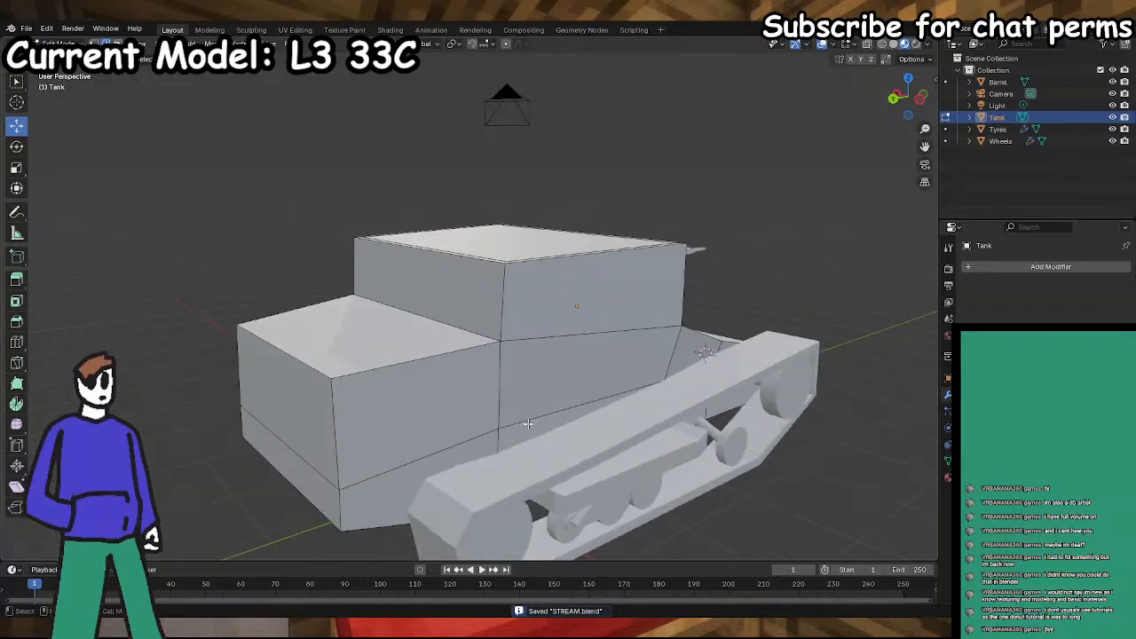
scroll(521, 409, up, 2)
middle_drag(515, 393, 460, 411)
scroll(497, 390, down, 4)
middle_drag(506, 382, 158, 283)
click(59, 44)
click(61, 59)
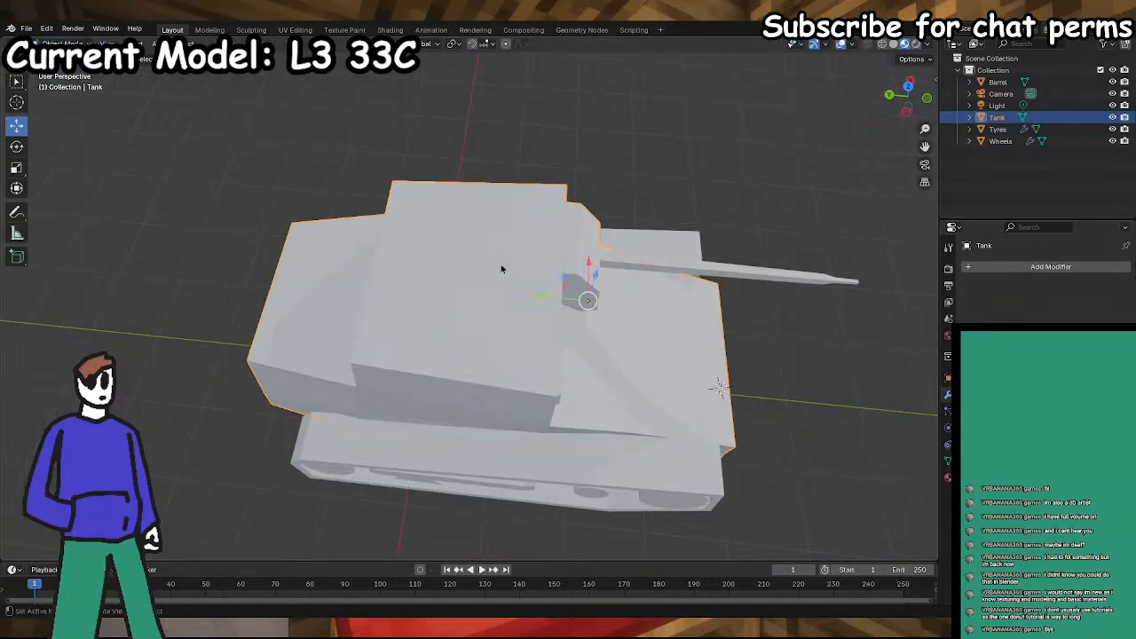
click(59, 43)
click(64, 58)
click(59, 44)
click(64, 71)
key(ctrl+s)
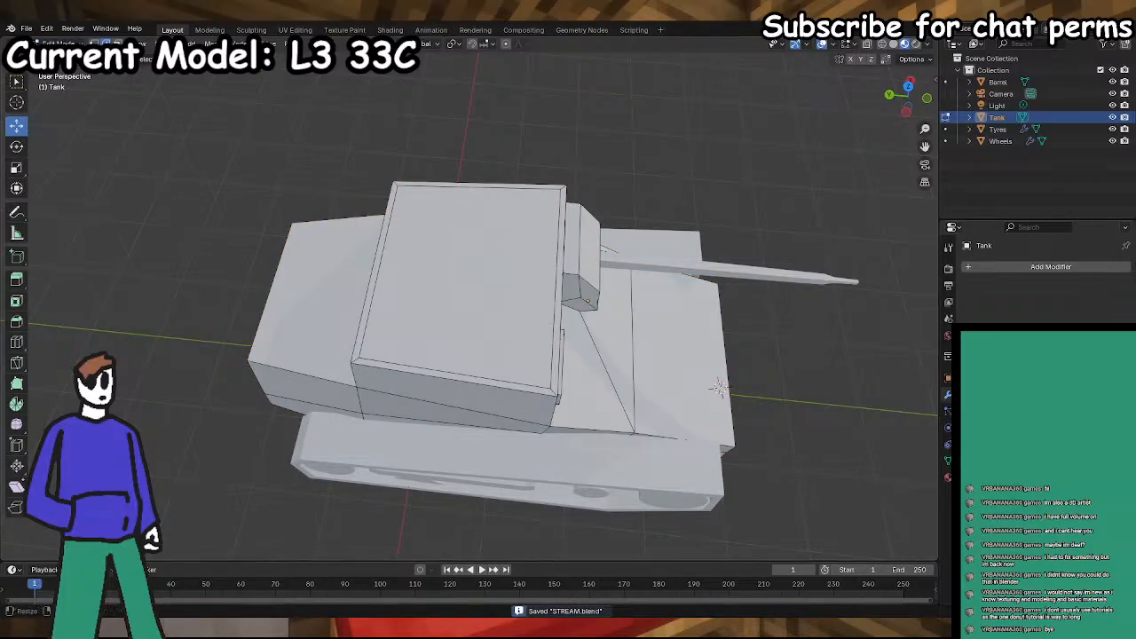
middle_drag(553, 393, 467, 304)
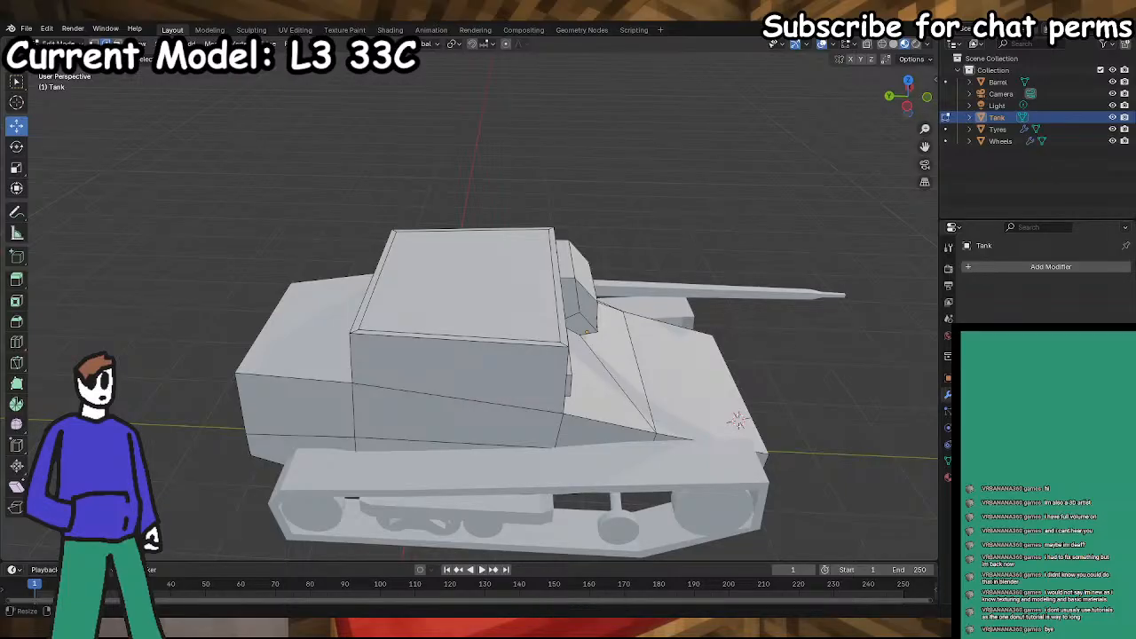
middle_drag(678, 534, 565, 497)
scroll(610, 482, down, 5)
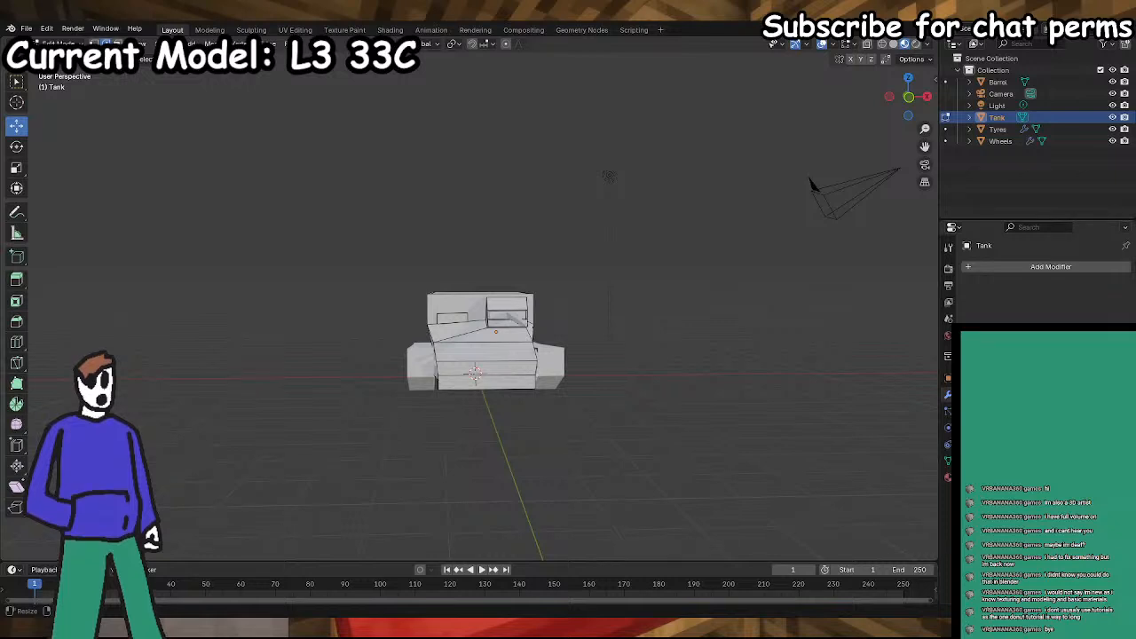
middle_drag(334, 406, 400, 446)
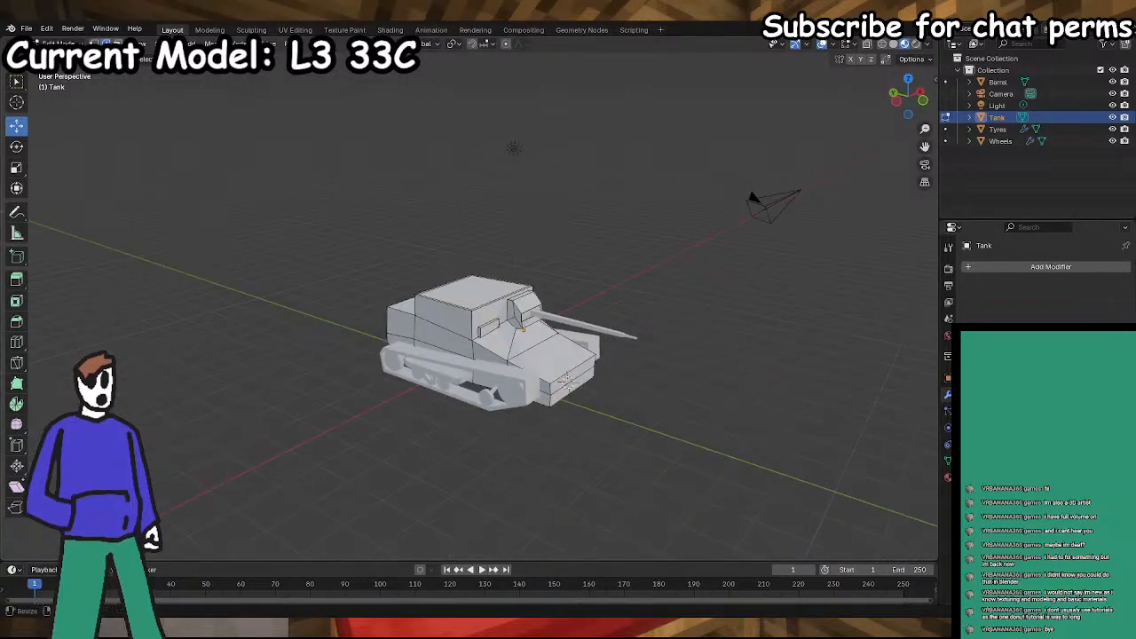
- Return the tank to Object Mode and open the Shading workspace with an enlarged viewport and node editor
click(70, 43)
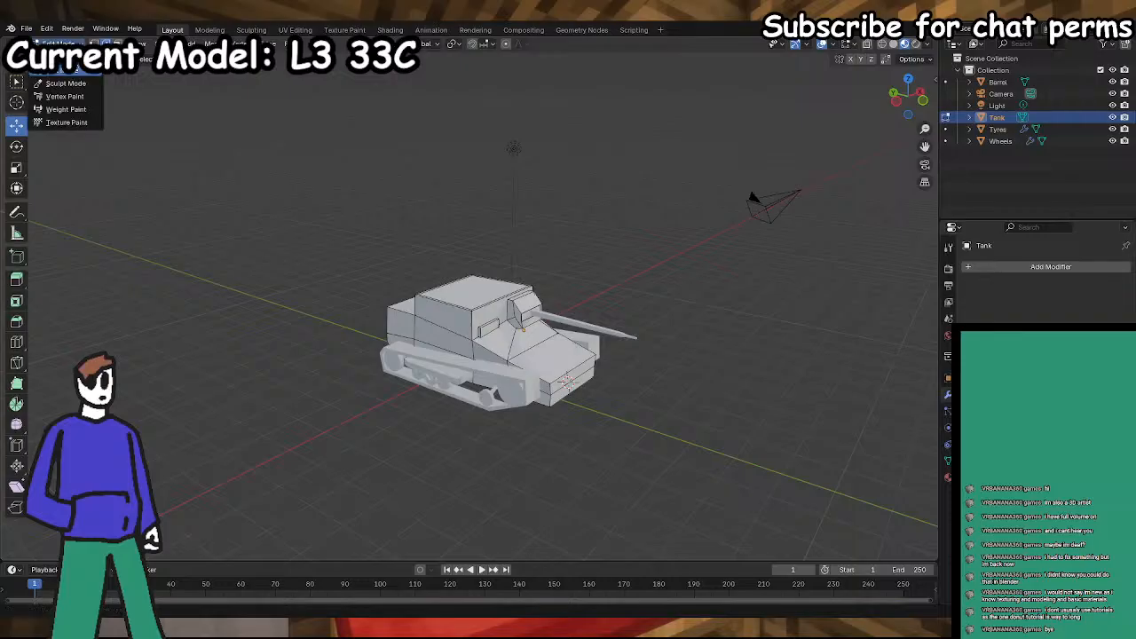
click(62, 70)
scroll(411, 336, up, 4)
middle_drag(411, 336, 280, 289)
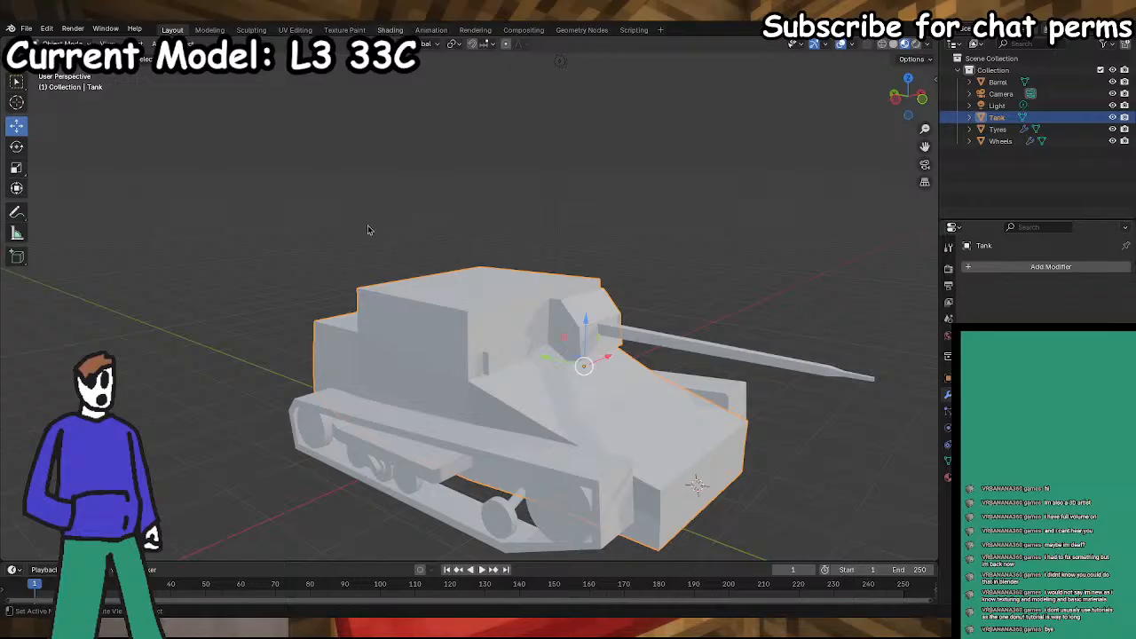
click(389, 29)
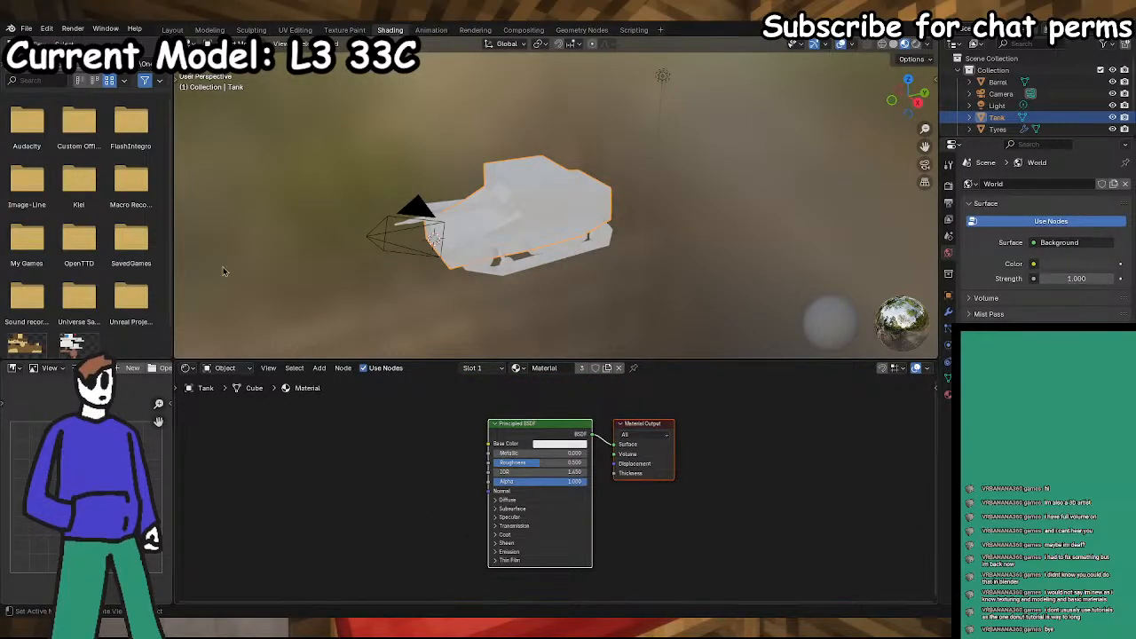
drag(174, 213, 7, 206)
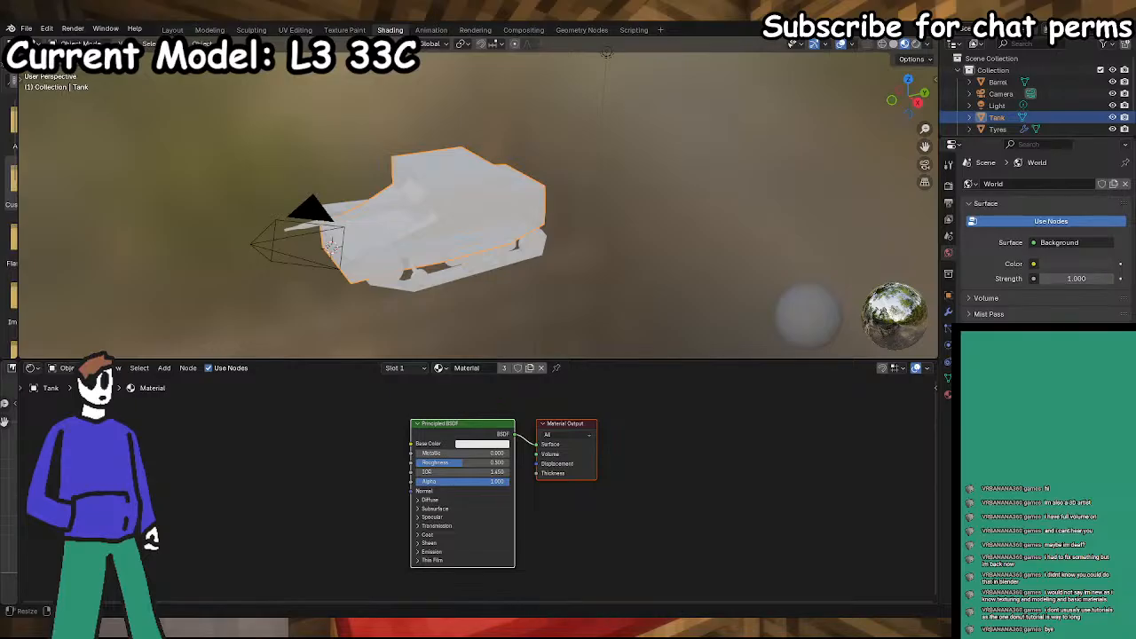
- Set the Principled BSDF base colour of the tank's material to an orange-yellow
click(480, 444)
click(490, 358)
drag(488, 355, 494, 366)
drag(478, 358, 476, 357)
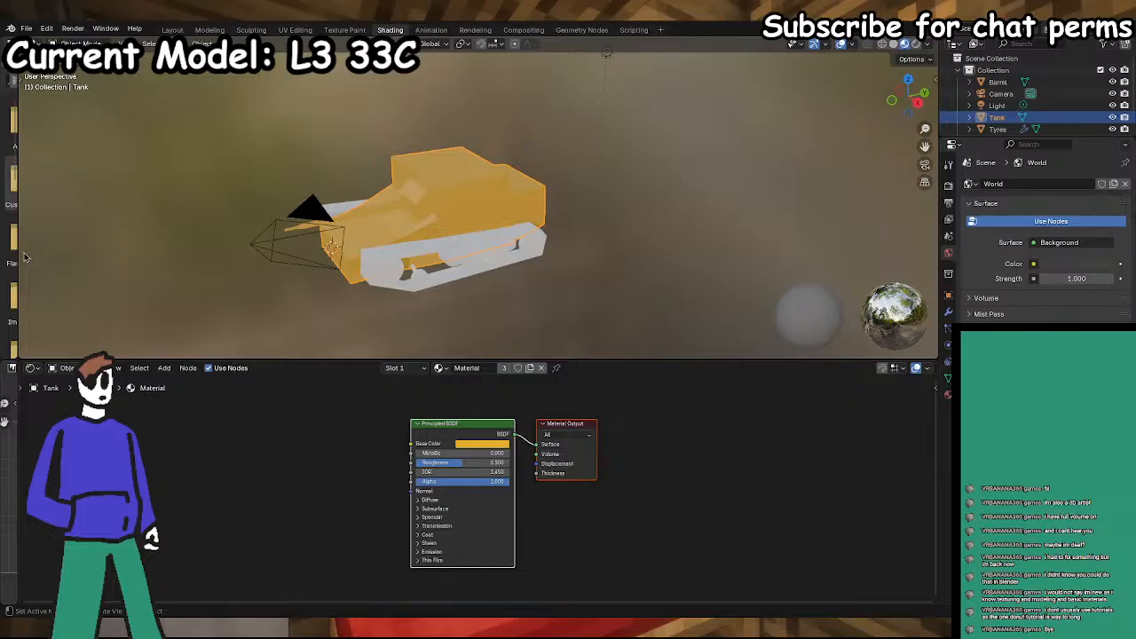
- Darken the material's base colour to a value of 0.500 and preview the saved tank in rendered shading
click(483, 445)
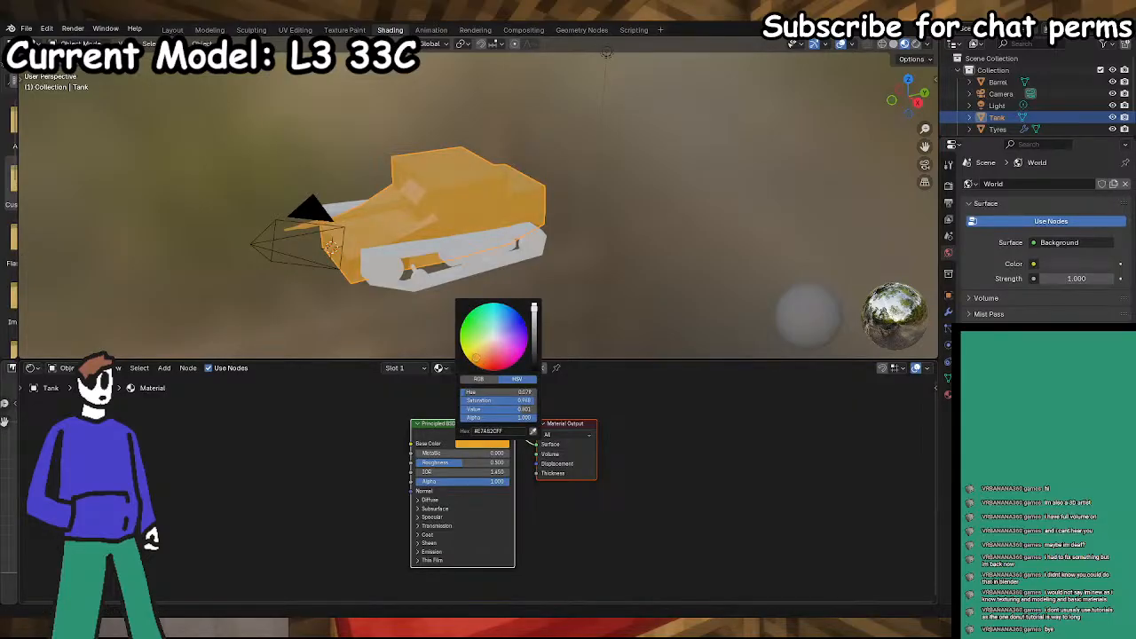
drag(533, 311, 533, 333)
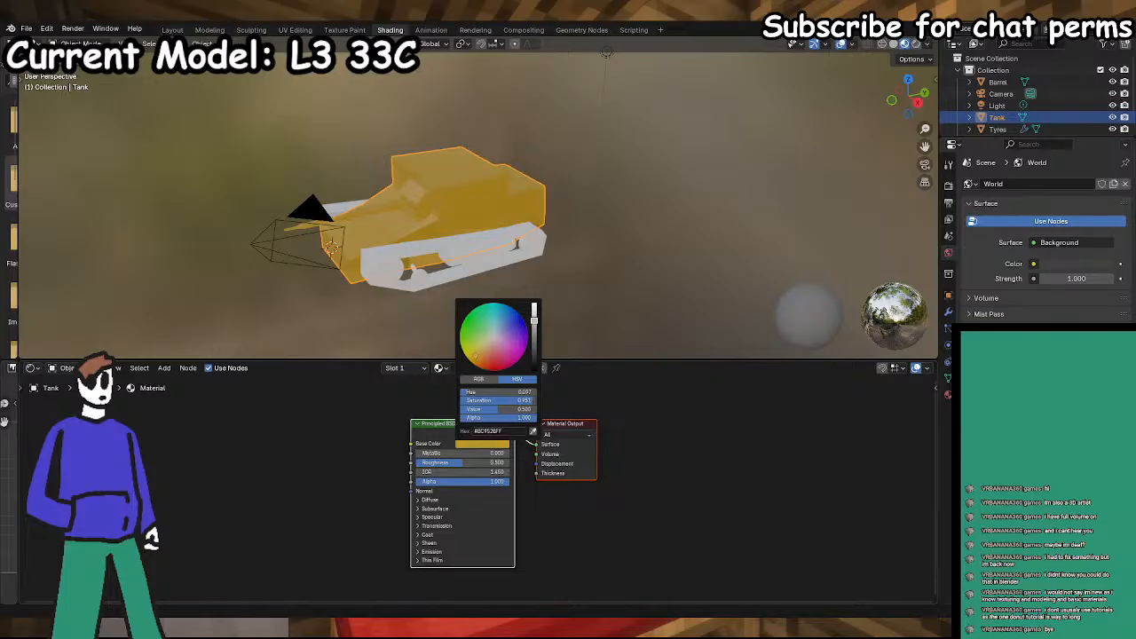
mouse_move(562, 168)
middle_down()
mouse_move(575, 262)
mouse_move(663, 255)
mouse_move(621, 232)
mouse_move(573, 264)
mouse_move(600, 209)
mouse_move(584, 223)
middle_up()
key(ctrl+s)
click(916, 44)
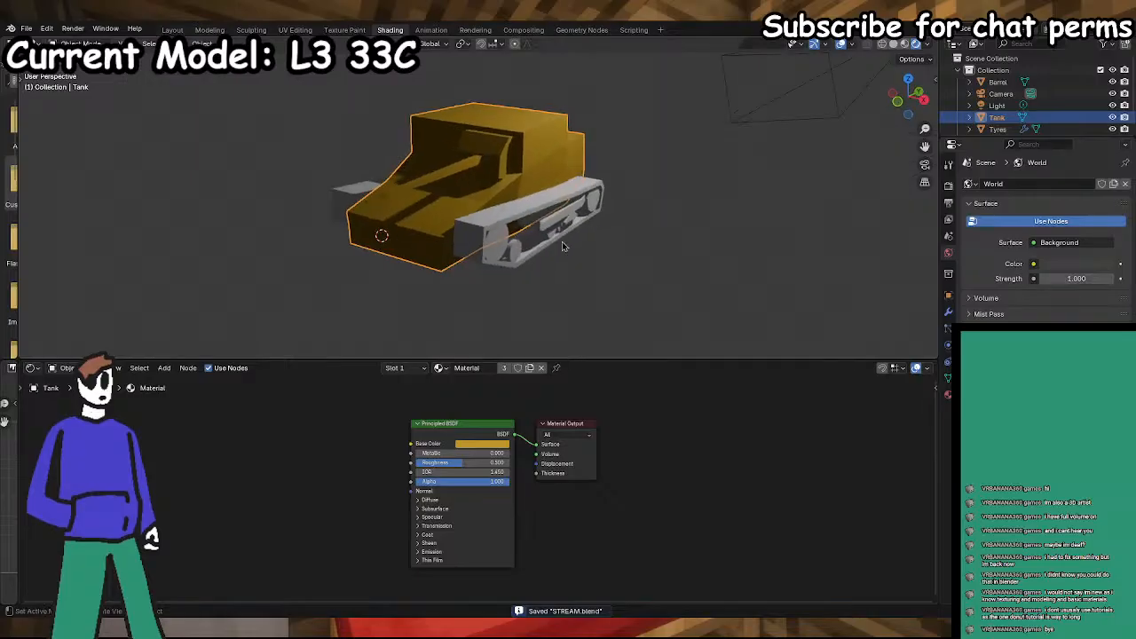
- Add a Hue/Saturation/Value node to the tank's material and link its Color output to the Principled BSDF Base Color
right_click(264, 470)
mouse_move(266, 466)
mouse_move(346, 504)
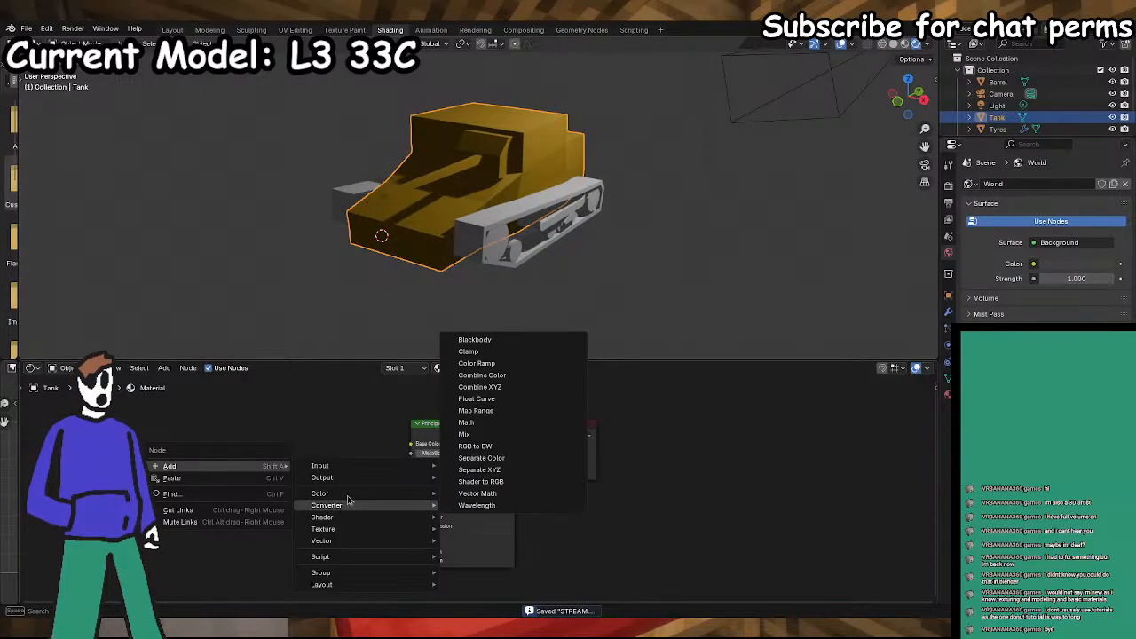
click(479, 517)
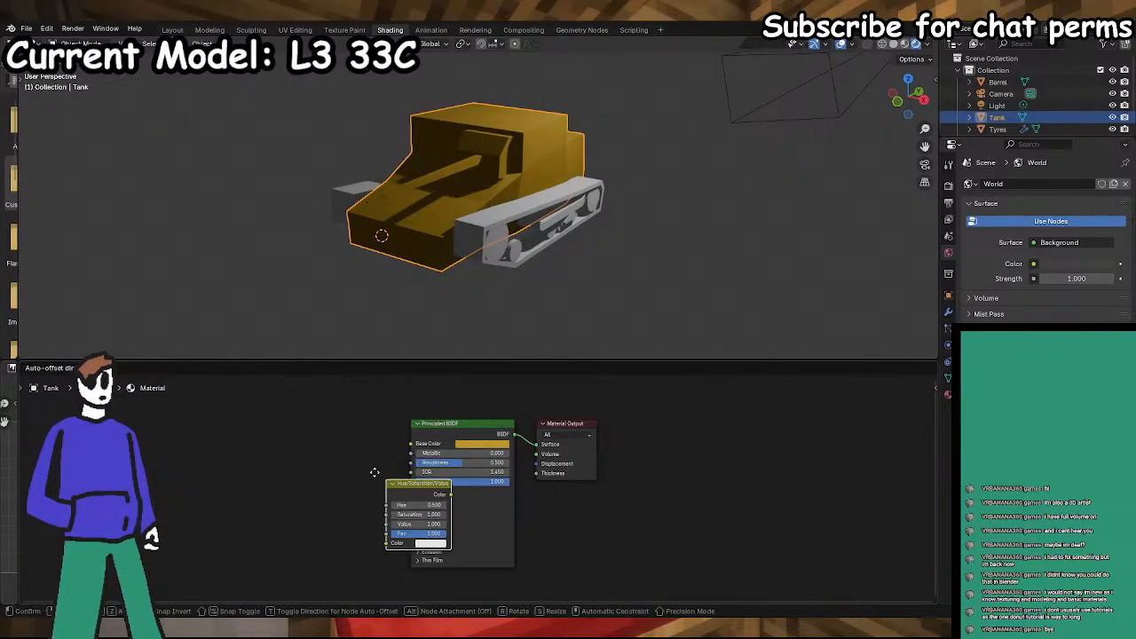
click(268, 425)
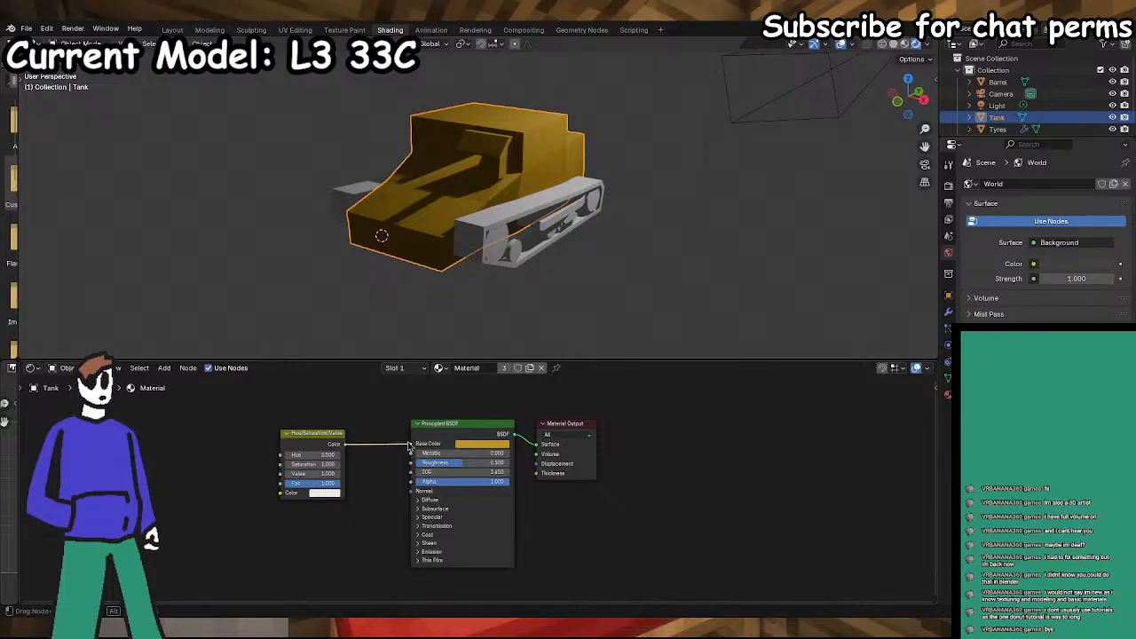
- Set the Hue/Saturation/Value node's input color to a darkened orange
click(324, 493)
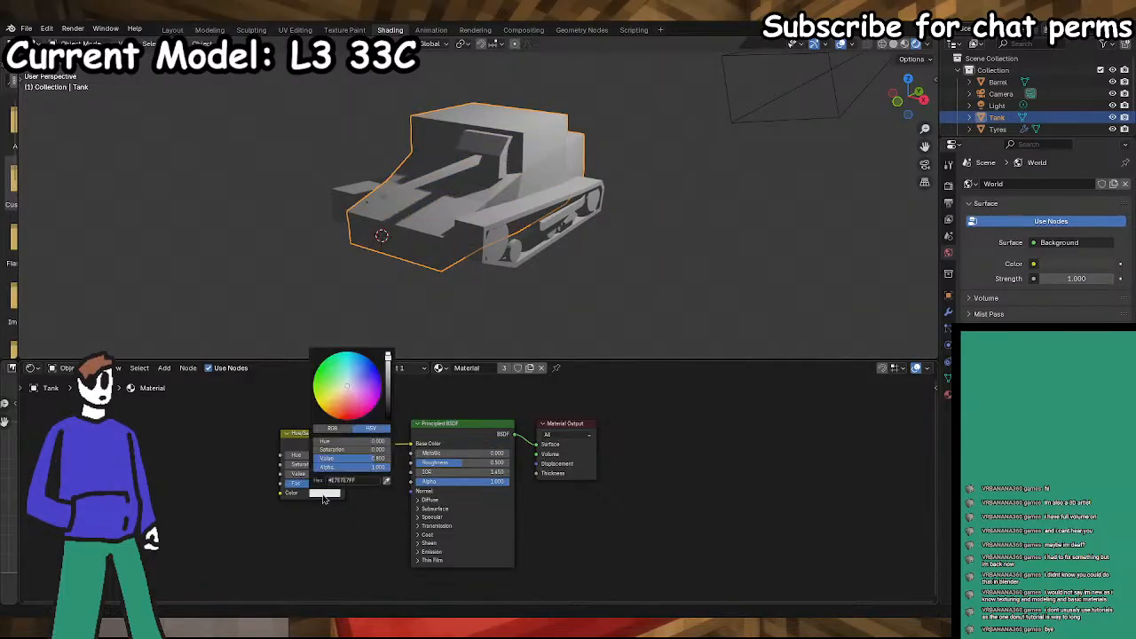
click(330, 415)
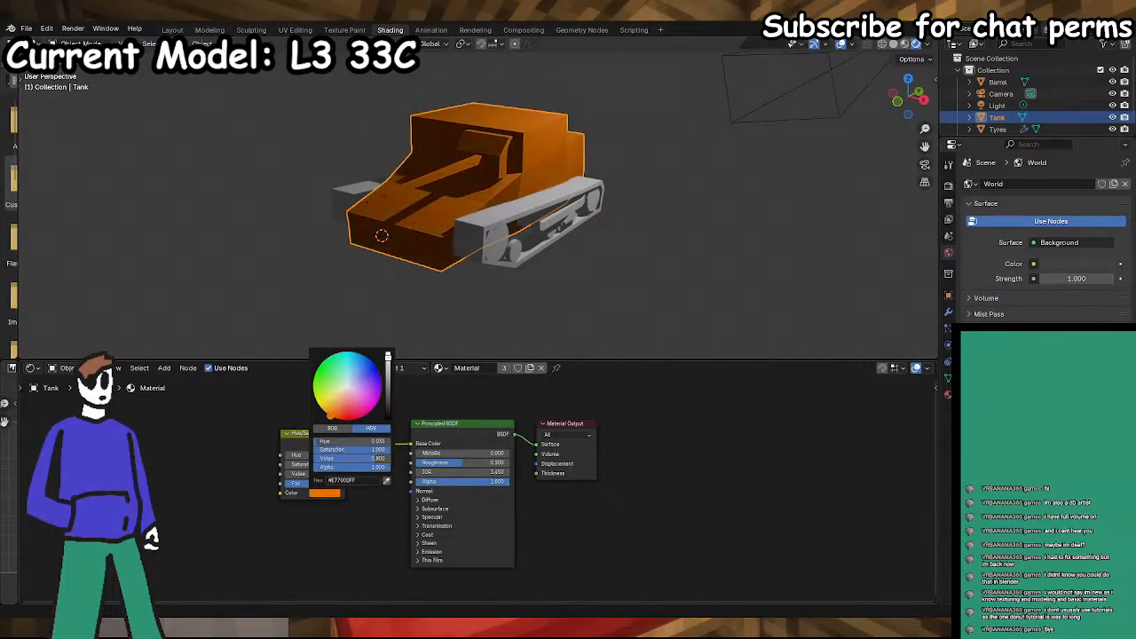
click(388, 371)
drag(331, 413, 329, 409)
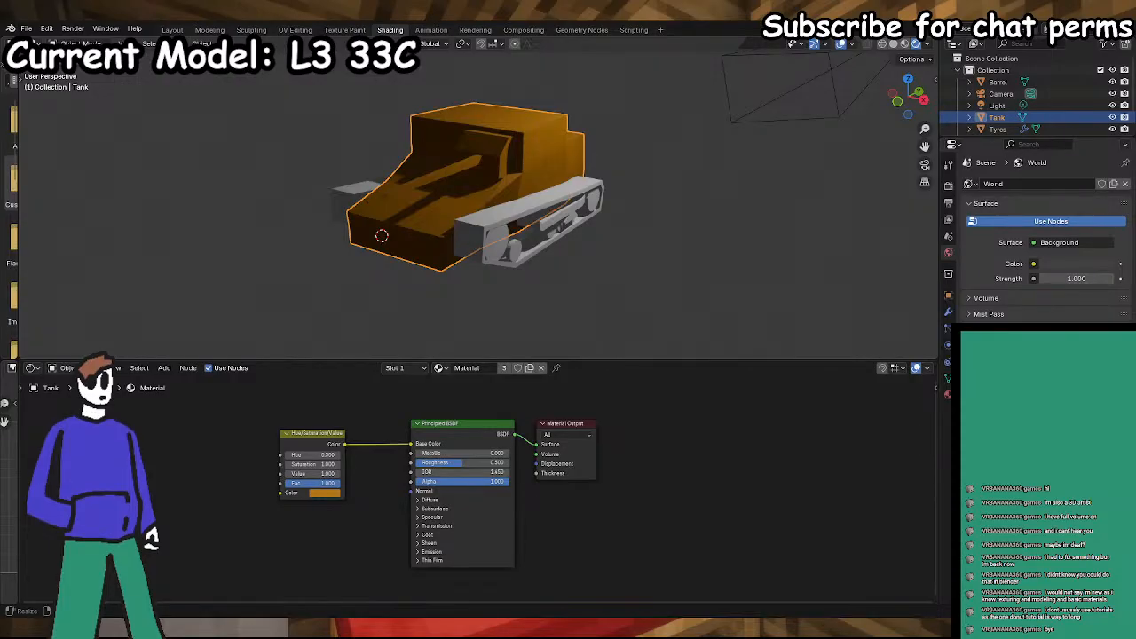
- Try adding a Noise Texture node before the Hue/Saturation/Value node, and delete it again
middle_drag(322, 521, 393, 524)
right_click(196, 450)
mouse_move(192, 456)
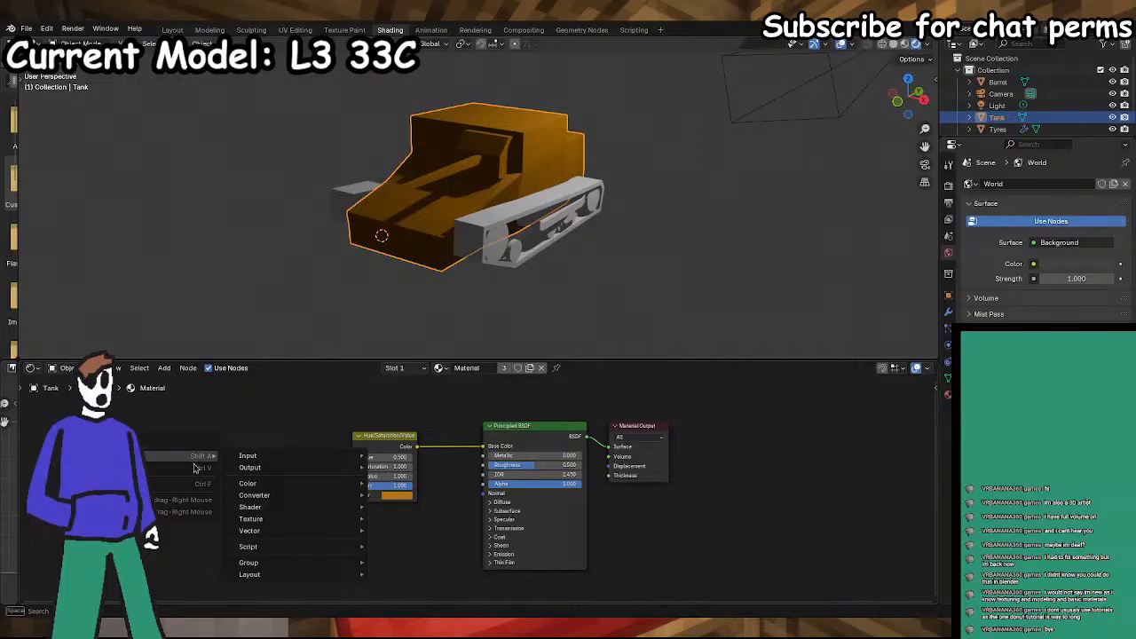
mouse_move(303, 507)
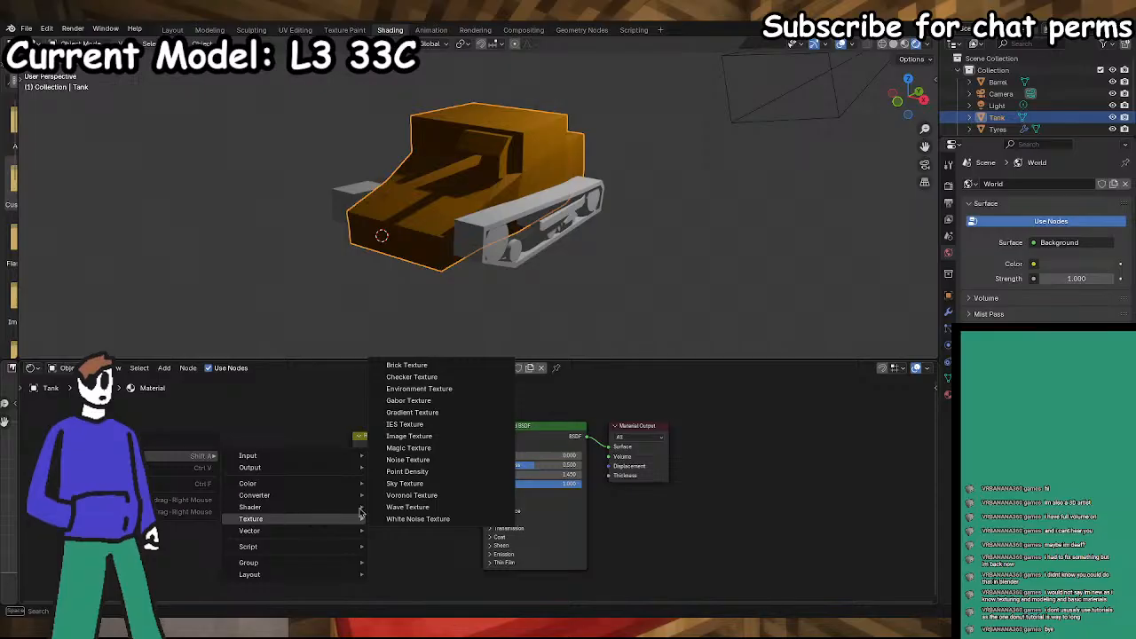
click(407, 460)
drag(268, 472, 299, 488)
key(Escape)
right_click(231, 467)
right_click(232, 467)
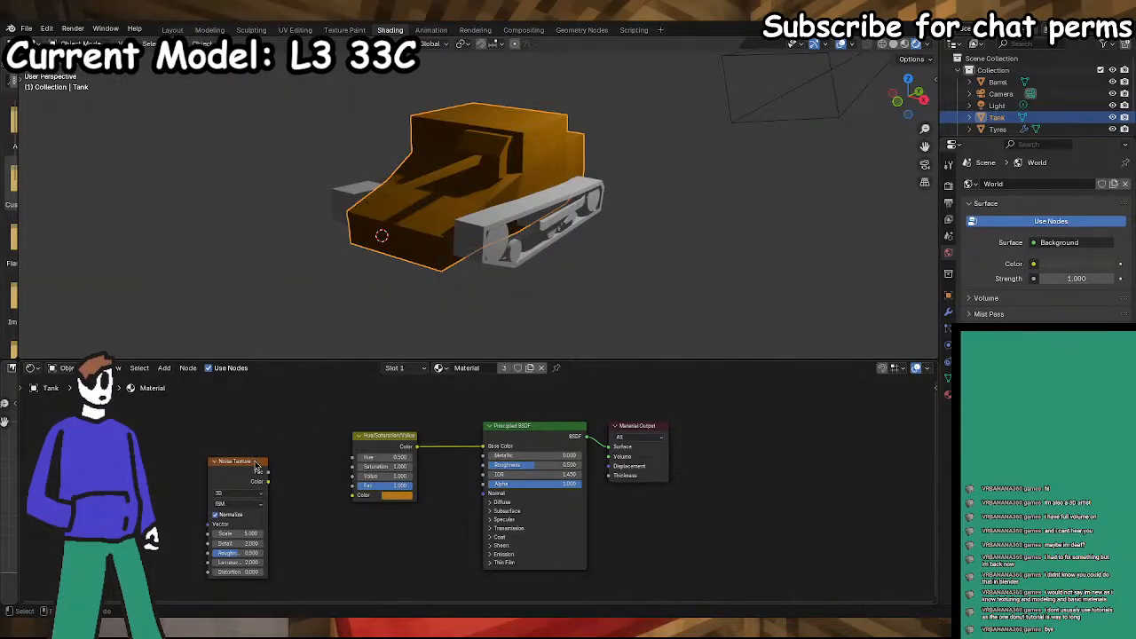
right_click(256, 464)
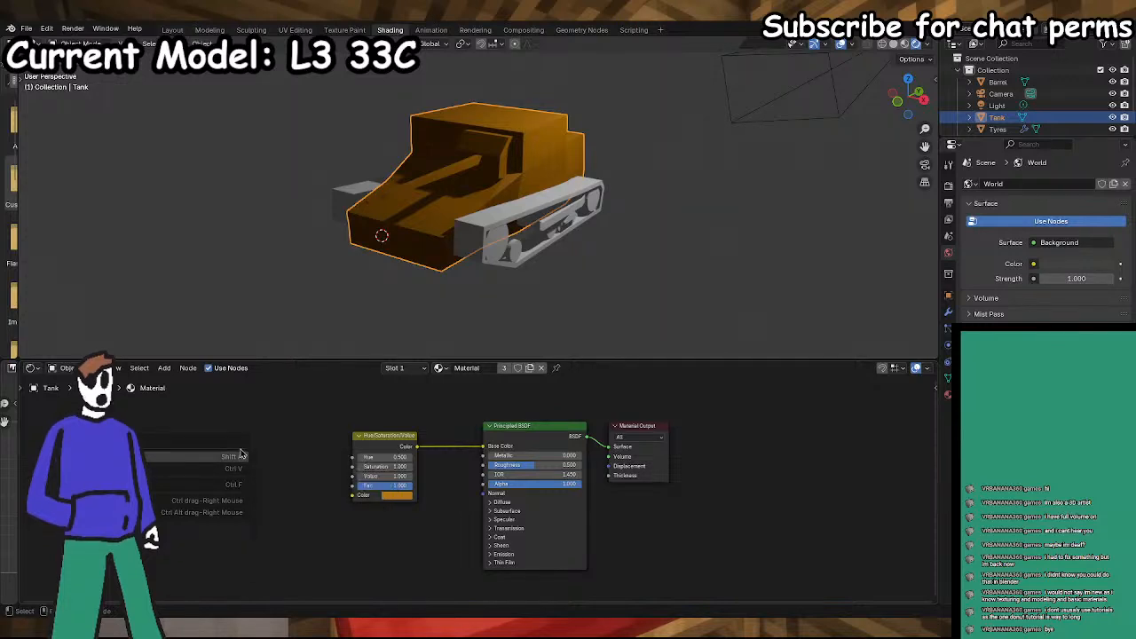
key(Escape)
- Add a White Noise Texture node and link its Value output to the Hue/Saturation/Value node's Value input
key(shift+a)
text(WH)
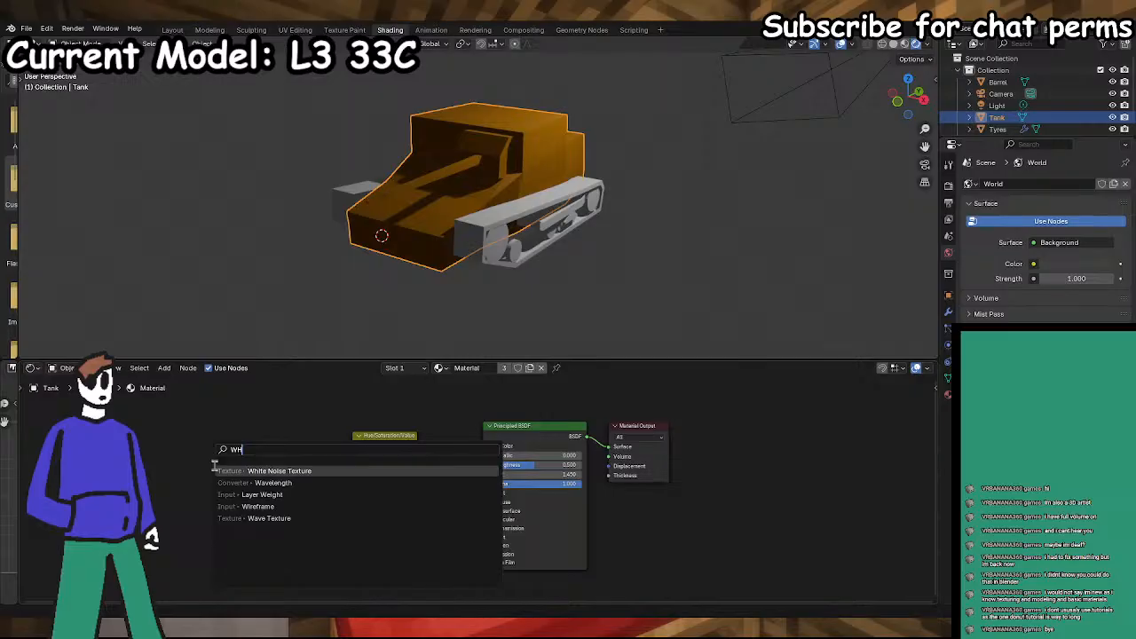
click(231, 470)
click(242, 473)
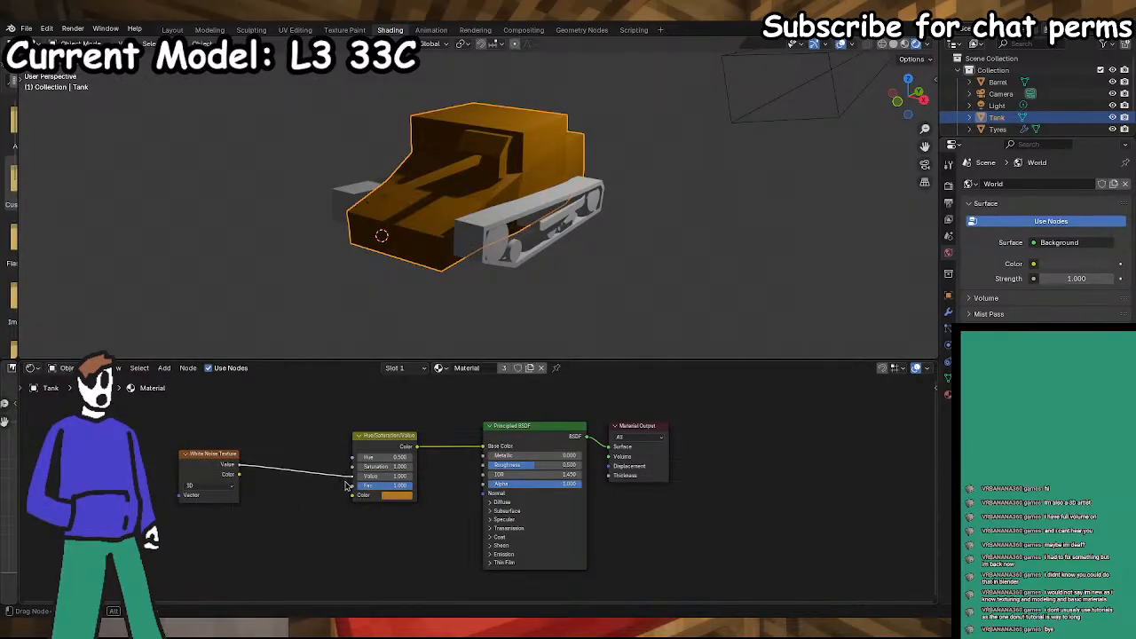
drag(346, 486, 352, 476)
- Inspect the tank's rendered surface up close and set the White Noise Texture node's dimensions to 2D
middle_drag(500, 274, 547, 311)
scroll(516, 292, up, 4)
scroll(548, 312, up, 4)
scroll(548, 315, down, 4)
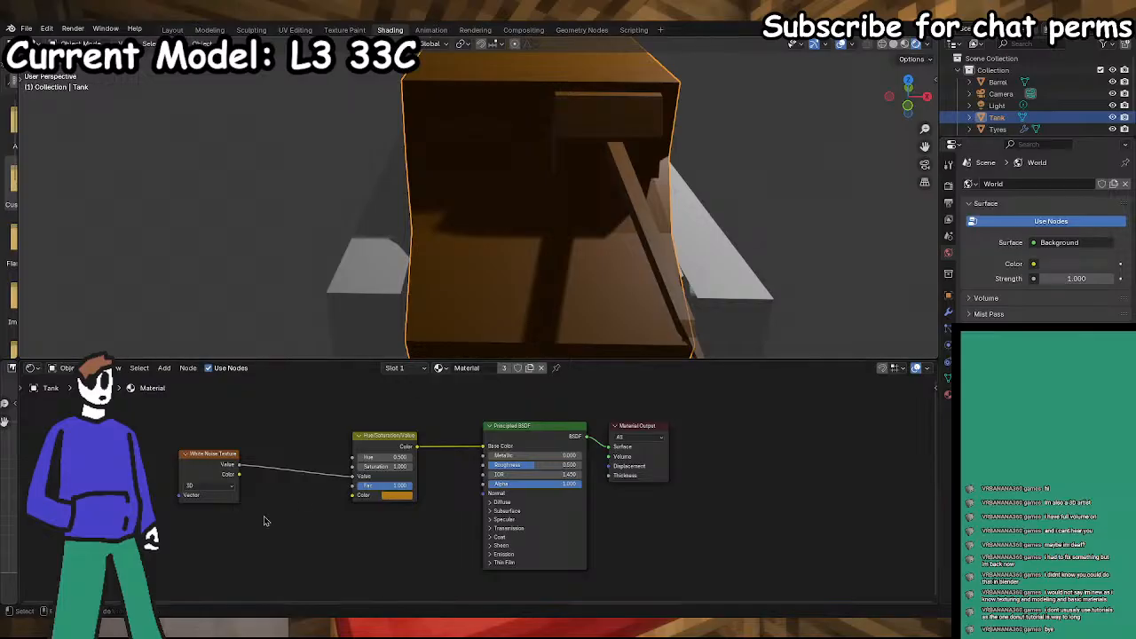
click(201, 487)
click(199, 514)
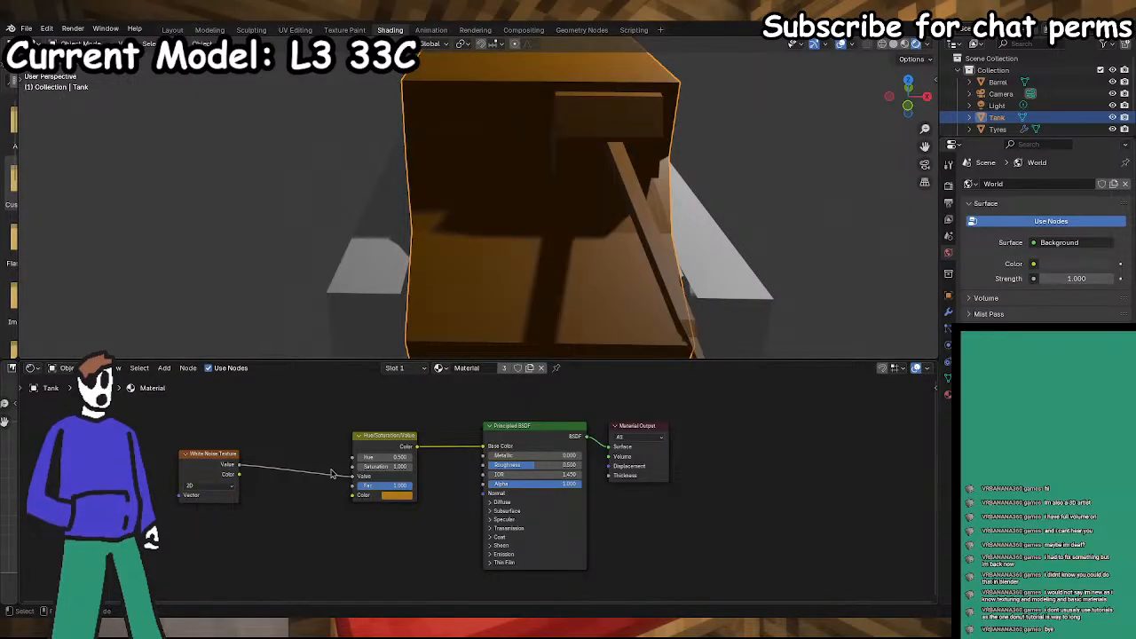
- Move the Hue/Saturation/Value and White Noise Texture nodes closer to the Principled BSDF node
middle_drag(561, 282, 458, 206)
scroll(481, 234, up, 4)
scroll(480, 234, up, 2)
scroll(473, 232, down, 6)
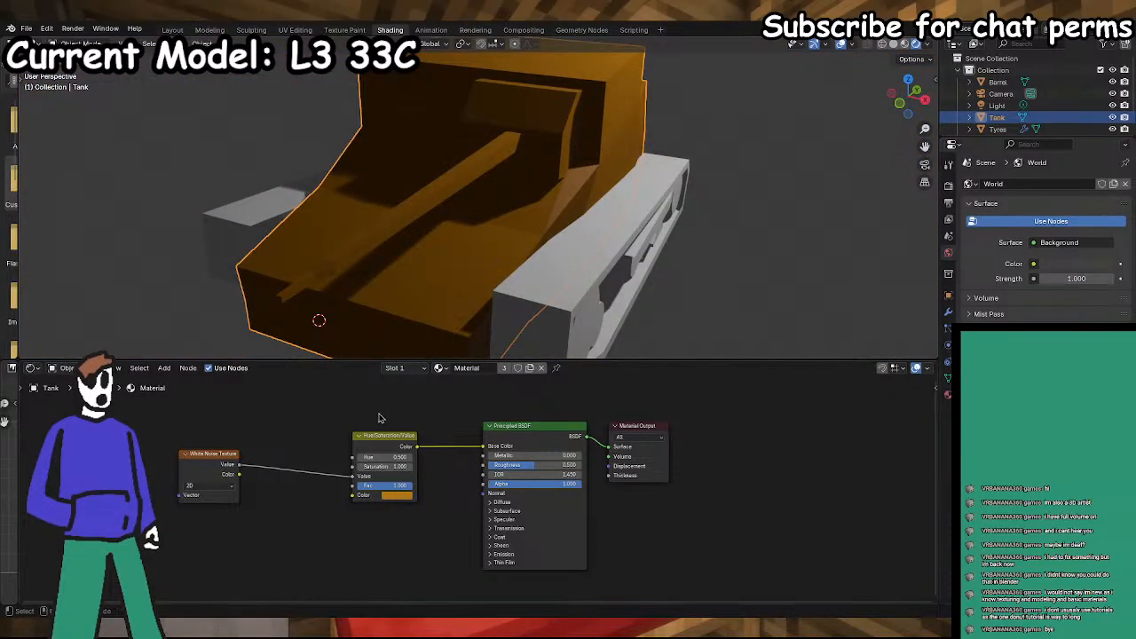
drag(377, 444, 418, 443)
drag(211, 457, 289, 448)
- Try placing another texture node ahead of the White Noise Texture node, and remove it again
right_click(149, 460)
mouse_move(149, 460)
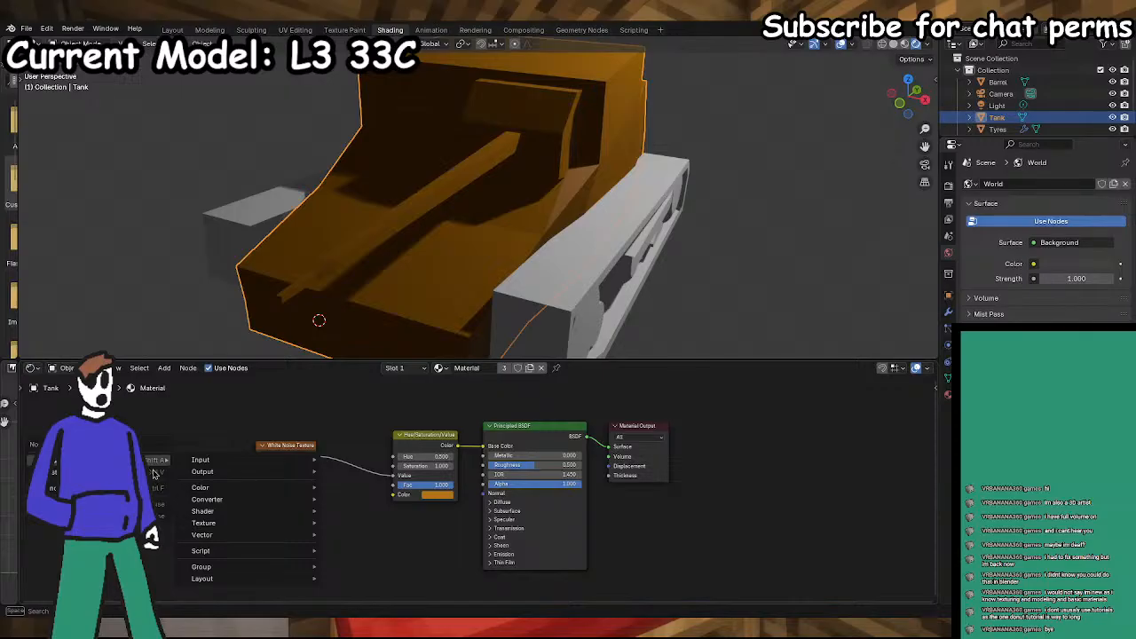
mouse_move(237, 495)
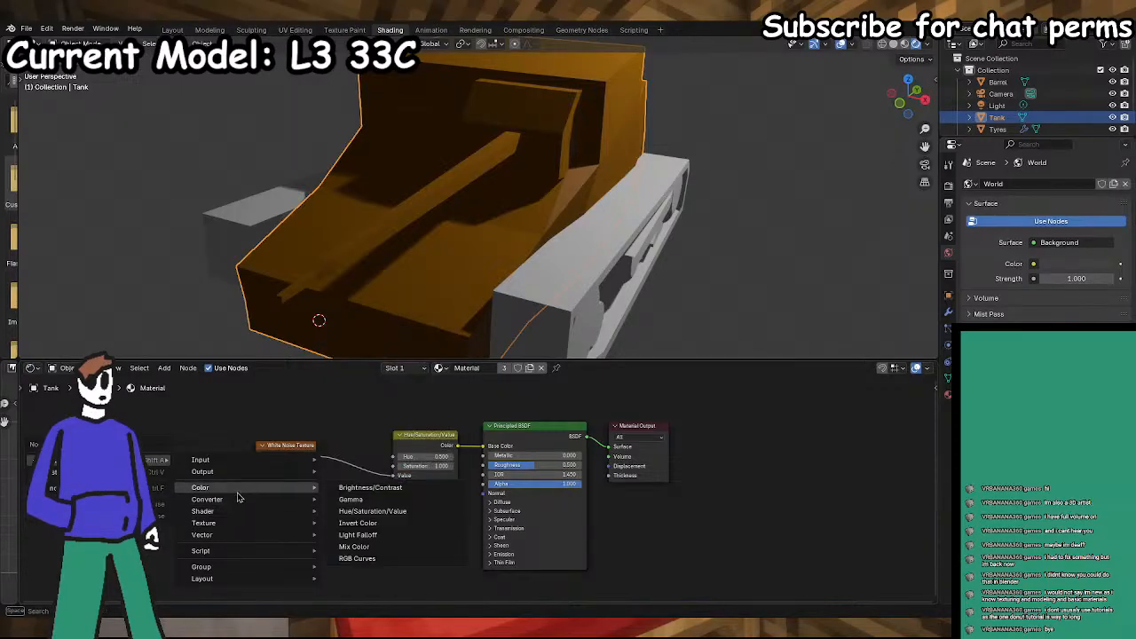
mouse_move(244, 524)
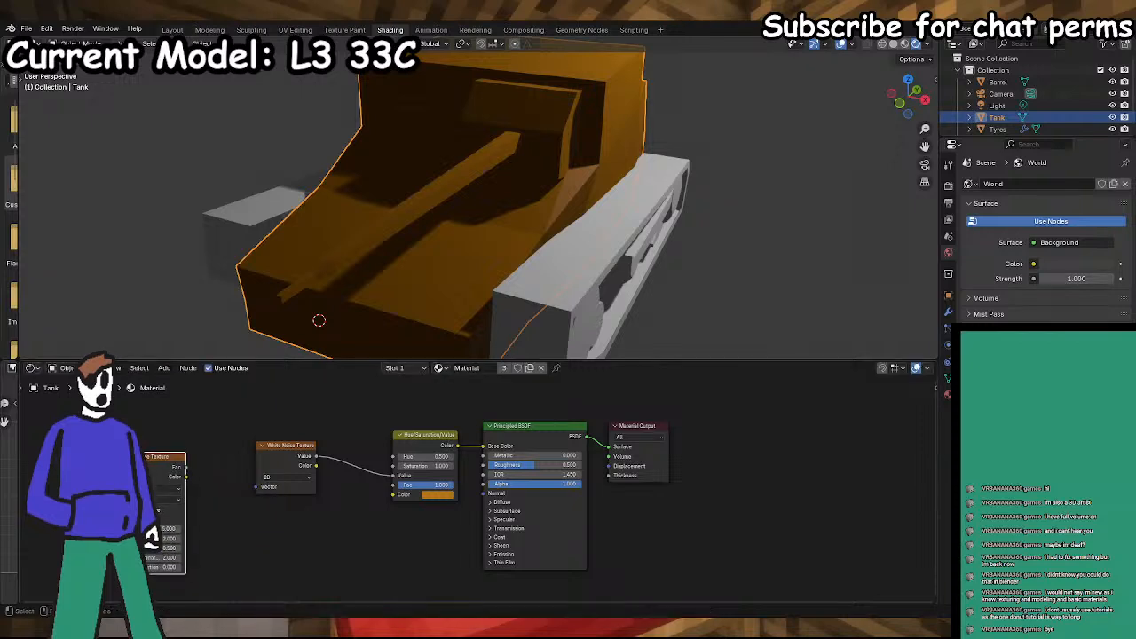
click(156, 460)
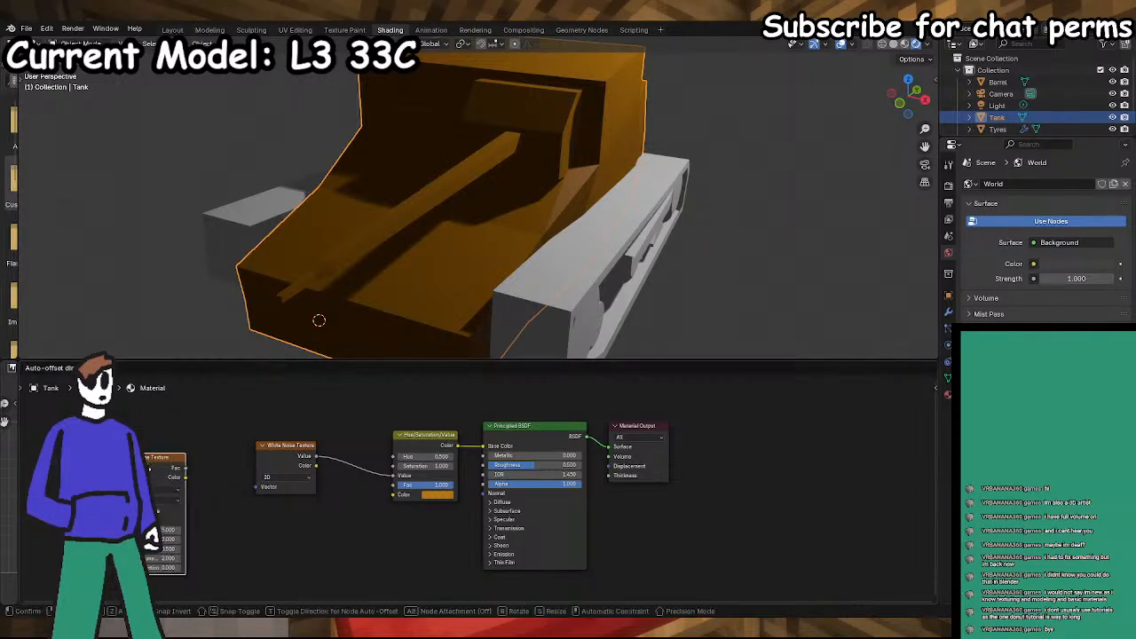
click(96, 438)
right_click(96, 438)
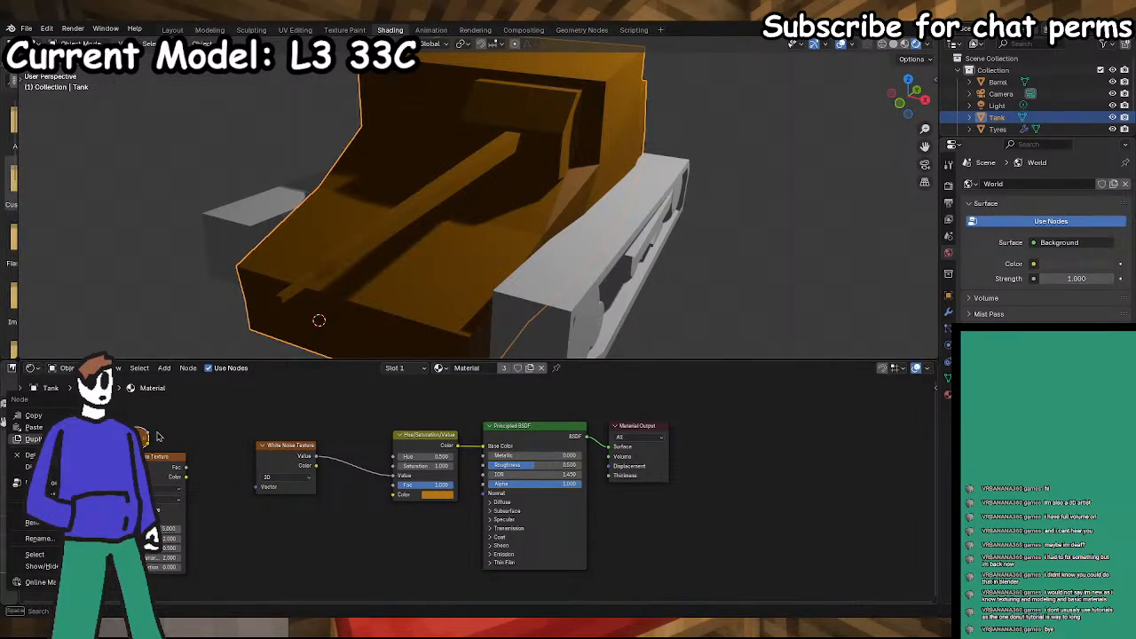
right_click(106, 432)
click(107, 448)
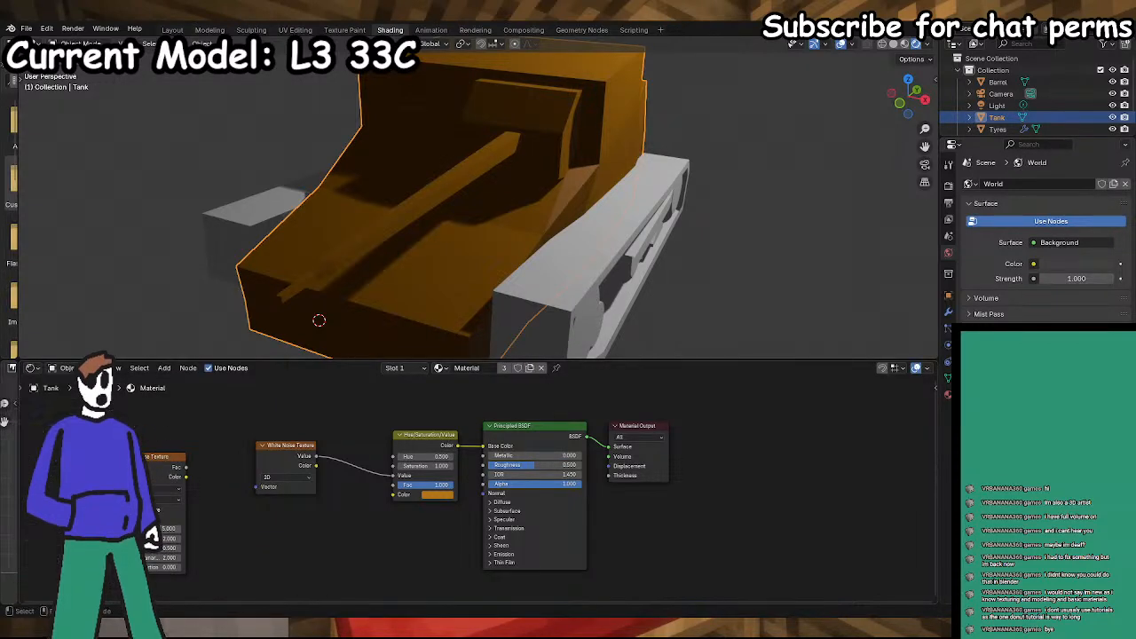
right_click(153, 464)
click(153, 464)
right_click(161, 447)
mouse_move(158, 446)
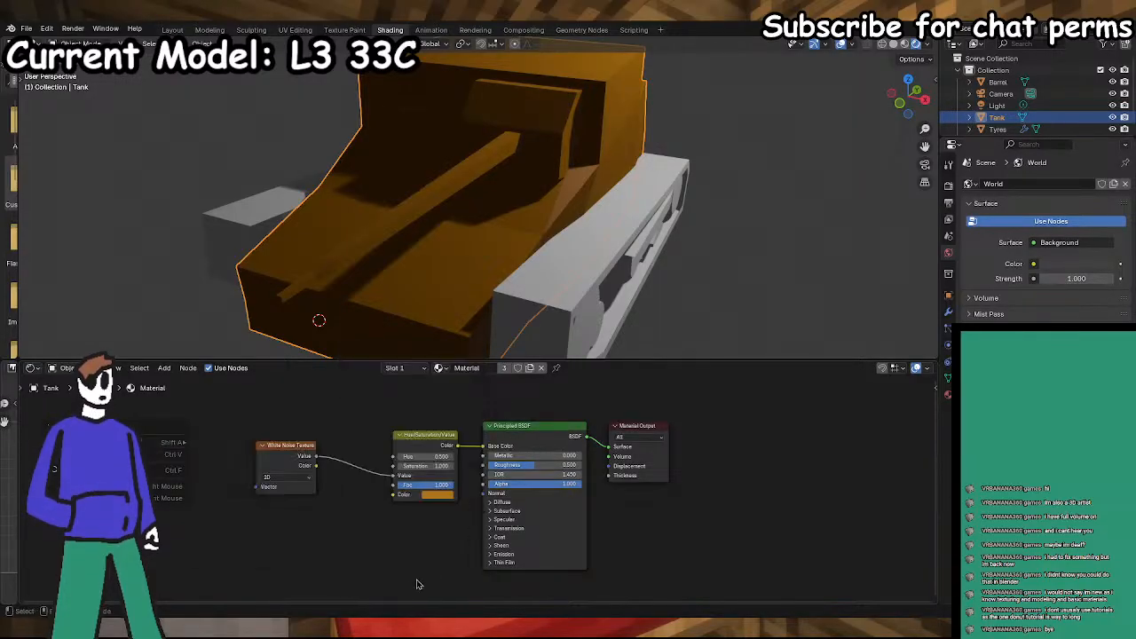
- Set the Principled BSDF metallic to about 0.39 and the roughness to about 0.66
drag(535, 456, 569, 456)
middle_drag(768, 227, 679, 266)
drag(536, 465, 551, 465)
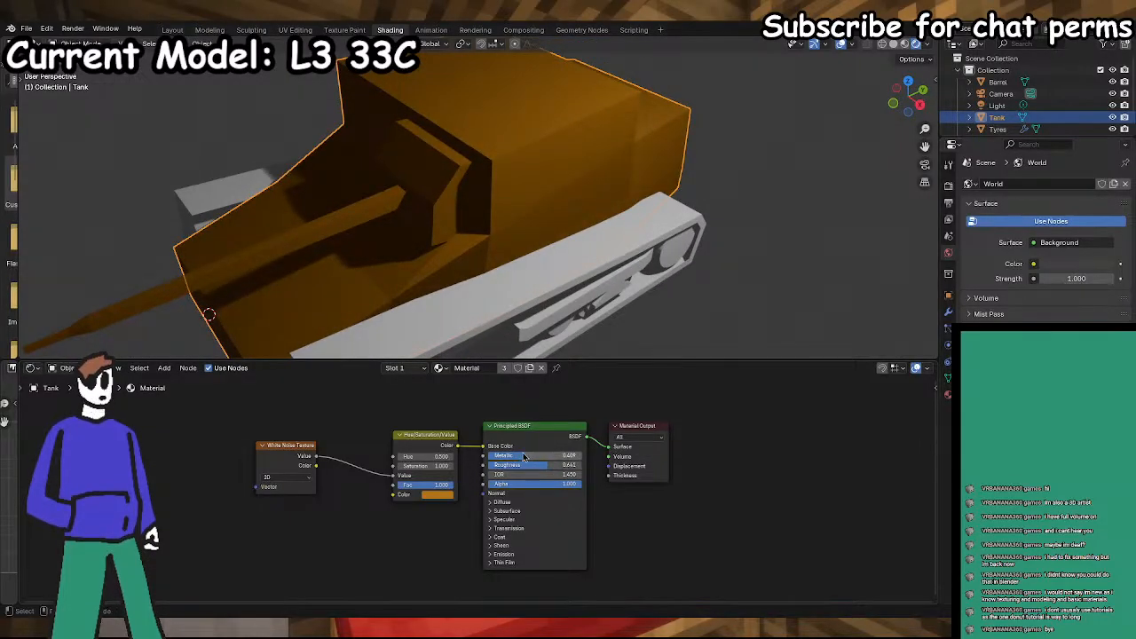
middle_drag(520, 293, 533, 266)
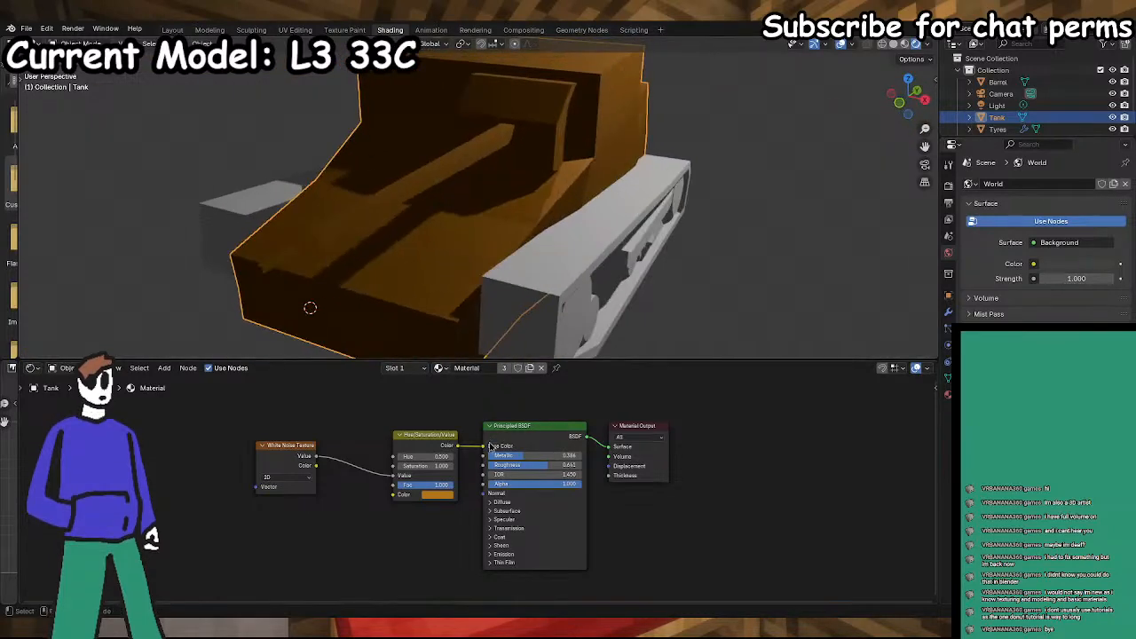
- Change the Hue/Saturation/Value node's color to a lighter yellow-orange with a value of 0.640 and check the tank from the other side
click(440, 494)
drag(501, 374, 501, 370)
drag(446, 407, 442, 408)
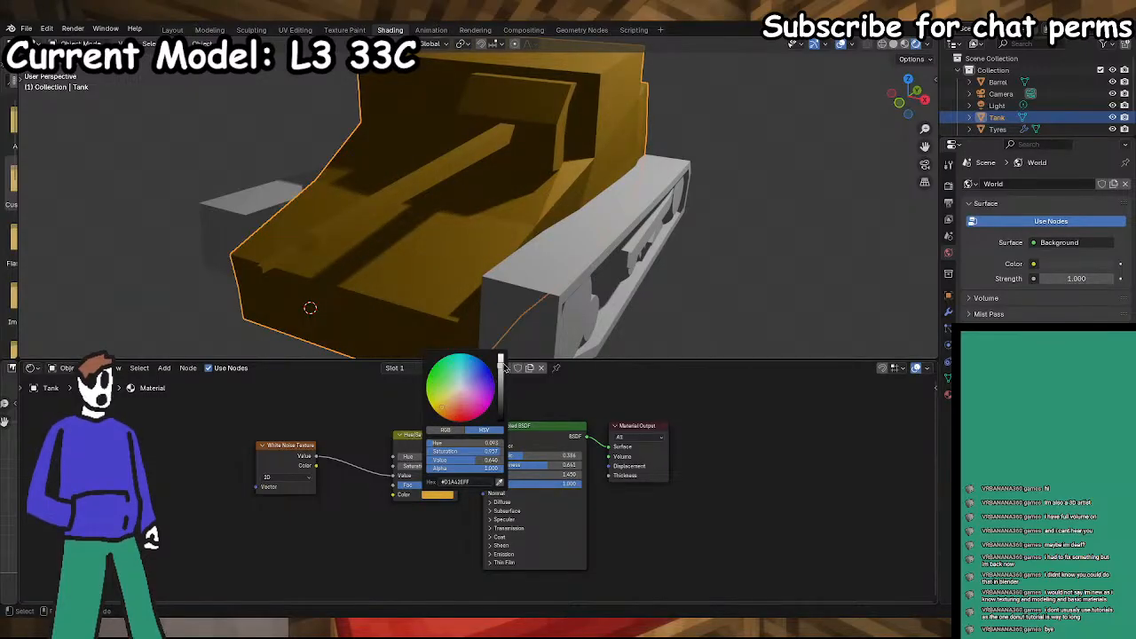
middle_drag(705, 266, 596, 236)
scroll(533, 233, down, 3)
middle_drag(487, 227, 582, 263)
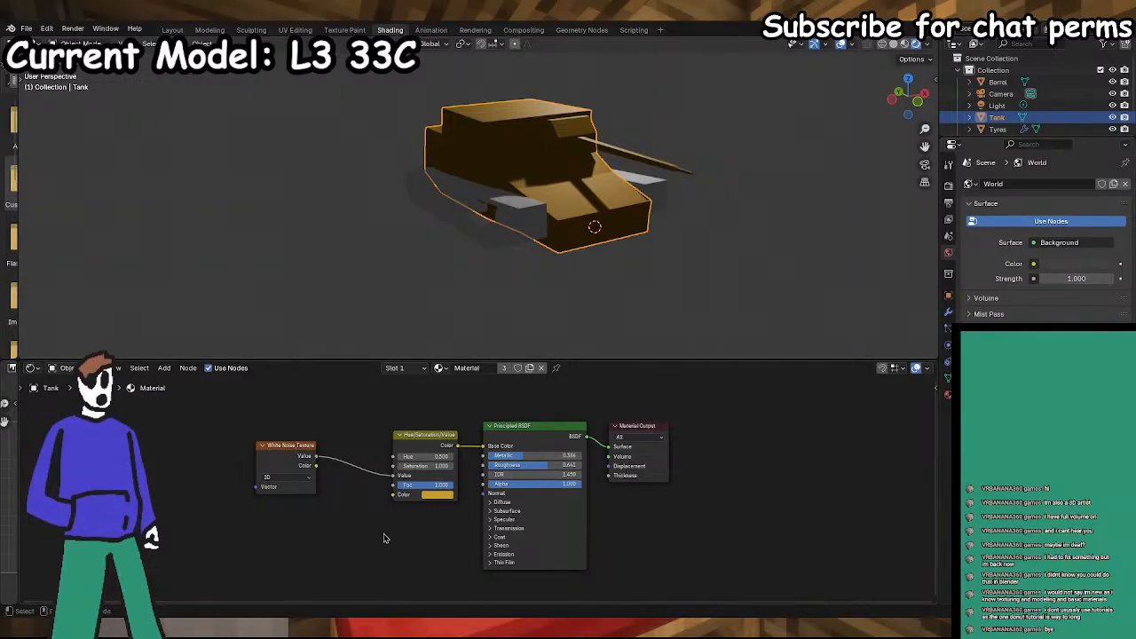
- Add a Vector Curves node and link its Vector output to the White Noise Texture node's Vector input
right_click(178, 456)
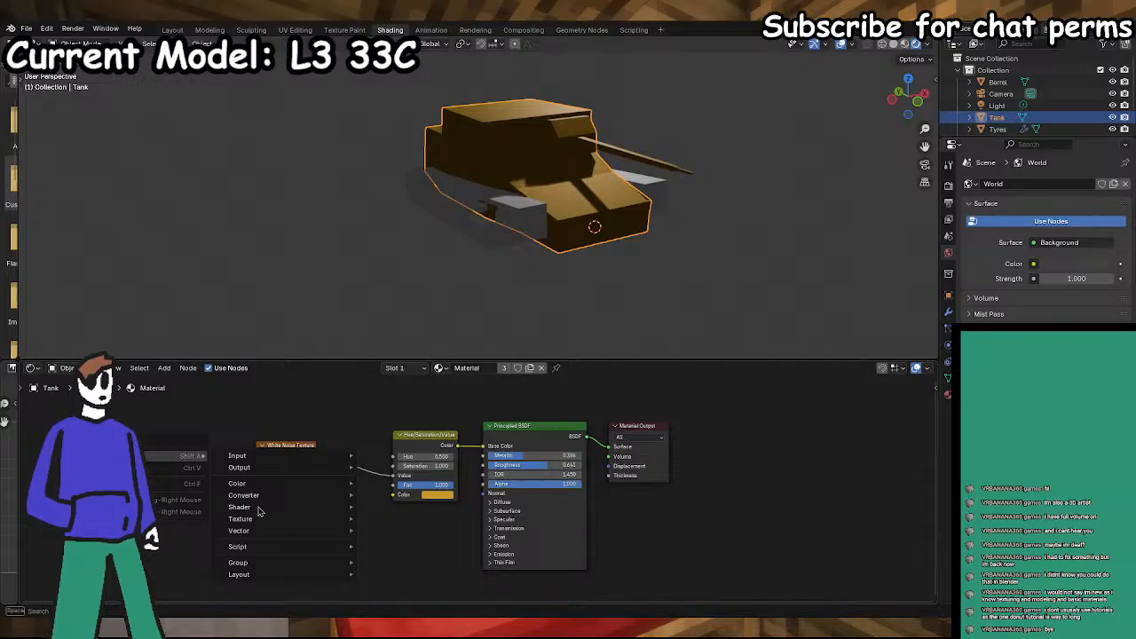
mouse_move(276, 533)
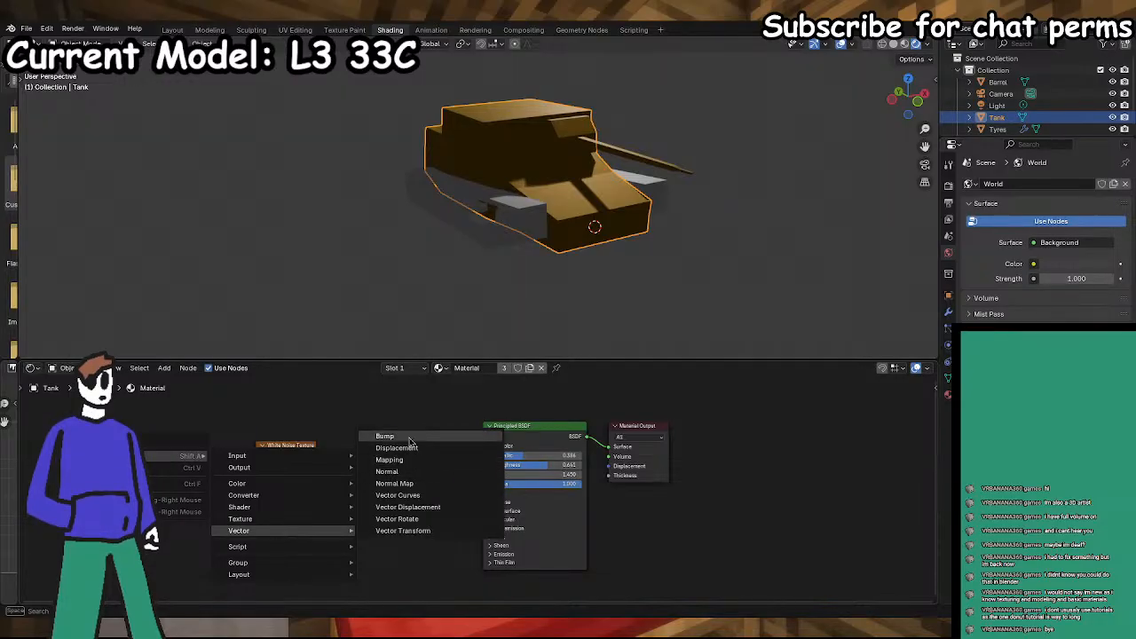
click(420, 496)
click(182, 456)
drag(228, 454, 256, 486)
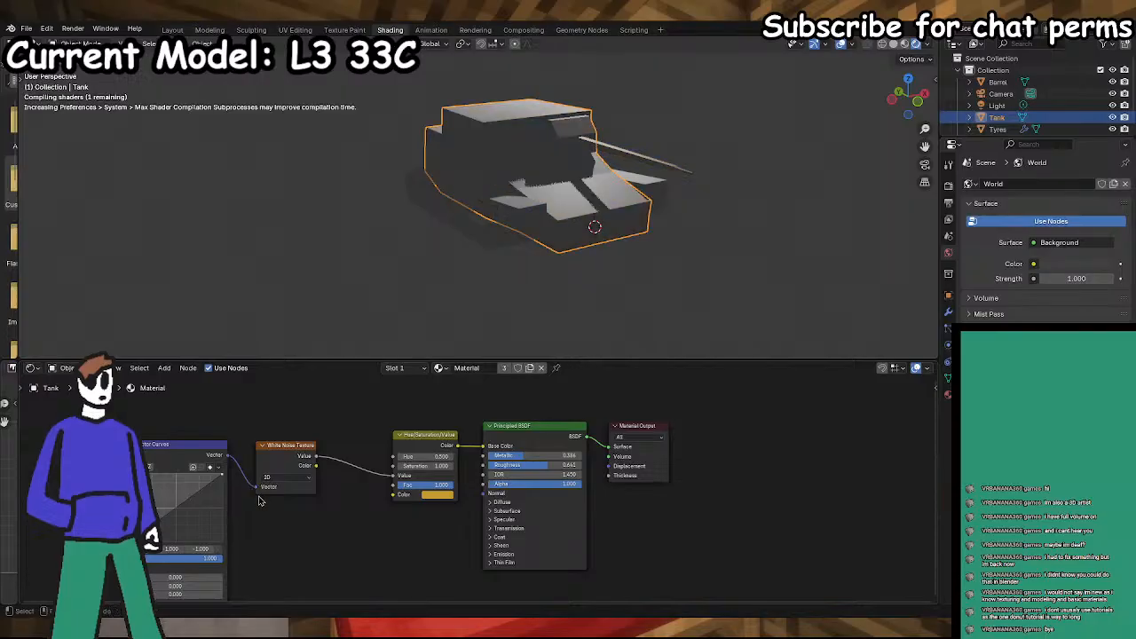
middle_drag(603, 265, 510, 284)
scroll(510, 284, up, 4)
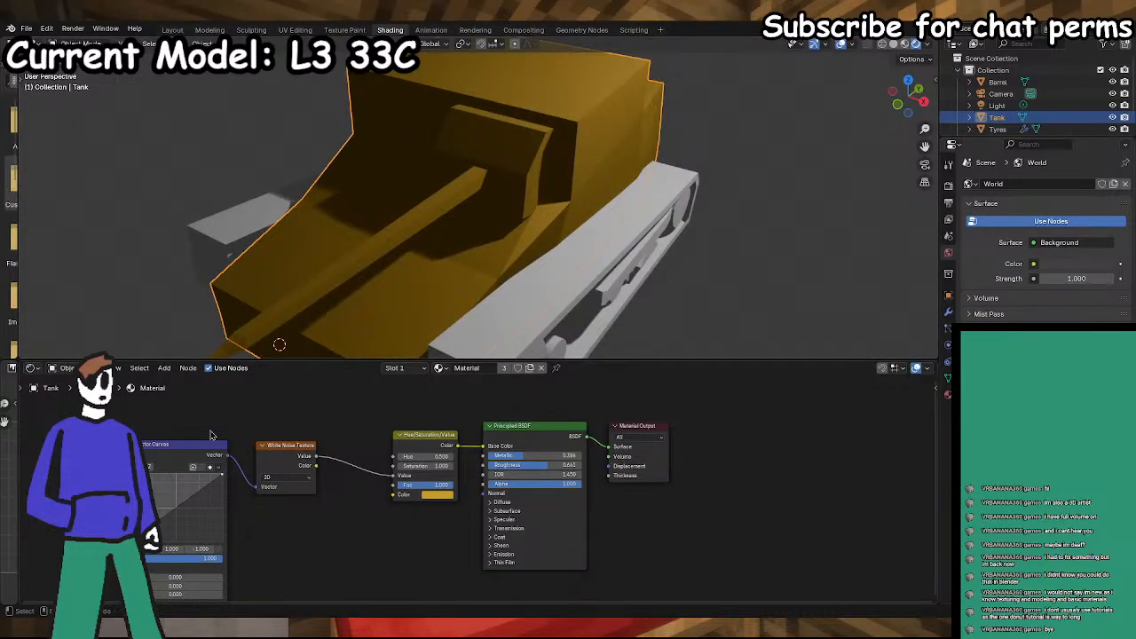
- Reshape the Vector Curves node's curve by adding and moving points into a dip, checking how the tank's shade changes
drag(188, 503, 215, 504)
click(190, 483)
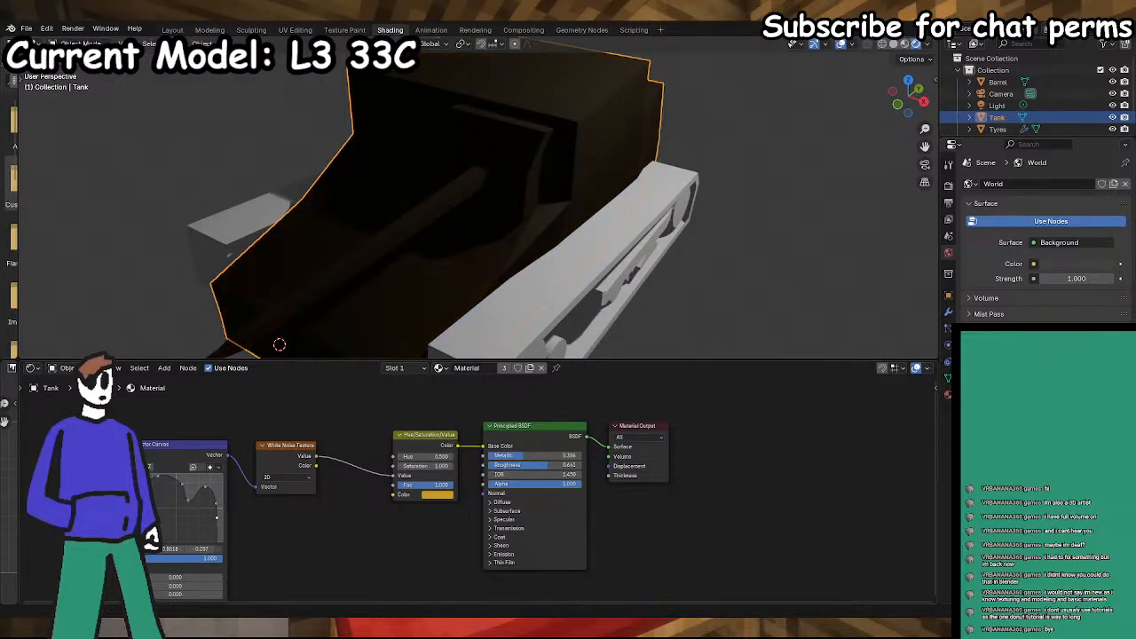
click(168, 478)
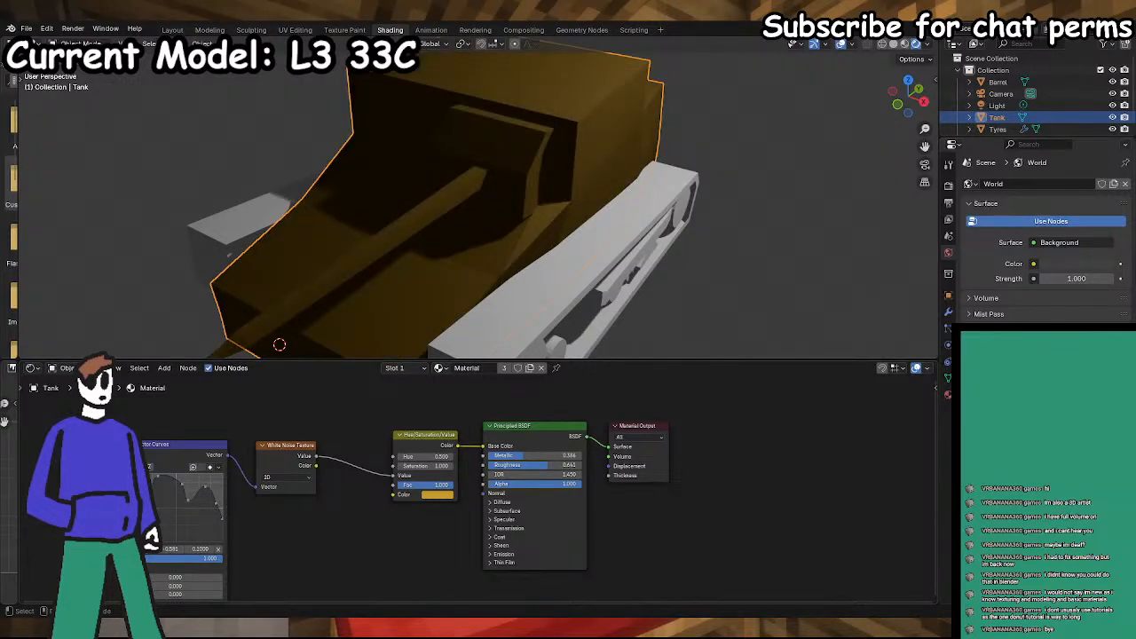
mouse_move(158, 477)
mouse_down()
mouse_move(155, 493)
mouse_move(173, 486)
mouse_move(189, 510)
mouse_up()
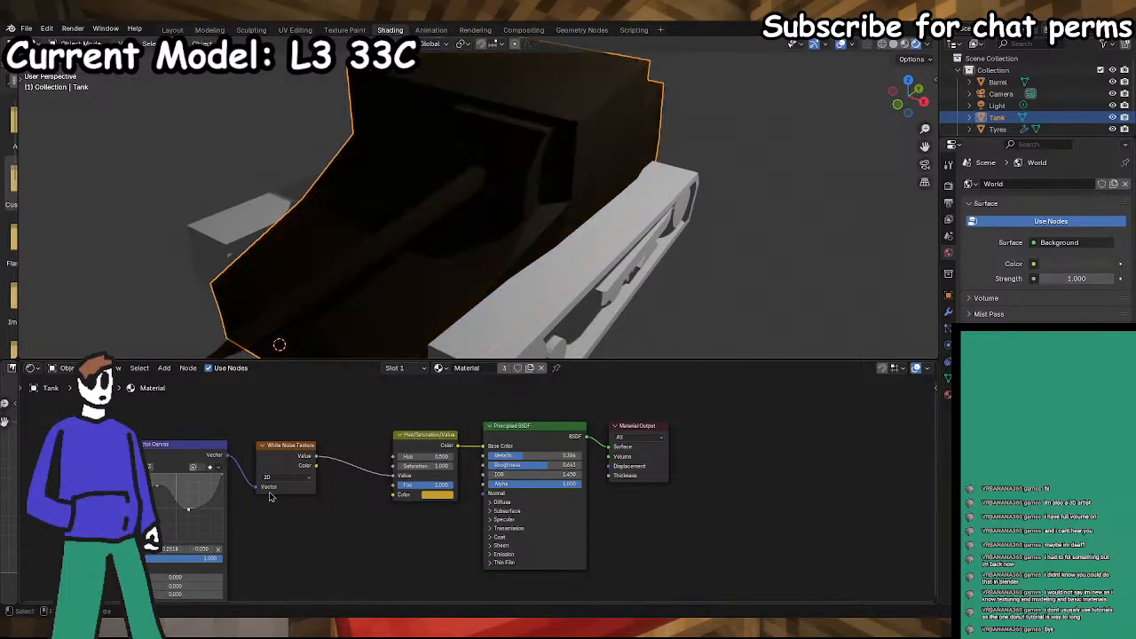
- Set the White Noise Texture node's dimensions to 3D and raise the curve in the Vector Curves node beyond its dip
click(277, 480)
click(275, 517)
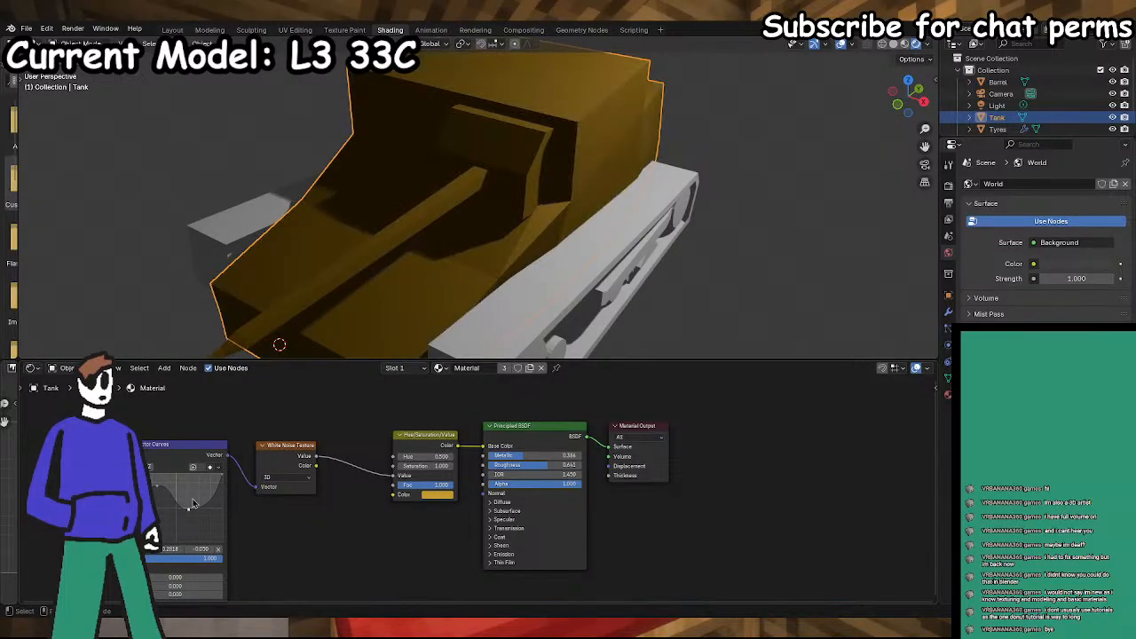
drag(207, 501, 201, 485)
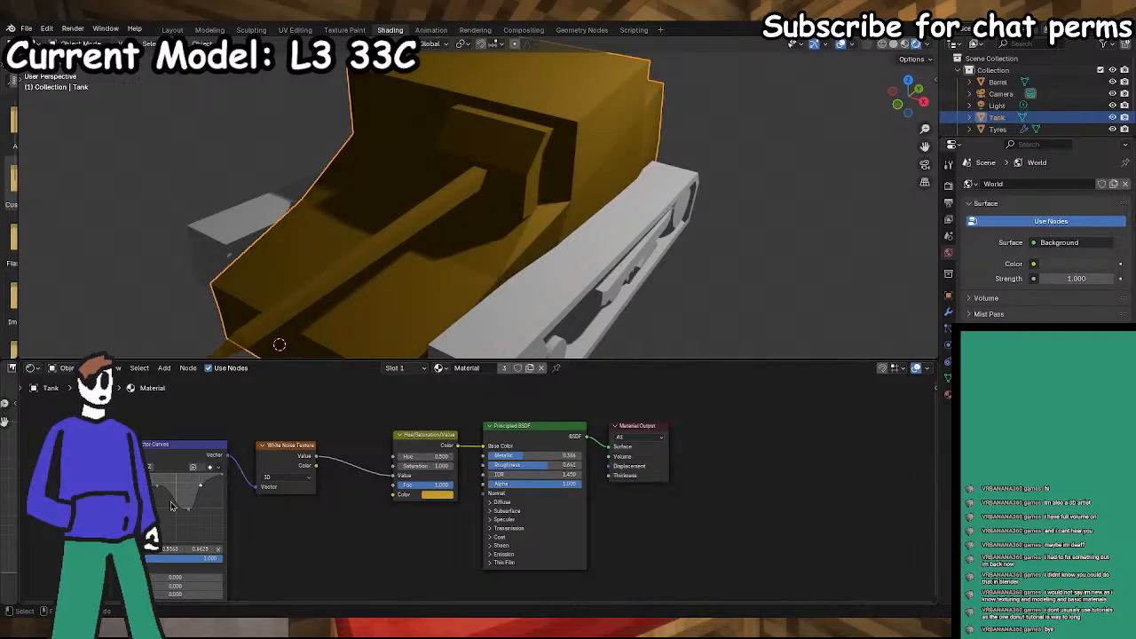
- Reset the Vector Curves node's curve to a straight line and reshape it with new points into a steep rise
click(157, 485)
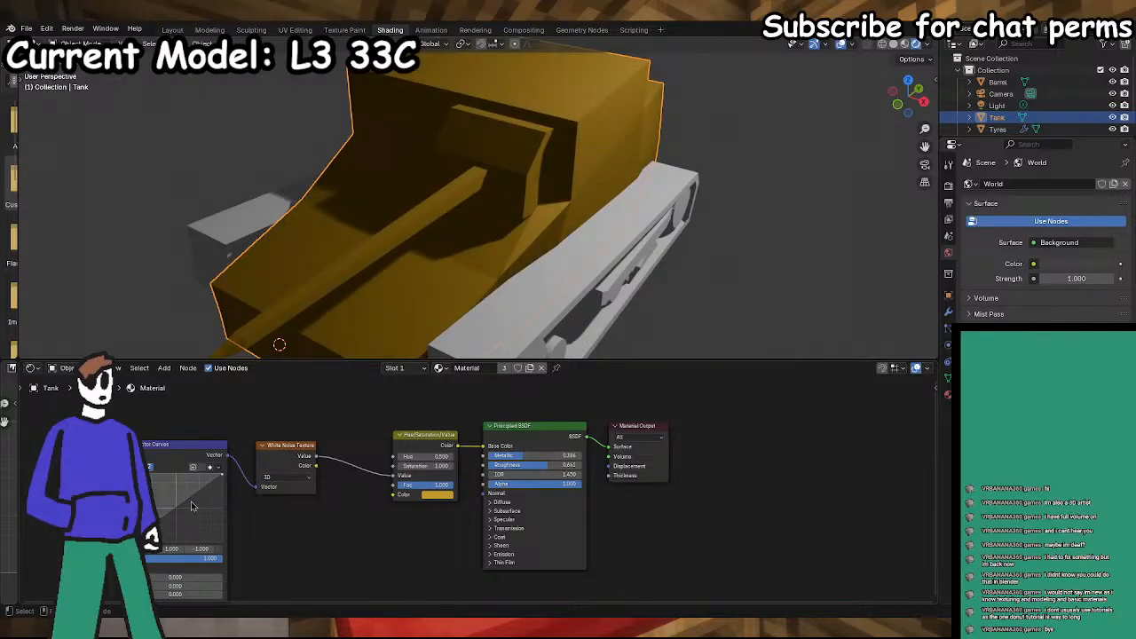
drag(188, 505, 169, 518)
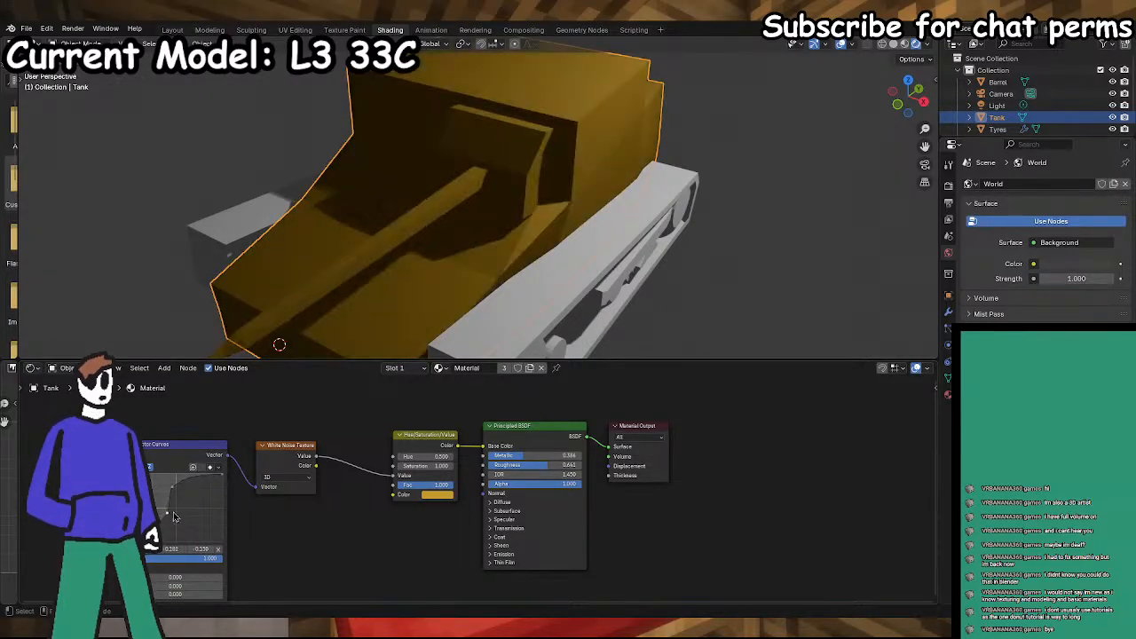
drag(191, 482, 191, 490)
- Undo the tank's move and the last curve point, and check the tank's shade from several angles
scroll(406, 253, down, 4)
middle_drag(406, 253, 433, 246)
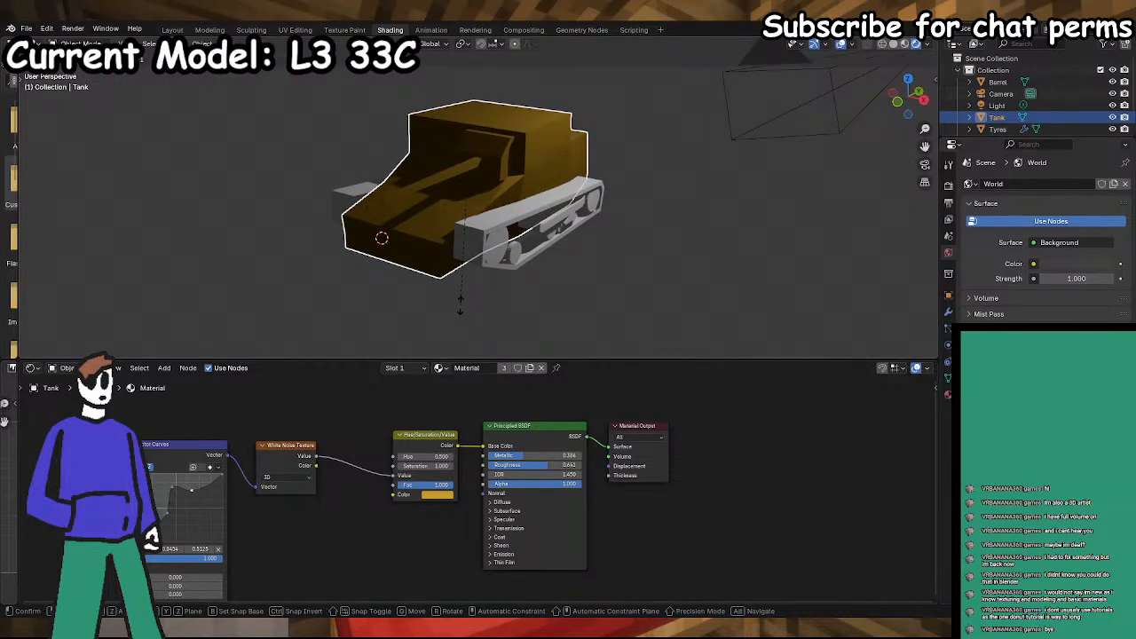
key(ctrl+z)
key(ctrl+z)
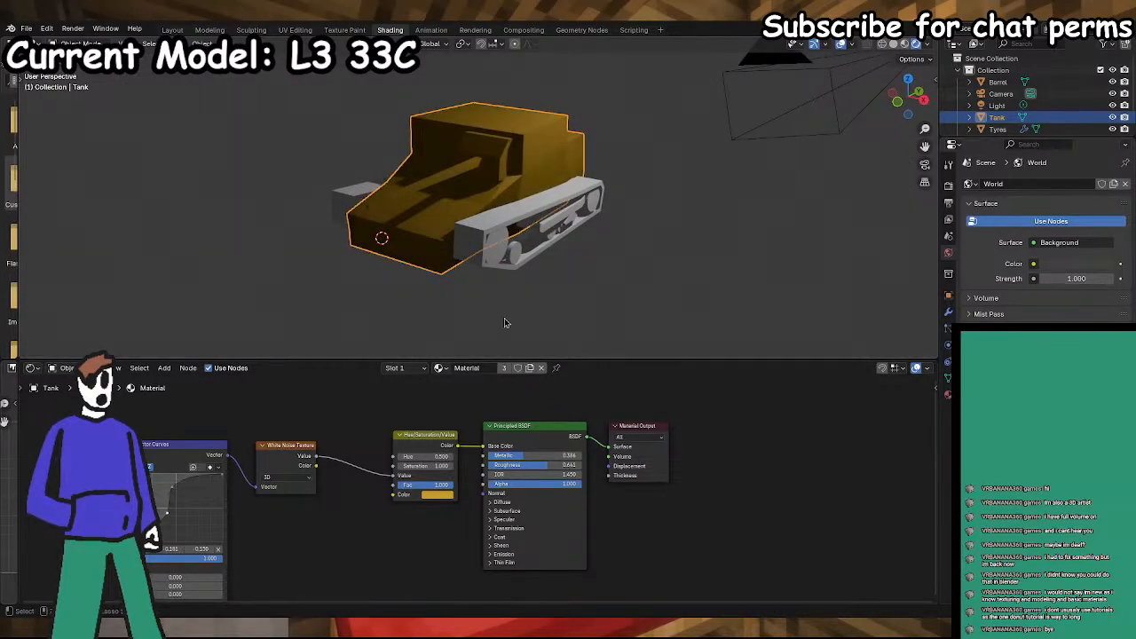
middle_drag(510, 304, 594, 282)
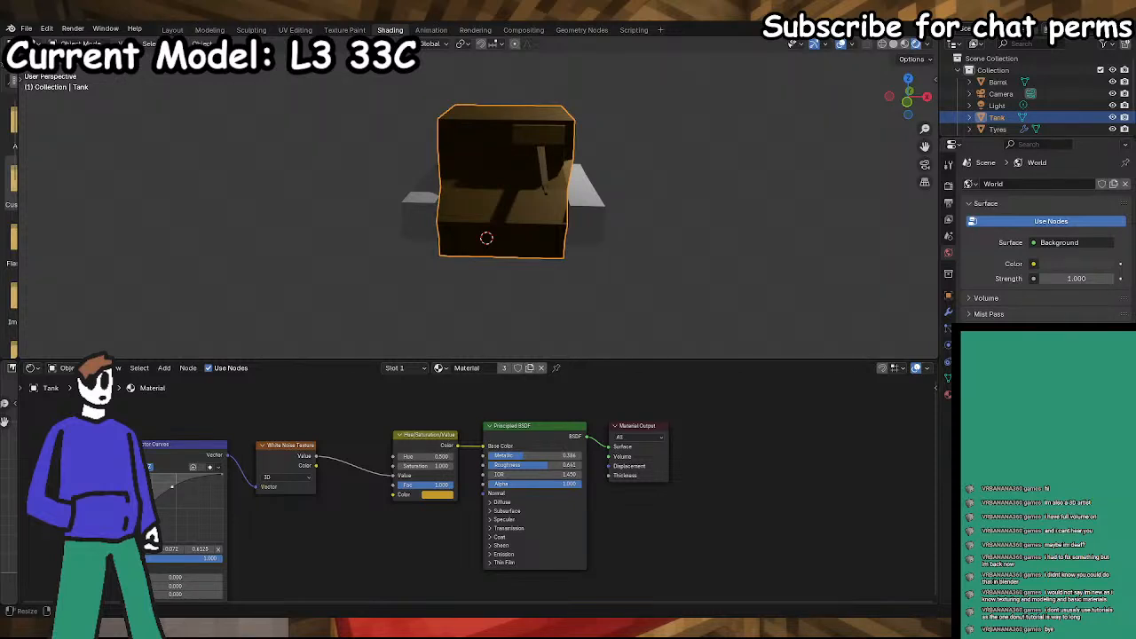
middle_drag(595, 282, 385, 307)
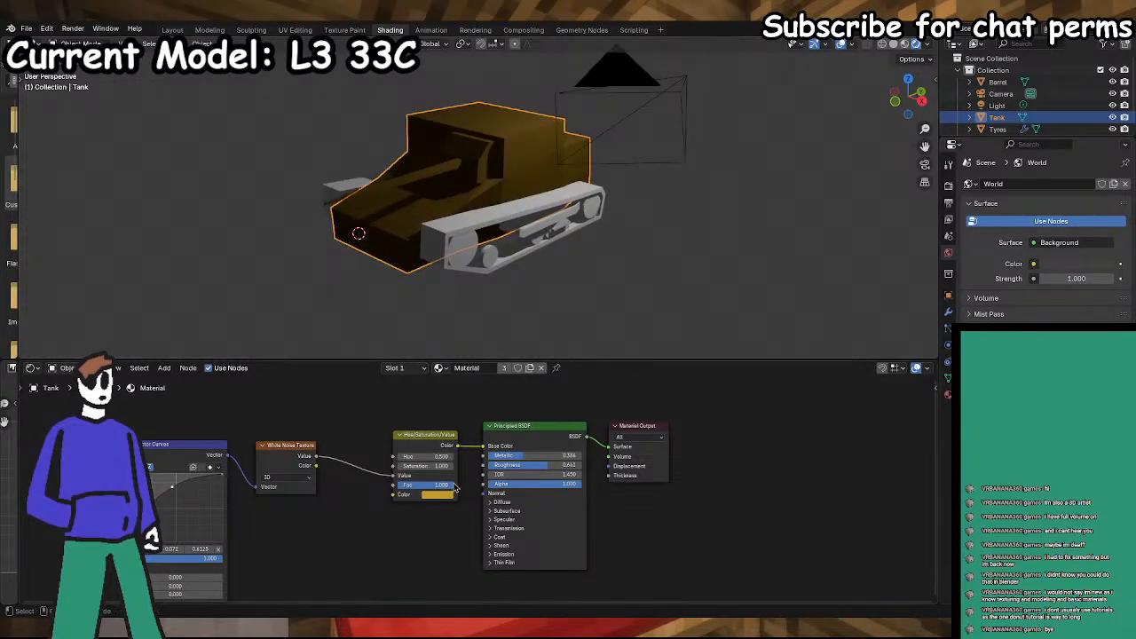
- Delete the Vector Curves and White Noise Texture nodes from the material
right_click(188, 448)
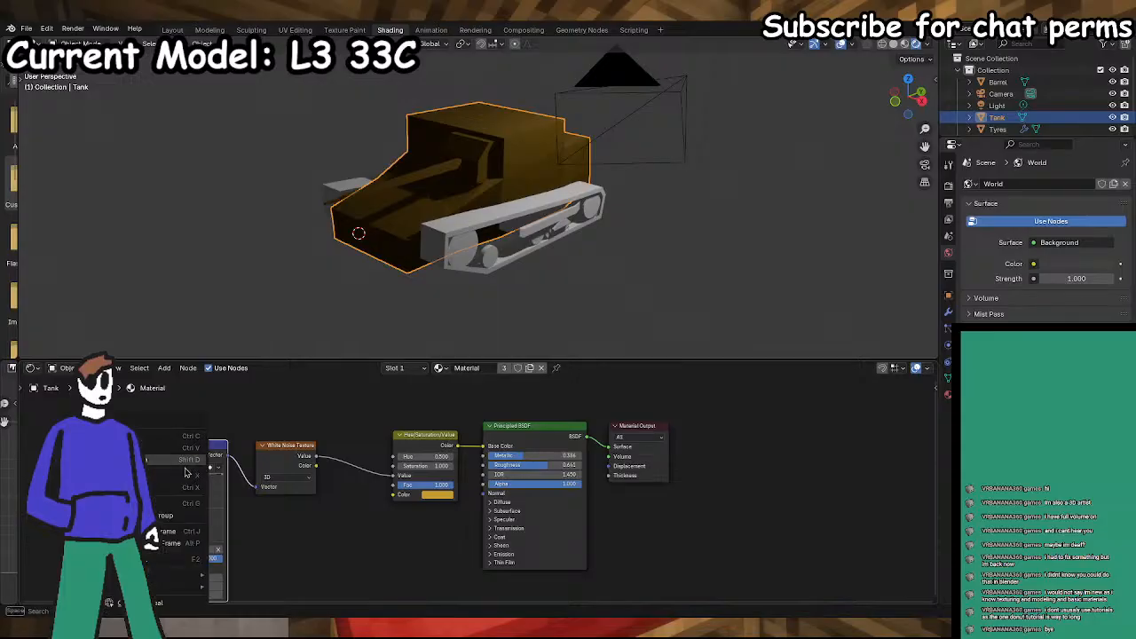
click(188, 475)
click(273, 445)
right_click(273, 445)
click(268, 445)
right_click(268, 447)
mouse_move(259, 436)
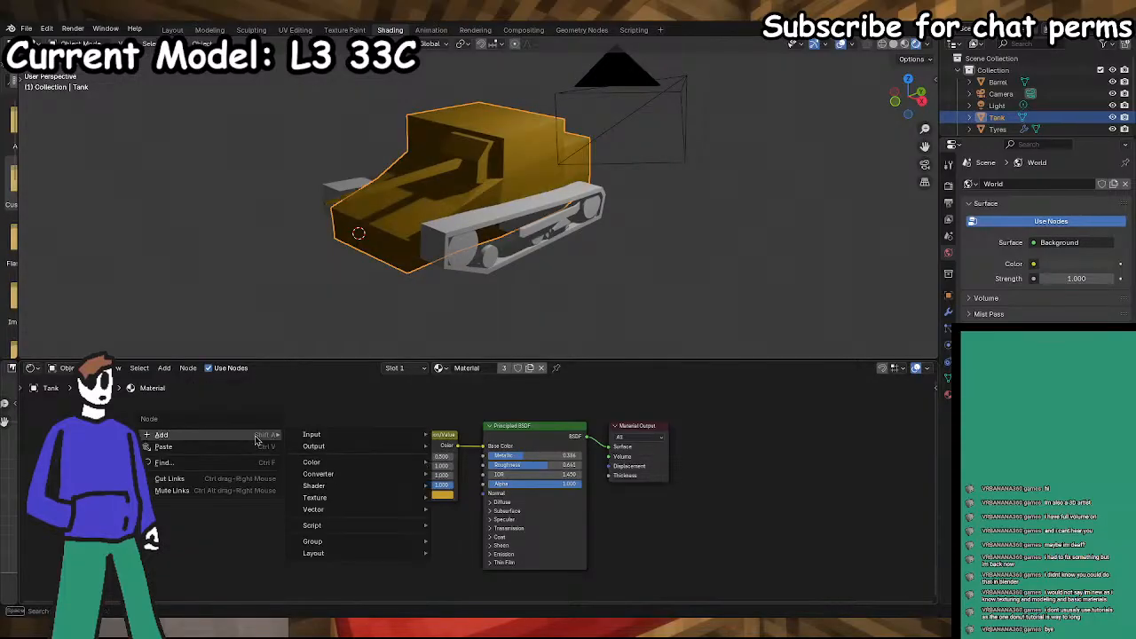
mouse_move(349, 494)
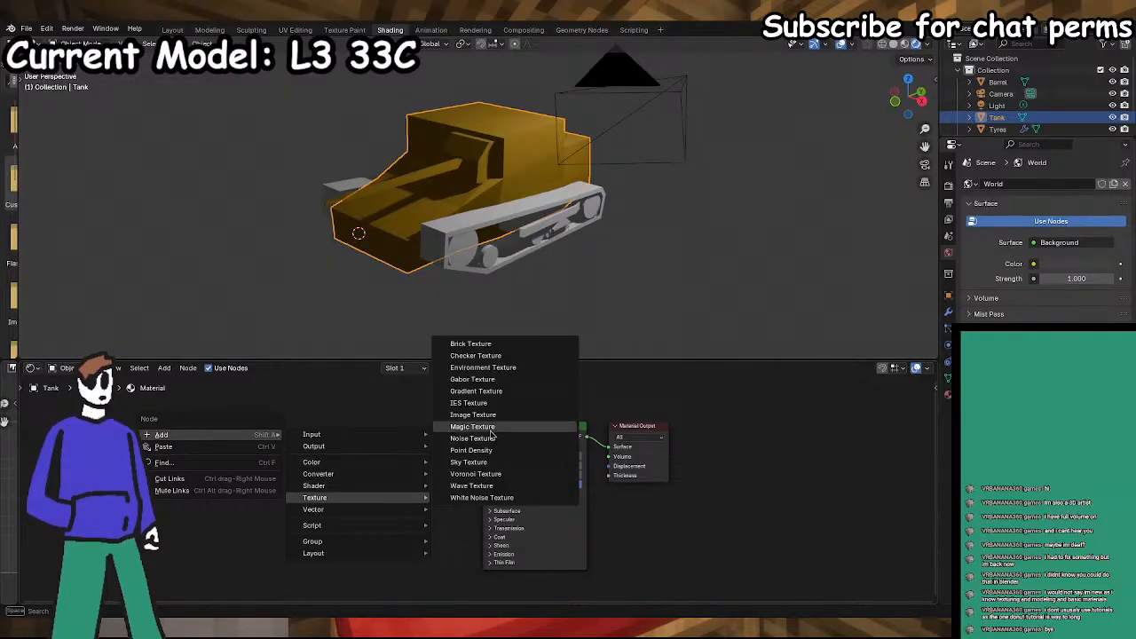
click(479, 368)
right_click(233, 452)
click(231, 476)
- Add a Gabor Texture node, link its Value output to the Hue/Saturation/Value node's Value input, and check the pattern on the tank
right_click(237, 463)
mouse_move(239, 462)
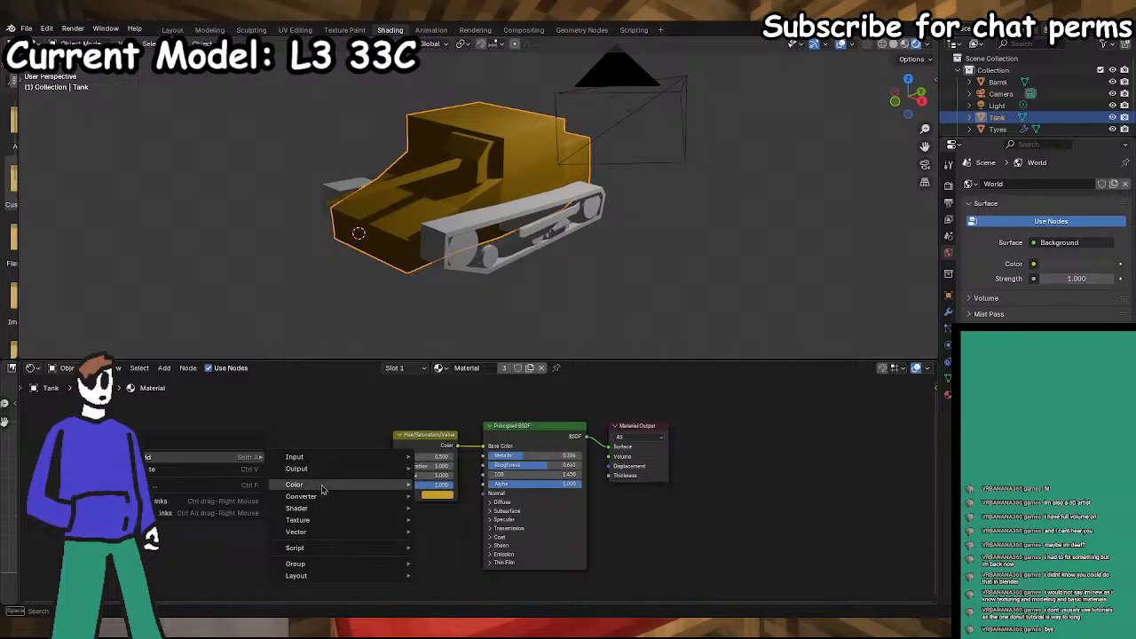
mouse_move(322, 498)
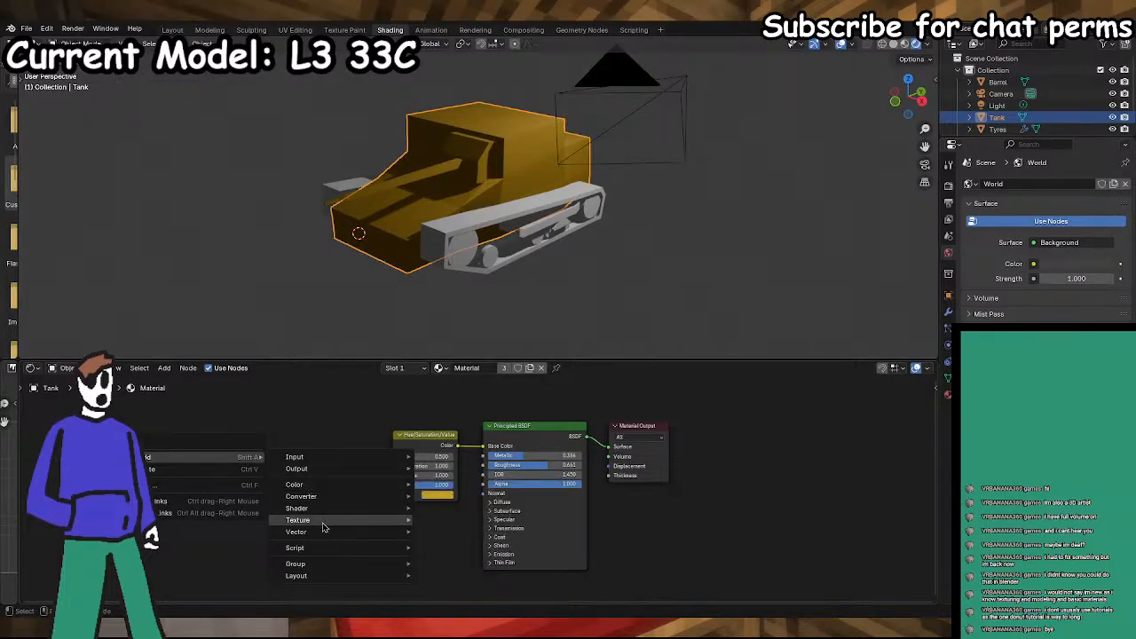
mouse_move(328, 520)
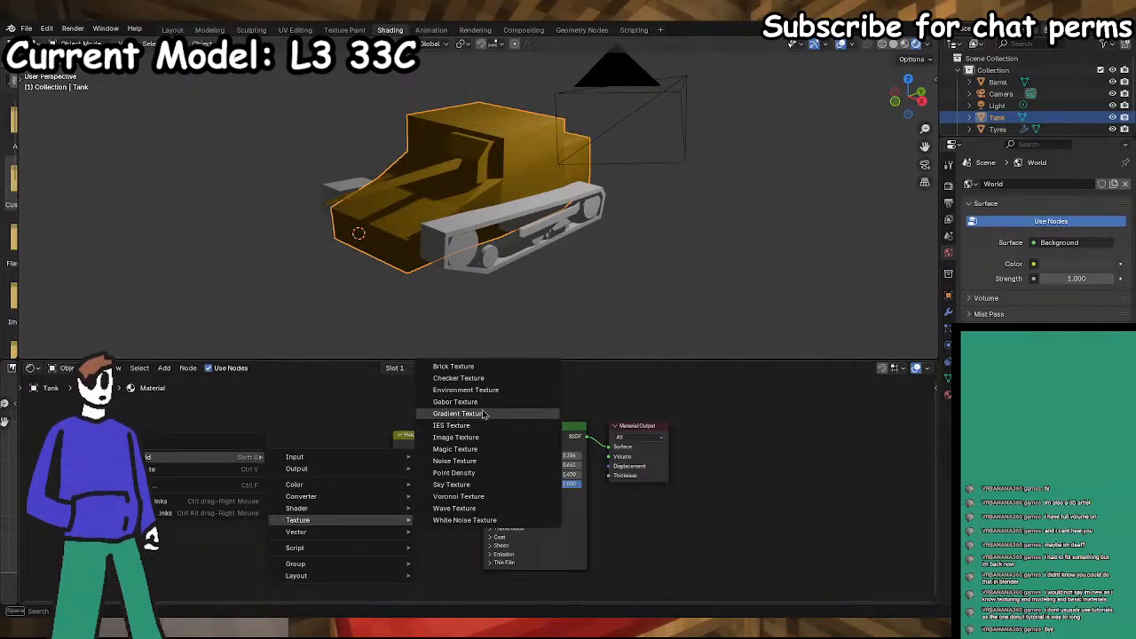
click(455, 401)
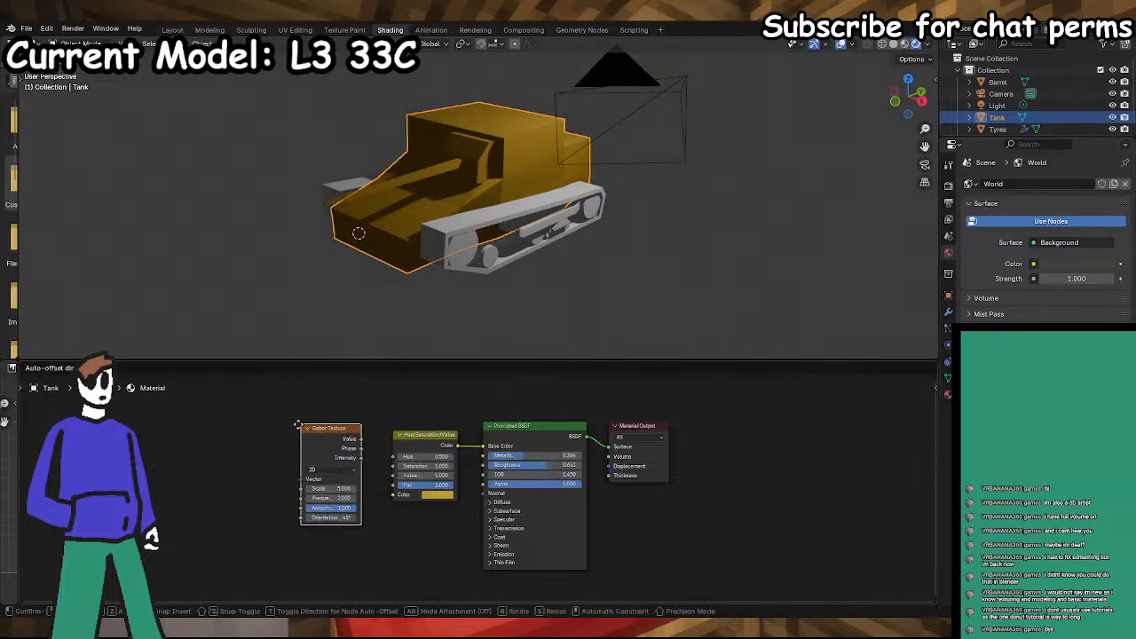
click(278, 440)
drag(286, 436, 323, 453)
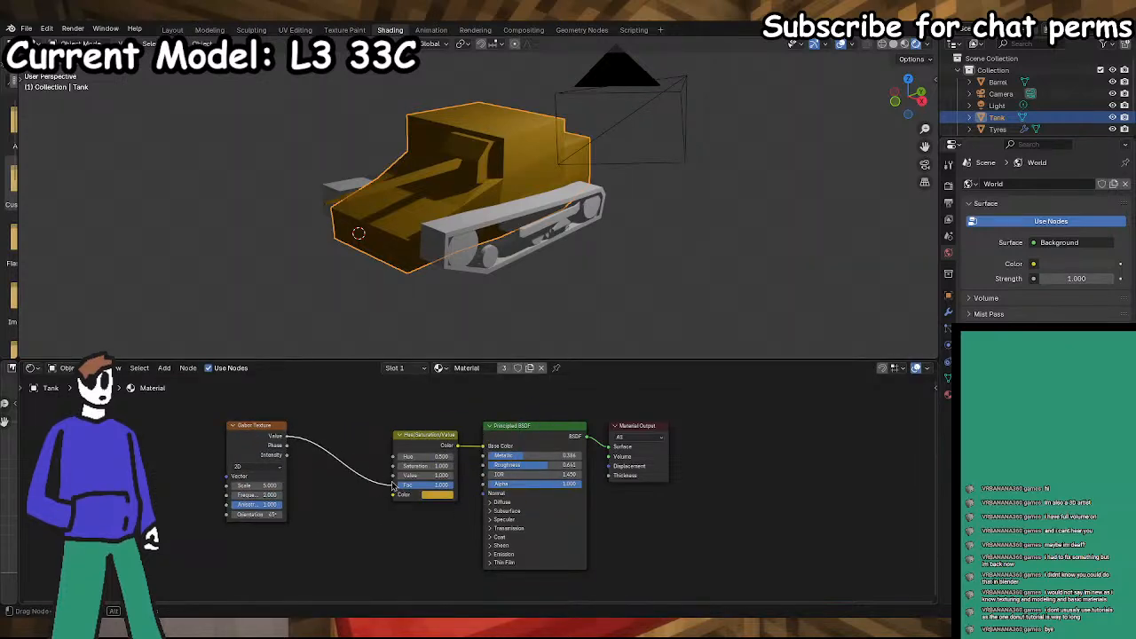
drag(396, 479, 393, 476)
middle_drag(426, 258, 510, 265)
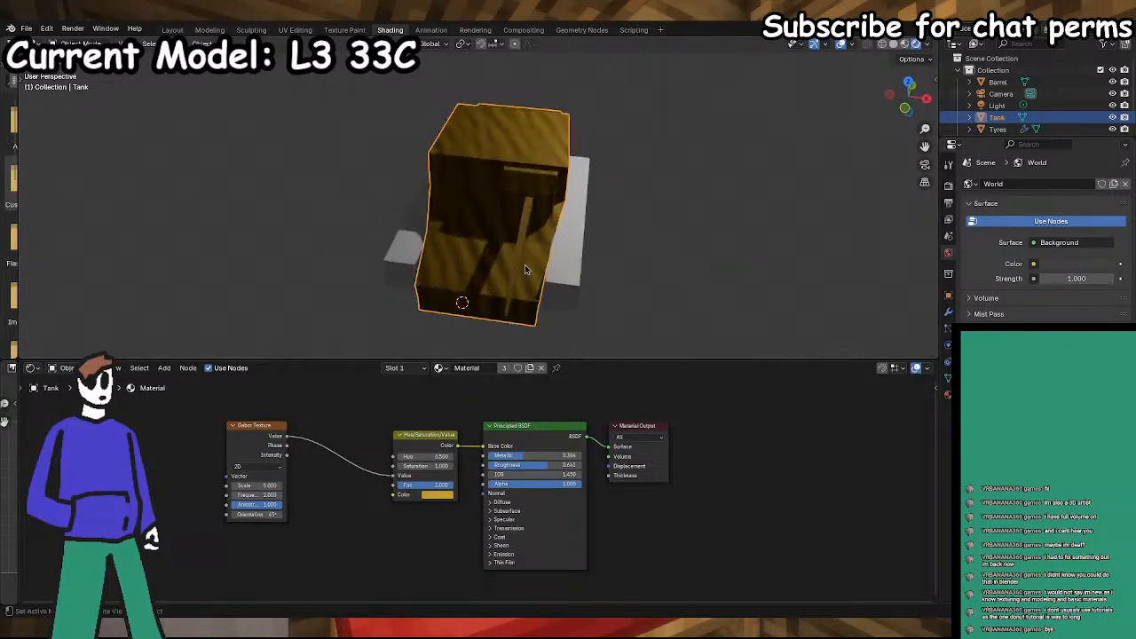
middle_drag(580, 341, 495, 231)
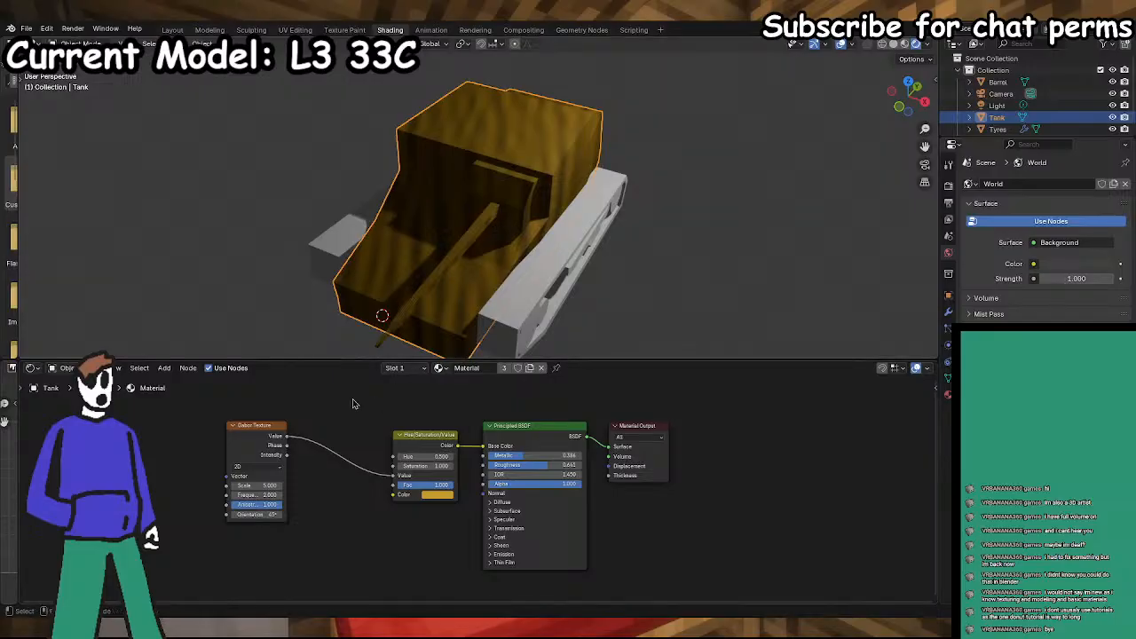
- Set the Gabor Texture node to 3D with a scale of 42.400 and check the pattern on the tank's side
click(252, 465)
click(253, 484)
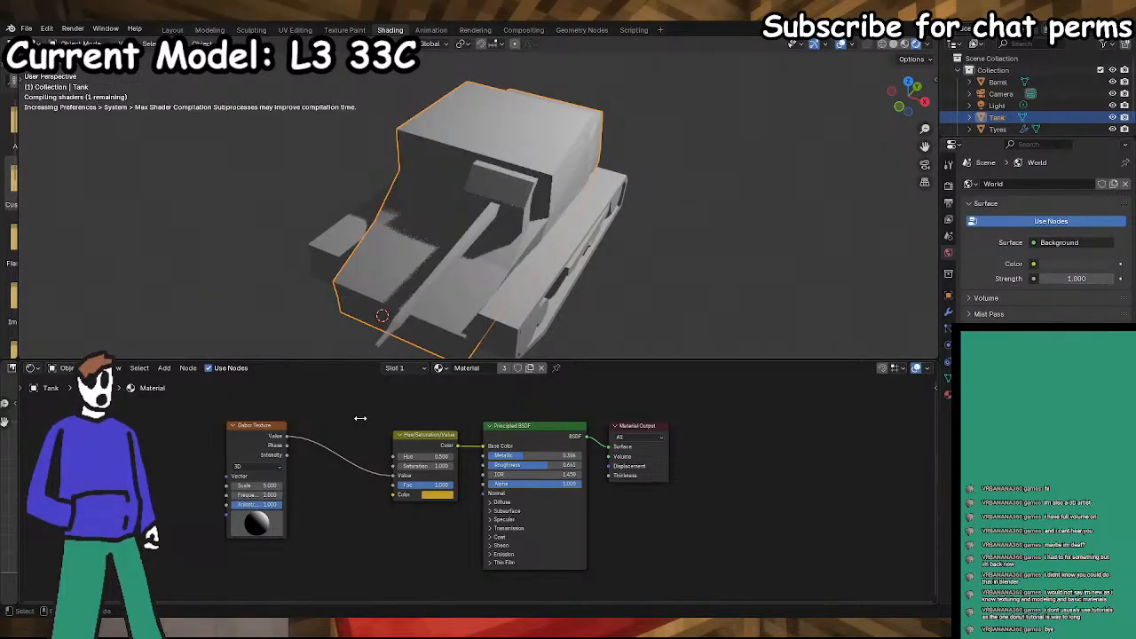
middle_drag(417, 316, 411, 313)
drag(244, 485, 275, 485)
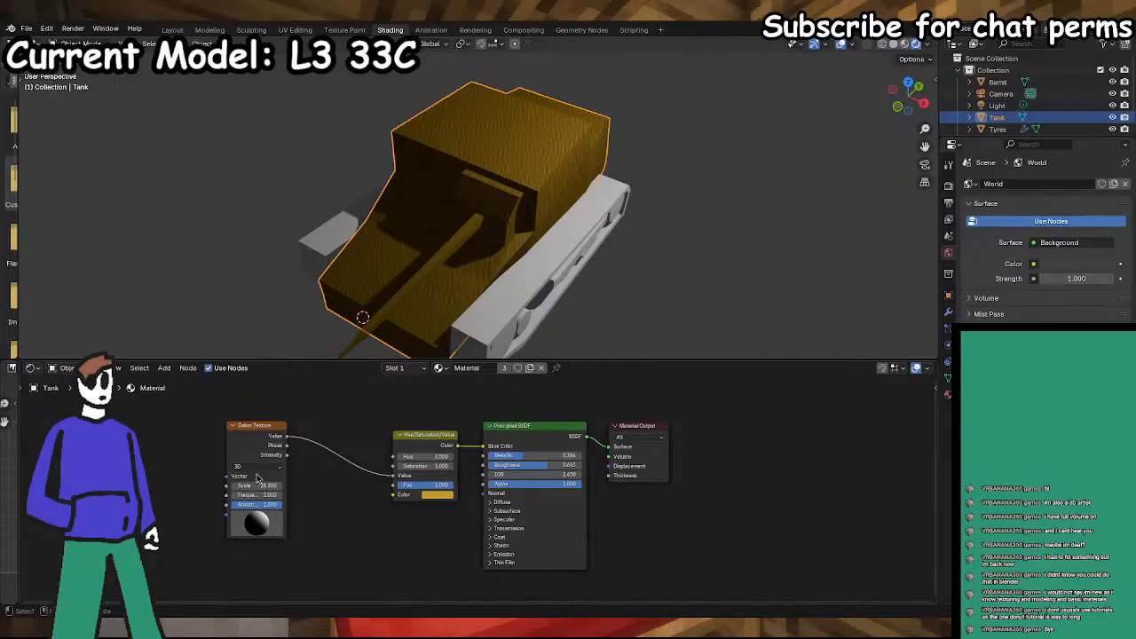
middle_drag(423, 300, 428, 273)
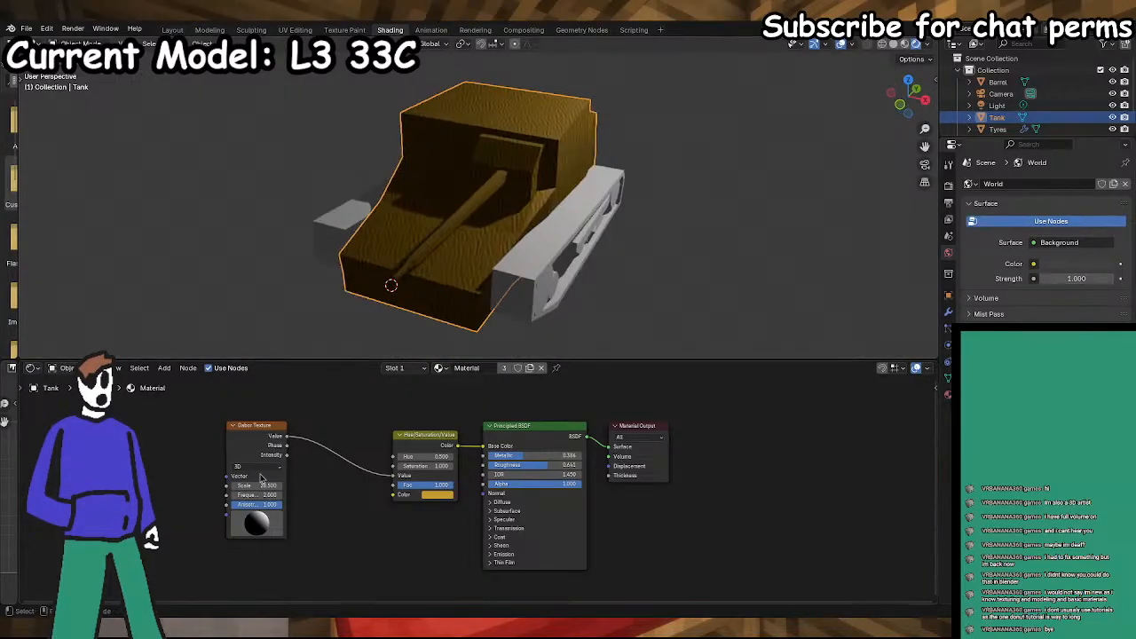
drag(251, 485, 271, 486)
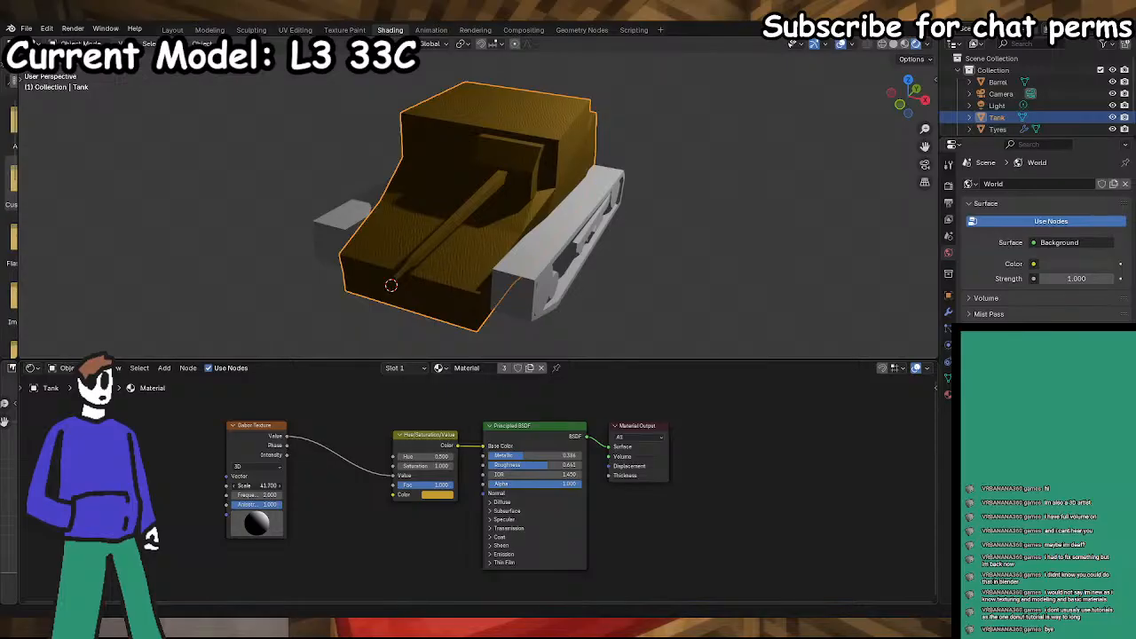
middle_drag(414, 302, 532, 157)
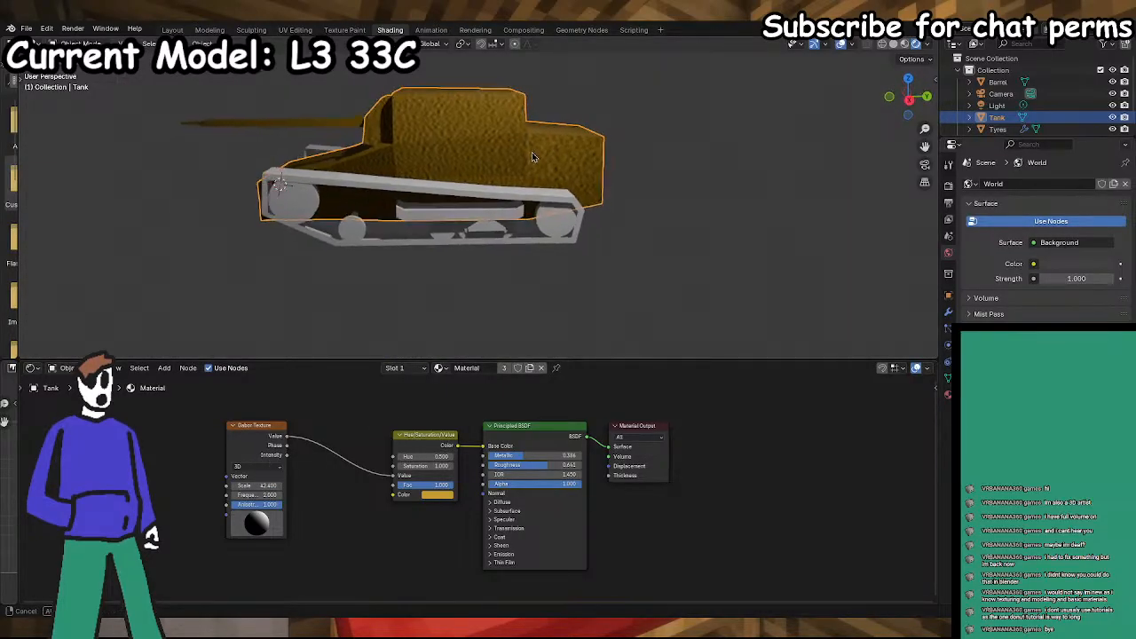
- Replace the Gabor Texture node with a Noise Texture node and link its Fac output to the Hue/Saturation/Value node's Fac input
right_click(254, 432)
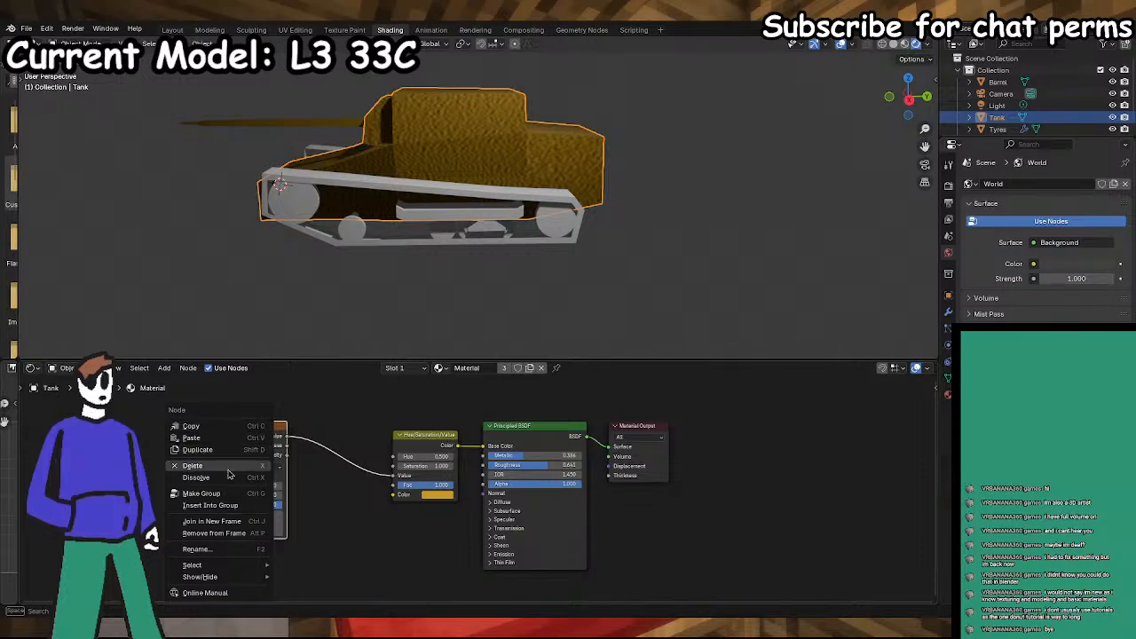
click(218, 476)
right_click(233, 442)
mouse_move(232, 441)
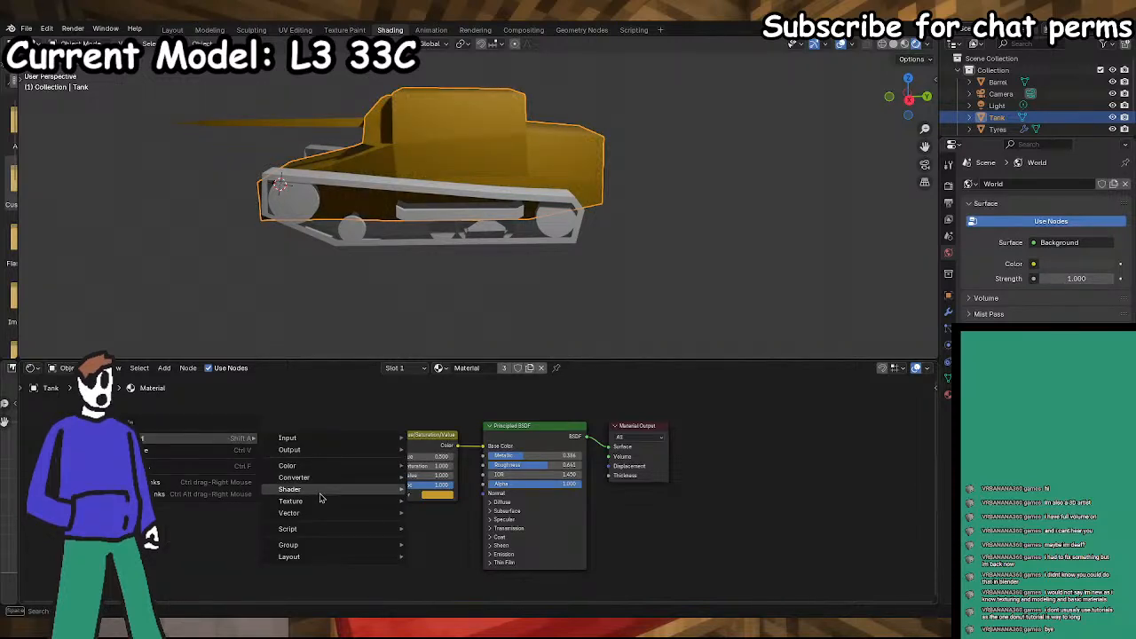
mouse_move(322, 504)
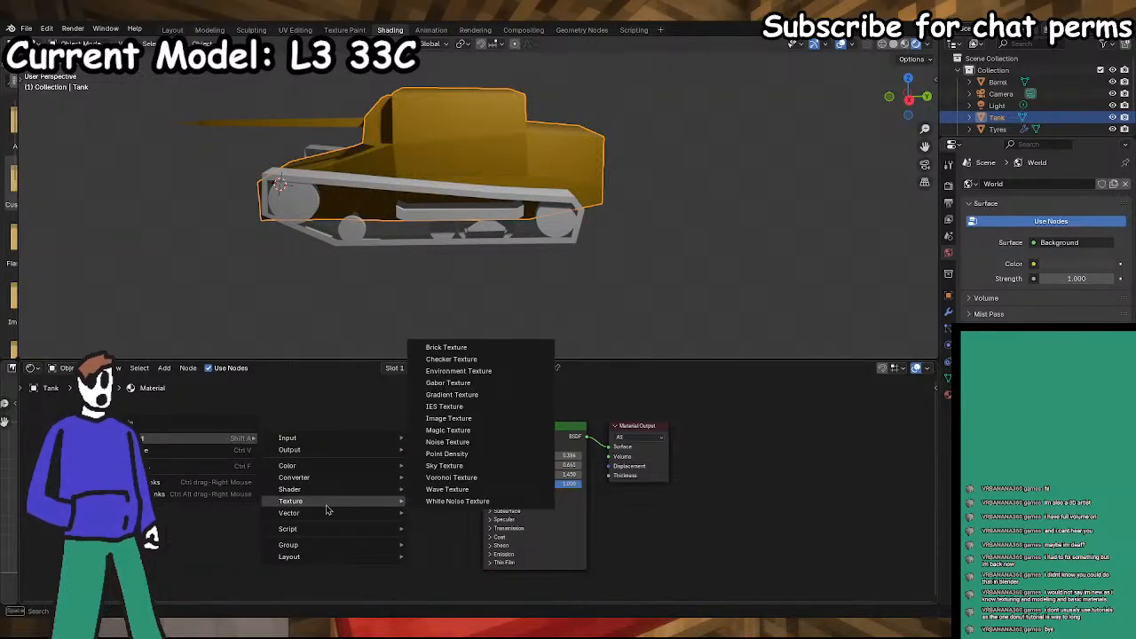
click(448, 440)
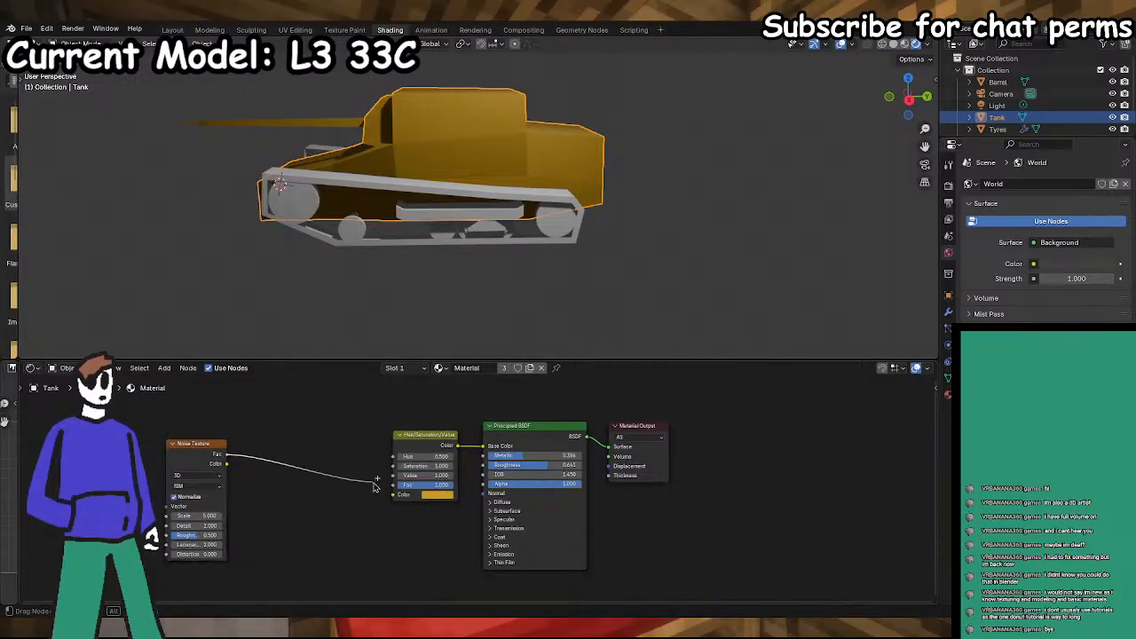
drag(387, 491, 391, 488)
middle_drag(443, 274, 483, 319)
scroll(495, 316, up, 3)
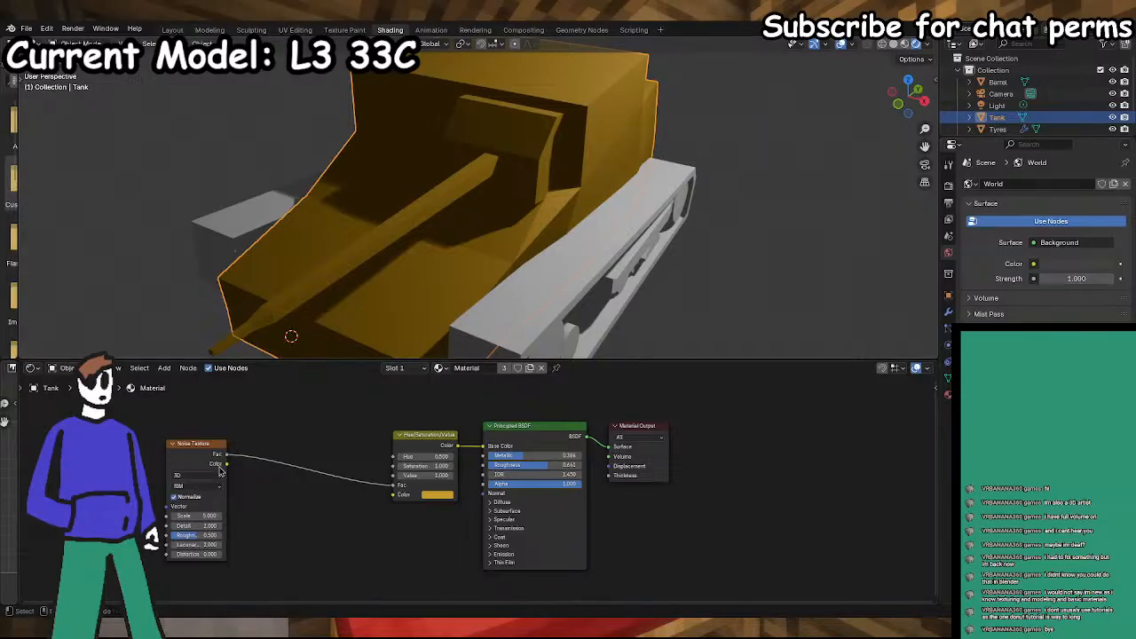
- Link the Noise Texture's Color output to the Hue/Saturation/Value node's Color input and disconnect that node from the Base Color
drag(363, 495, 390, 501)
drag(422, 452, 310, 458)
drag(485, 449, 377, 453)
- Try a second Hue/Saturation/Value node between the first one and the Principled BSDF, and delete it
right_click(377, 454)
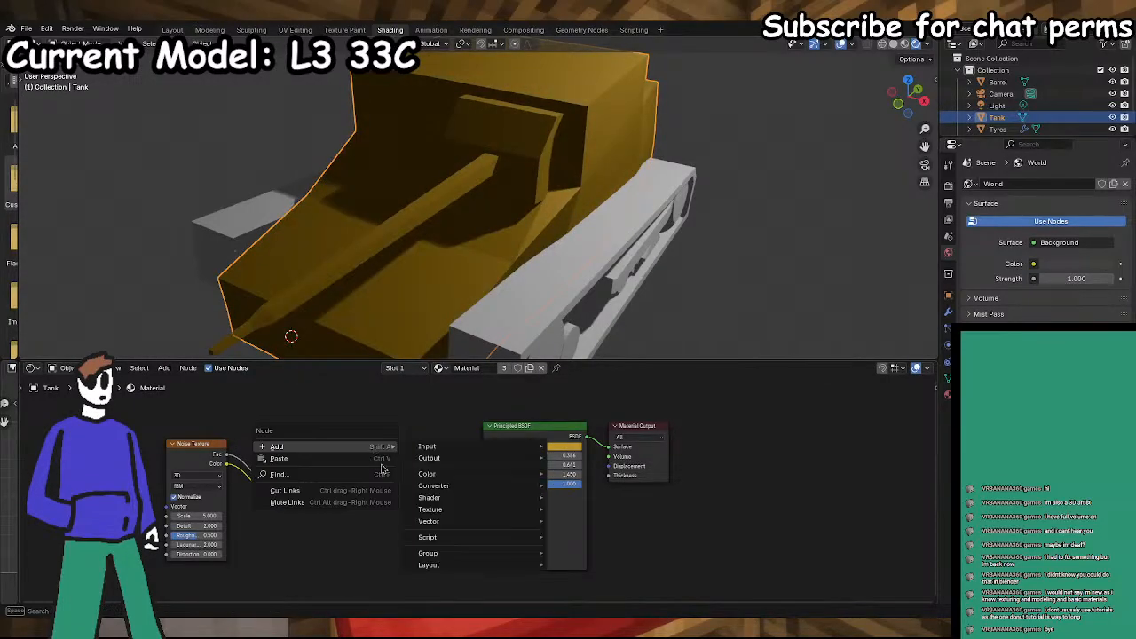
mouse_move(453, 484)
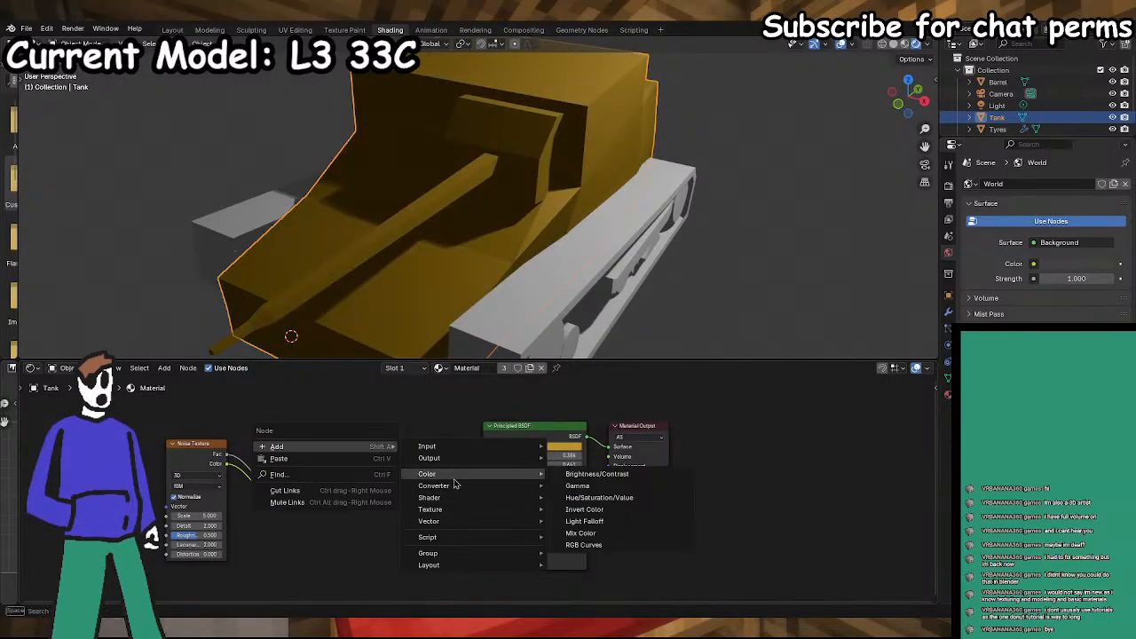
click(596, 497)
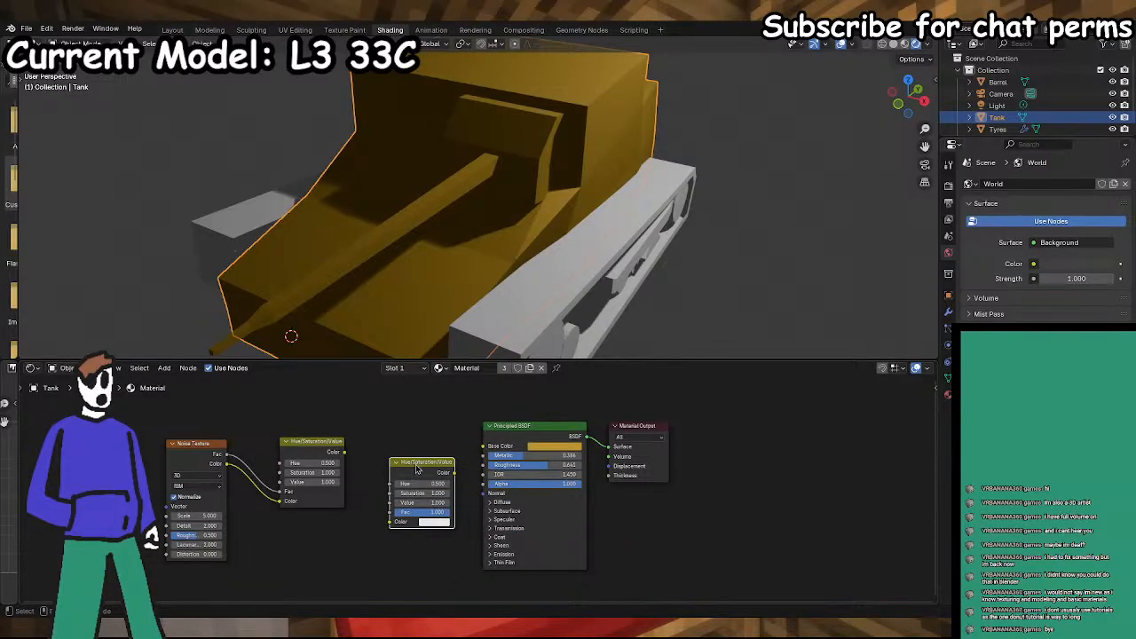
drag(383, 503, 393, 446)
click(380, 416)
right_click(395, 447)
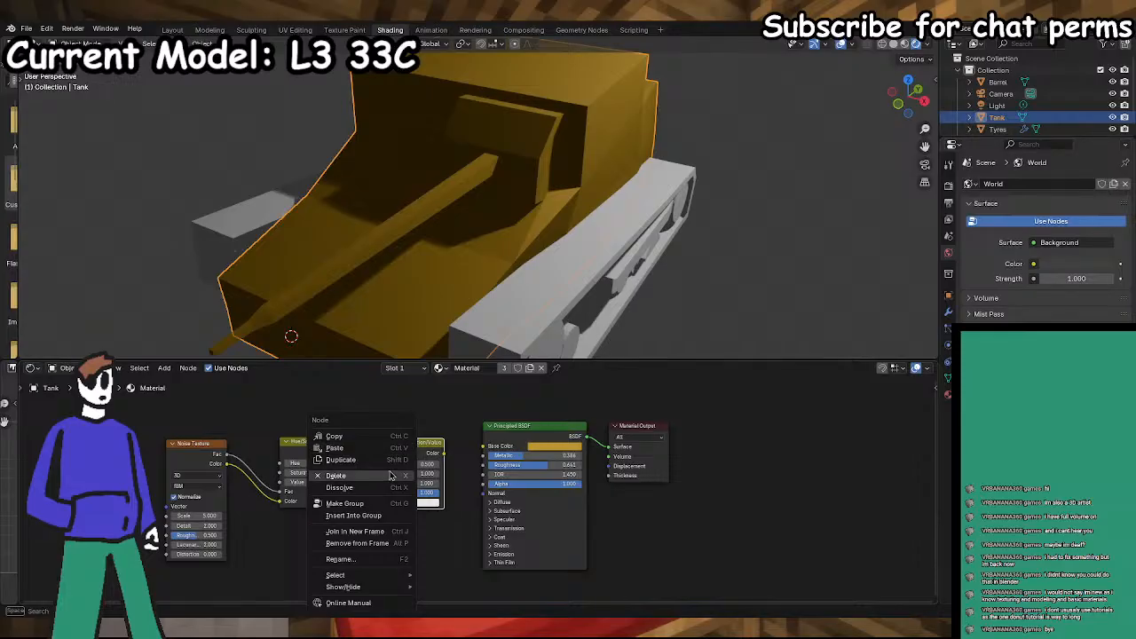
click(390, 475)
right_click(298, 490)
key(Escape)
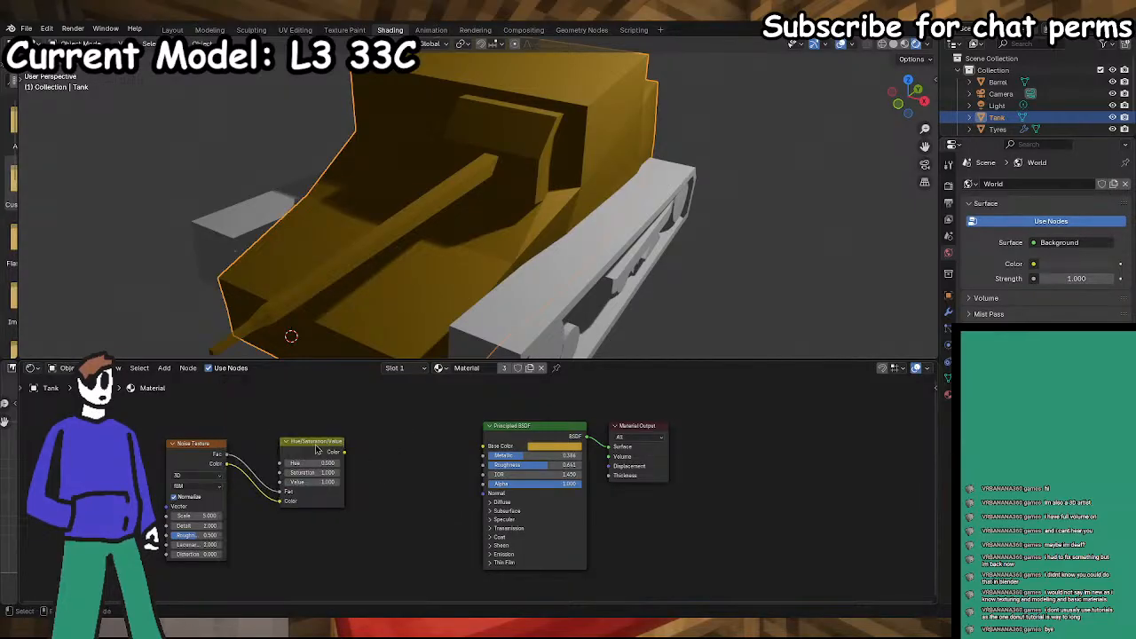
- Move the Hue/Saturation/Value node closer to the Principled BSDF and link its Color output to the Base Color input
drag(317, 450, 345, 445)
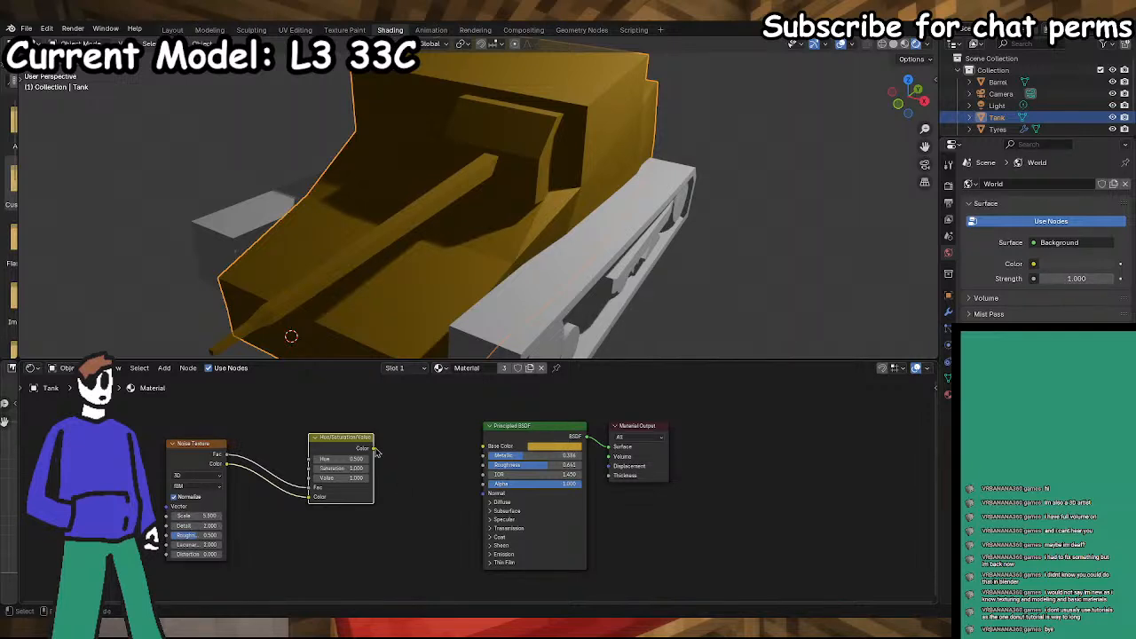
drag(479, 451, 484, 448)
mouse_move(609, 275)
middle_down()
mouse_move(570, 265)
mouse_move(612, 255)
middle_up()
scroll(570, 264, down, 5)
- Move the Noise Texture node farther away, detach its Color link from the Hue/Saturation/Value node, and inspect the tank
drag(205, 448, 131, 425)
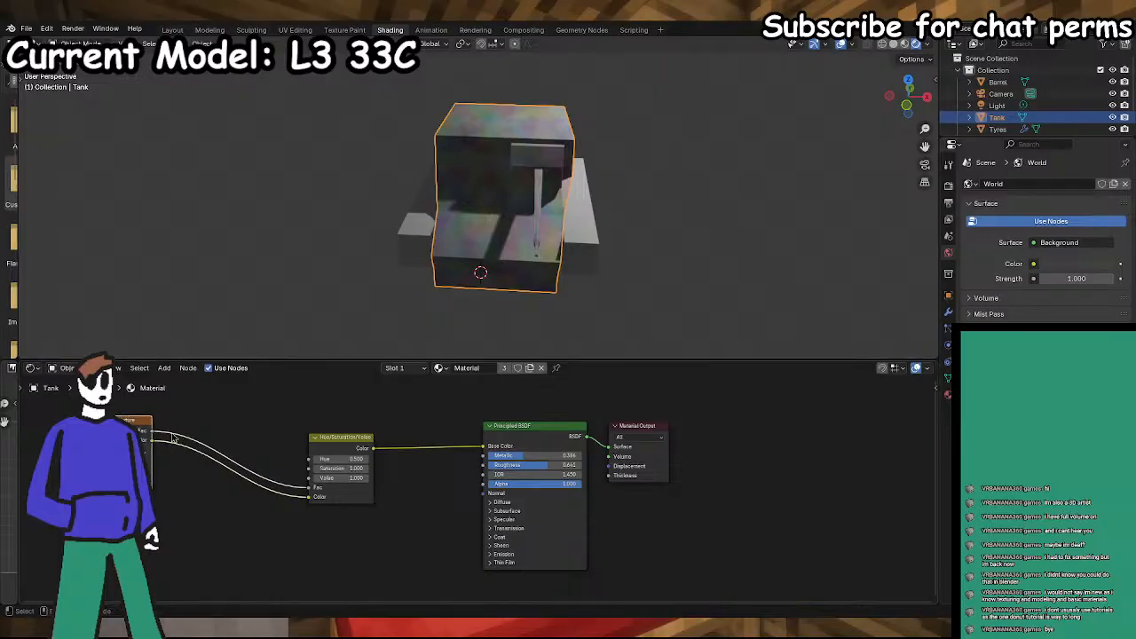
drag(309, 498, 298, 508)
middle_drag(469, 260, 438, 274)
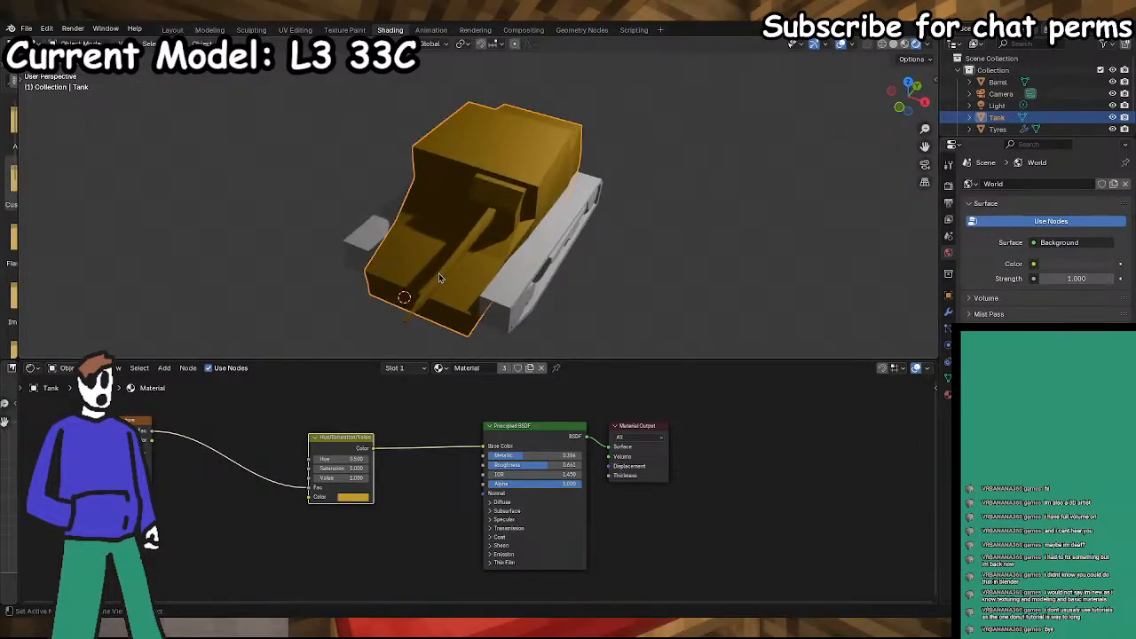
scroll(473, 284, up, 4)
scroll(474, 285, up, 3)
scroll(480, 287, down, 6)
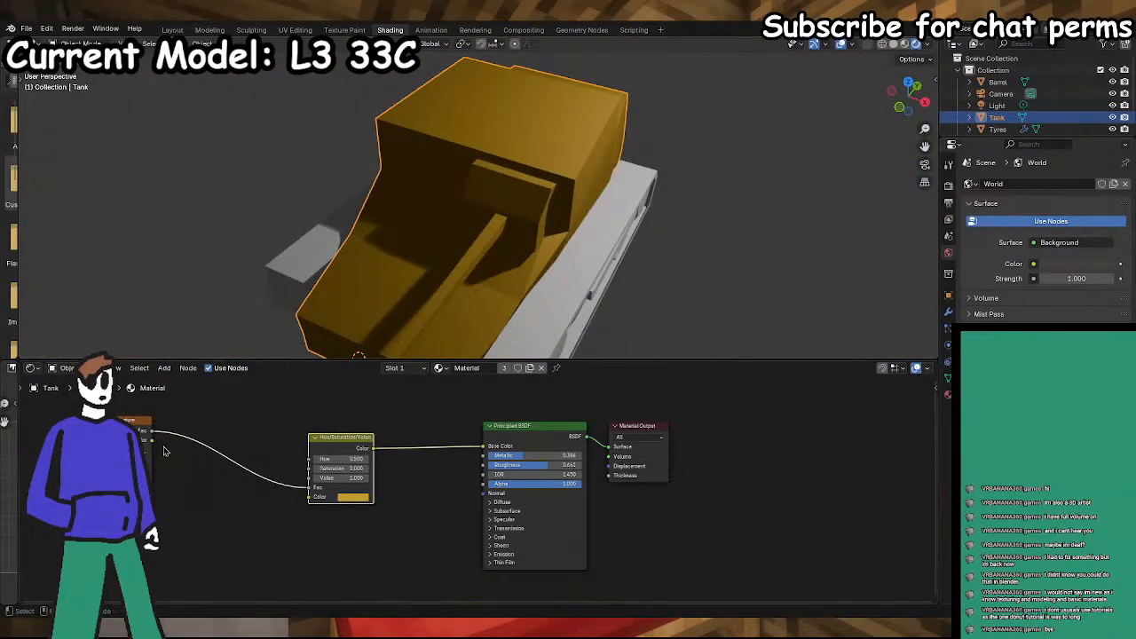
- Link the Noise Texture's Color output to the Hue/Saturation/Value node's Color input and move that node closer to the Noise Texture
drag(317, 507, 314, 503)
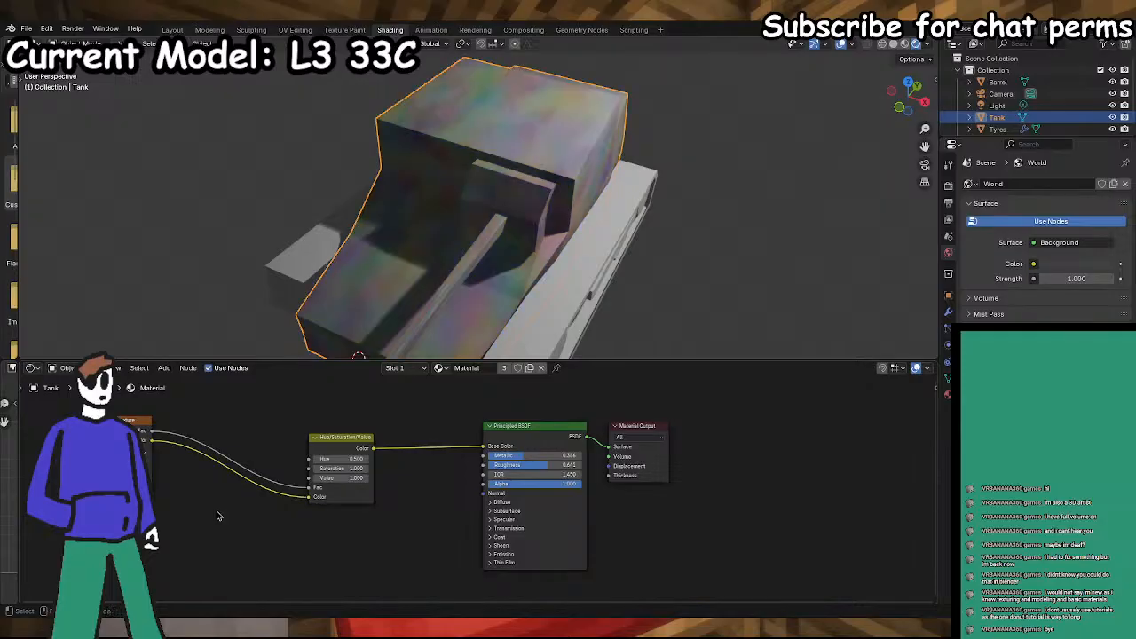
middle_drag(413, 299, 382, 293)
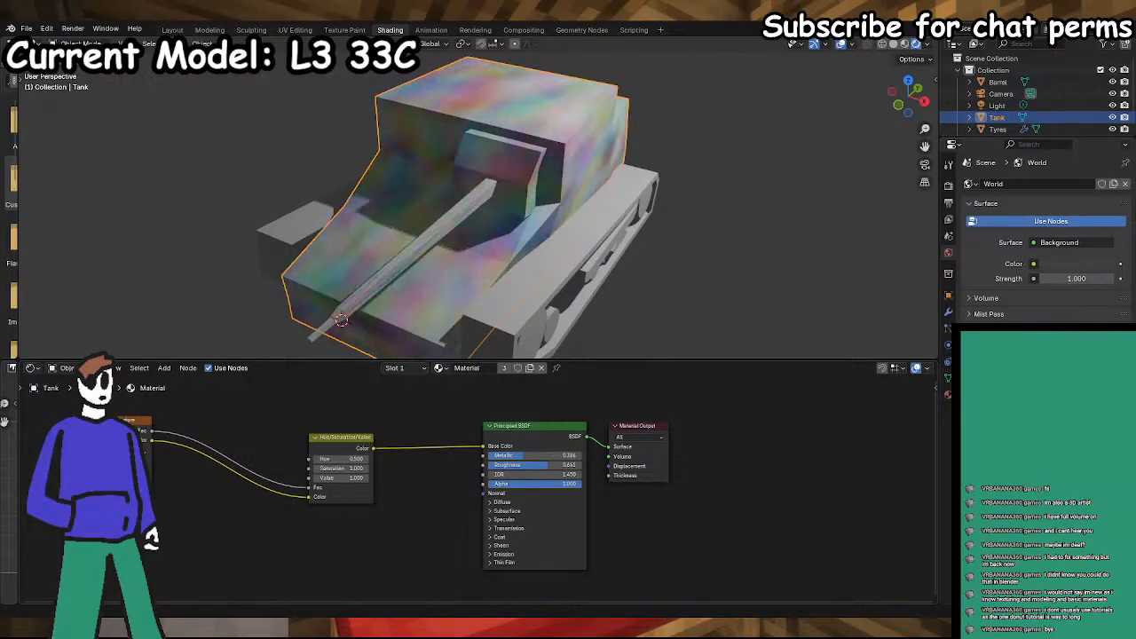
drag(333, 450, 205, 442)
- Add a Color Ramp node and insert it into the link between Hue/Saturation/Value and the Principled BSDF's Base Color
right_click(295, 486)
mouse_move(297, 487)
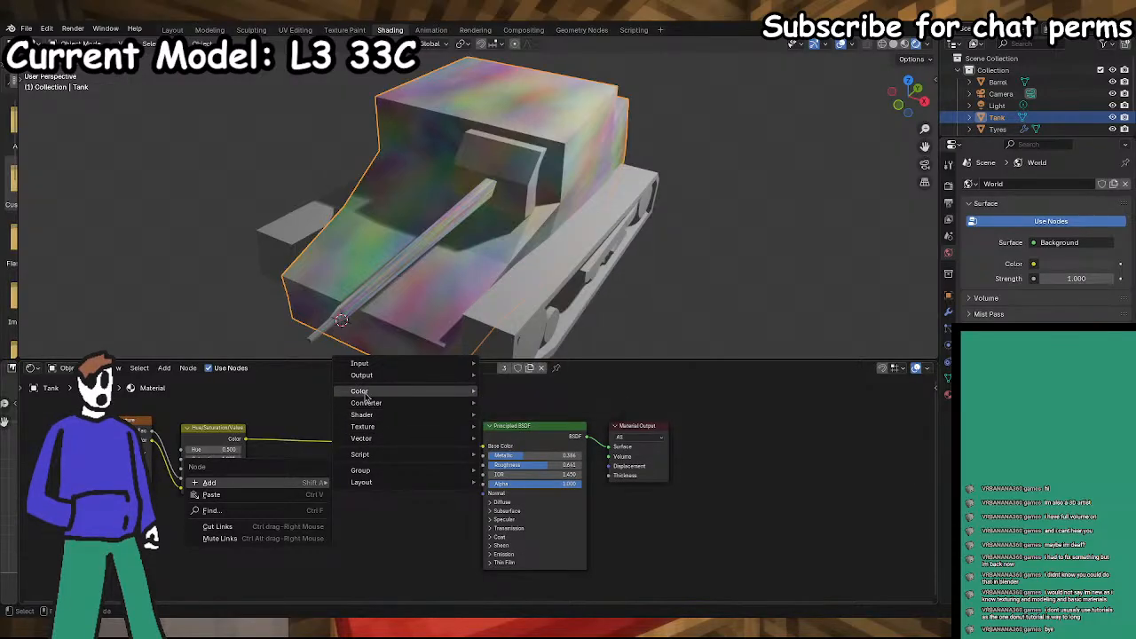
mouse_move(367, 396)
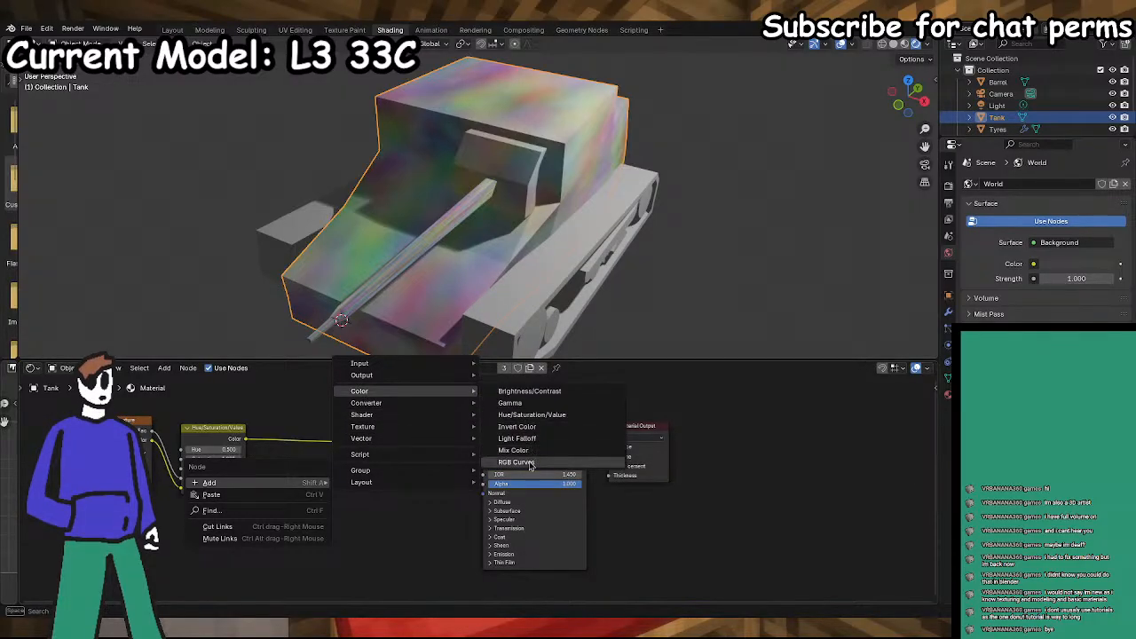
mouse_move(406, 404)
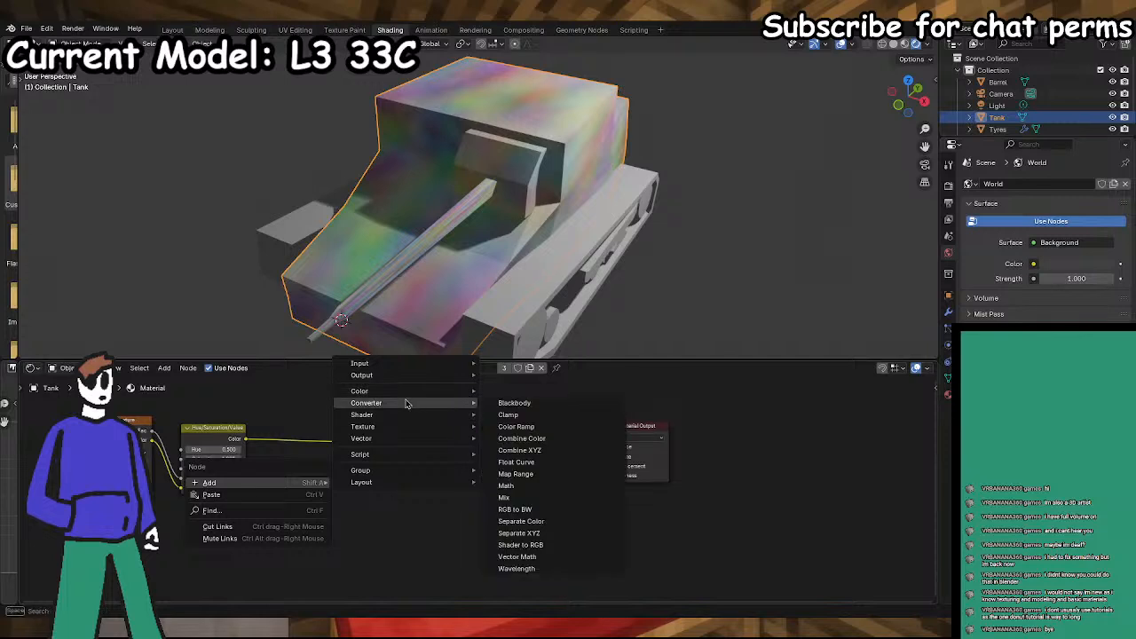
key(shift+a)
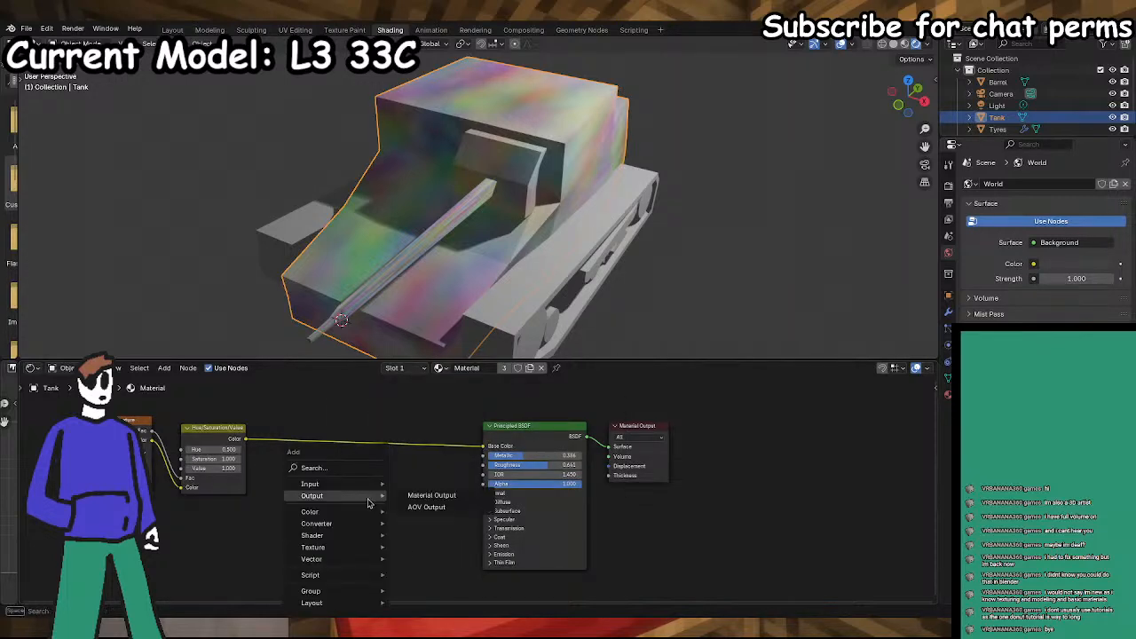
text(color)
click(406, 505)
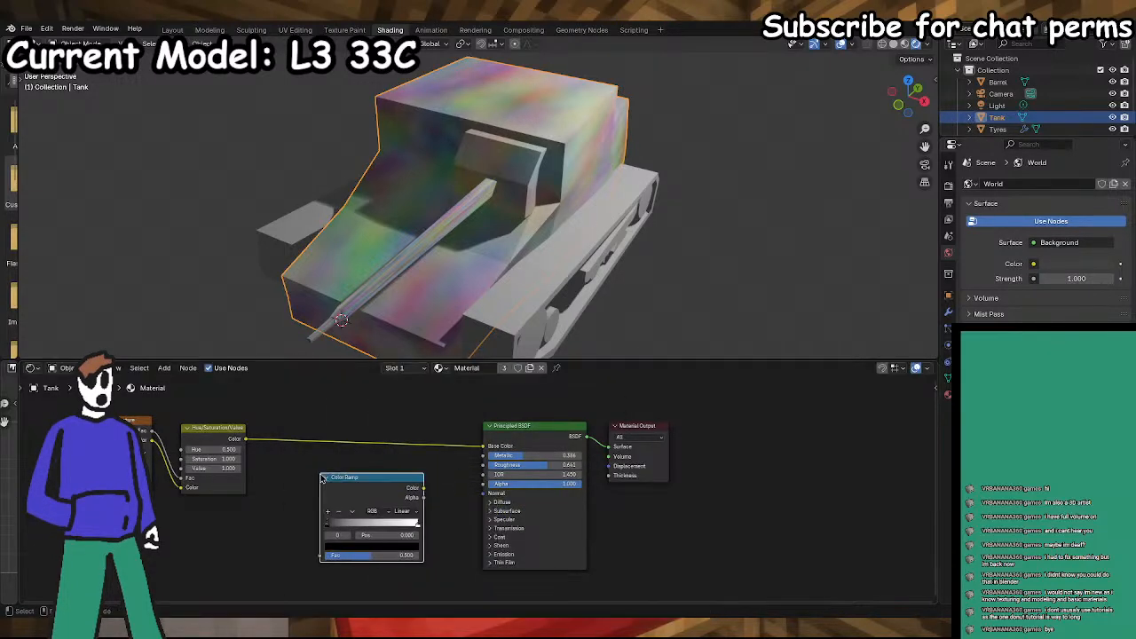
click(319, 473)
drag(319, 473, 303, 398)
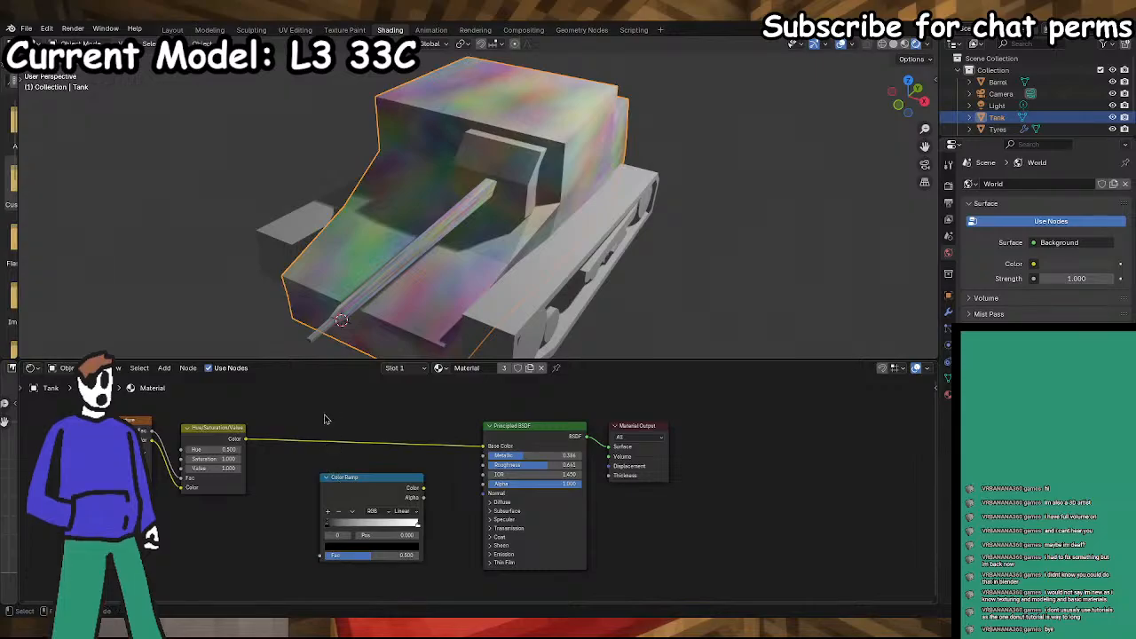
mouse_move(341, 477)
mouse_down()
mouse_move(353, 405)
mouse_move(356, 430)
mouse_move(318, 424)
mouse_up()
- Slide the Color Ramp's black stop to about 0.7 and recolour it dark brown
mouse_move(281, 471)
mouse_down()
mouse_move(399, 473)
mouse_move(357, 473)
mouse_up()
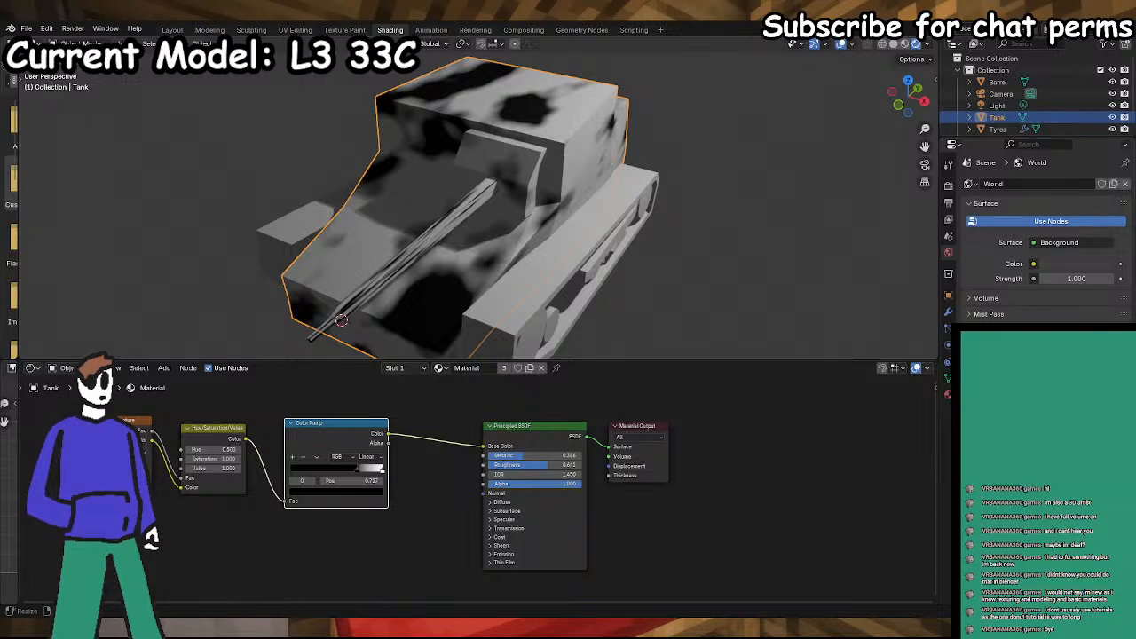
click(347, 492)
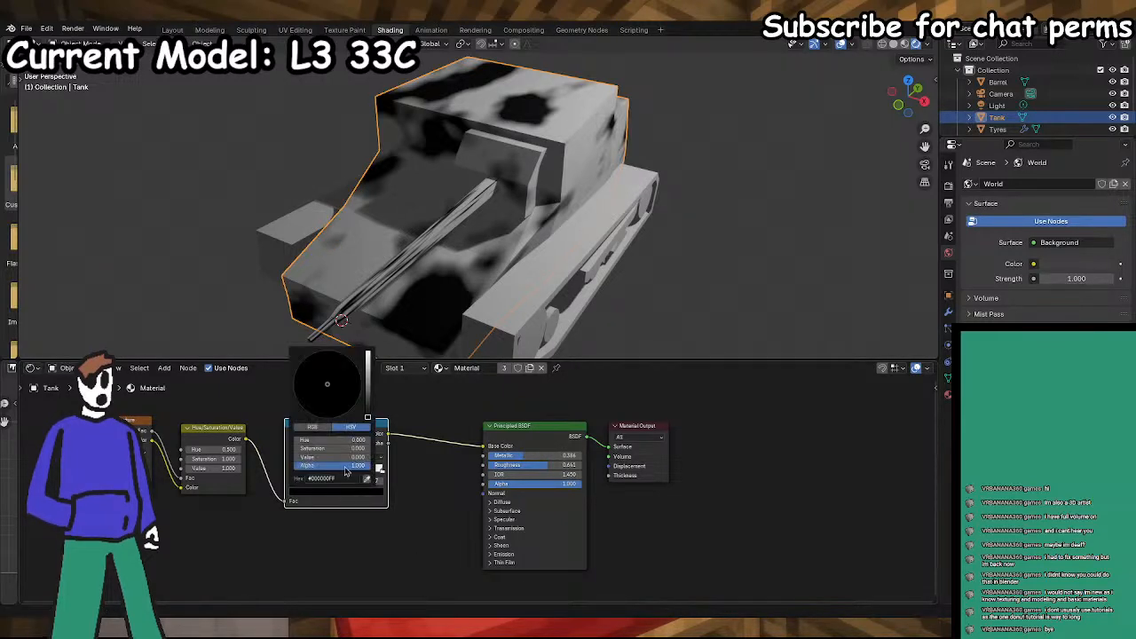
click(369, 405)
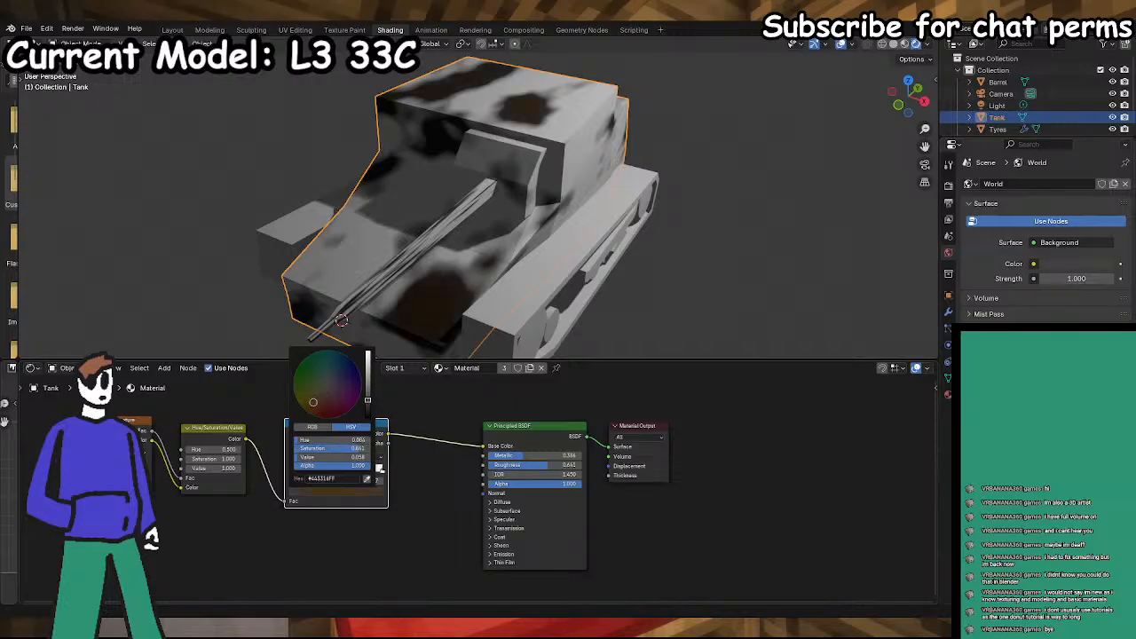
mouse_move(301, 403)
mouse_down()
mouse_move(368, 388)
mouse_move(368, 398)
mouse_up()
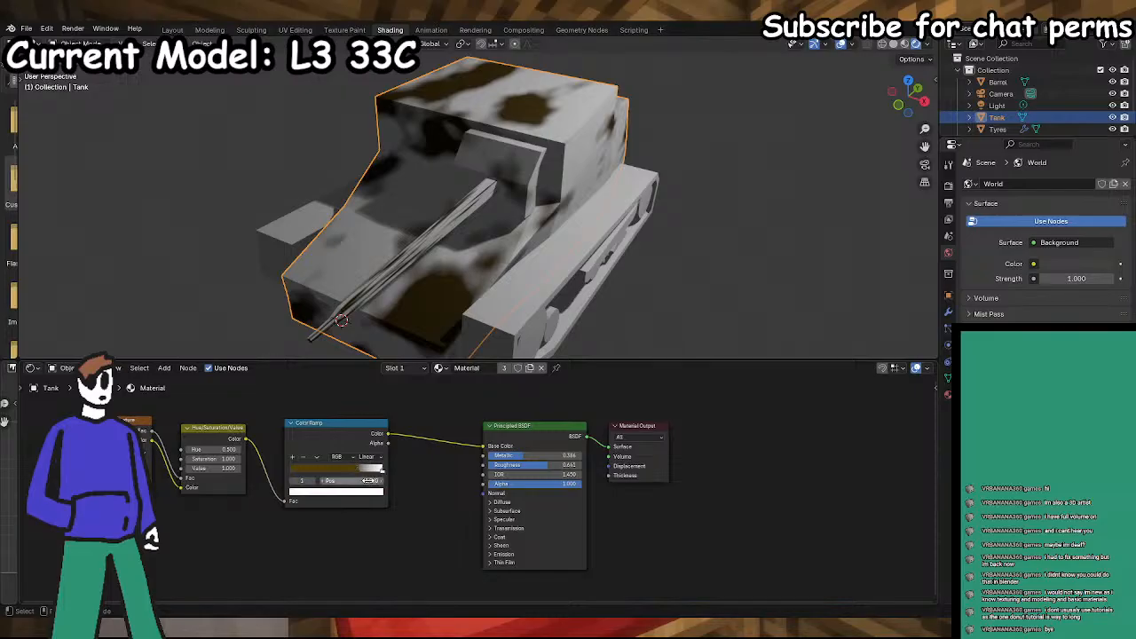
- Recolour the Color Ramp's white stop to a slightly darkened golden yellow
click(358, 493)
drag(337, 381, 310, 397)
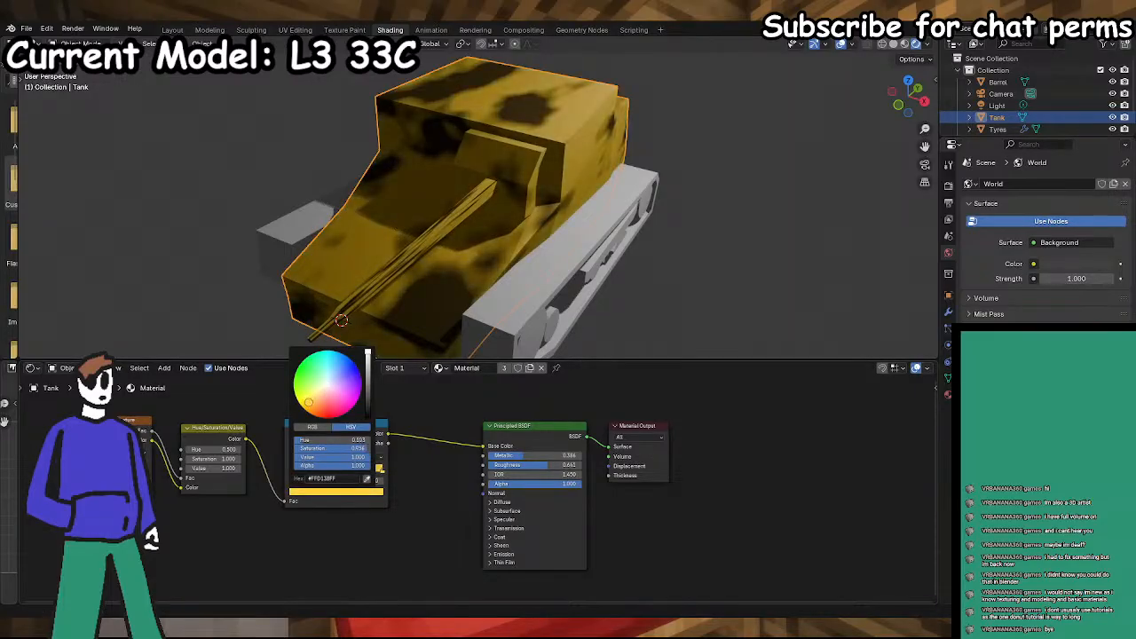
drag(369, 356, 369, 366)
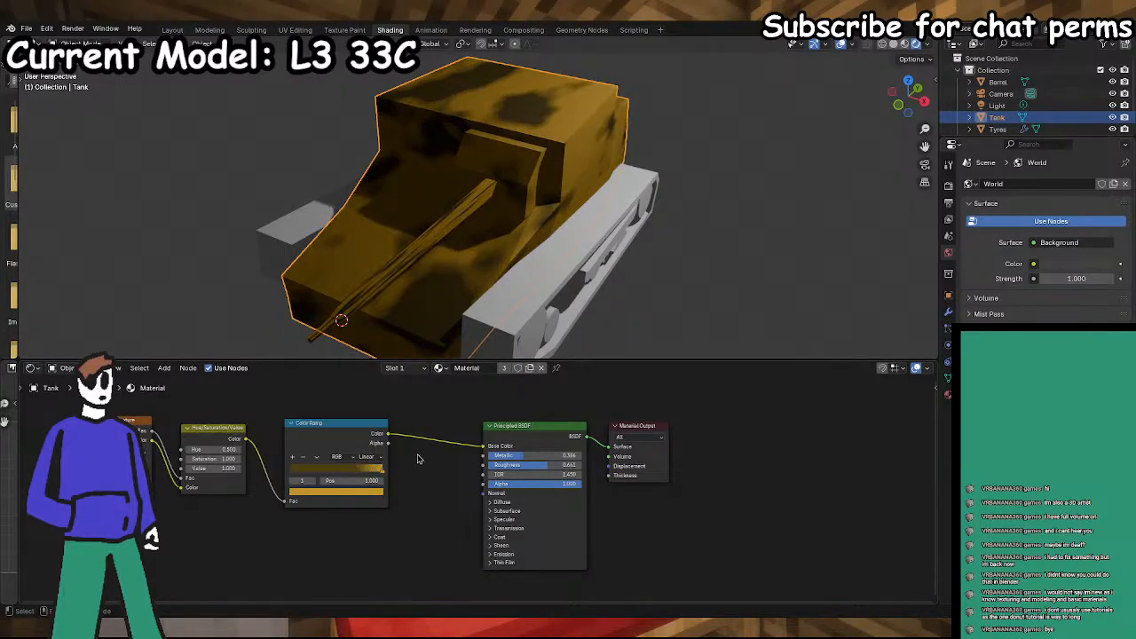
- Save the file and check the camouflage pattern from several sides of the tank
middle_drag(532, 282, 534, 229)
key(ctrl+s)
scroll(486, 246, up, 5)
middle_drag(428, 221, 444, 276)
scroll(520, 260, down, 3)
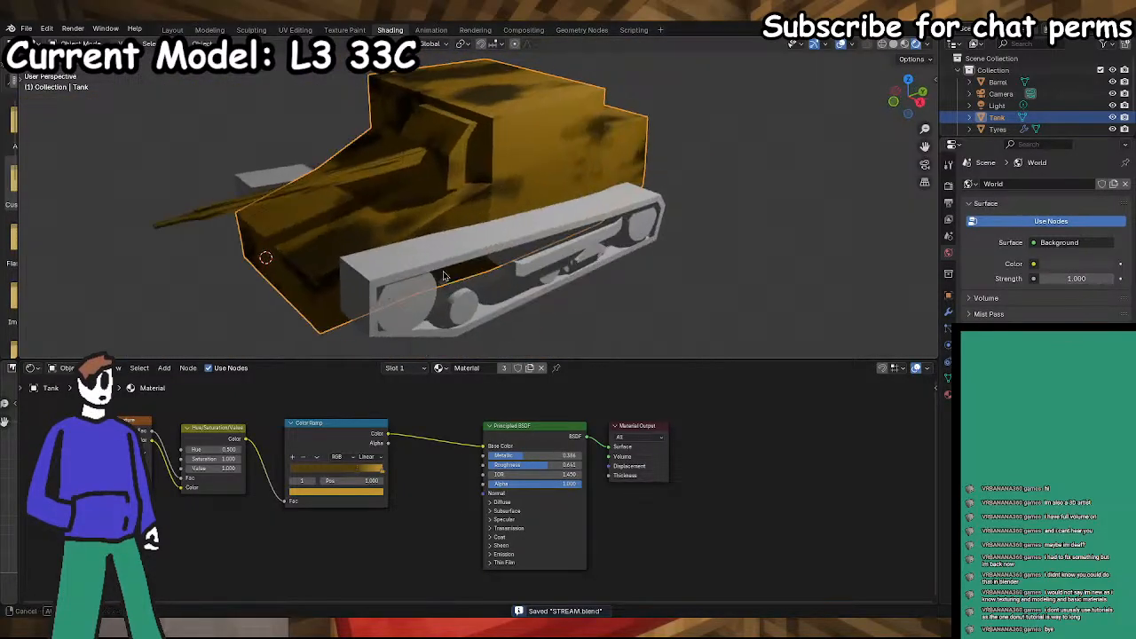
- Examine the front of the hull and the selected barrel up close
key(Tab)
middle_drag(309, 234, 249, 243)
scroll(553, 195, up, 5)
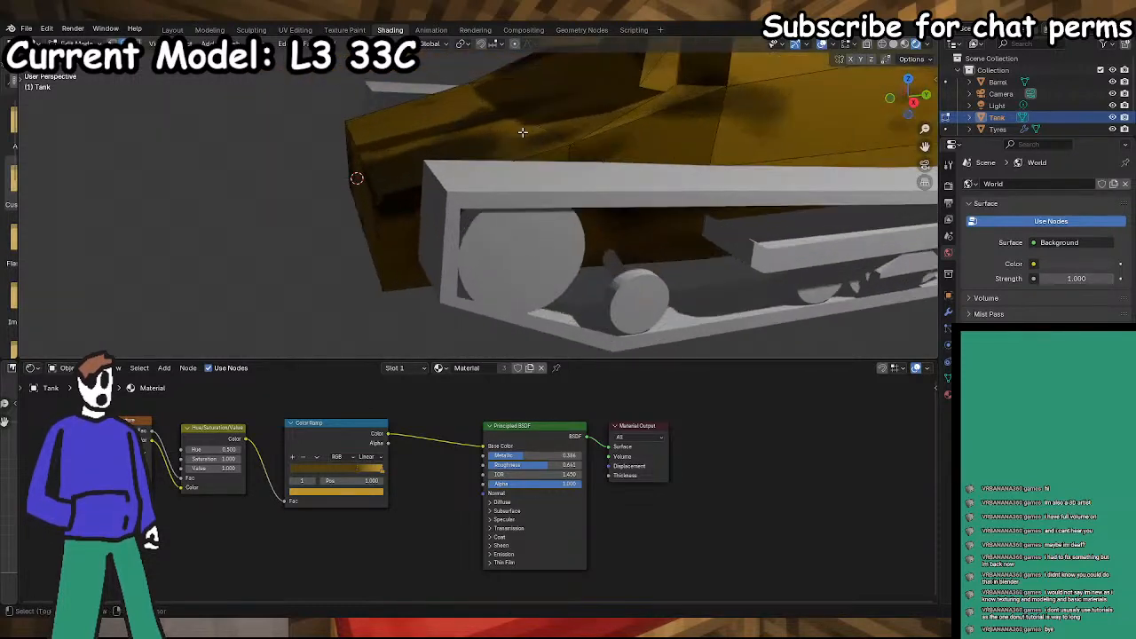
shift+middle_drag(522, 133, 520, 279)
click(998, 81)
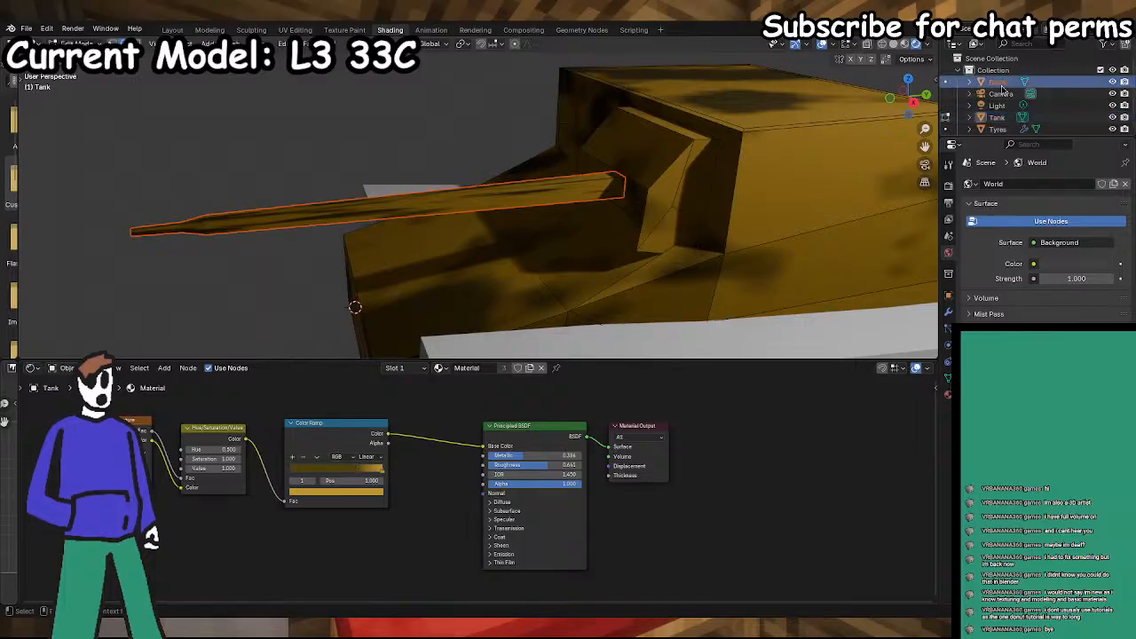
scroll(568, 249, down, 2)
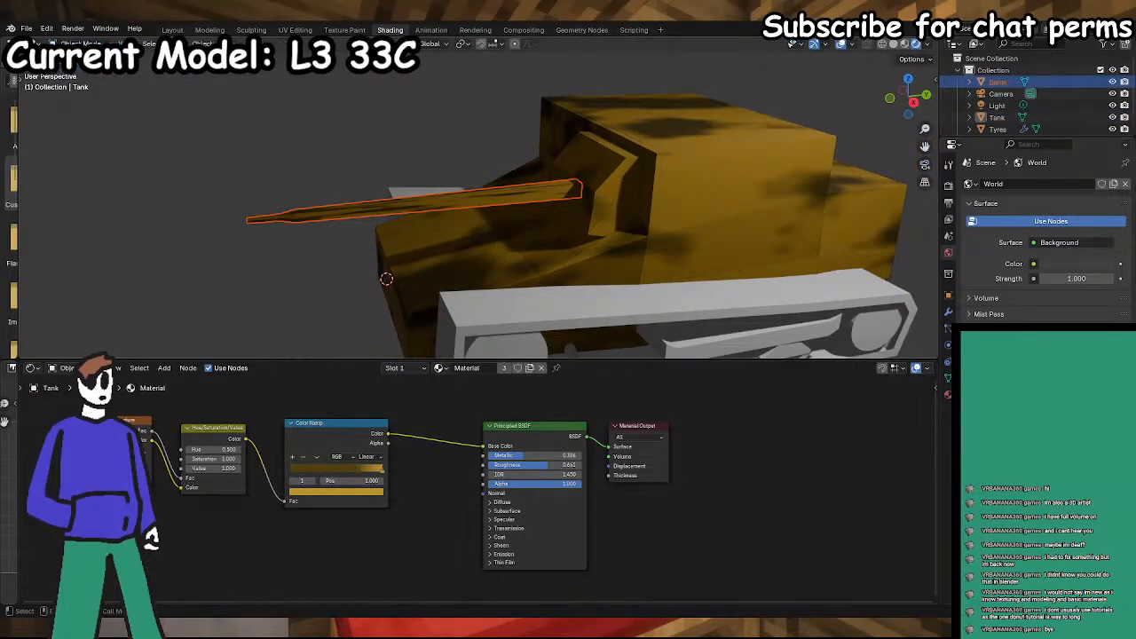
click(445, 210)
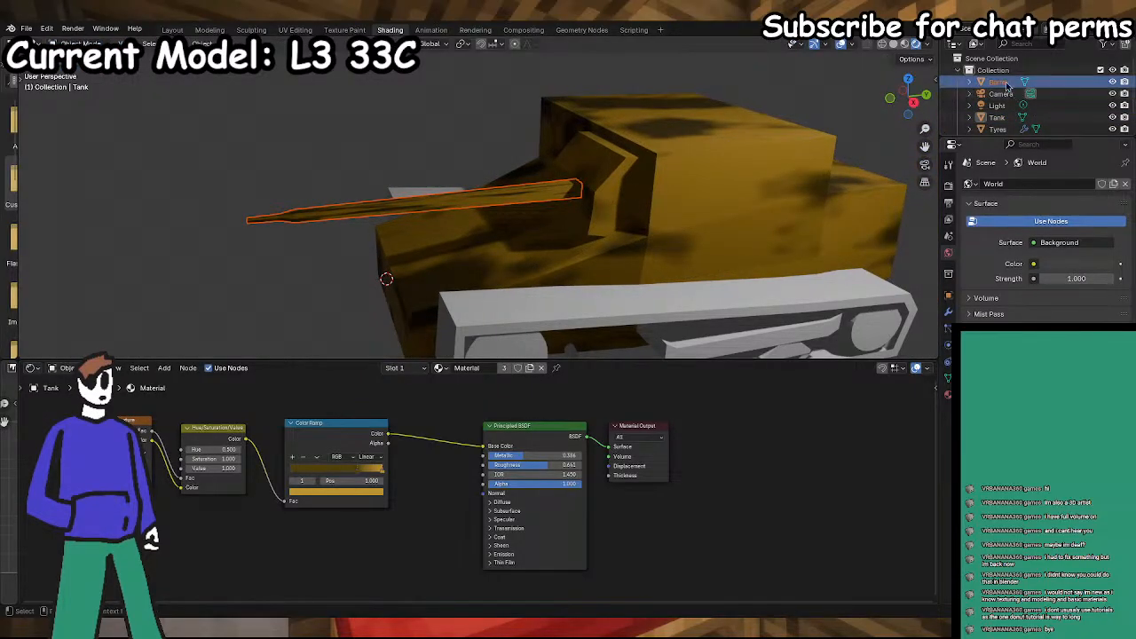
- Select the Tank object and rename its material MainBody
click(996, 117)
click(438, 368)
double_click(467, 368)
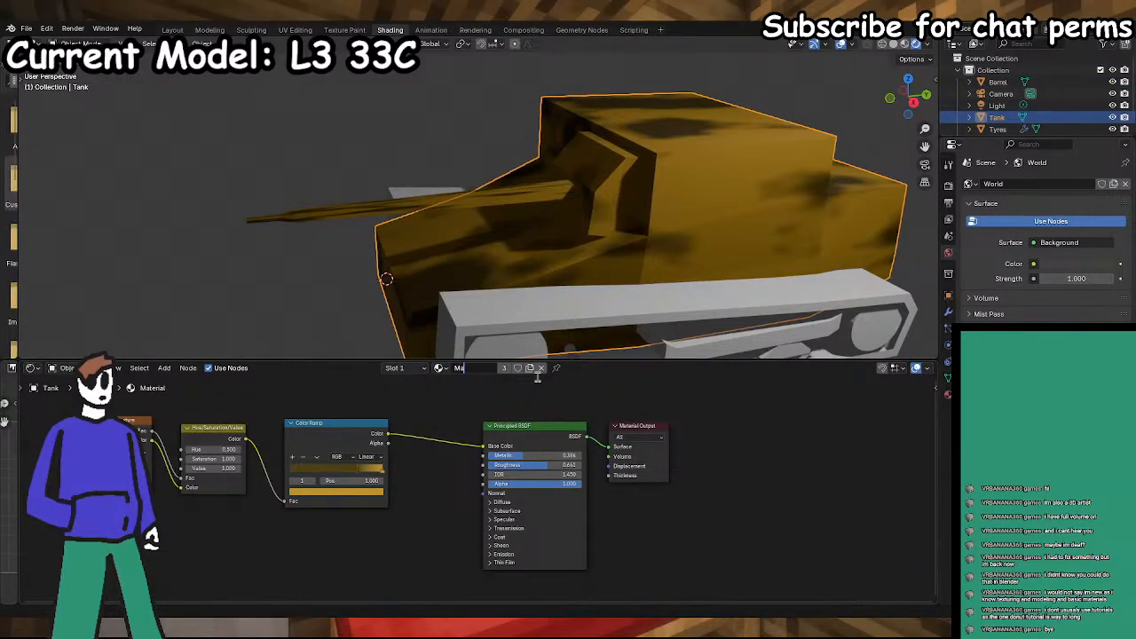
text(MainBody)
key(Return)
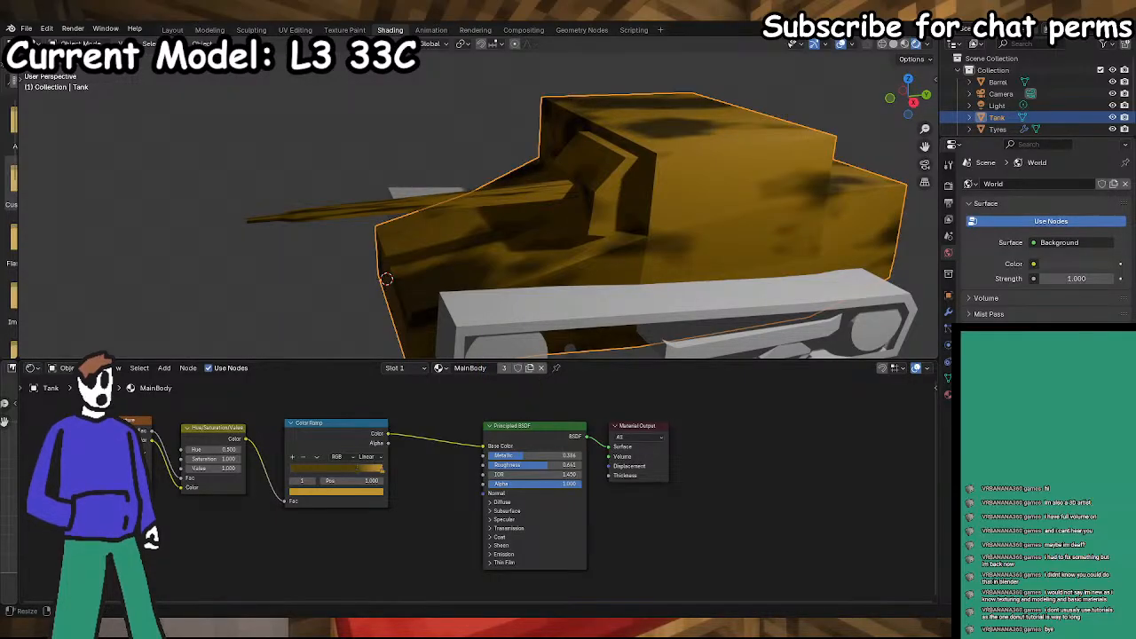
- Select the Barrel object and save the file again
middle_drag(433, 249, 484, 257)
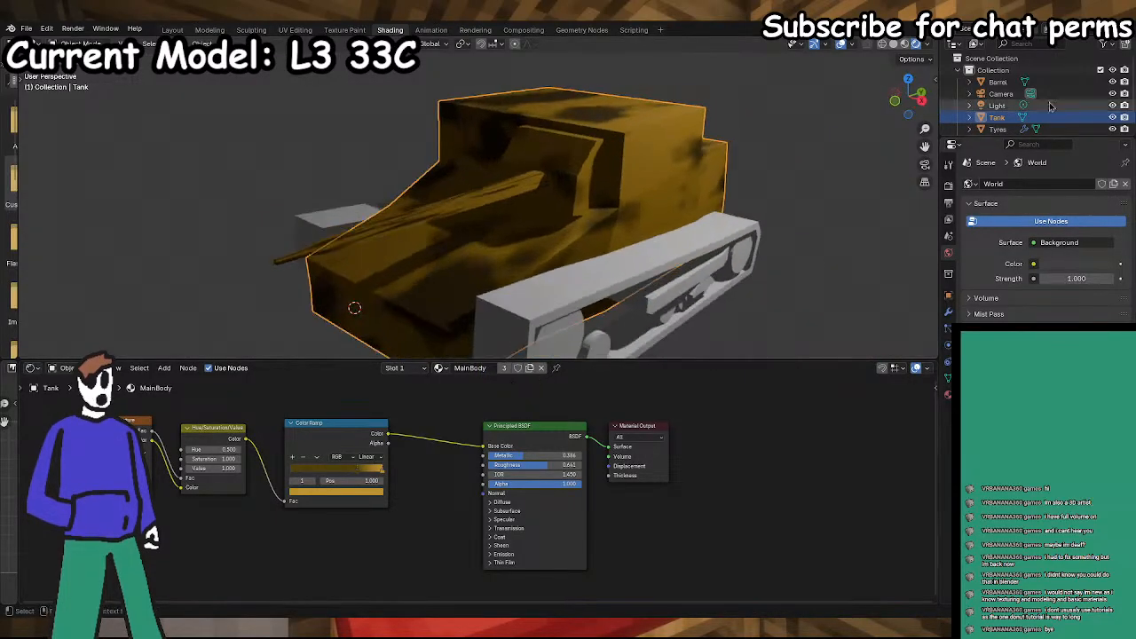
click(997, 81)
middle_drag(568, 238, 595, 244)
scroll(594, 244, up, 3)
key(ctrl+s)
scroll(594, 266, down, 3)
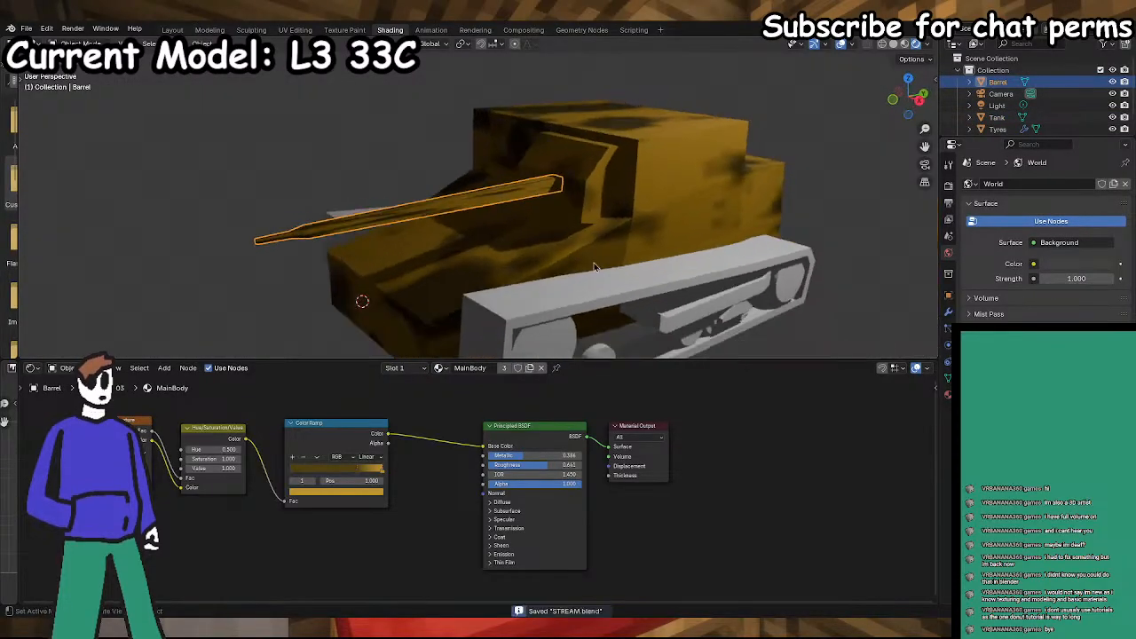
click(438, 367)
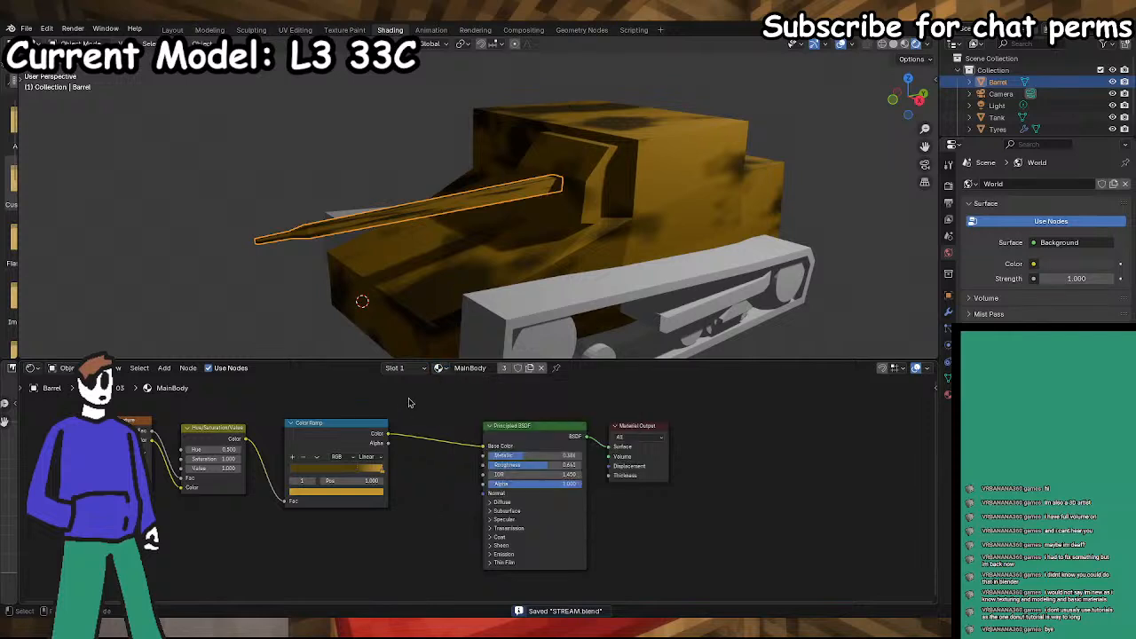
click(408, 371)
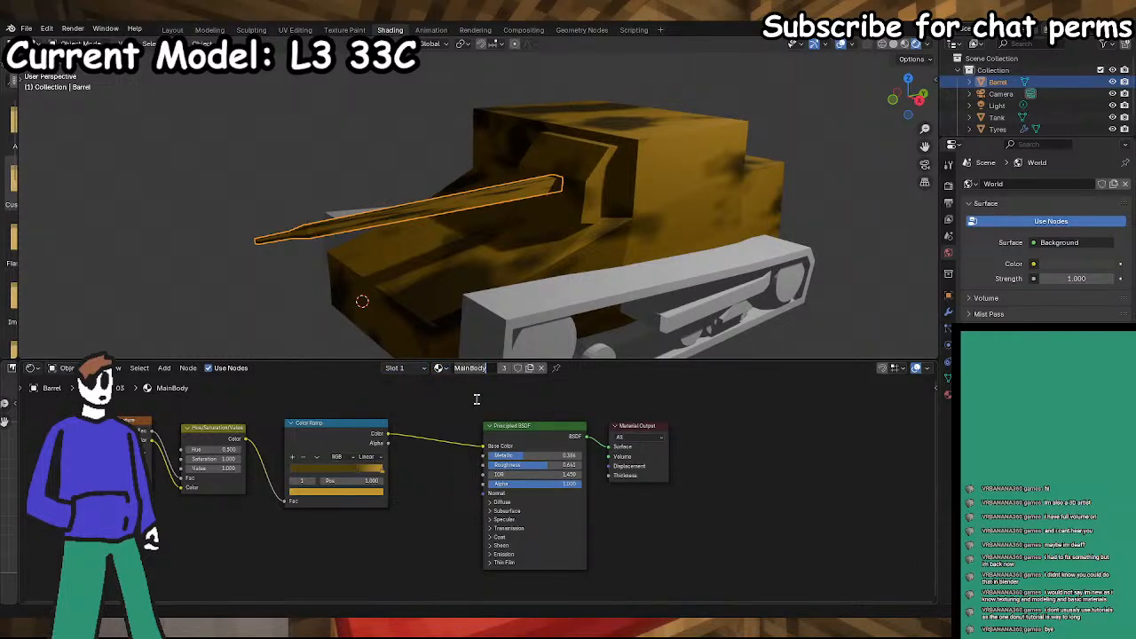
click(440, 369)
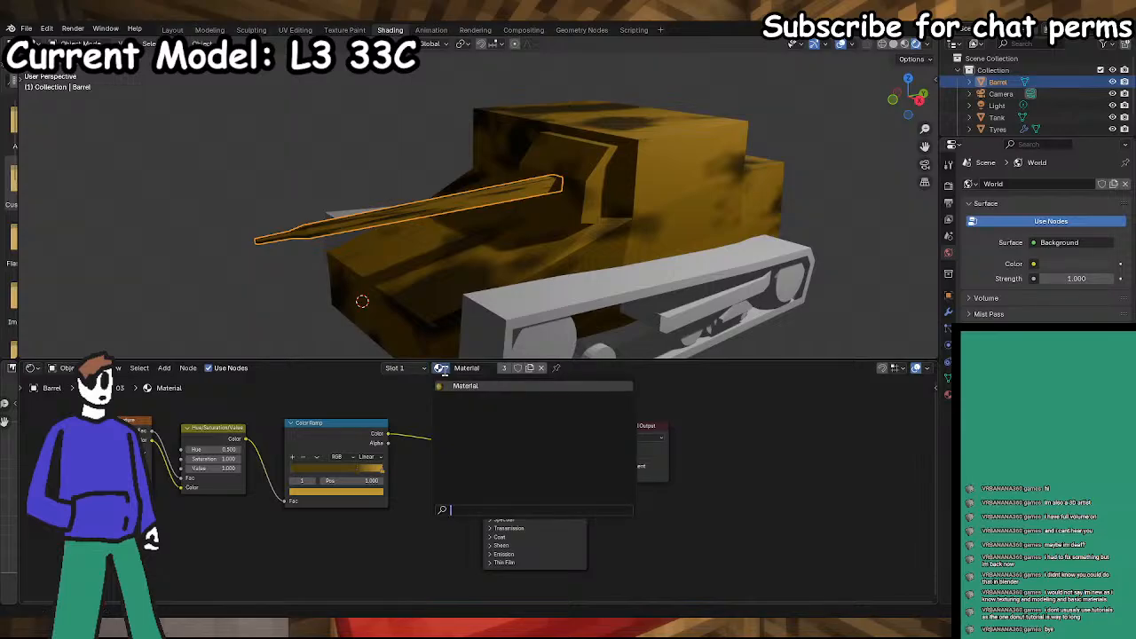
click(997, 117)
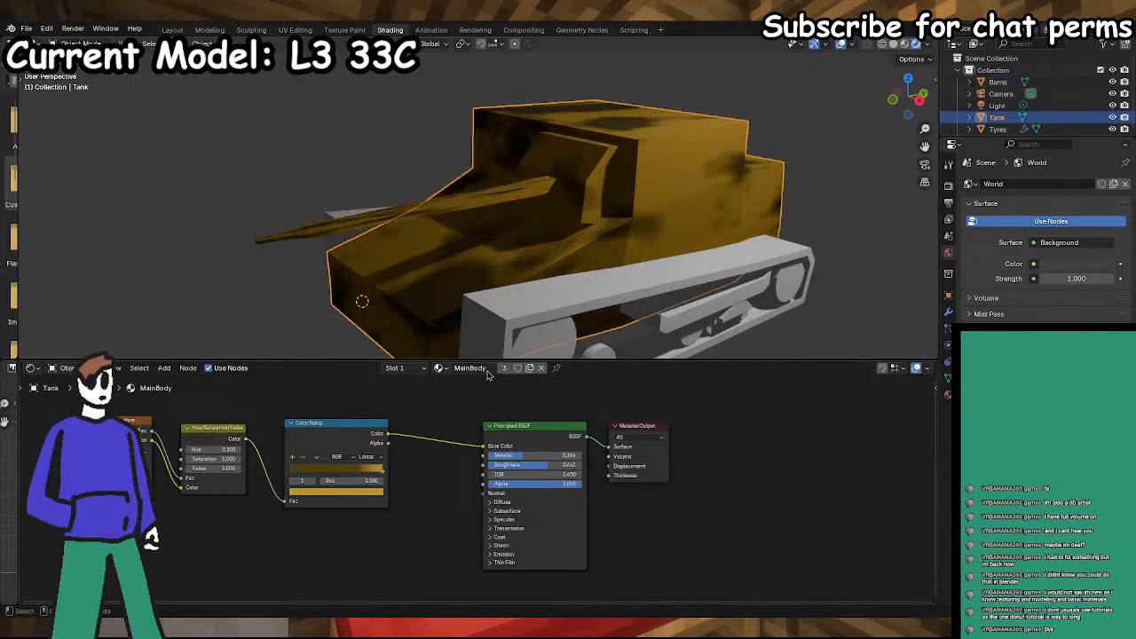
key(ctrl+z)
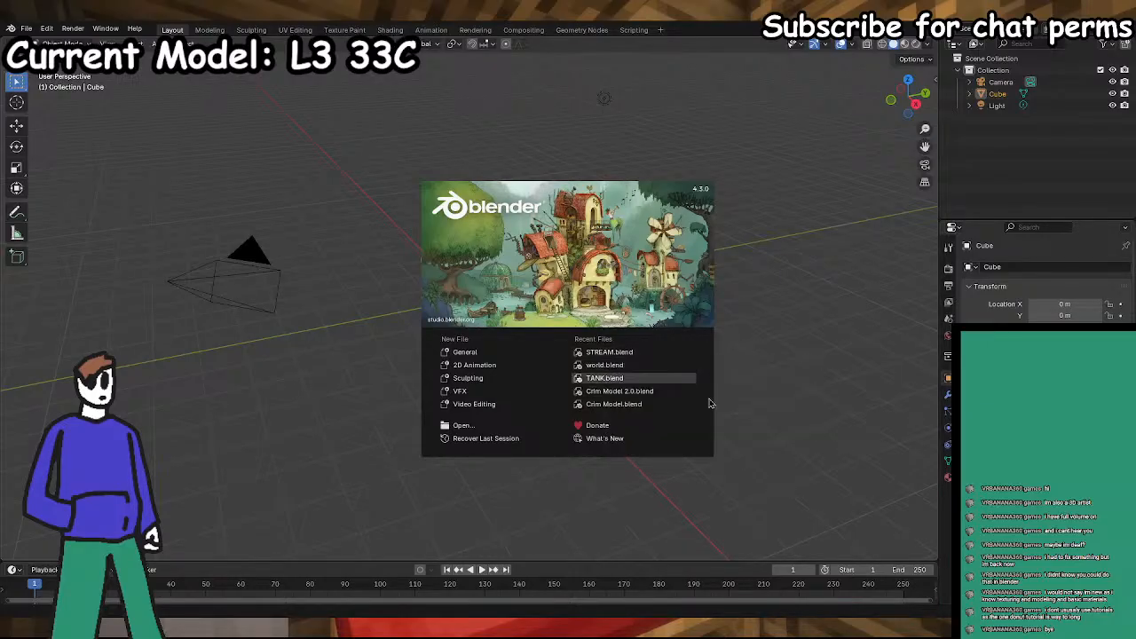
- Reopen STREAM.blend, switch the viewport to rendered shading and show the barrel's material properties
click(625, 353)
middle_drag(495, 240, 551, 244)
scroll(551, 244, down, 3)
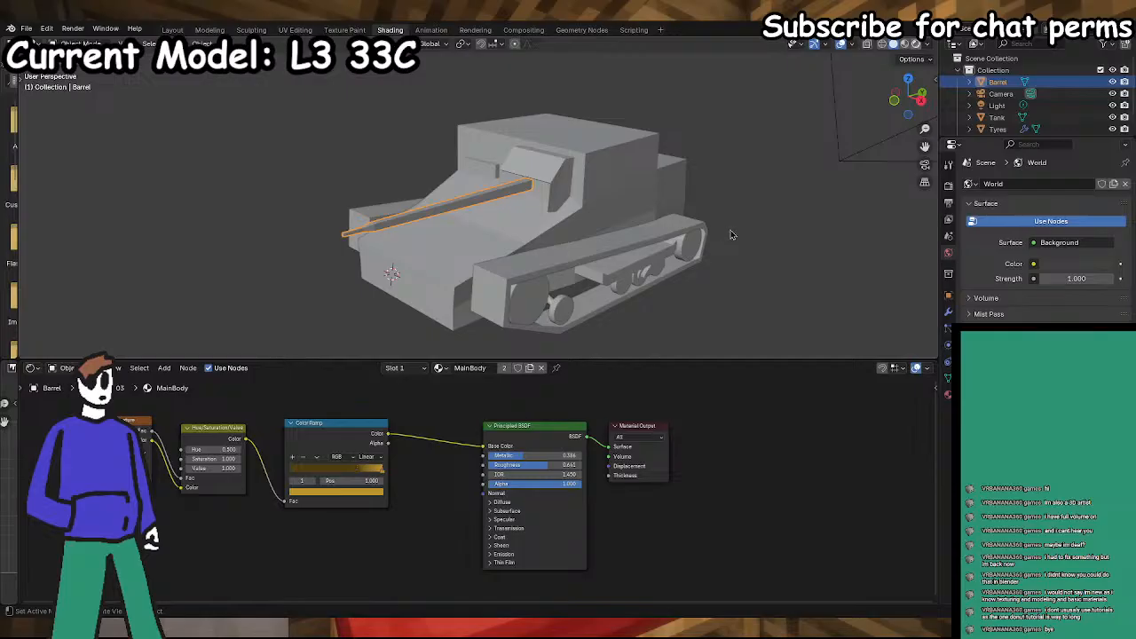
click(916, 43)
click(438, 367)
click(947, 395)
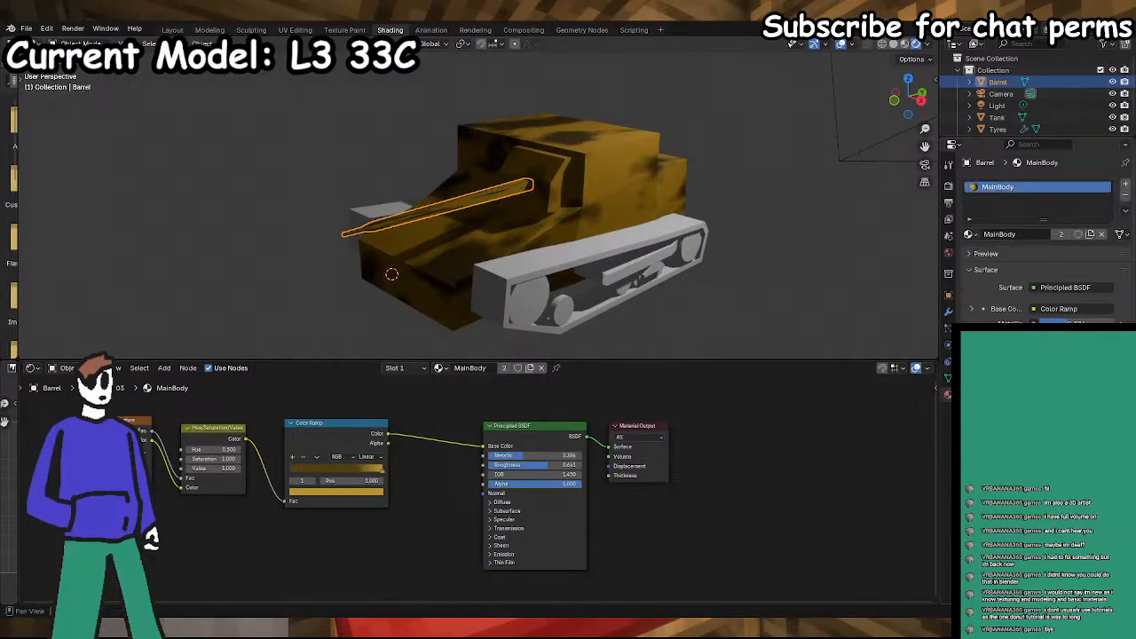
- Try an empty second material slot on the barrel, remove it and check the available materials
click(1124, 188)
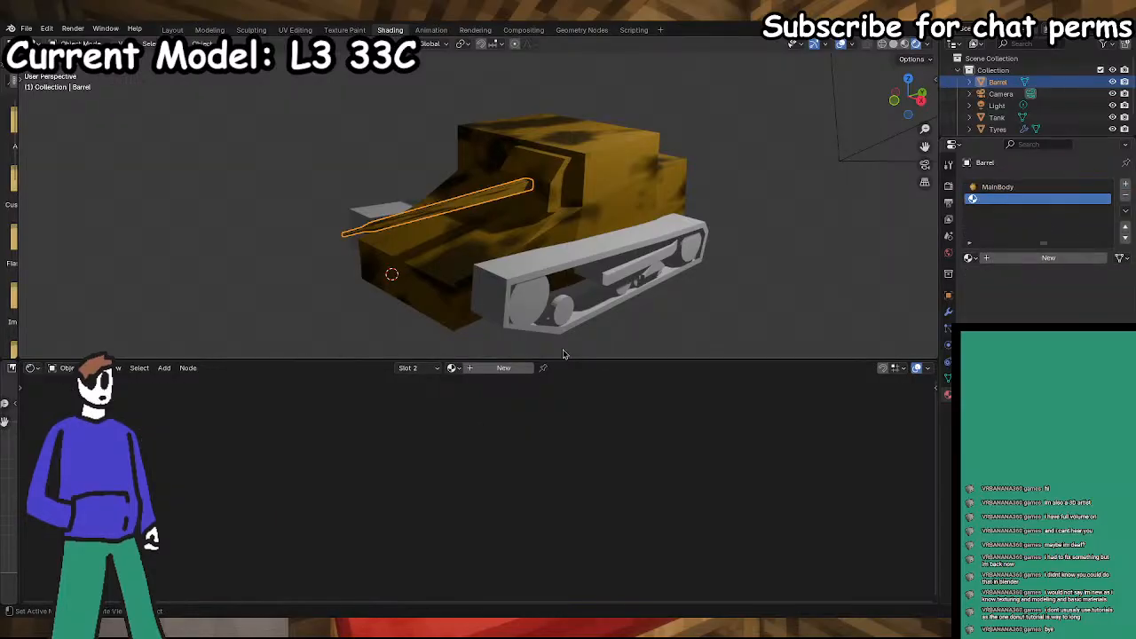
click(1125, 197)
click(437, 369)
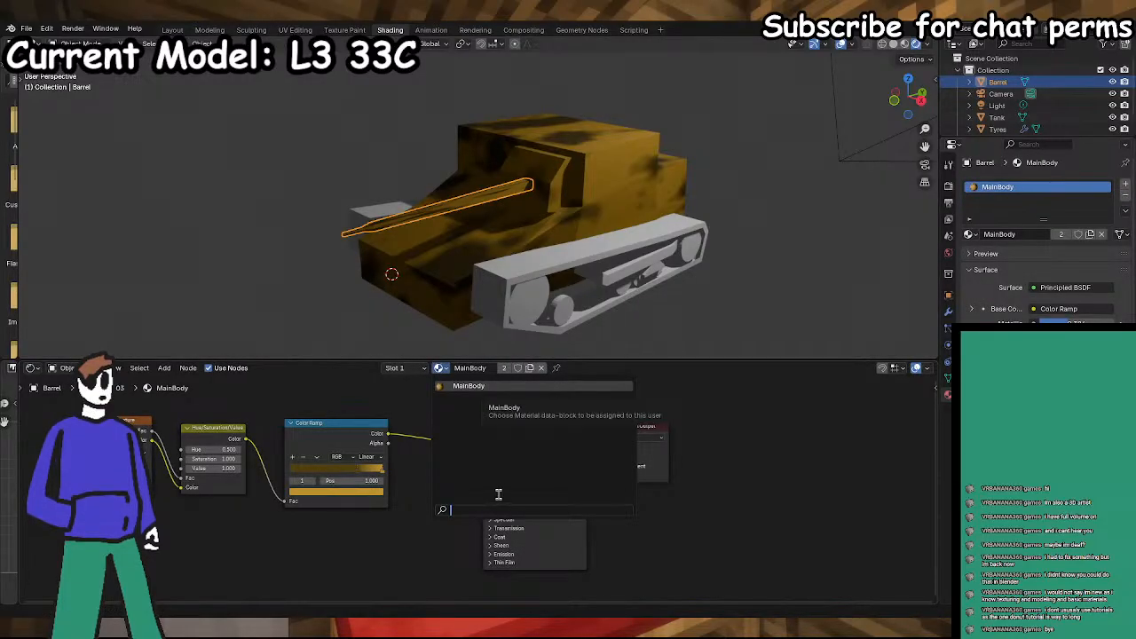
- Add a second material slot with a new material to the barrel and remove that slot again
click(393, 368)
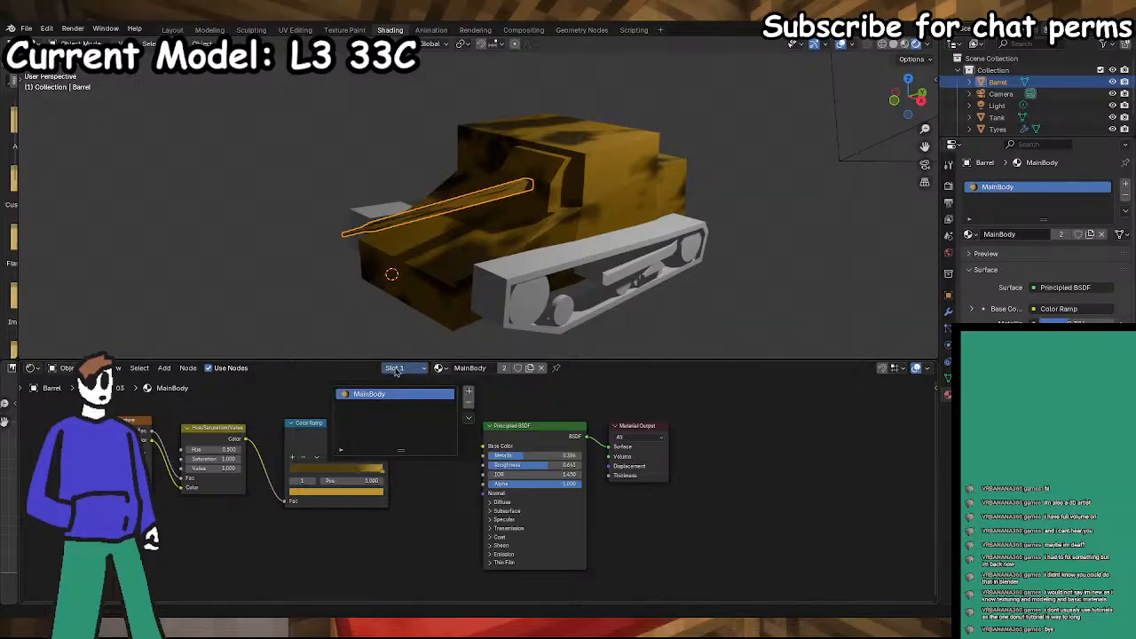
click(469, 393)
click(498, 367)
click(448, 367)
click(399, 367)
click(475, 402)
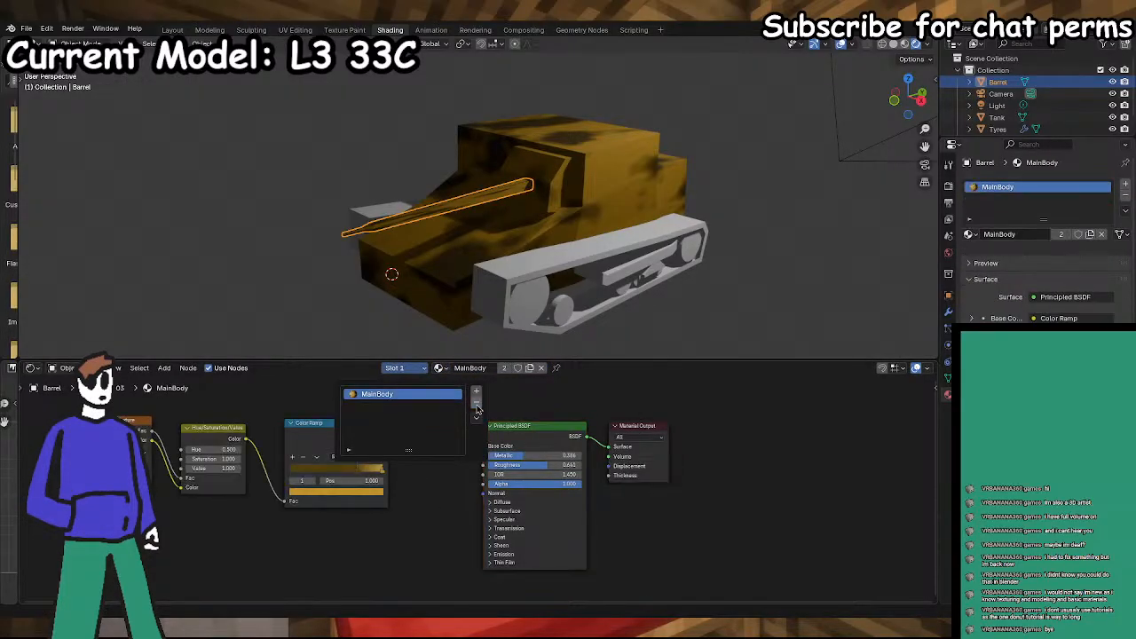
- Replace the barrel's MainBody material with the unused material named Material and save the file
click(444, 368)
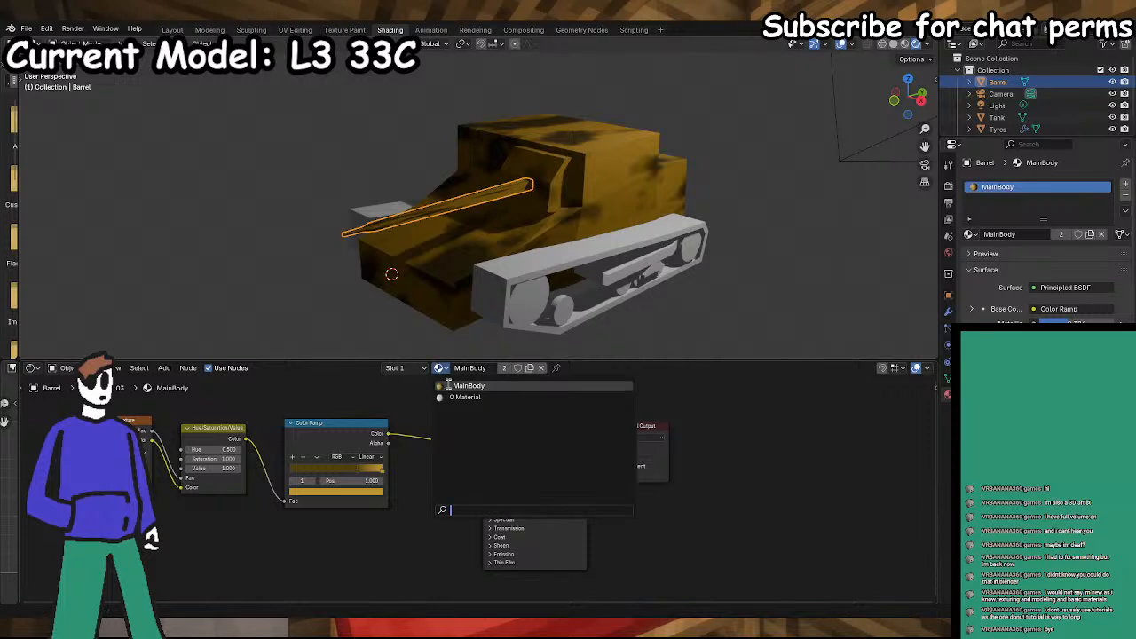
click(452, 397)
middle_drag(578, 209, 614, 227)
scroll(538, 218, up, 3)
middle_drag(614, 227, 636, 200)
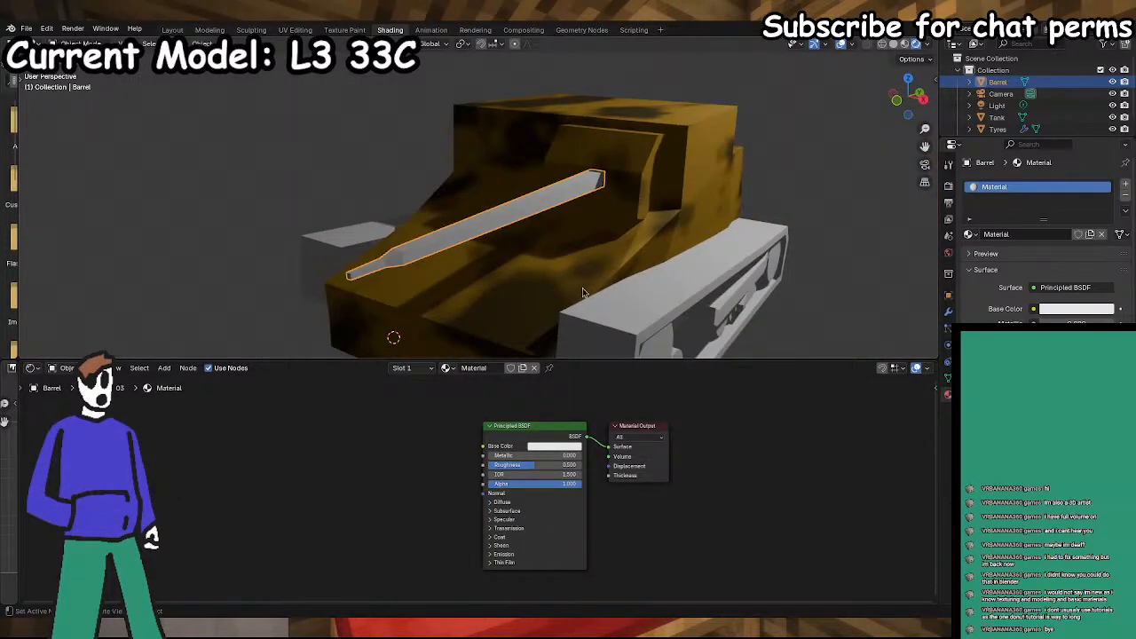
key(ctrl+s)
- Change the base color of the barrel's material to a slightly darkened orange
click(554, 445)
drag(572, 348, 547, 360)
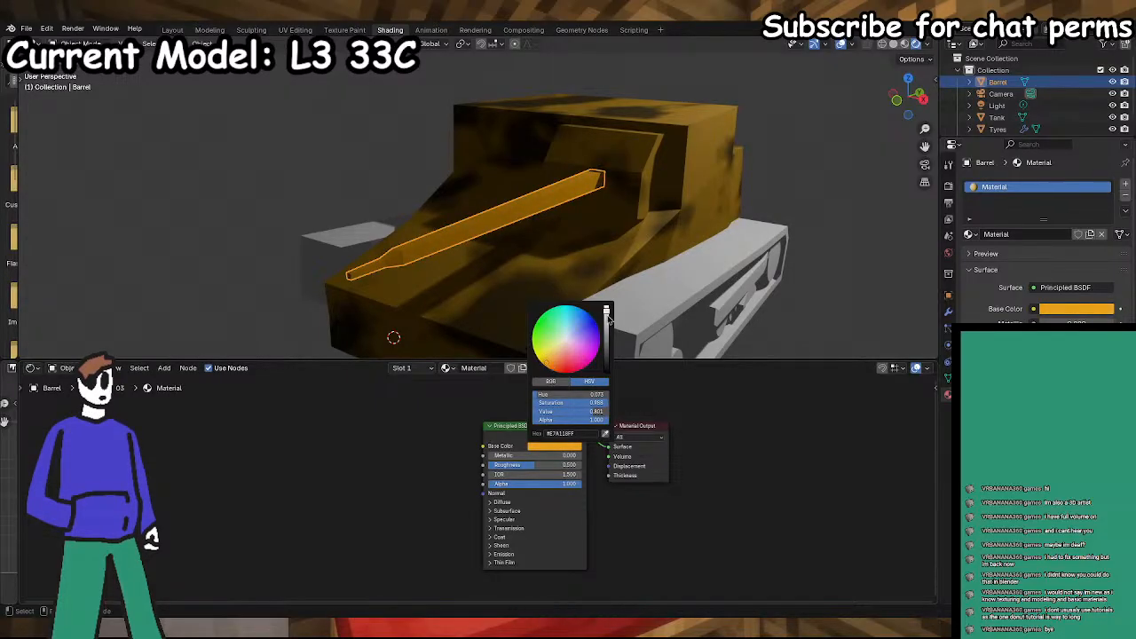
drag(606, 311, 606, 318)
middle_drag(697, 337, 667, 352)
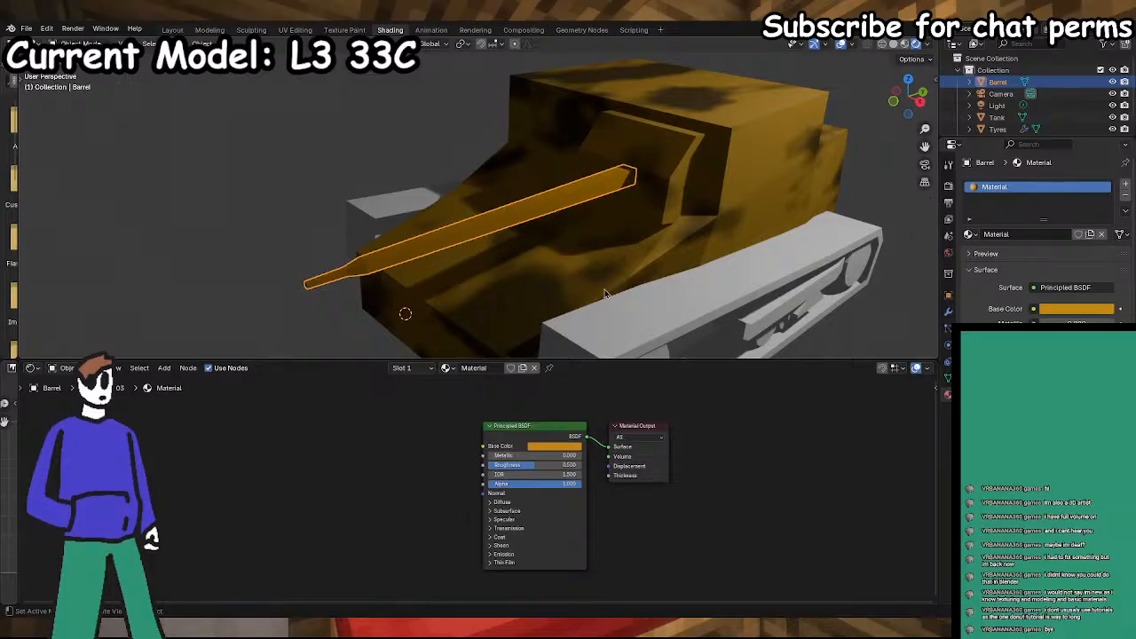
scroll(524, 284, up, 3)
middle_drag(524, 284, 572, 262)
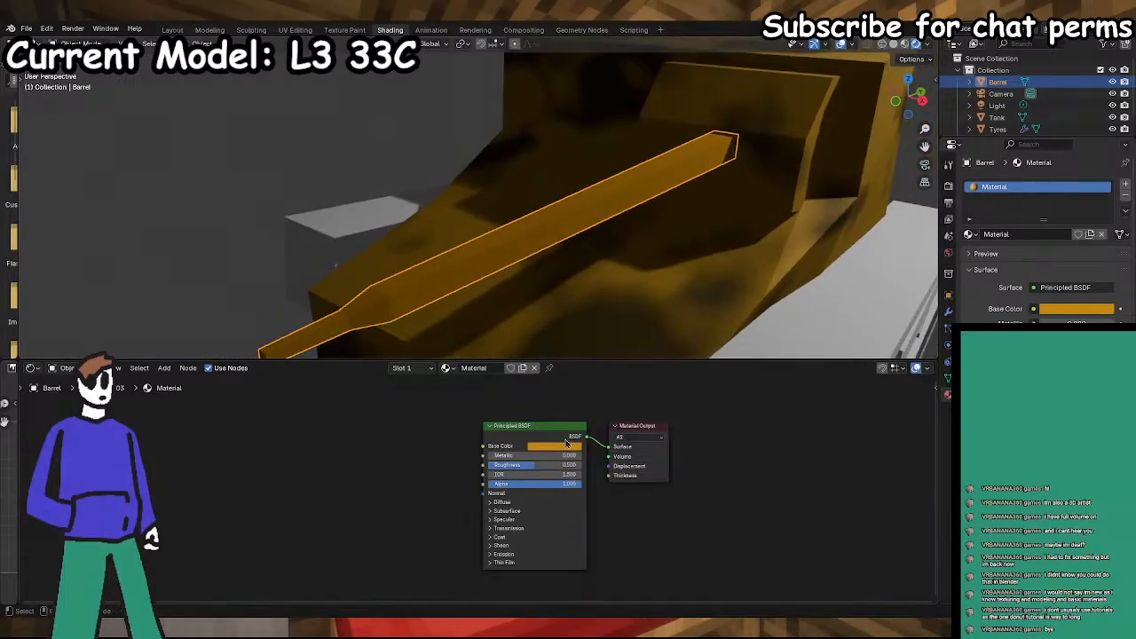
- Darken the barrel's base color to a near-black brown with a value of about 0.021 and save the file
click(553, 446)
drag(606, 318, 606, 365)
scroll(661, 306, down, 5)
click(569, 447)
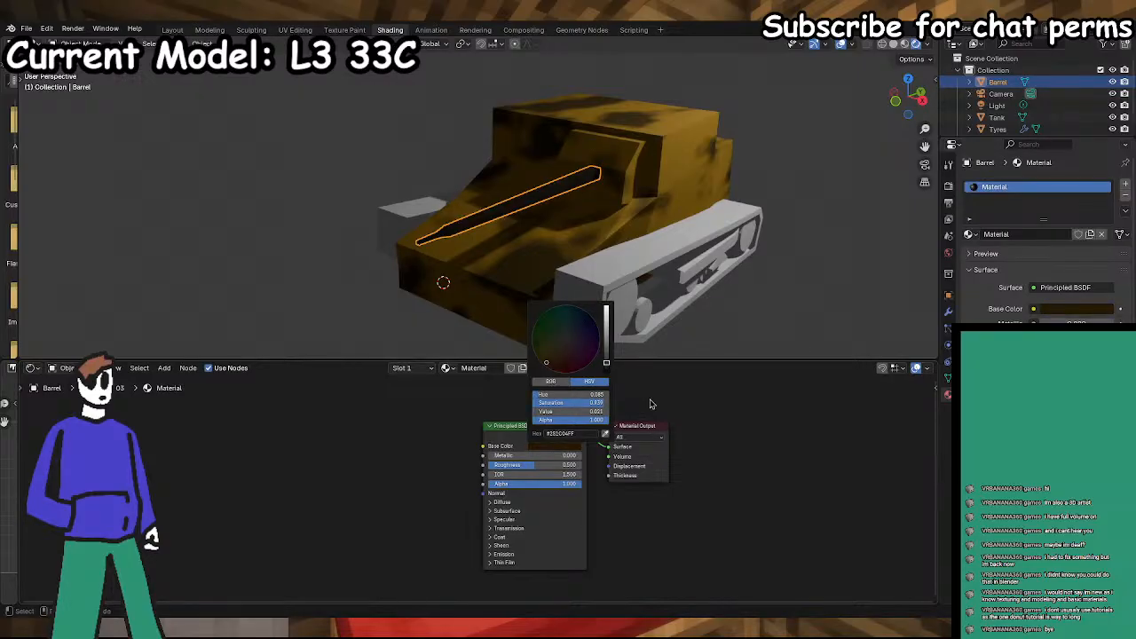
middle_drag(778, 288, 712, 286)
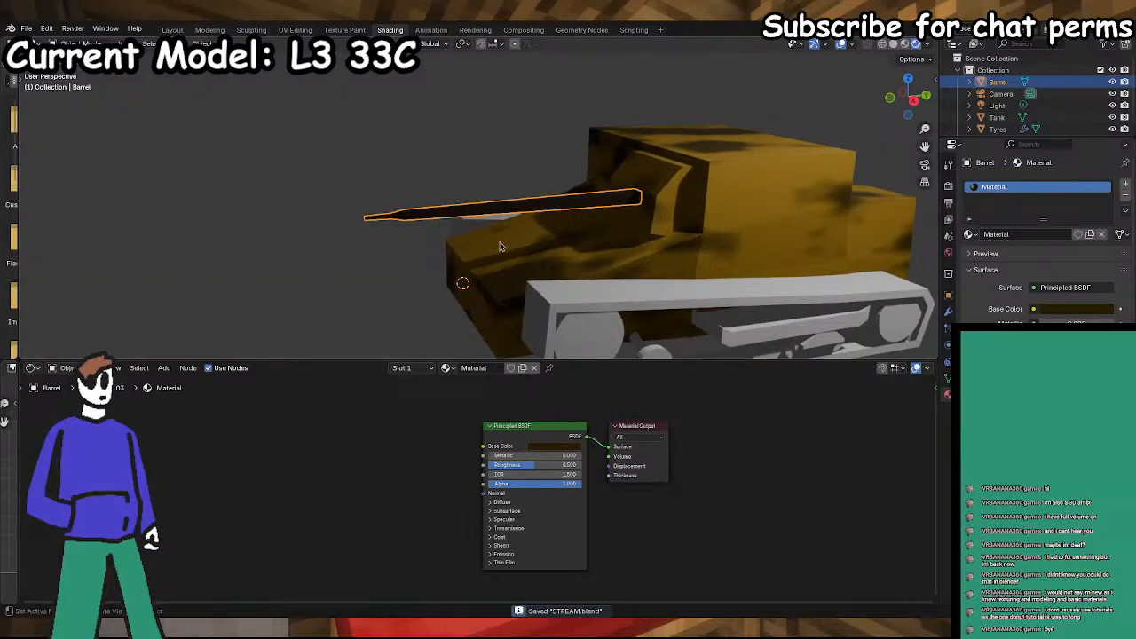
key(ctrl+s)
middle_drag(490, 247, 677, 242)
middle_drag(444, 193, 552, 232)
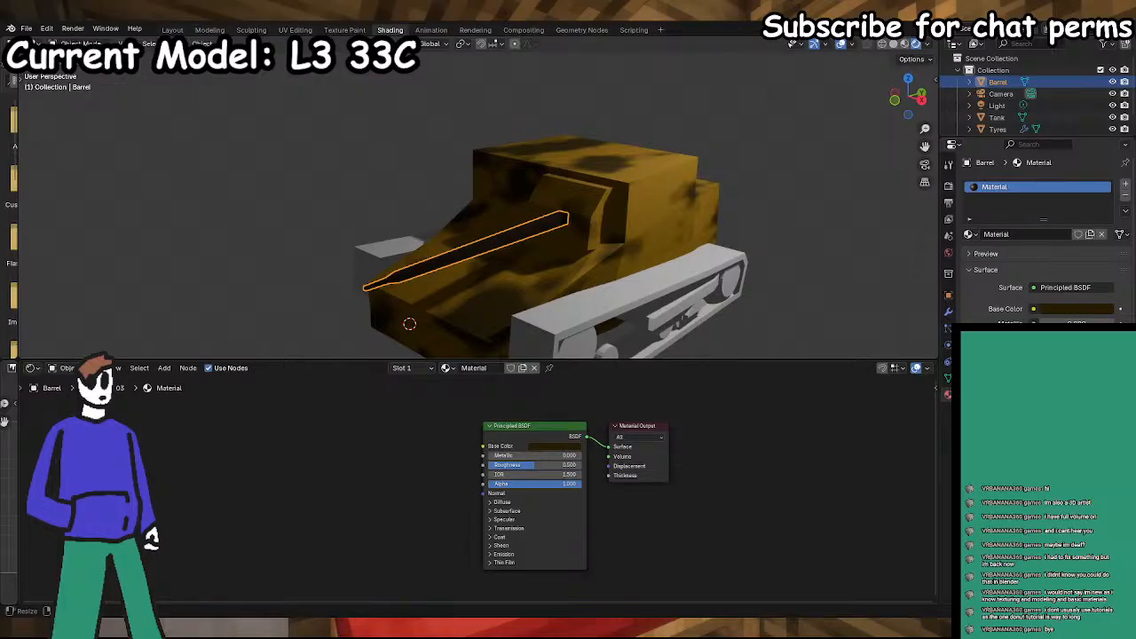
click(561, 446)
- Select the Tyres object and create a new material for it
scroll(999, 118, down, 1)
click(997, 112)
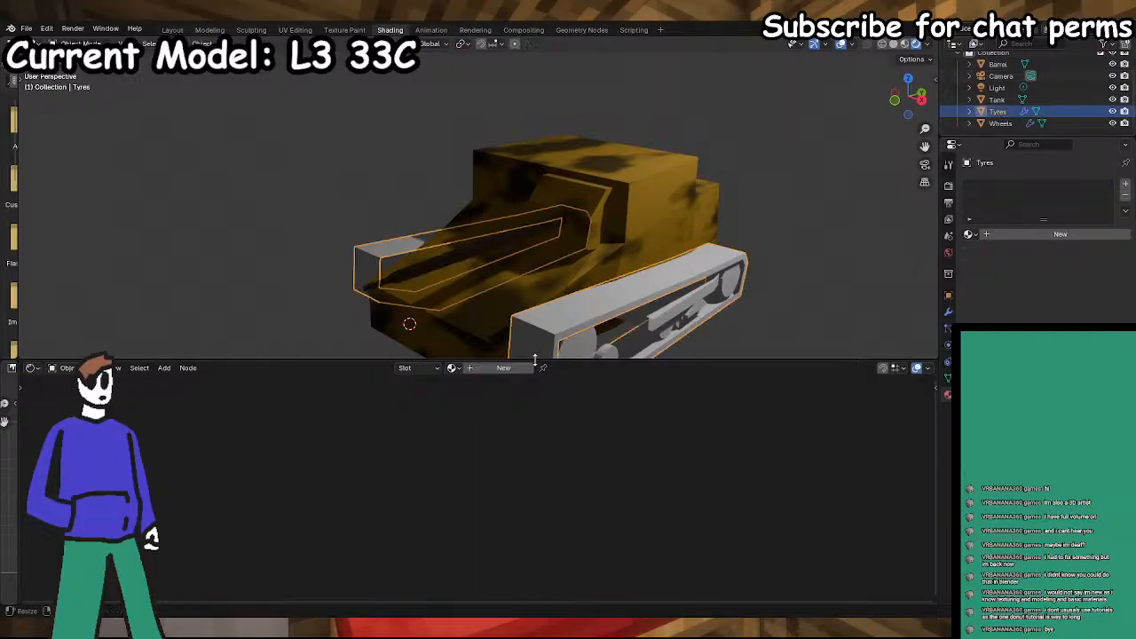
click(485, 371)
middle_drag(496, 213, 670, 293)
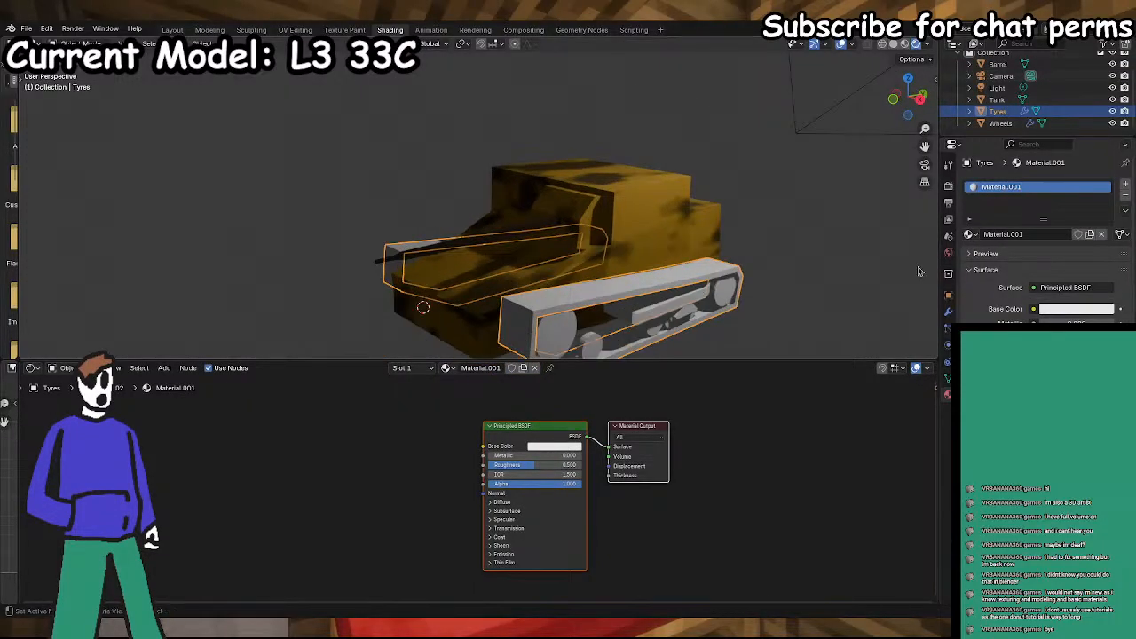
- Apply the Mirror modifier on the Tyres object
click(948, 311)
click(1096, 203)
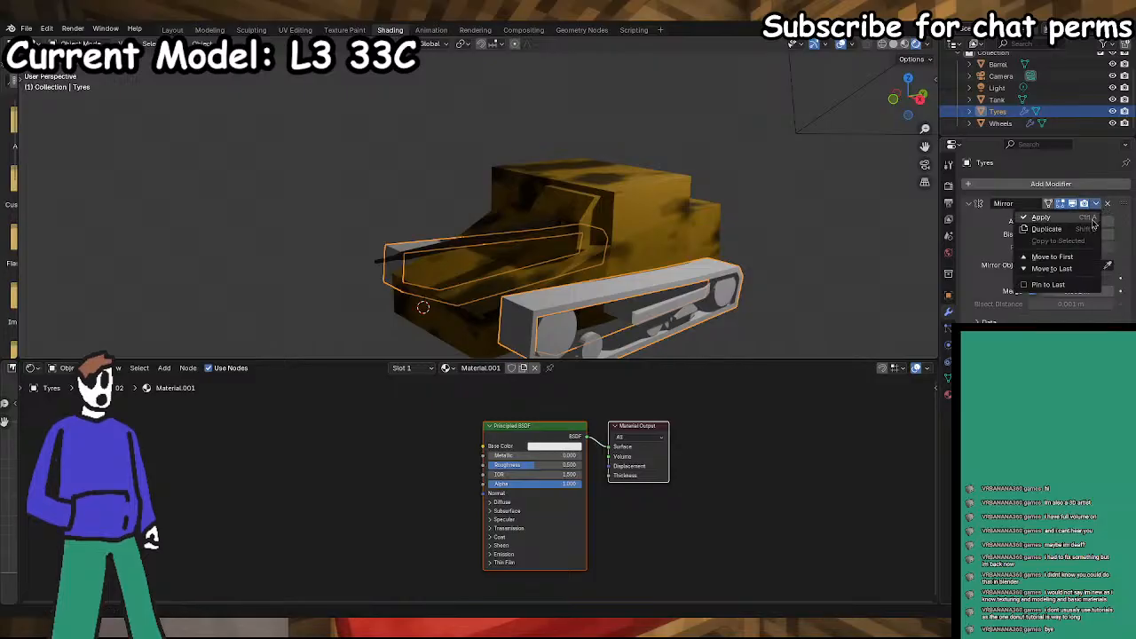
click(1094, 219)
- Darken the base color of the Tyres material to near black
click(554, 446)
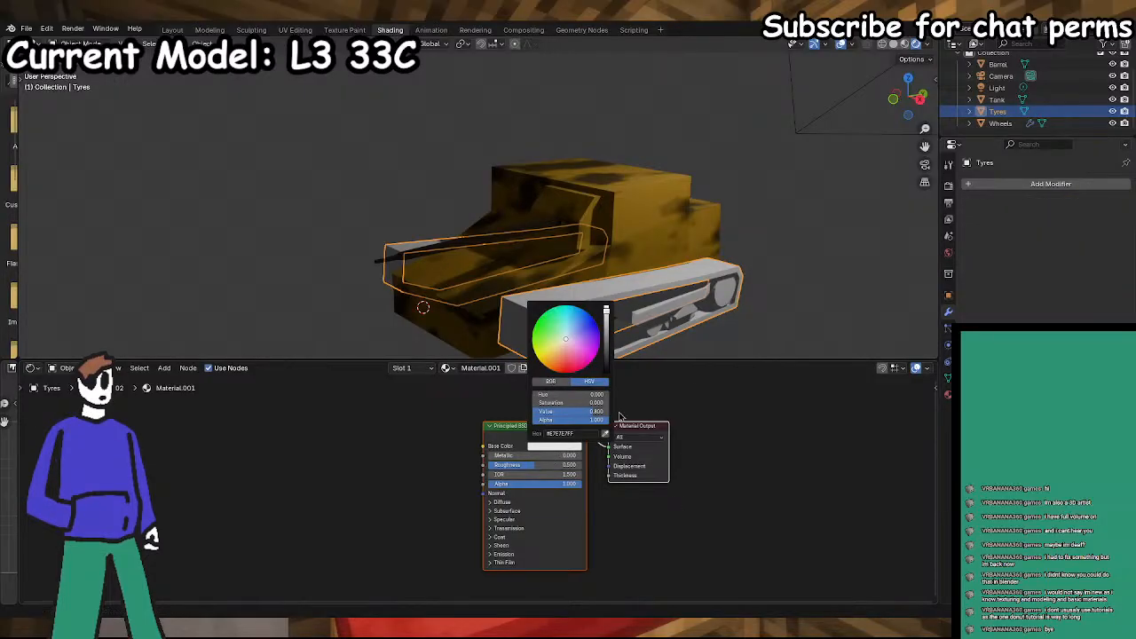
drag(605, 322, 605, 363)
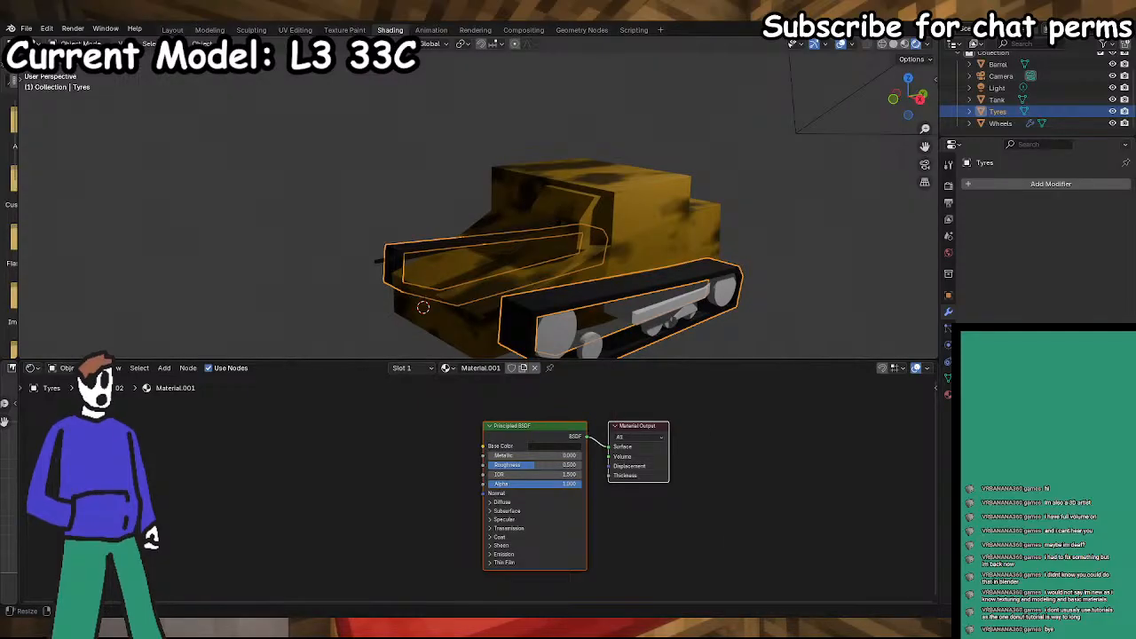
middle_drag(772, 324, 621, 209)
- Select the Wheels object and assign the existing MainBody material to it
click(1000, 123)
middle_drag(896, 179, 515, 284)
click(455, 367)
click(475, 386)
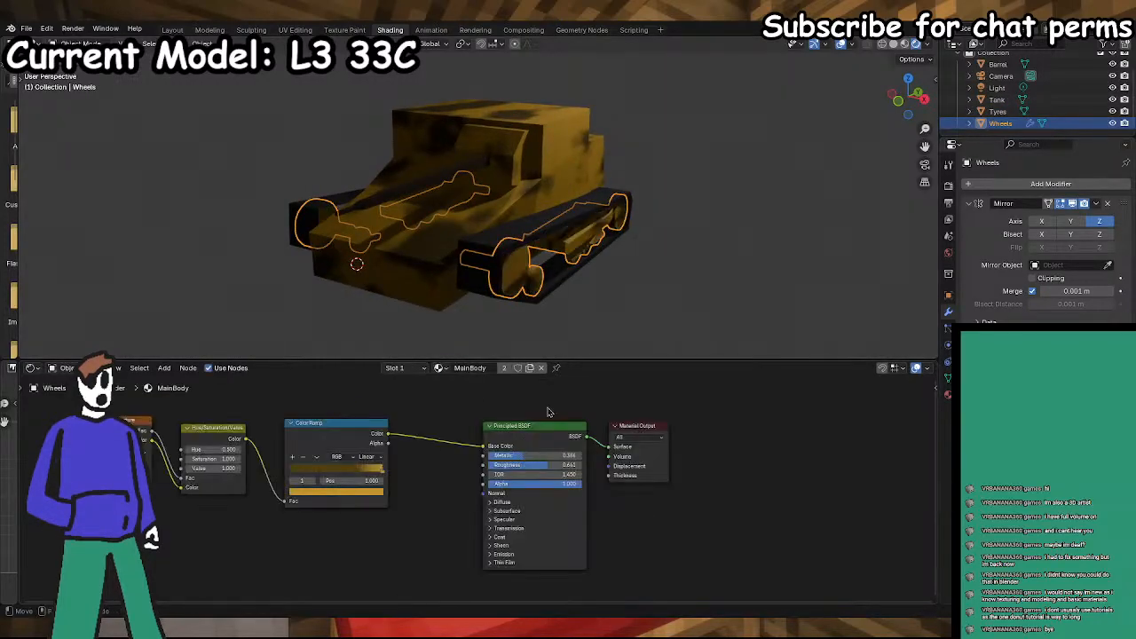
middle_drag(748, 218, 535, 338)
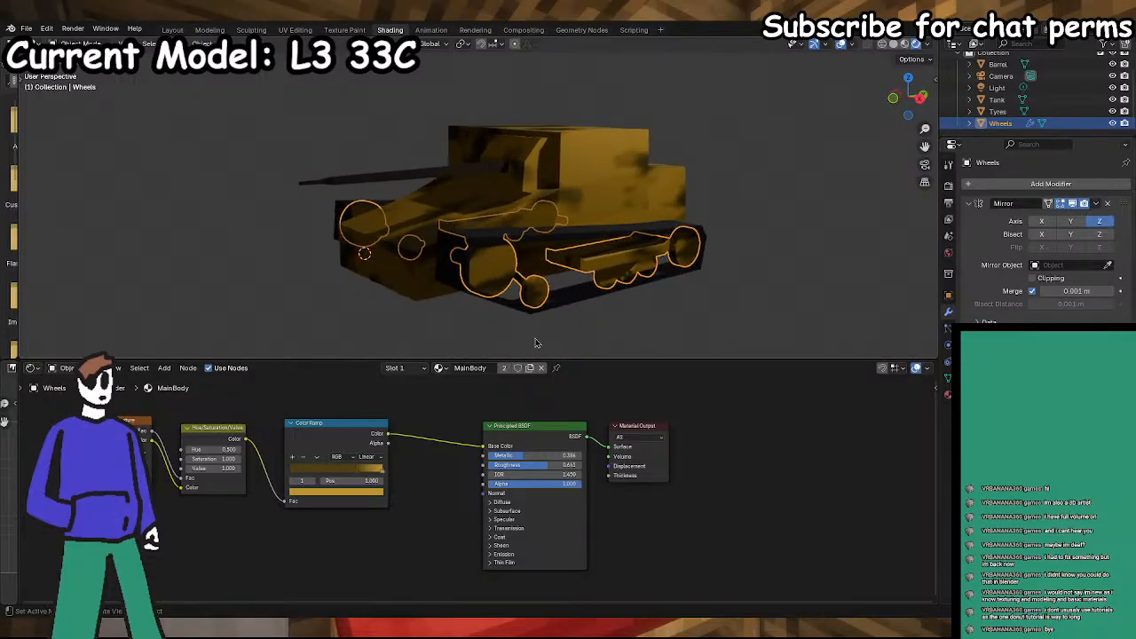
click(439, 367)
click(460, 387)
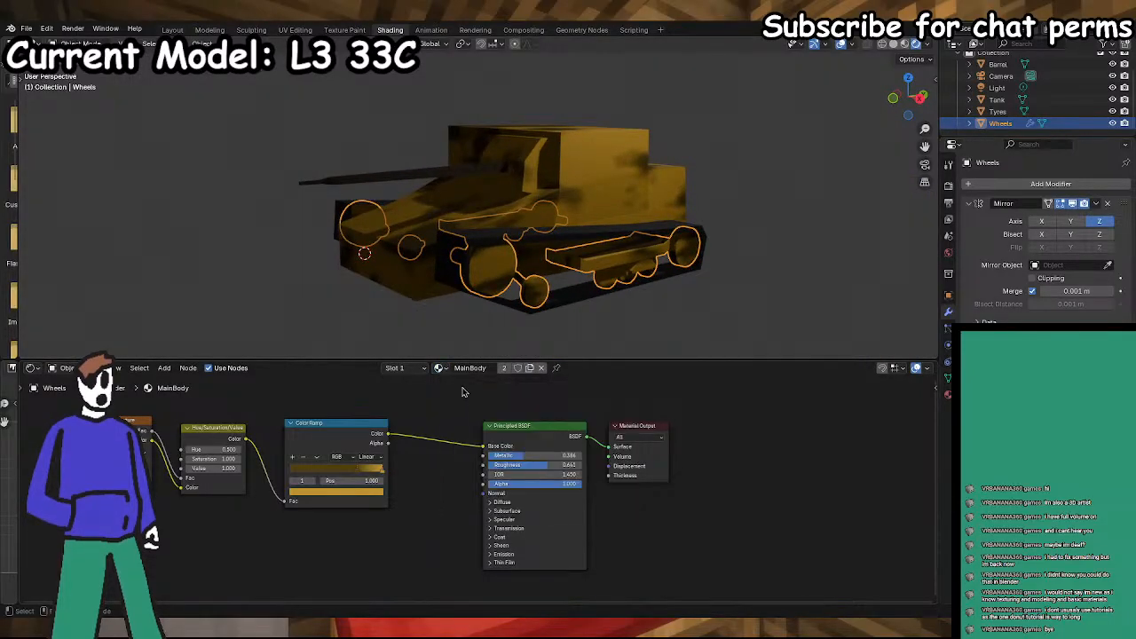